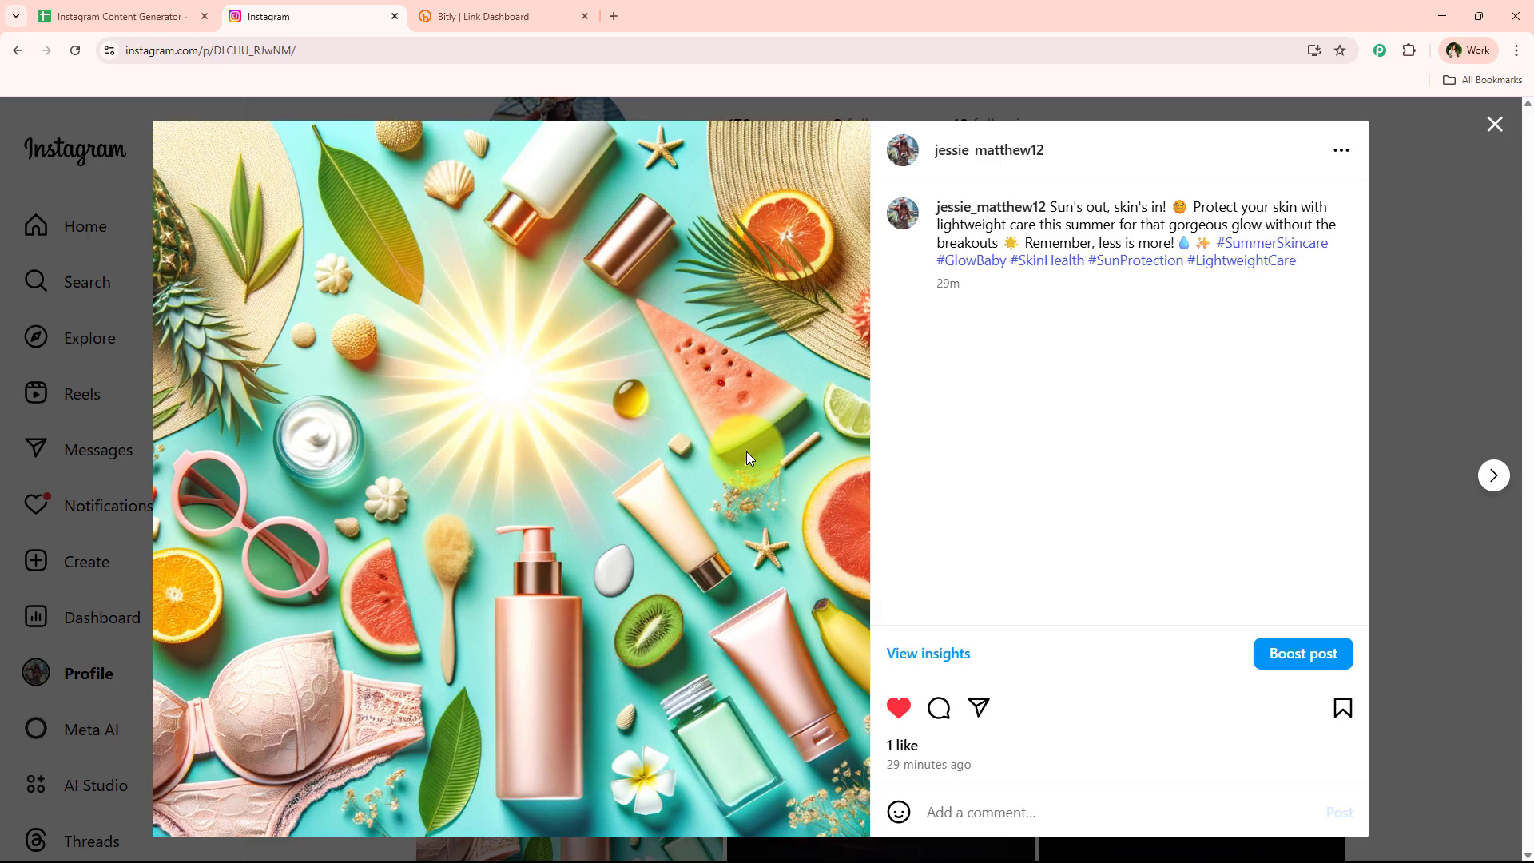
# Switch to the Google Sheets spreadsheet and fill row 3 with "Monday Motivation Quote", "N/A" and "Every step forward counts. Keep going!"
pyautogui.click(152, 16)
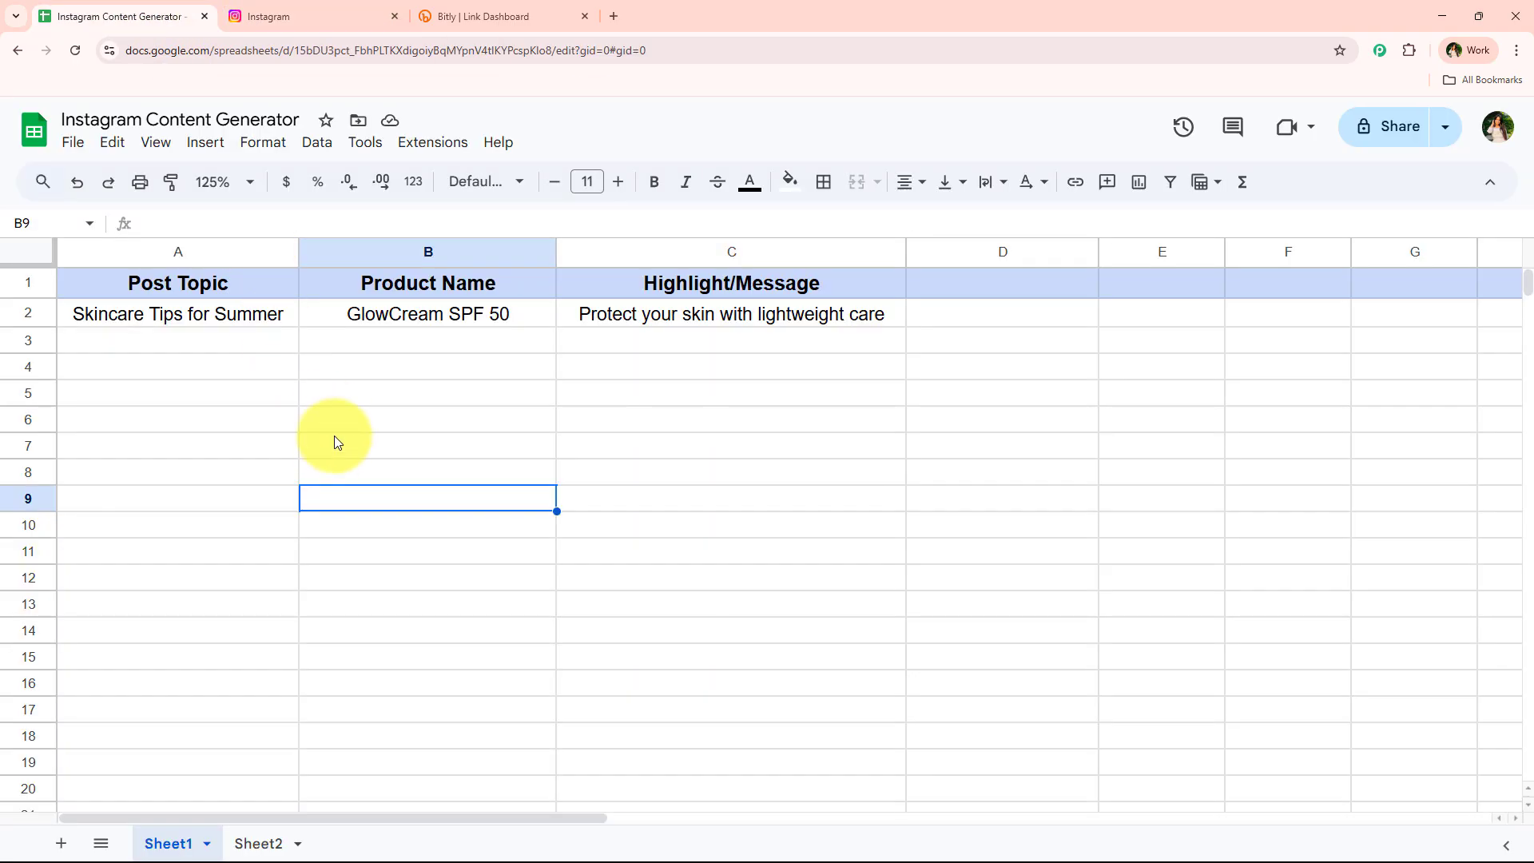
pyautogui.click(258, 399)
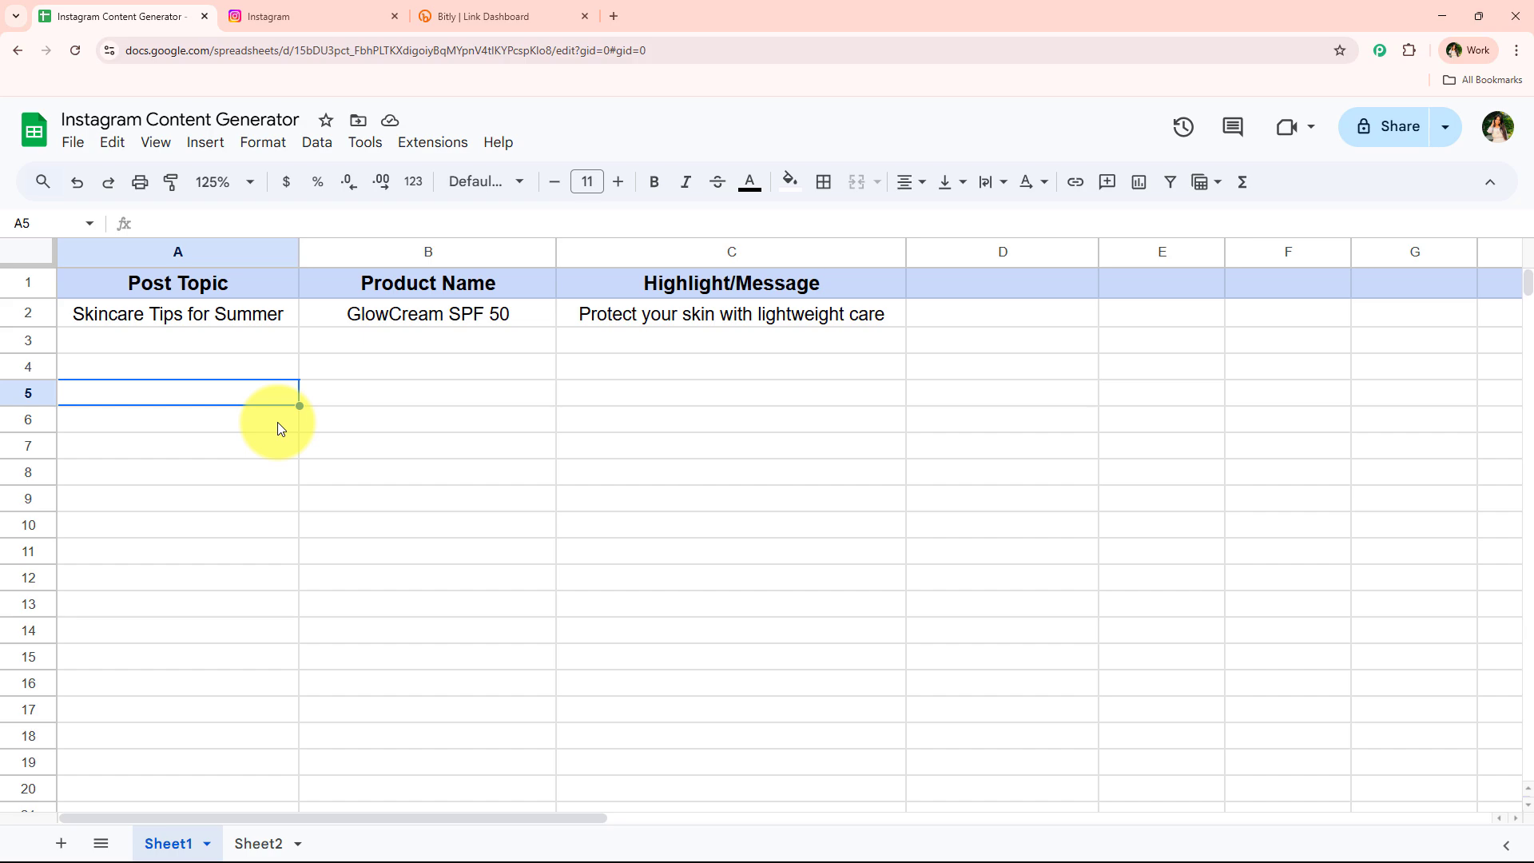
pyautogui.click(177, 345)
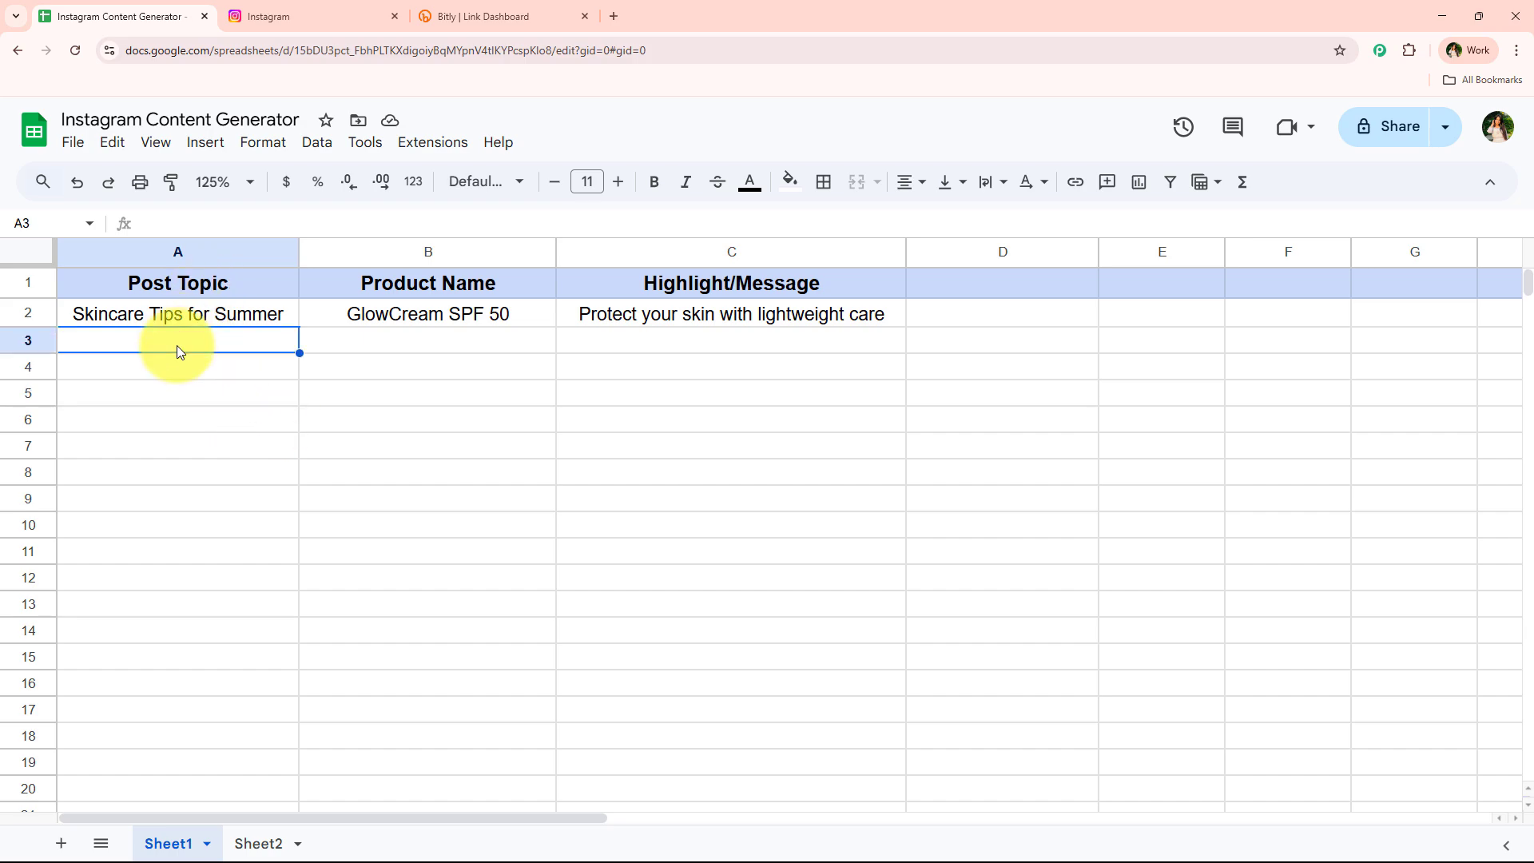
pyautogui.write('Monday Motivation Quote')
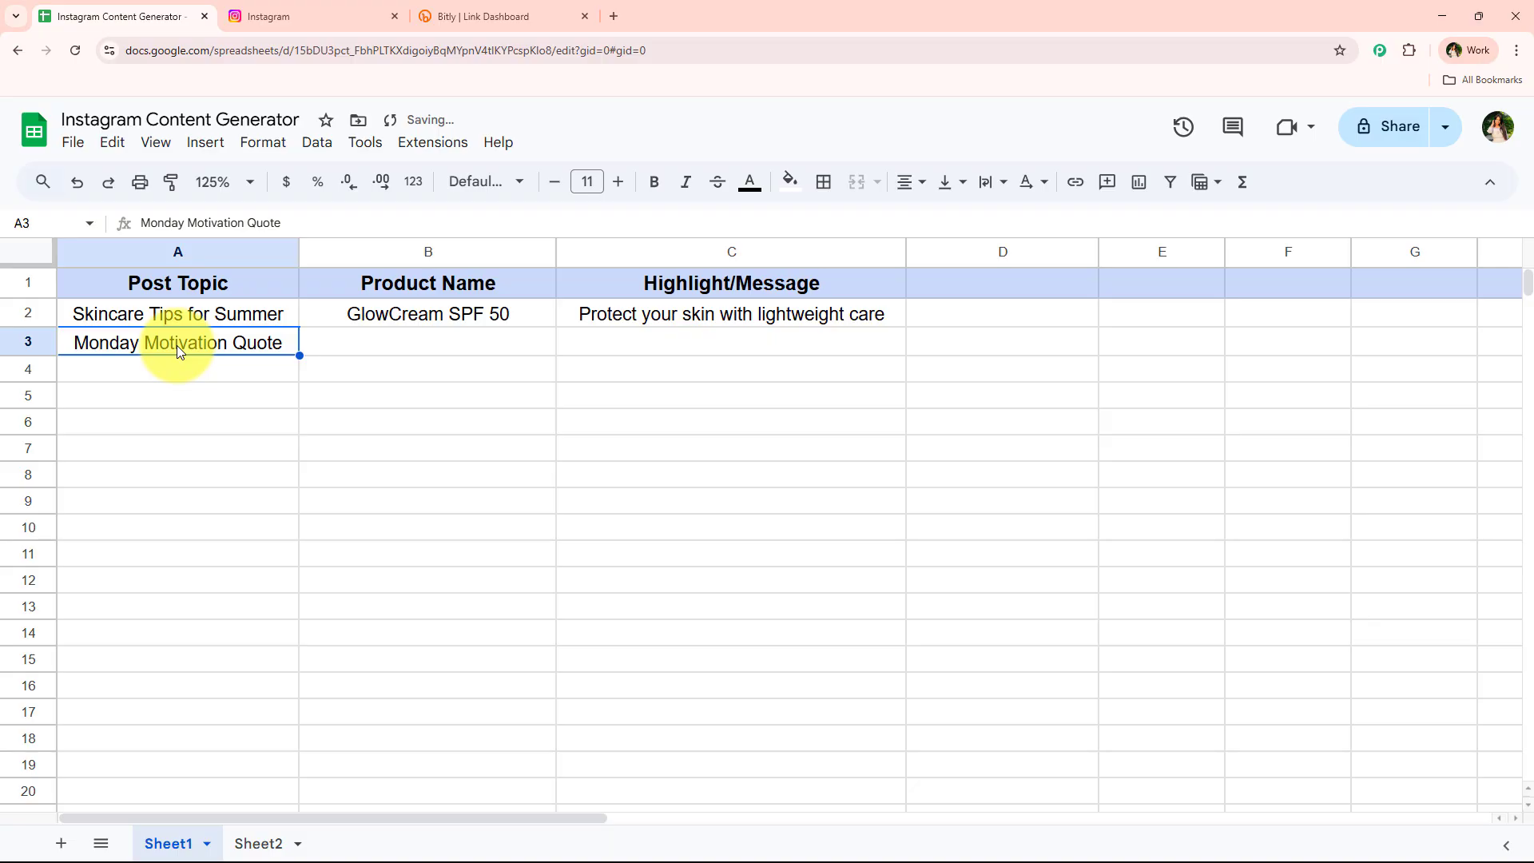
pyautogui.hotkey('ctrl', 'y')
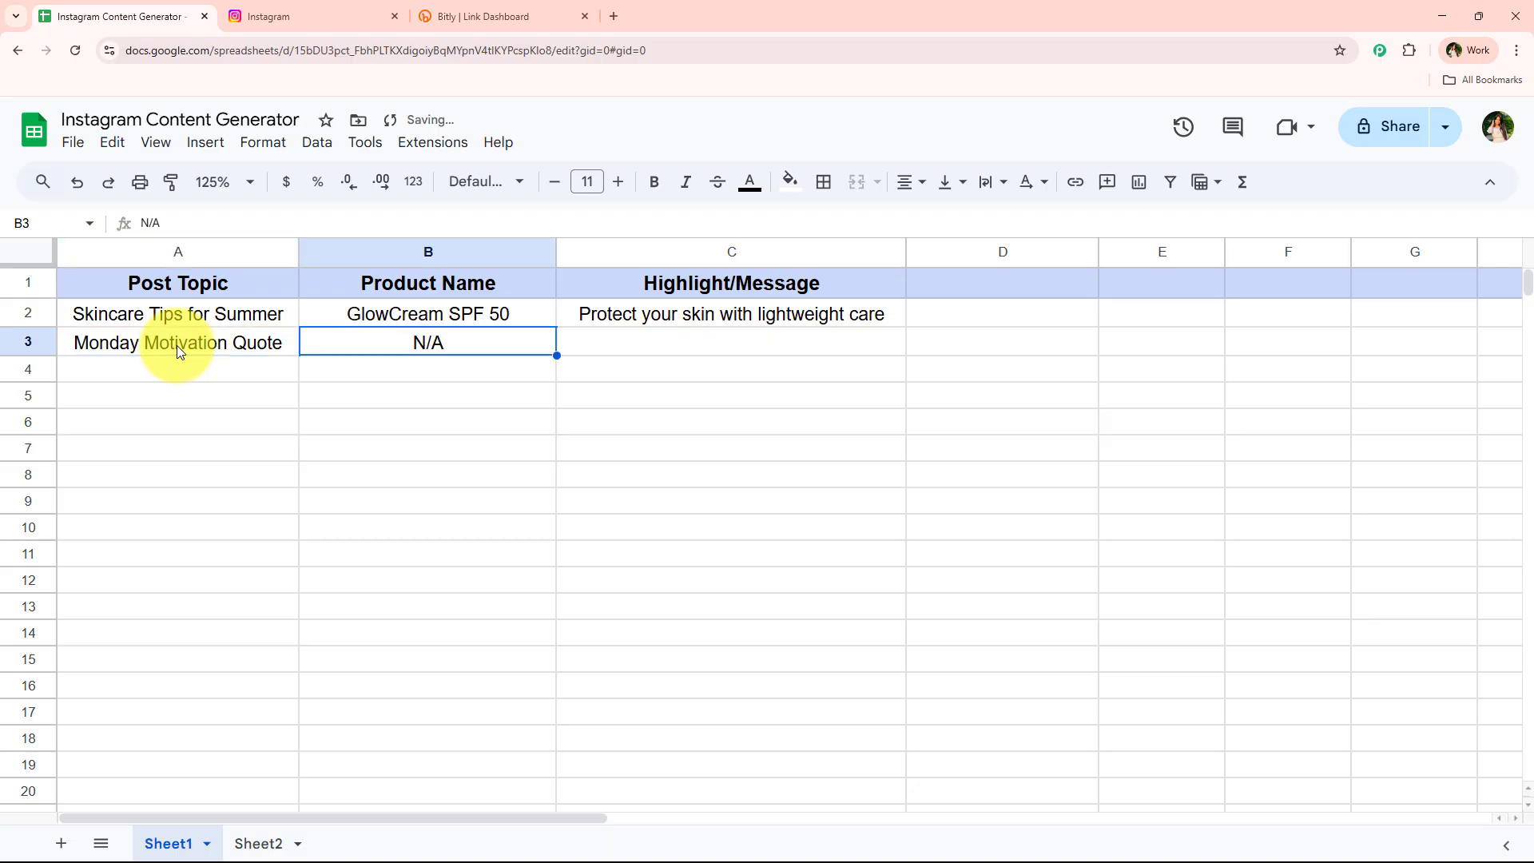
pyautogui.hotkey('ctrl', 'y')
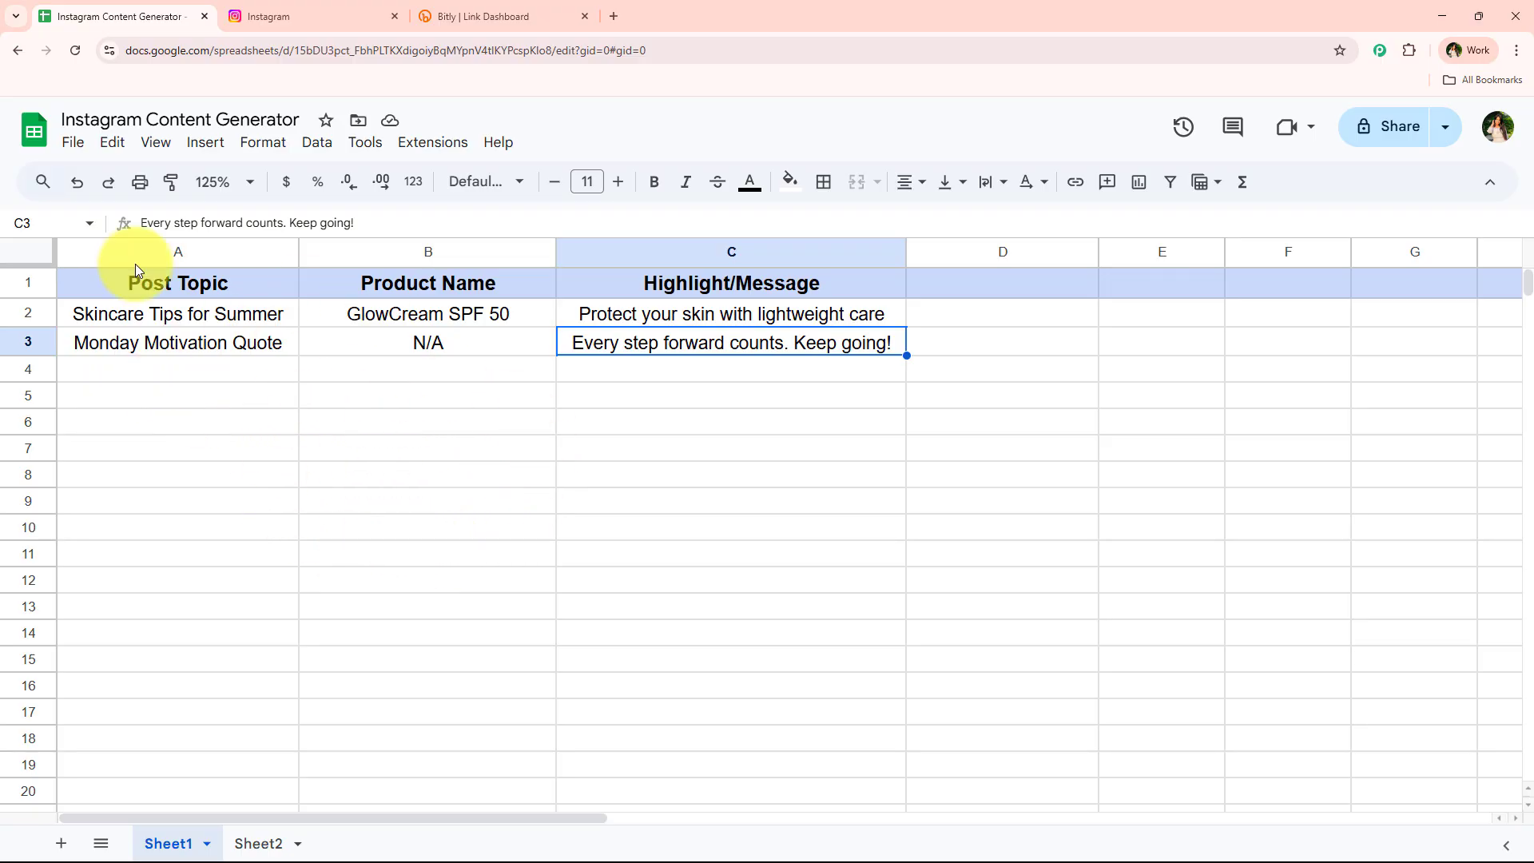
# Switch to Instagram, close the open post, reload the profile page and open the newest post
pyautogui.click(289, 11)
pyautogui.click(1493, 123)
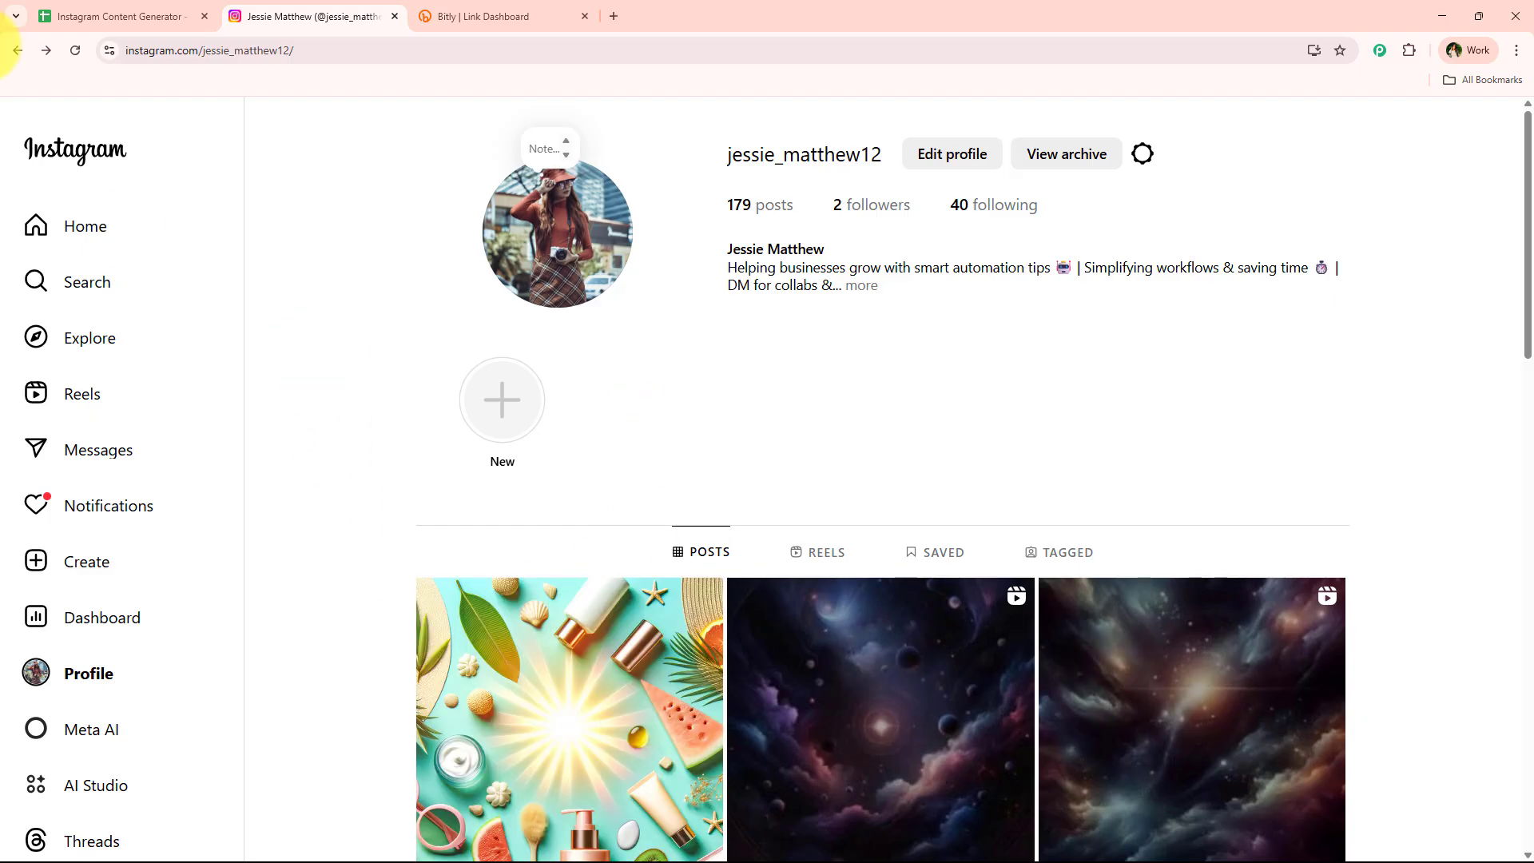
pyautogui.click(71, 50)
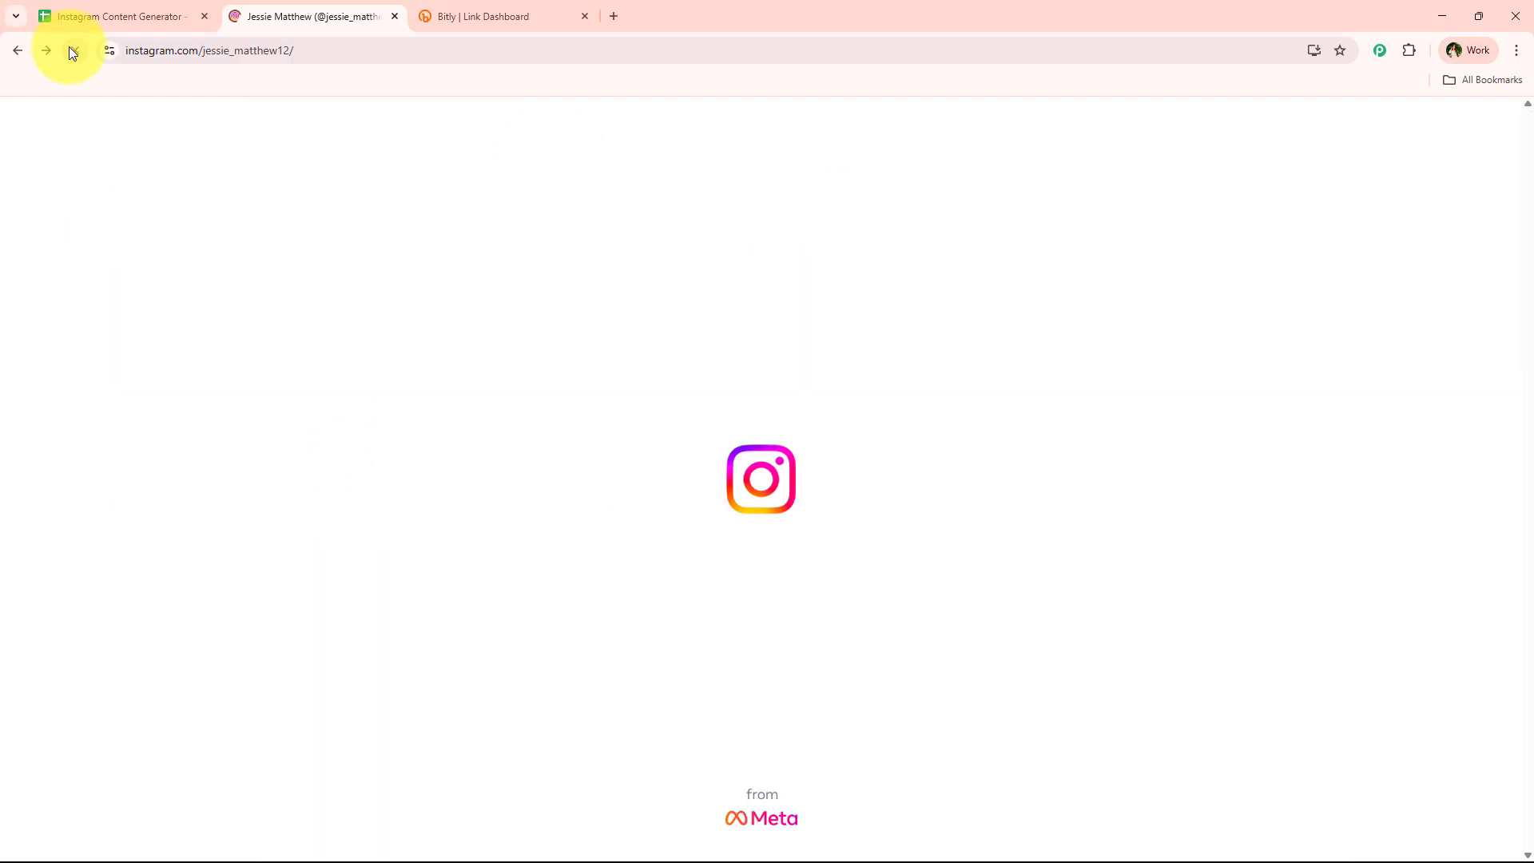
pyautogui.scroll(-2, 338, 264)
pyautogui.scroll(-2, 338, 263)
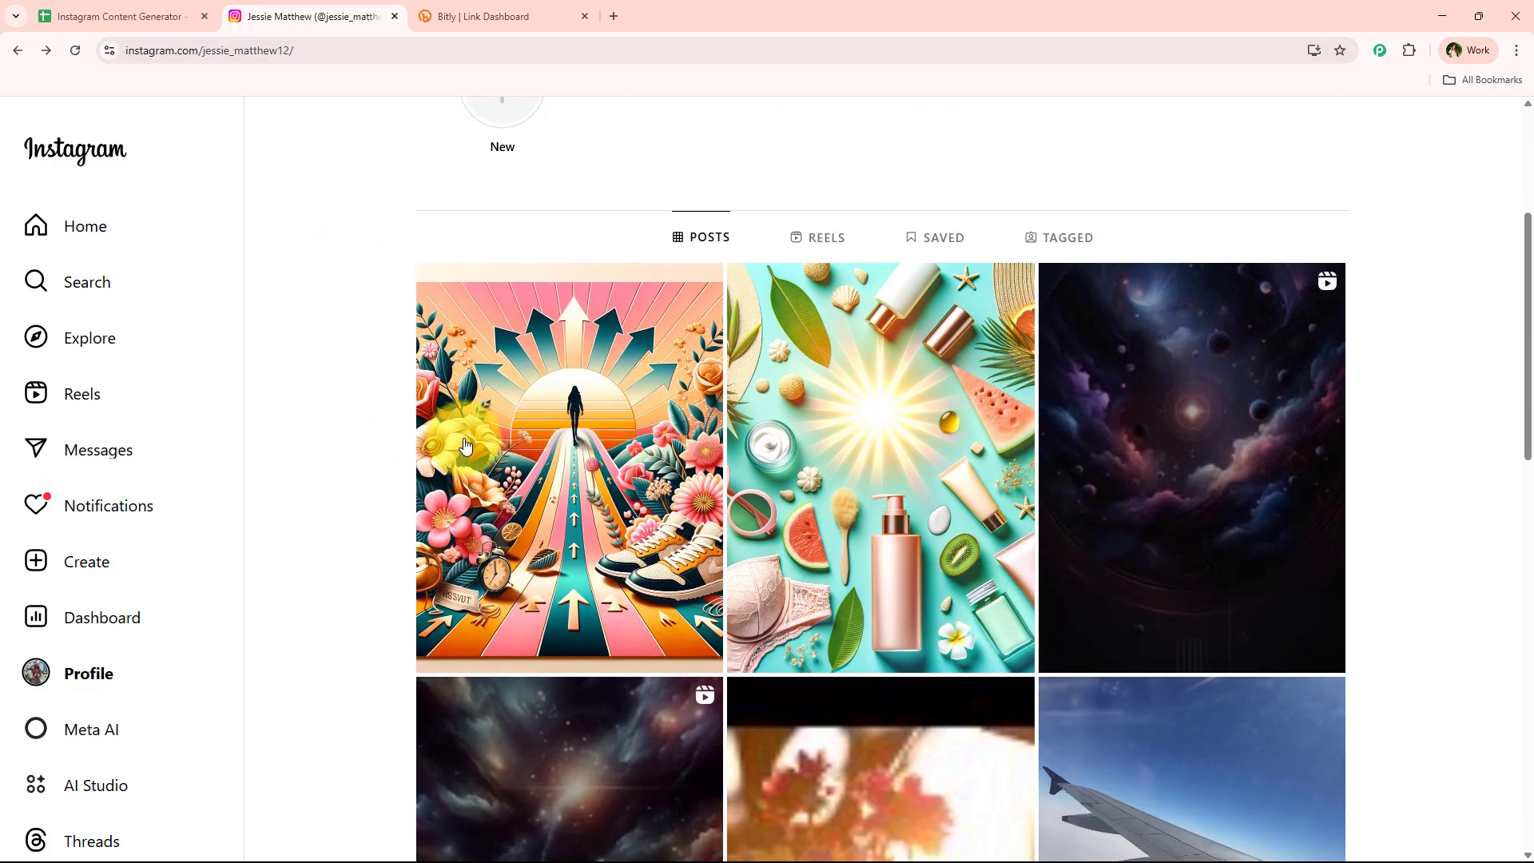
pyautogui.click(505, 429)
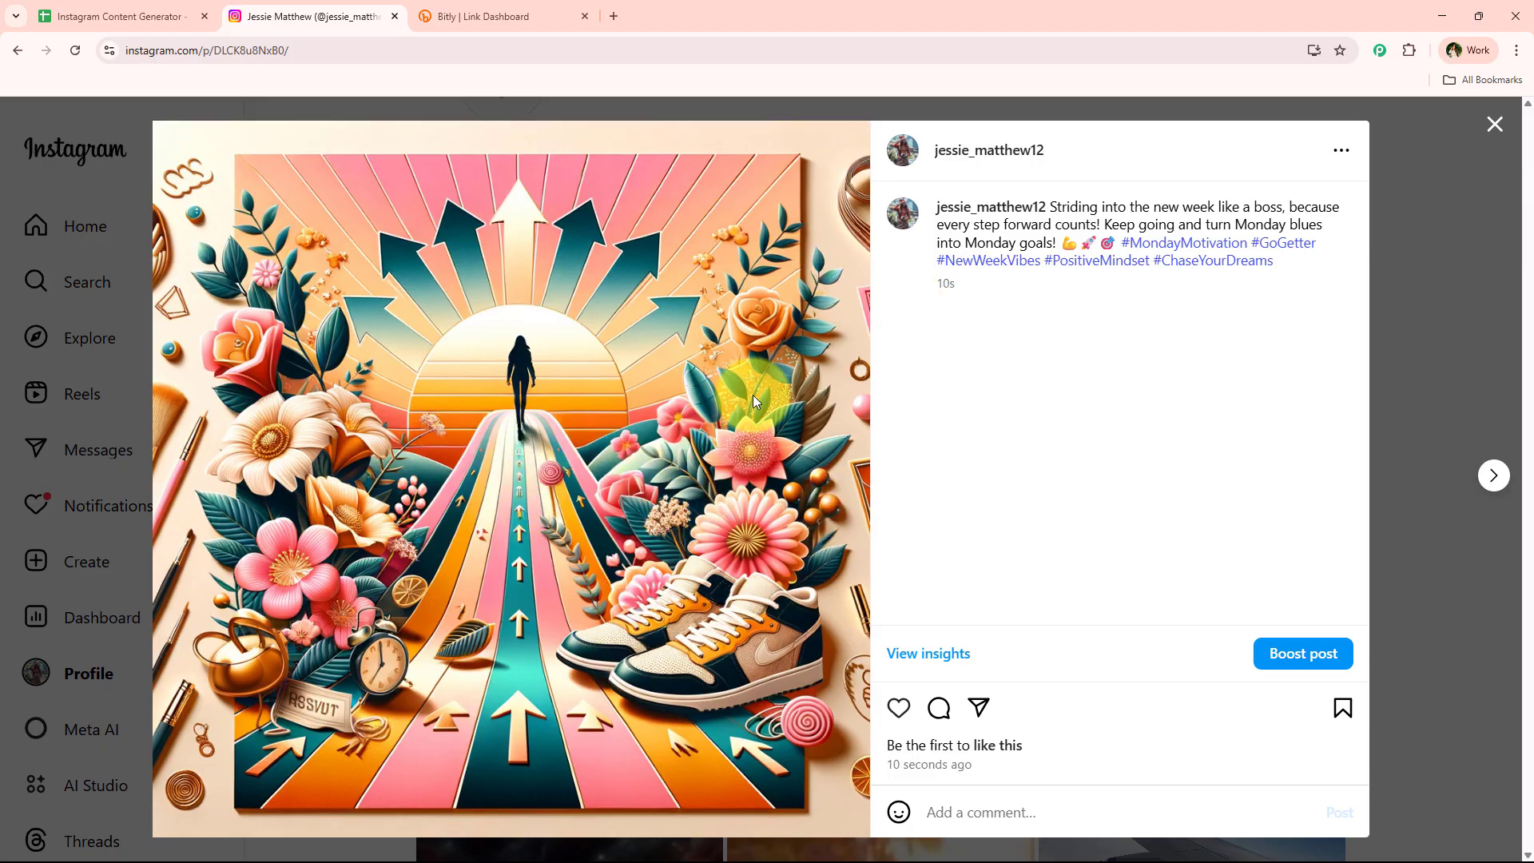
# Compare the image and caption of the newest Instagram post with the Monday Motivation Quote row in the spreadsheet
pyautogui.click(47, 16)
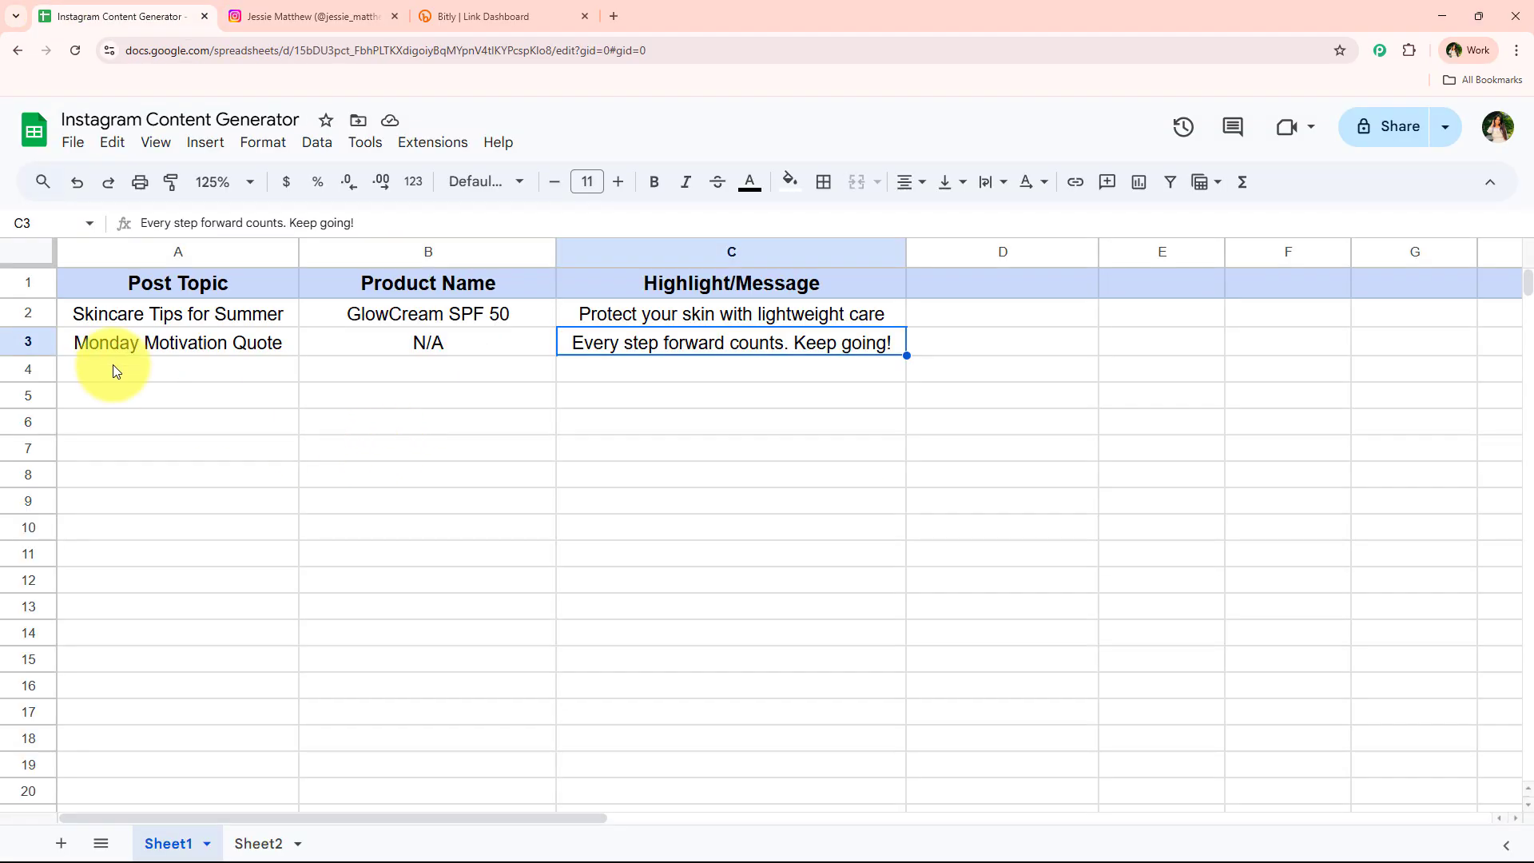
pyautogui.click(315, 16)
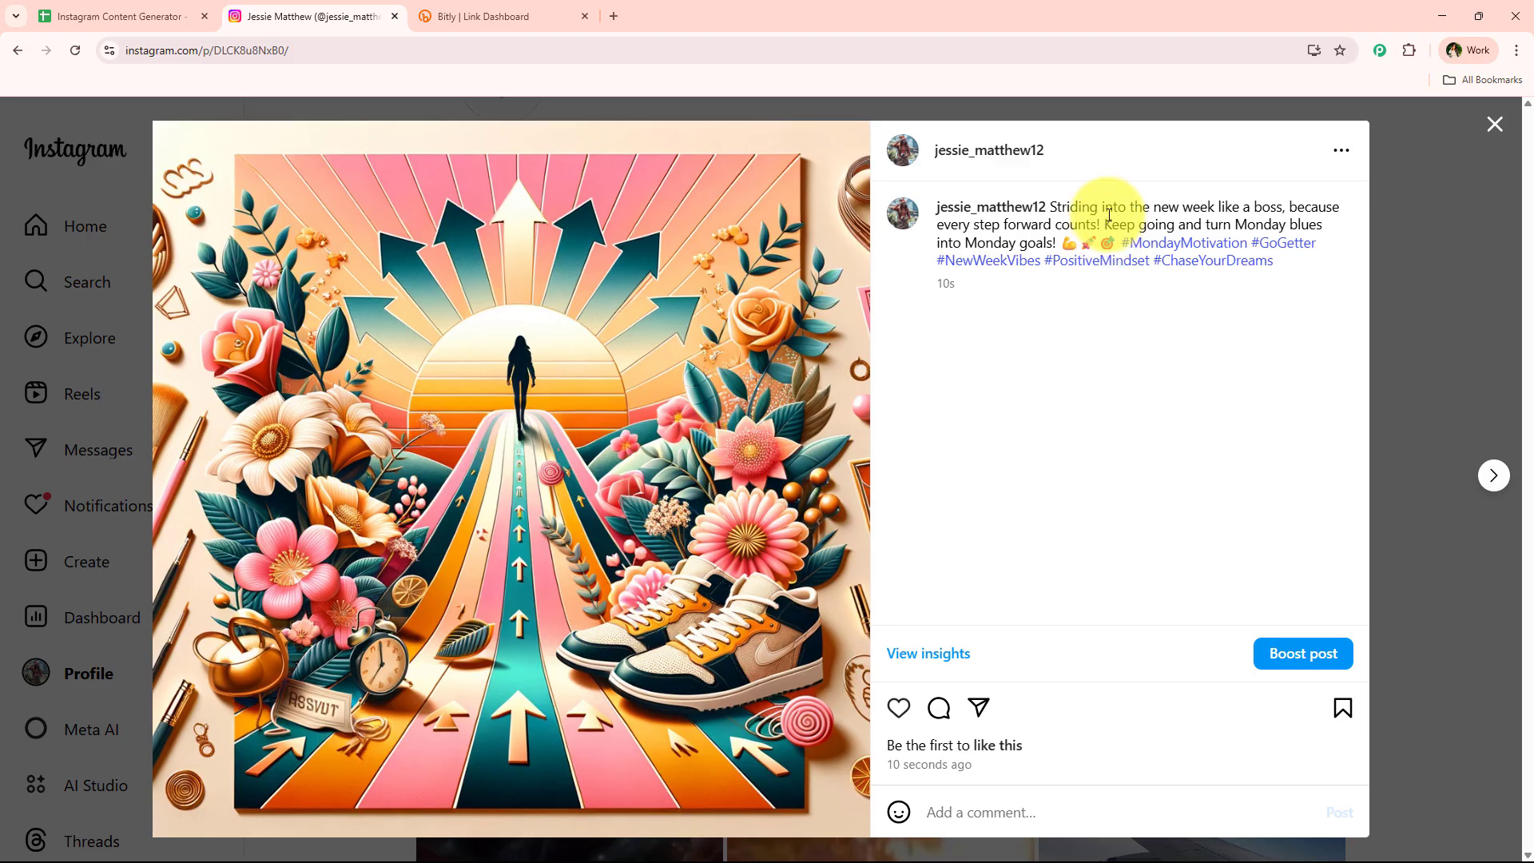
pyautogui.moveTo(1105, 224); pyautogui.dragTo(1107, 259)
pyautogui.click(959, 336)
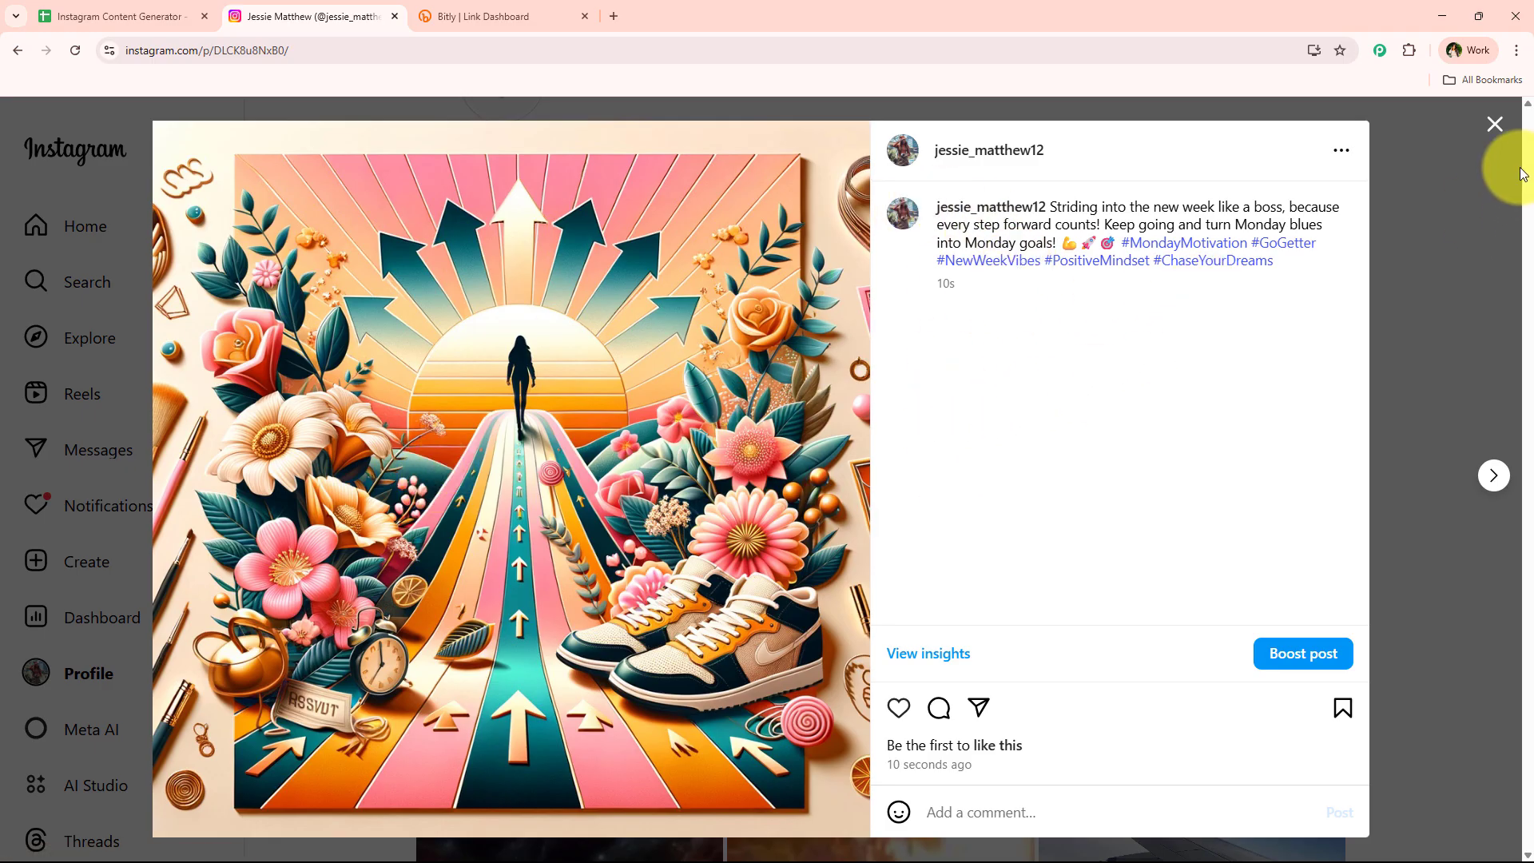
pyautogui.click(1494, 125)
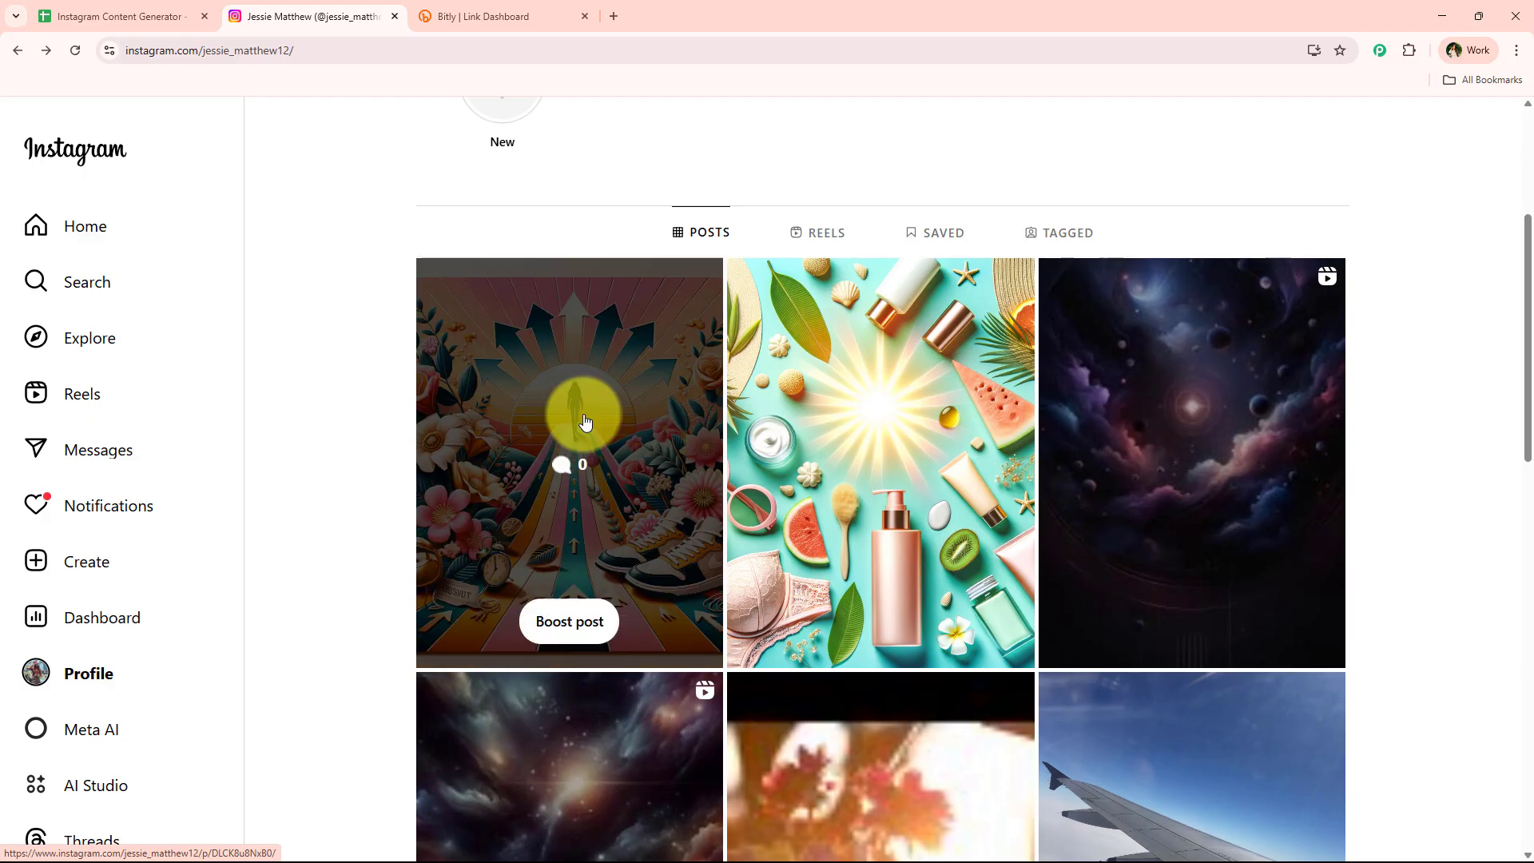
pyautogui.click(582, 421)
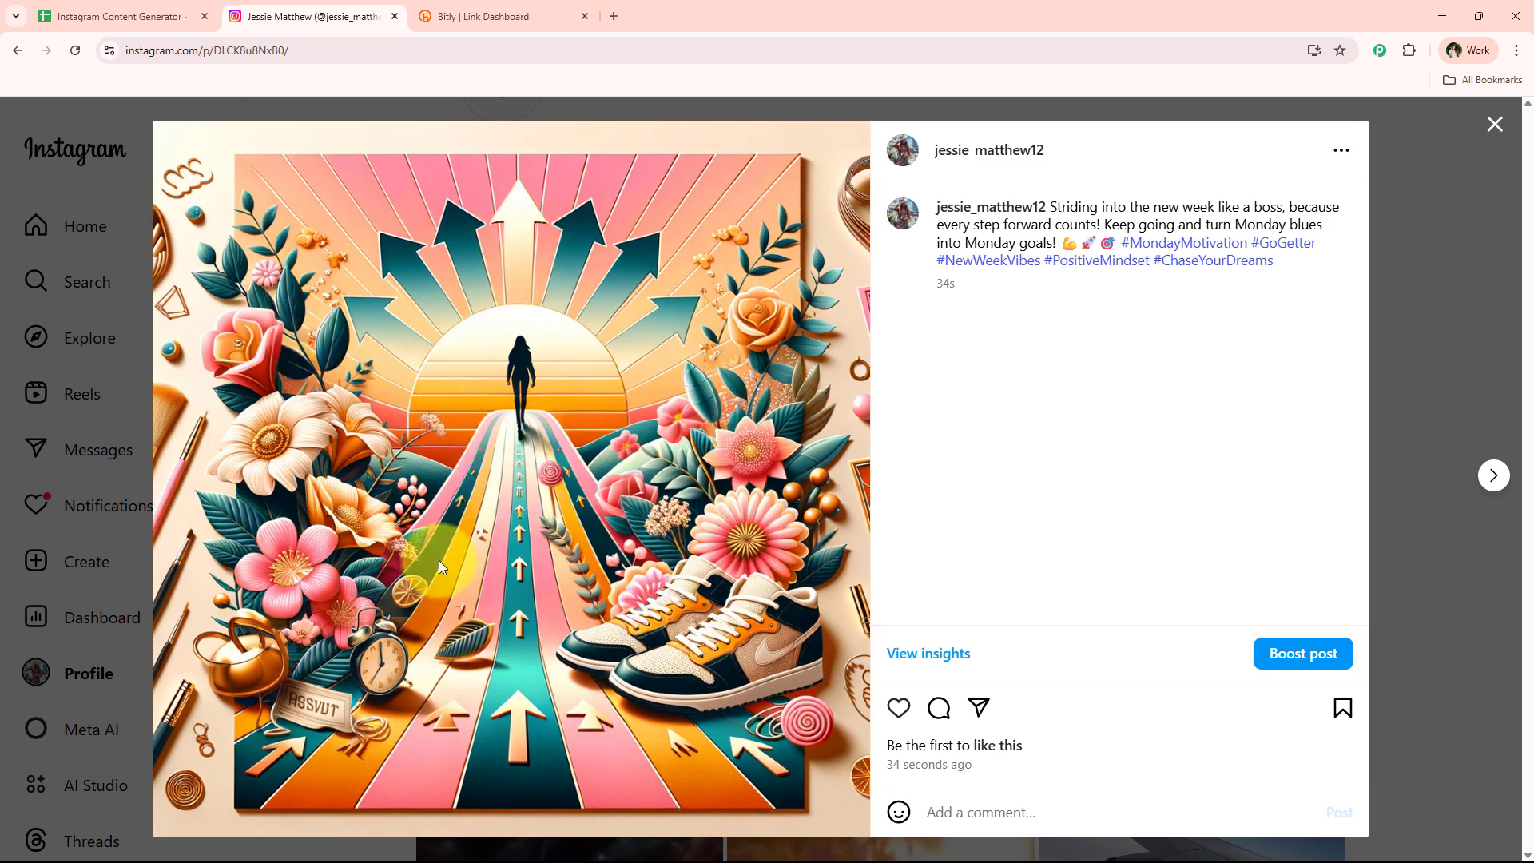
pyautogui.click(144, 19)
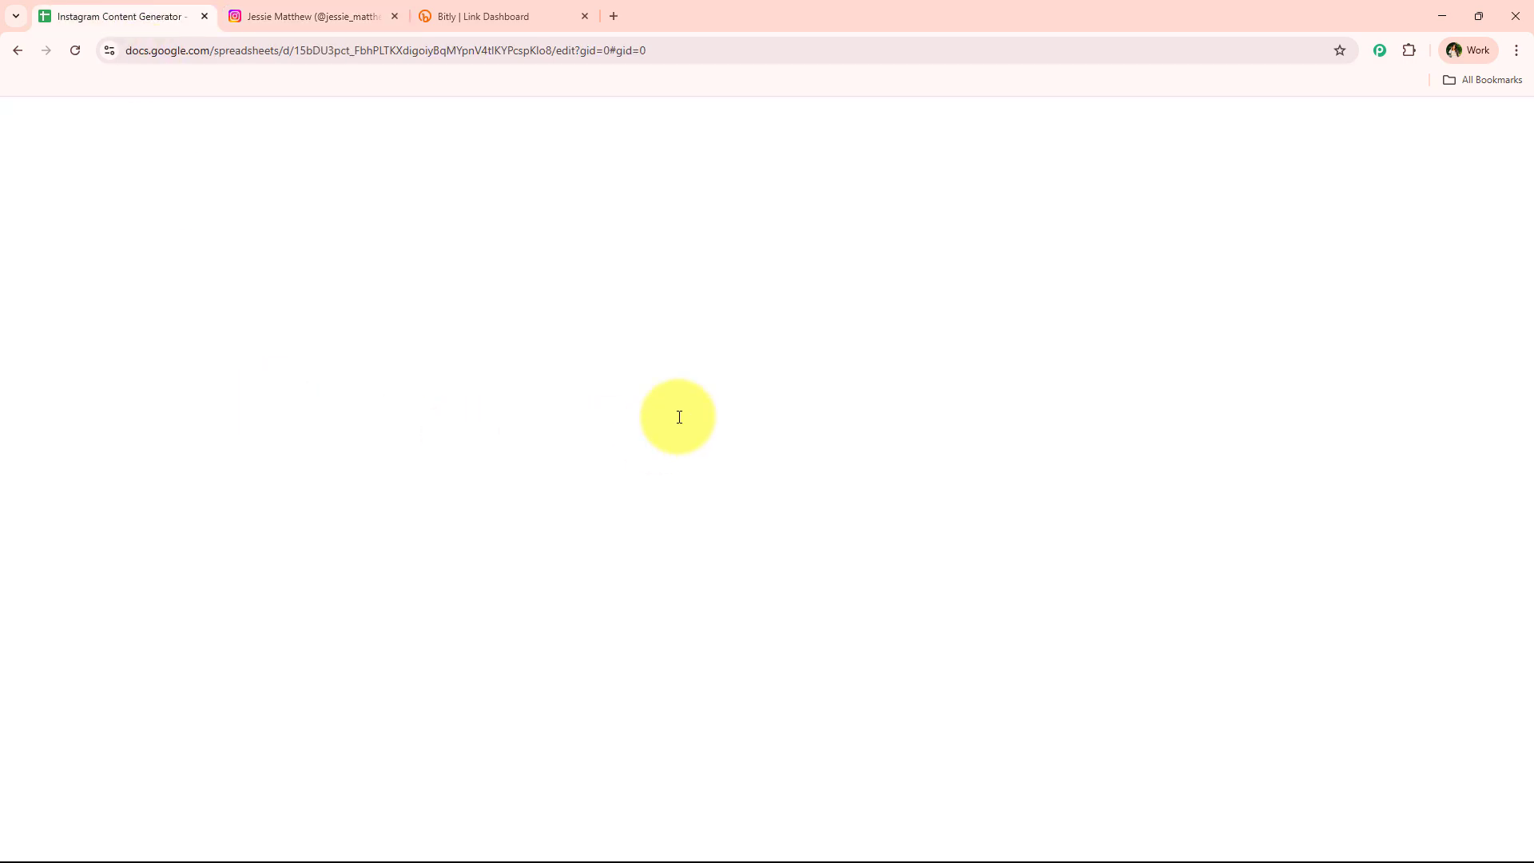
pyautogui.click(412, 535)
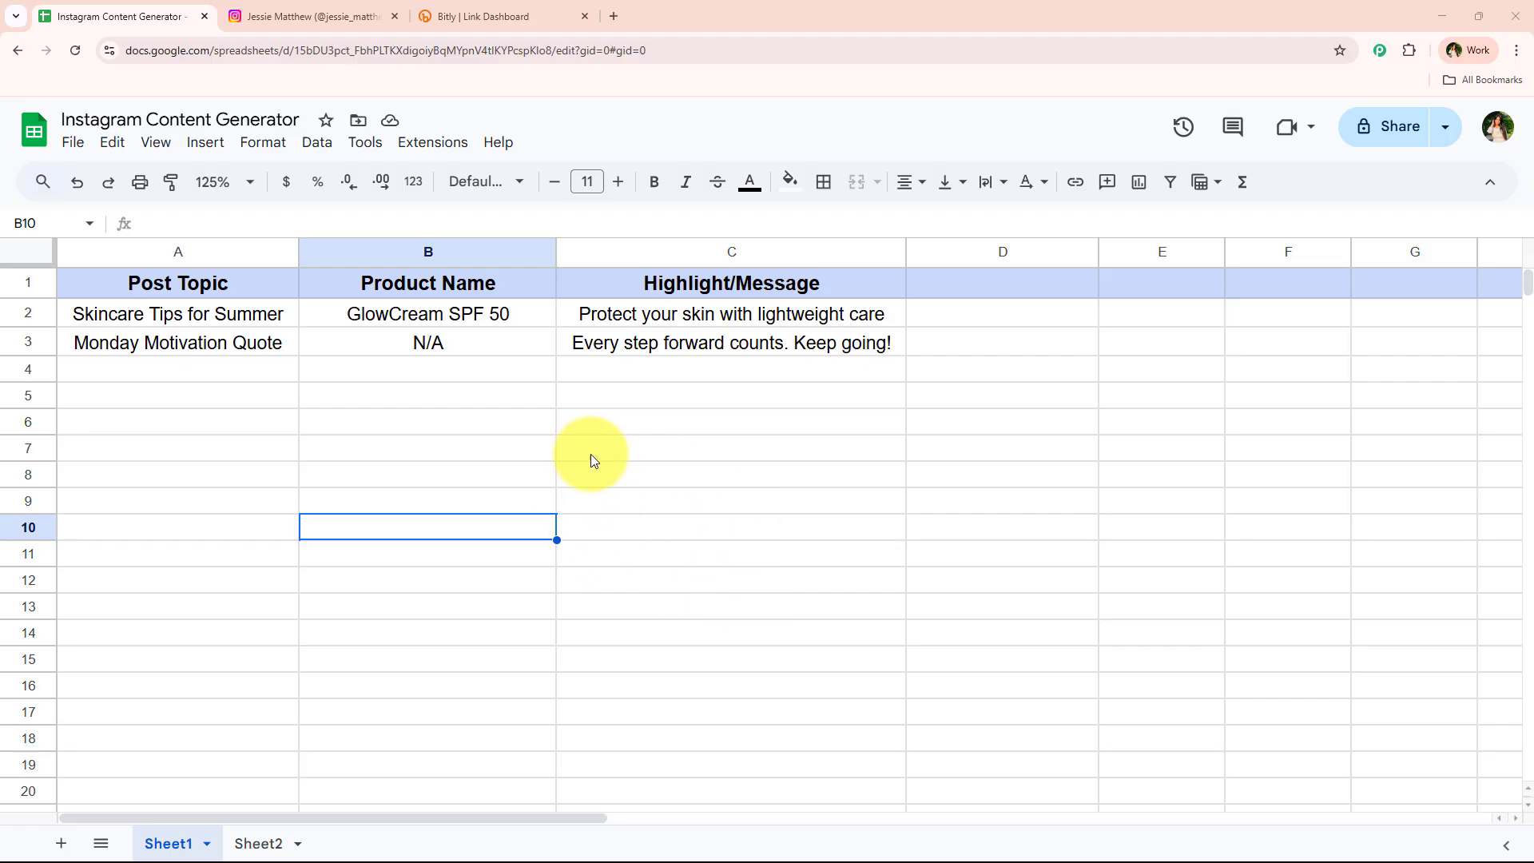
# Open pabbly.com/connect in a new browser tab and sign in to the Pabbly account
pyautogui.click(612, 17)
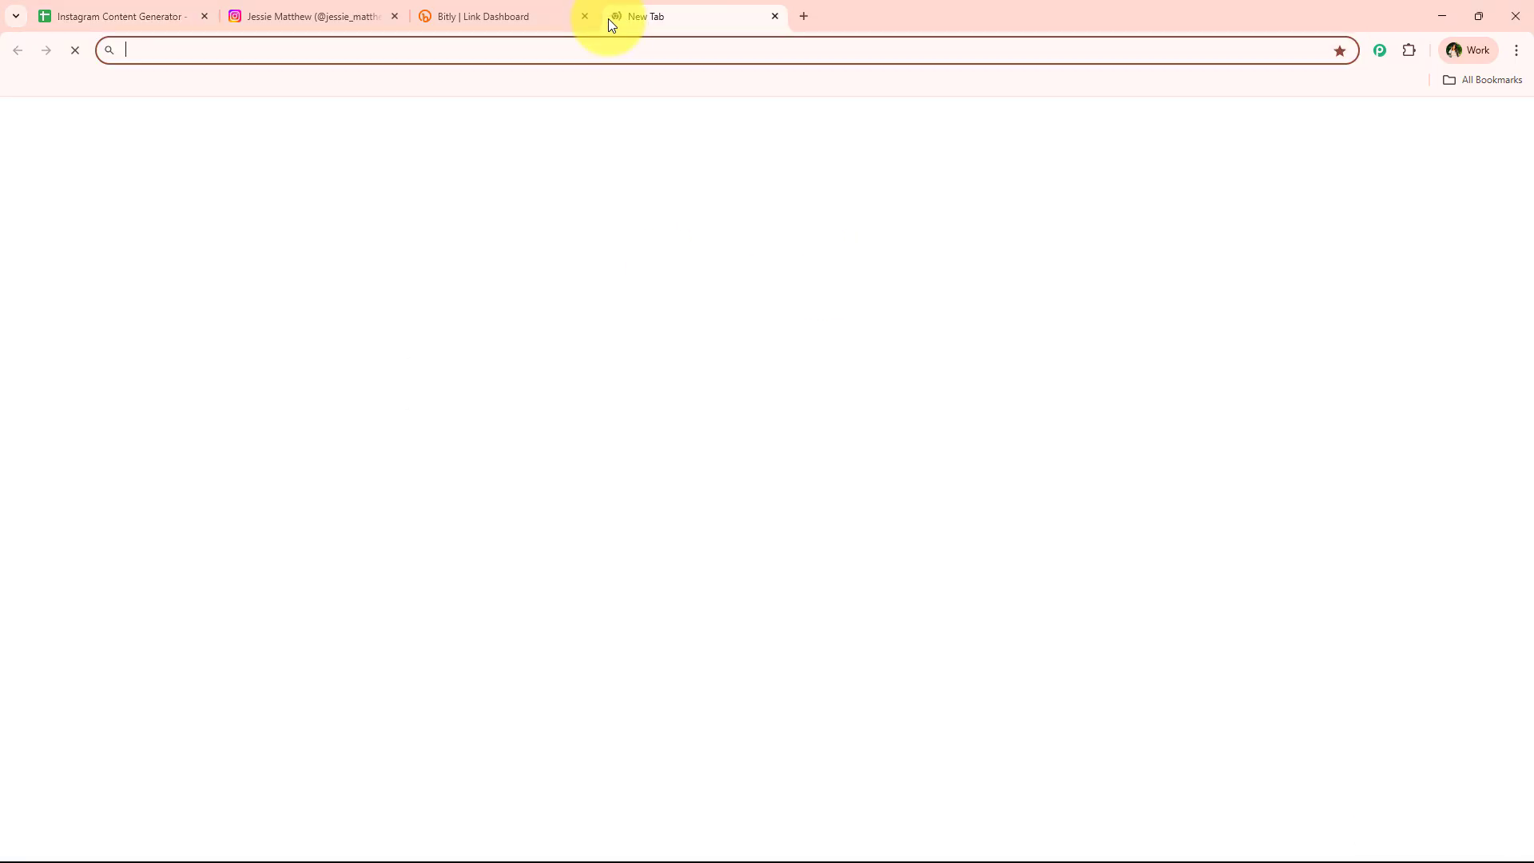
pyautogui.click(538, 49)
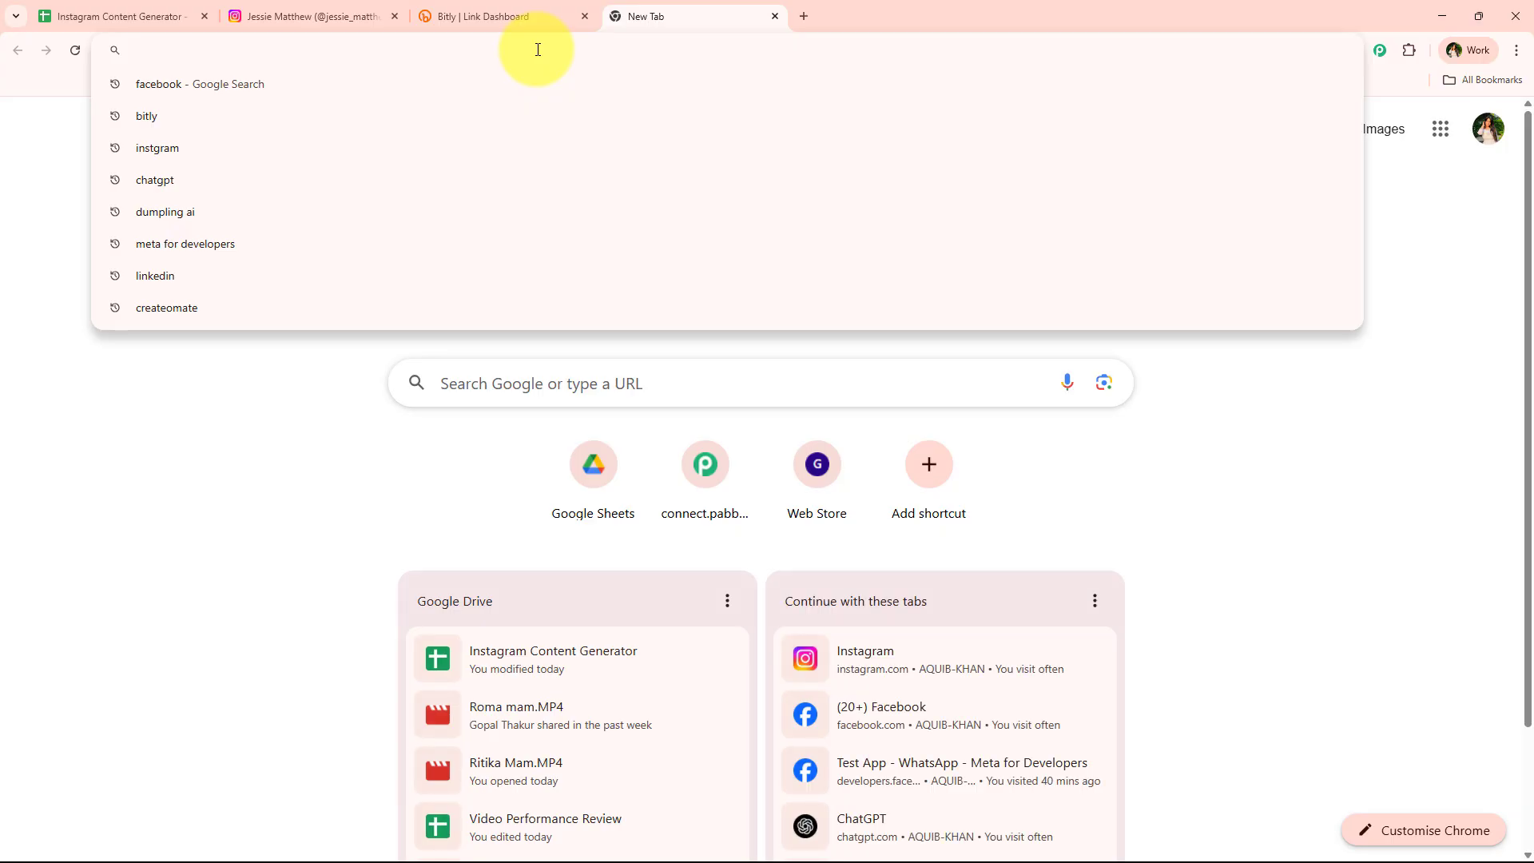
pyautogui.write('pabbly.com/connect')
pyautogui.press('Return')
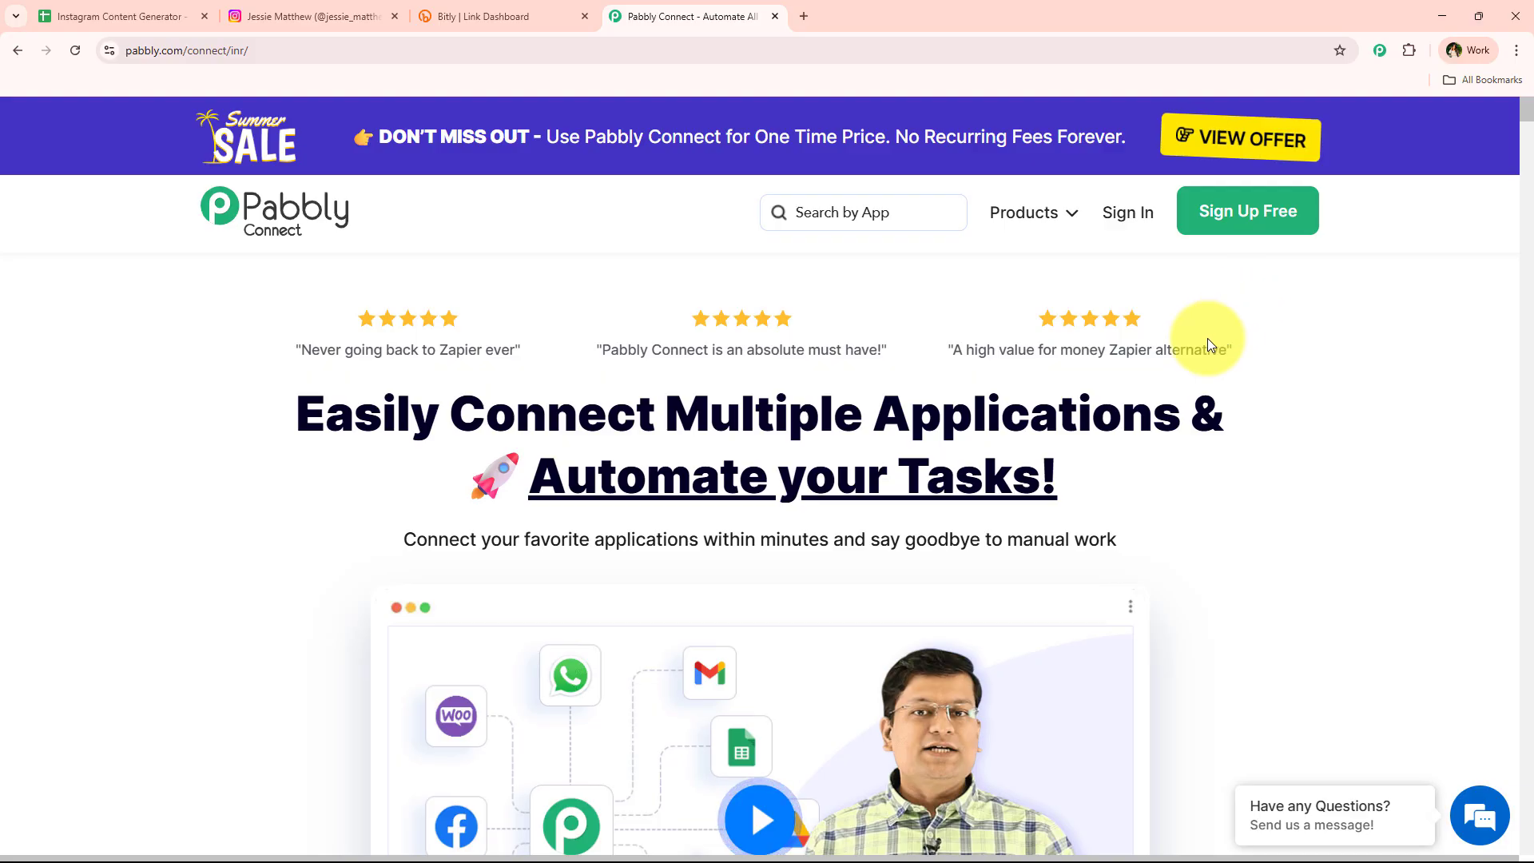
pyautogui.click(1120, 214)
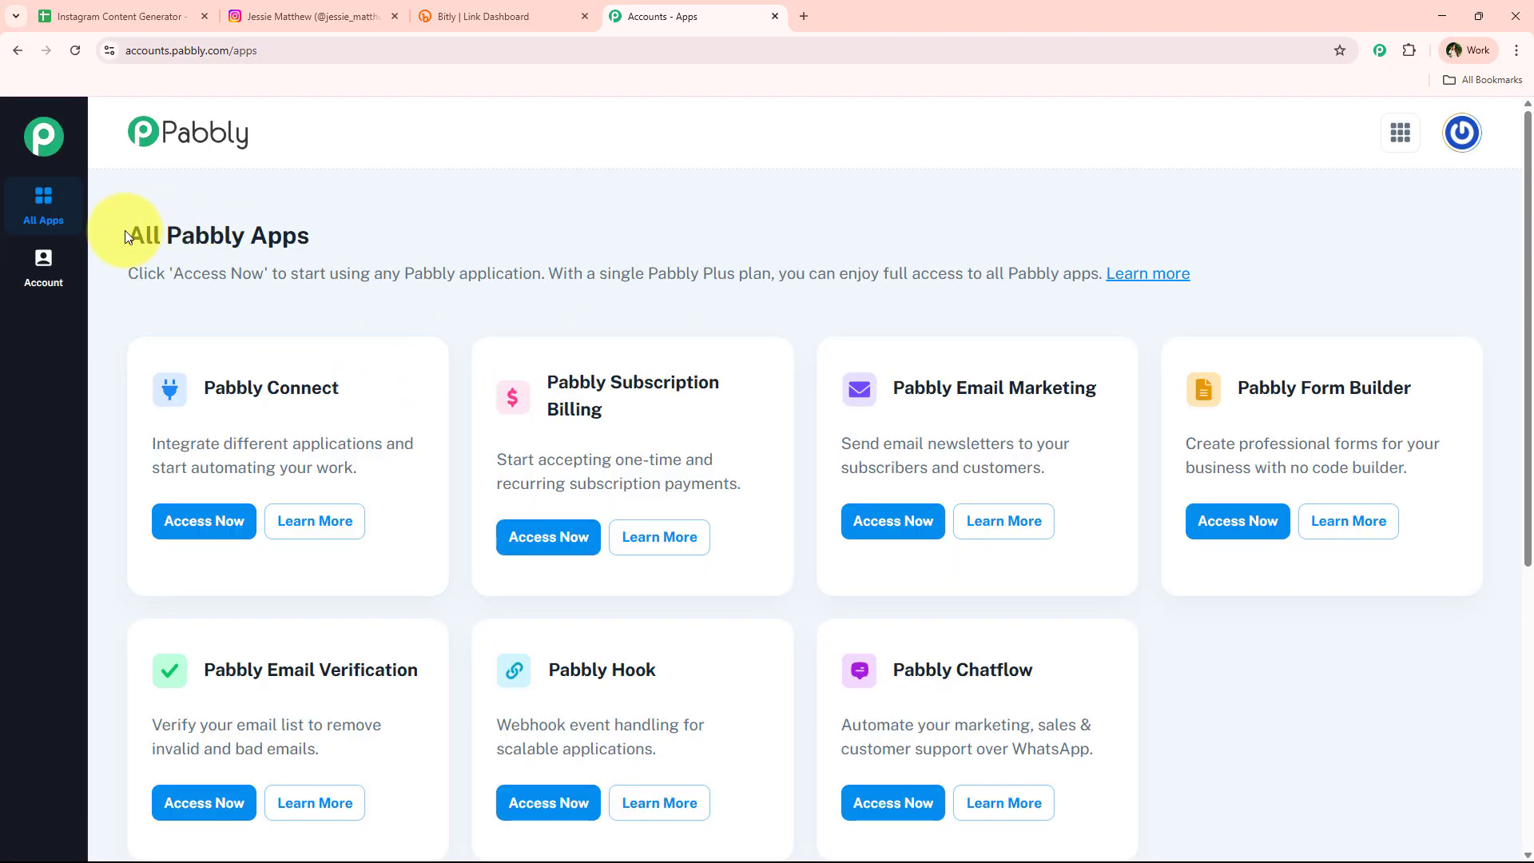
# Review the All Pabbly Apps page and access the Pabbly Connect application
pyautogui.moveTo(124, 230); pyautogui.dragTo(409, 262)
pyautogui.scroll(-2, 423, 639)
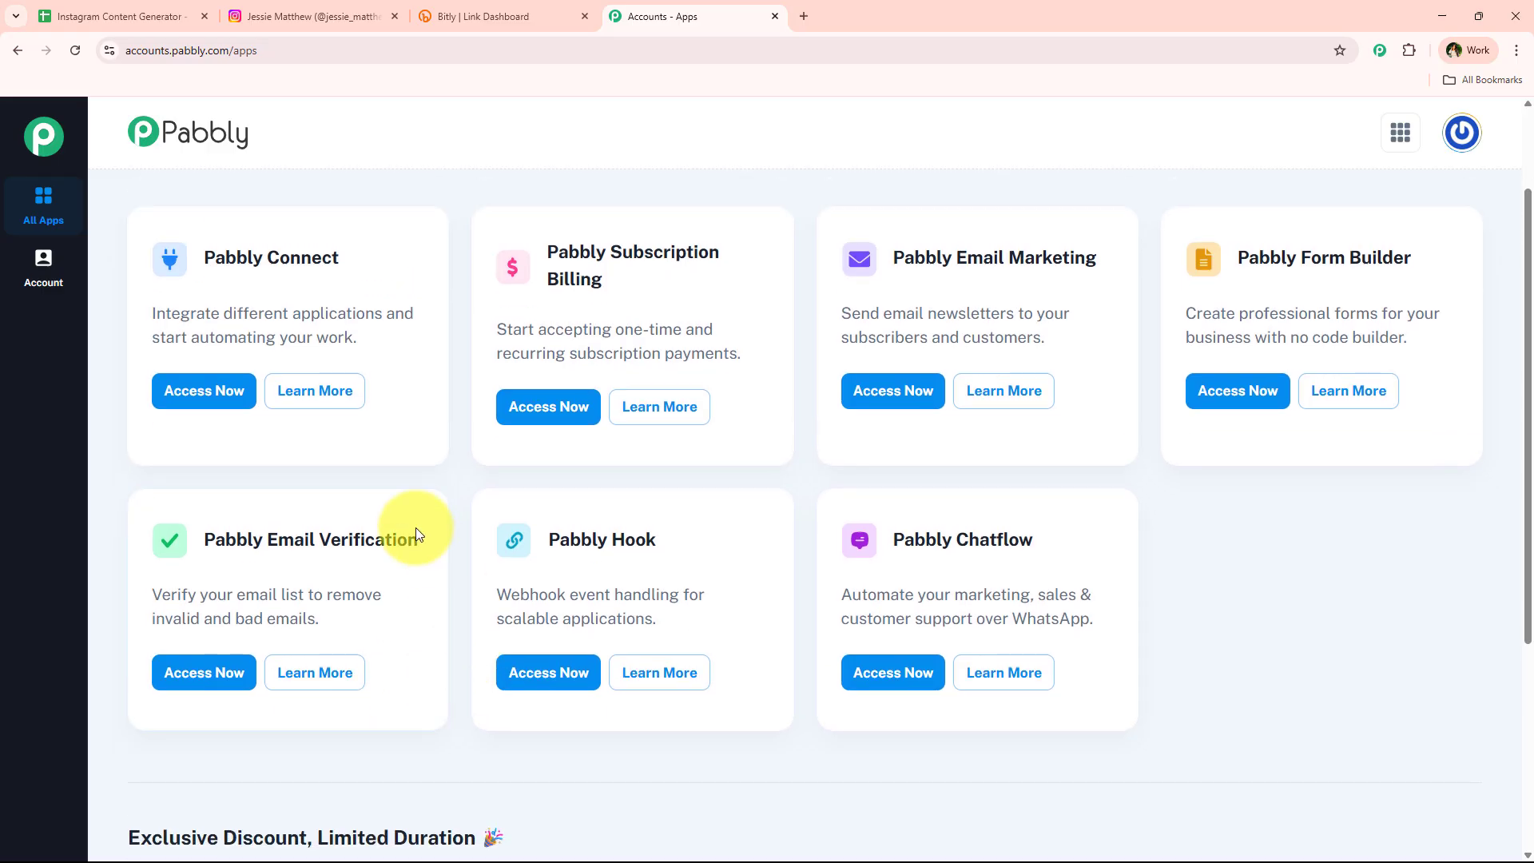
pyautogui.scroll(2, 479, 496)
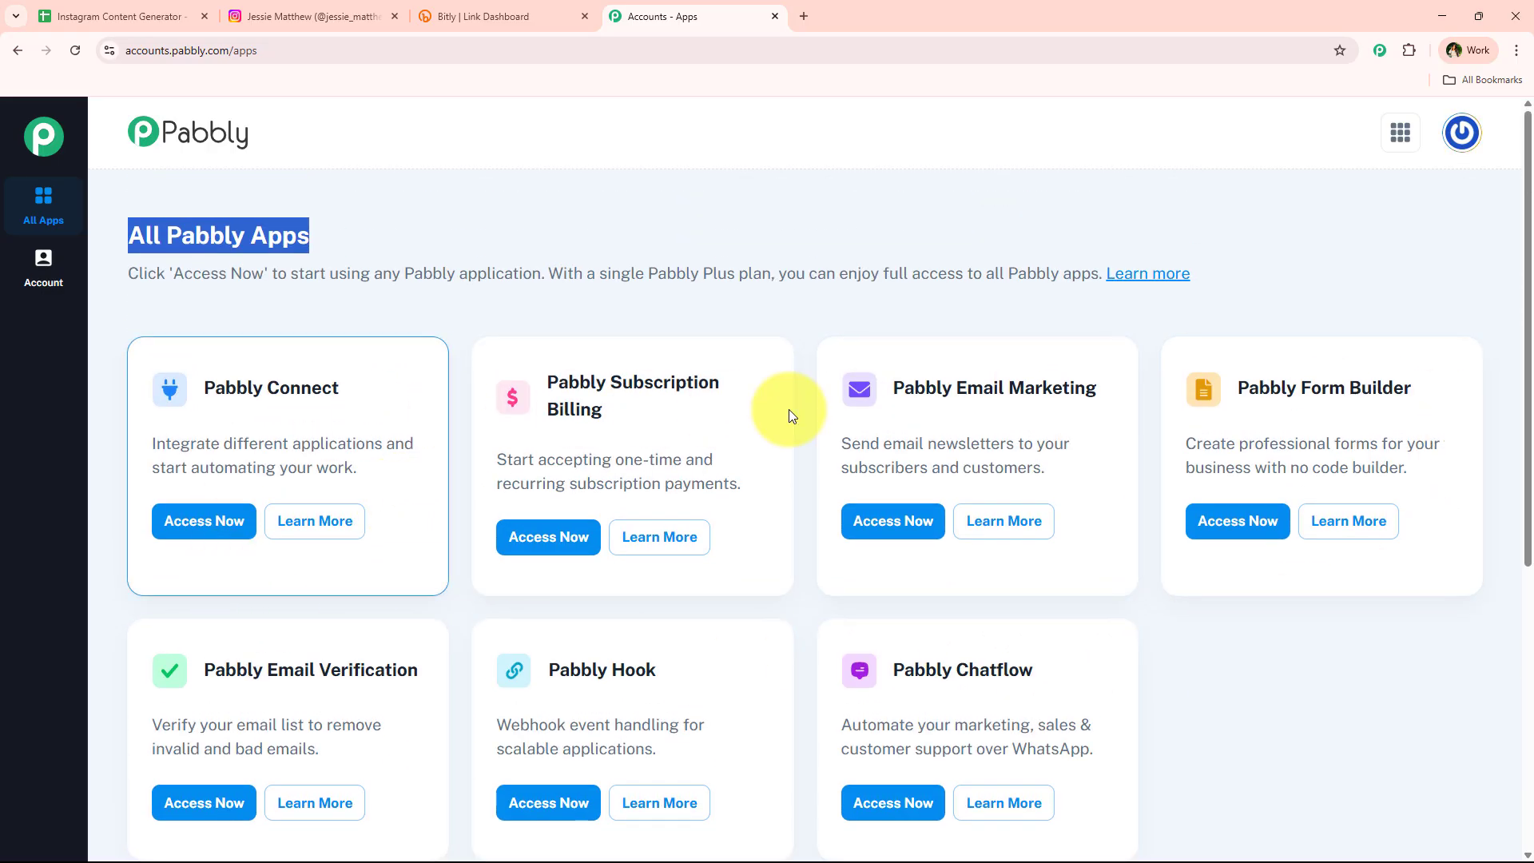
pyautogui.moveTo(198, 389); pyautogui.dragTo(345, 389)
pyautogui.moveTo(222, 444); pyautogui.dragTo(388, 438)
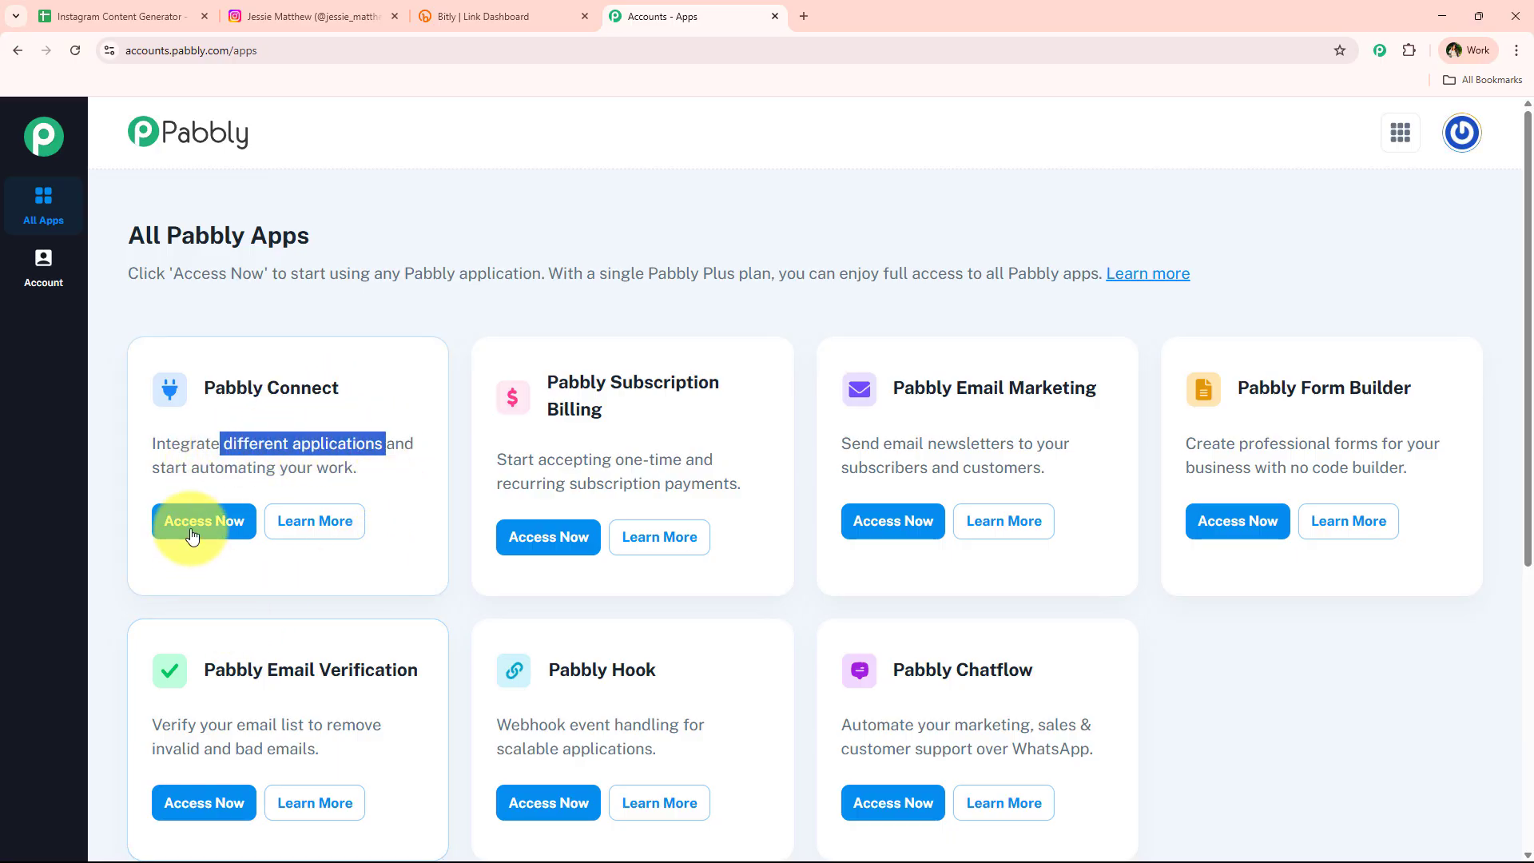
pyautogui.click(193, 503)
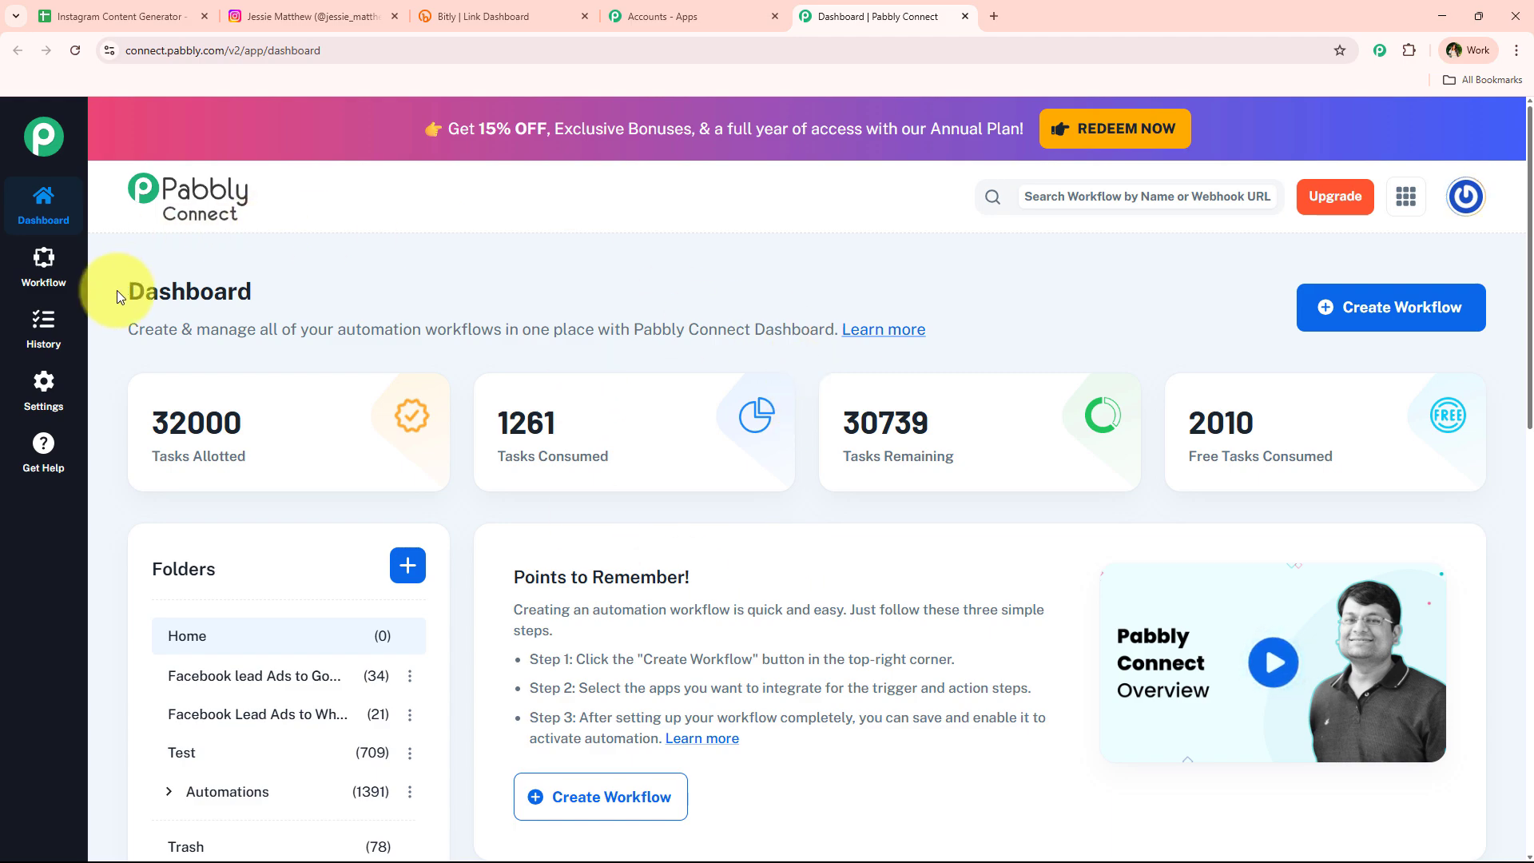
pyautogui.moveTo(119, 291); pyautogui.dragTo(255, 293)
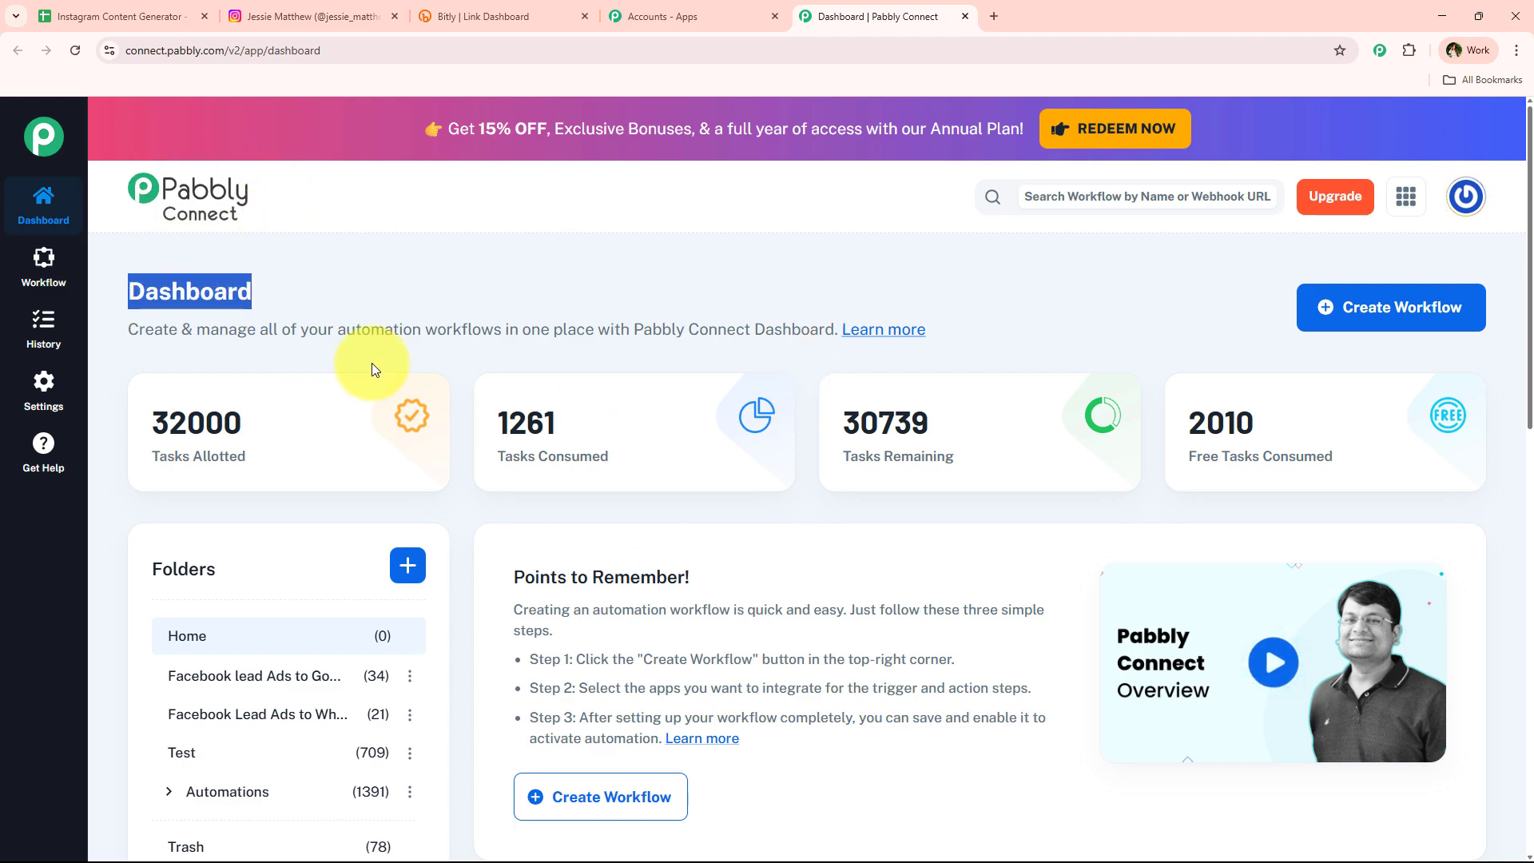
pyautogui.click(472, 347)
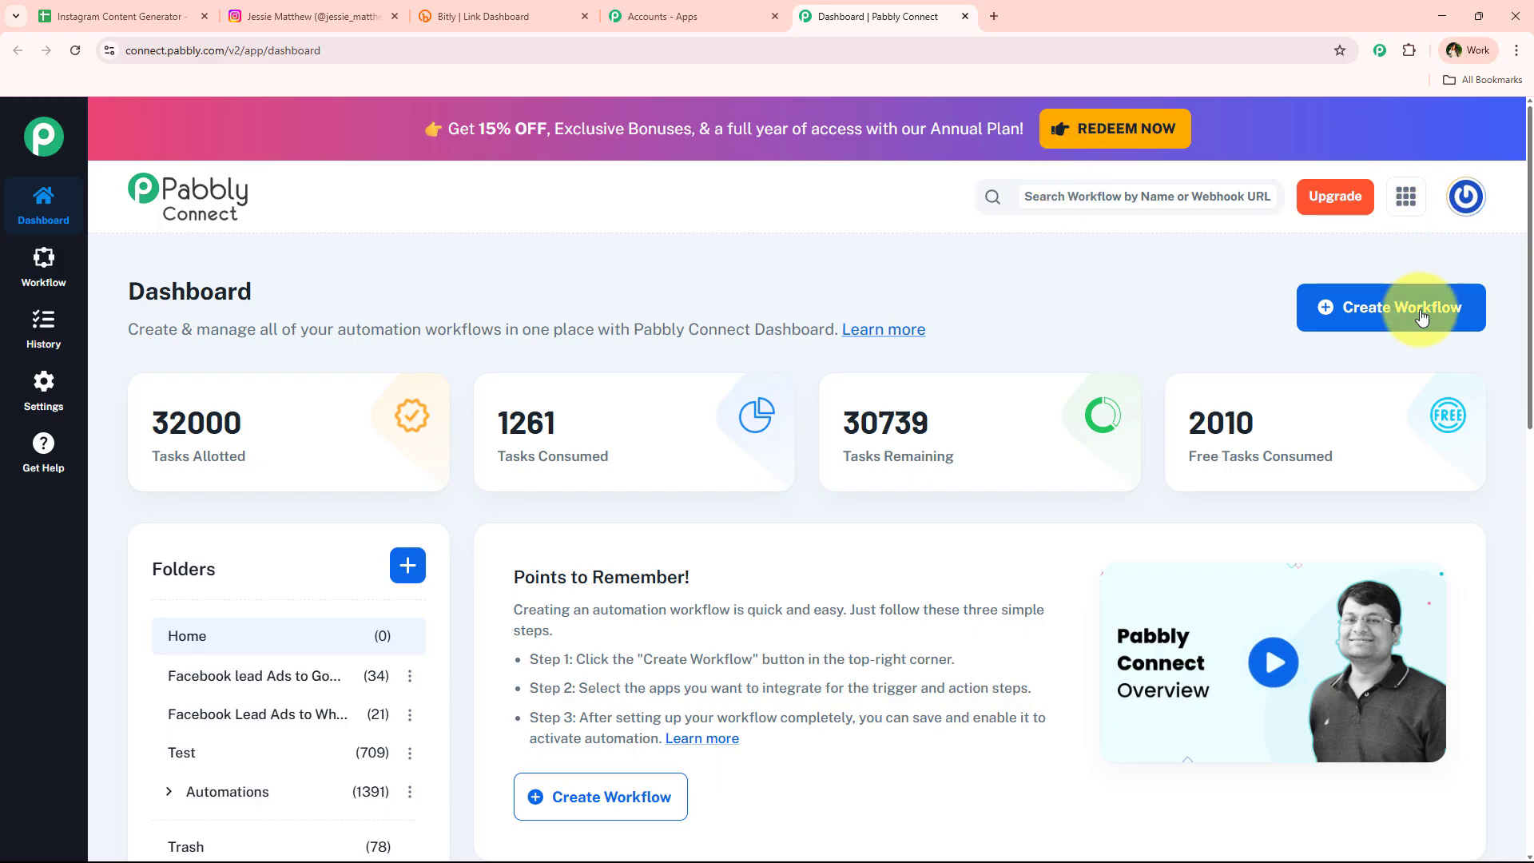
pyautogui.click(1395, 328)
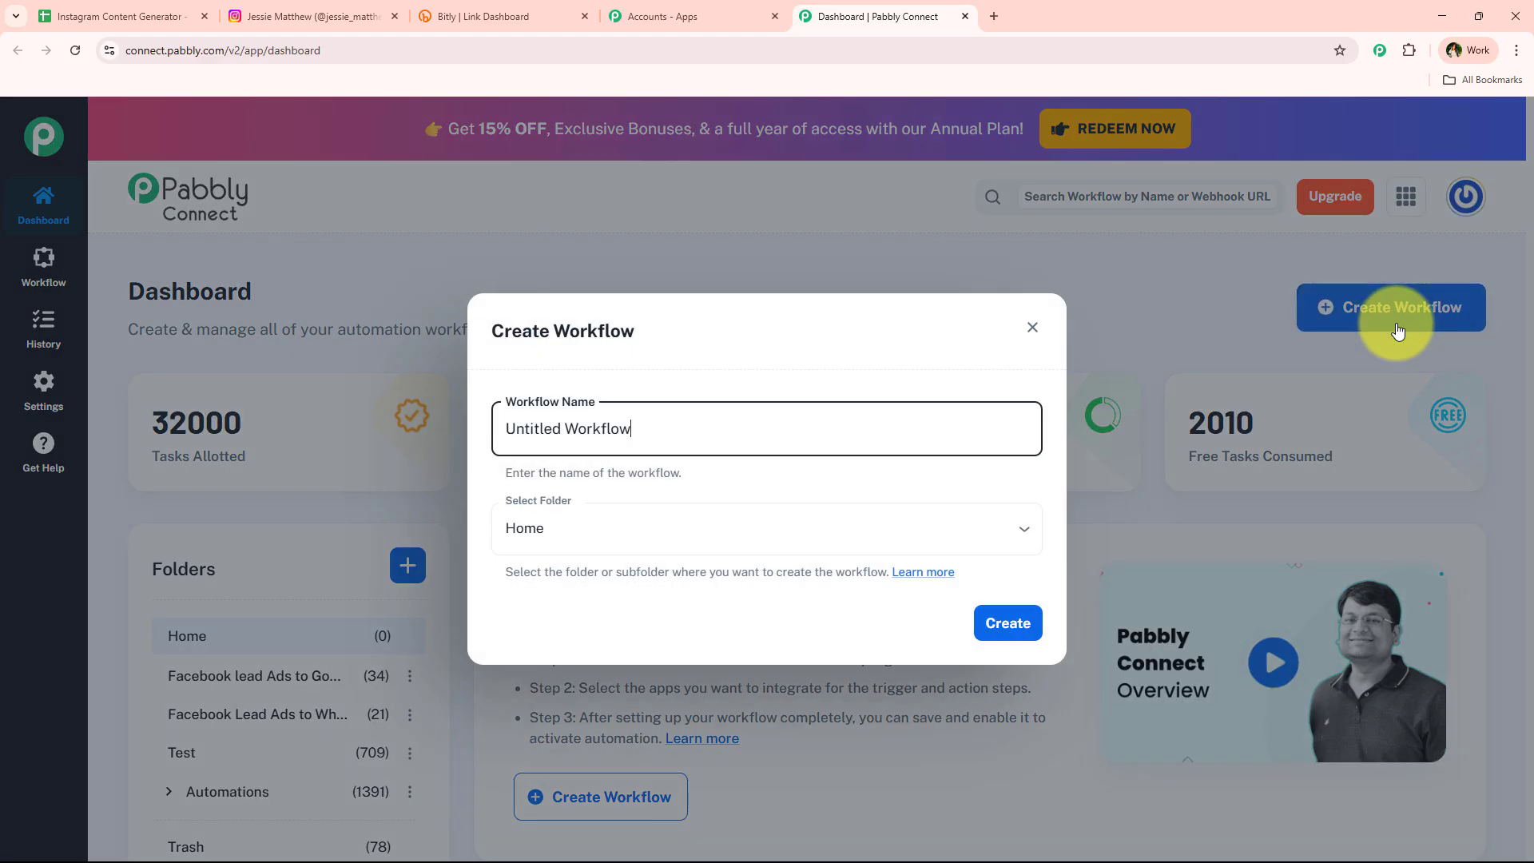
pyautogui.moveTo(814, 435); pyautogui.dragTo(499, 431)
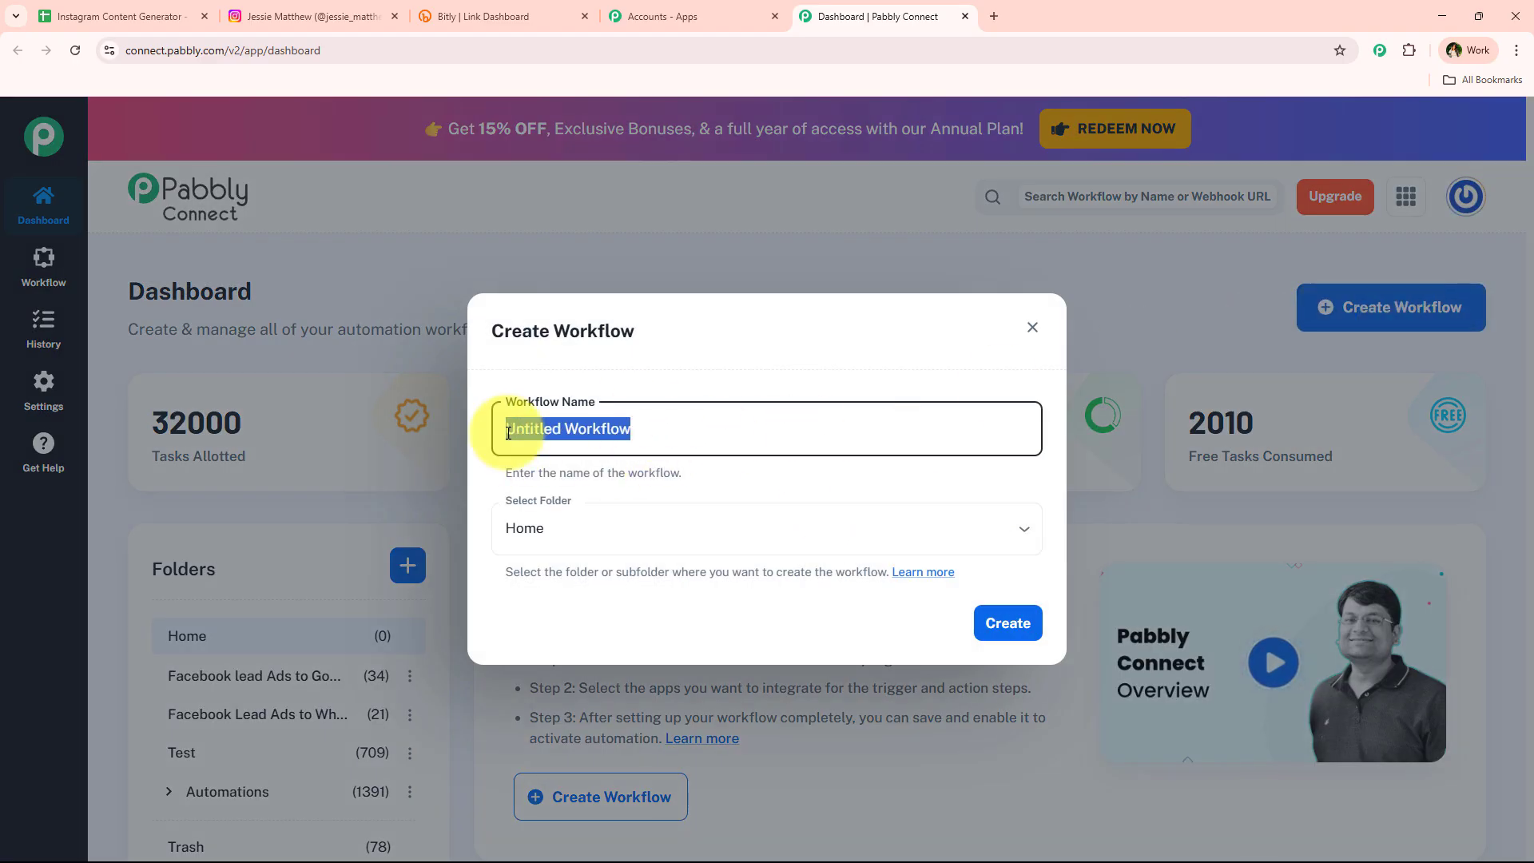
pyautogui.click(681, 523)
pyautogui.click(620, 605)
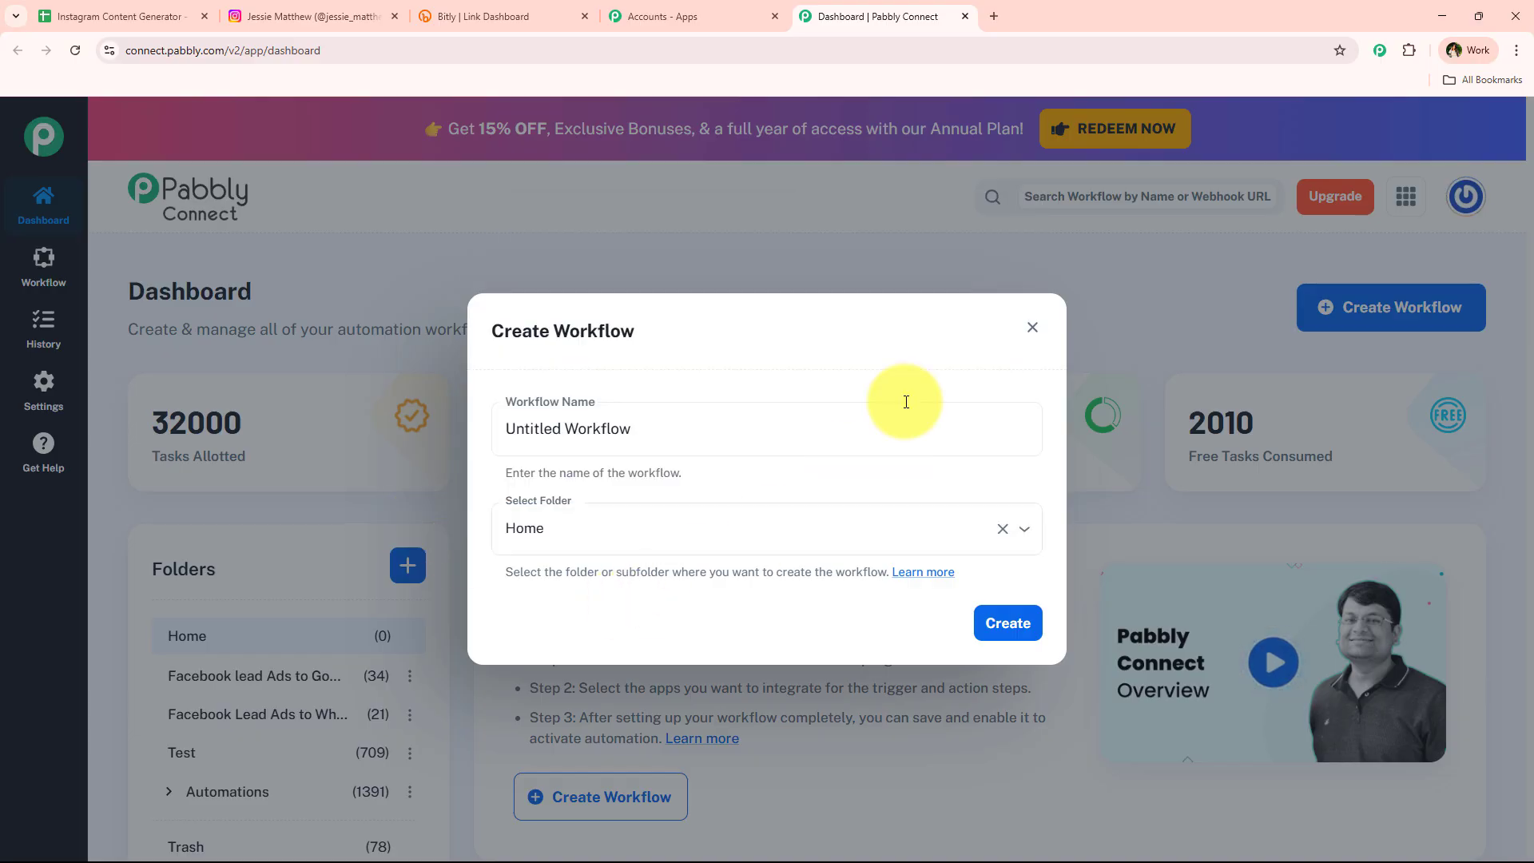
pyautogui.click(1035, 329)
pyautogui.scroll(-4, 447, 342)
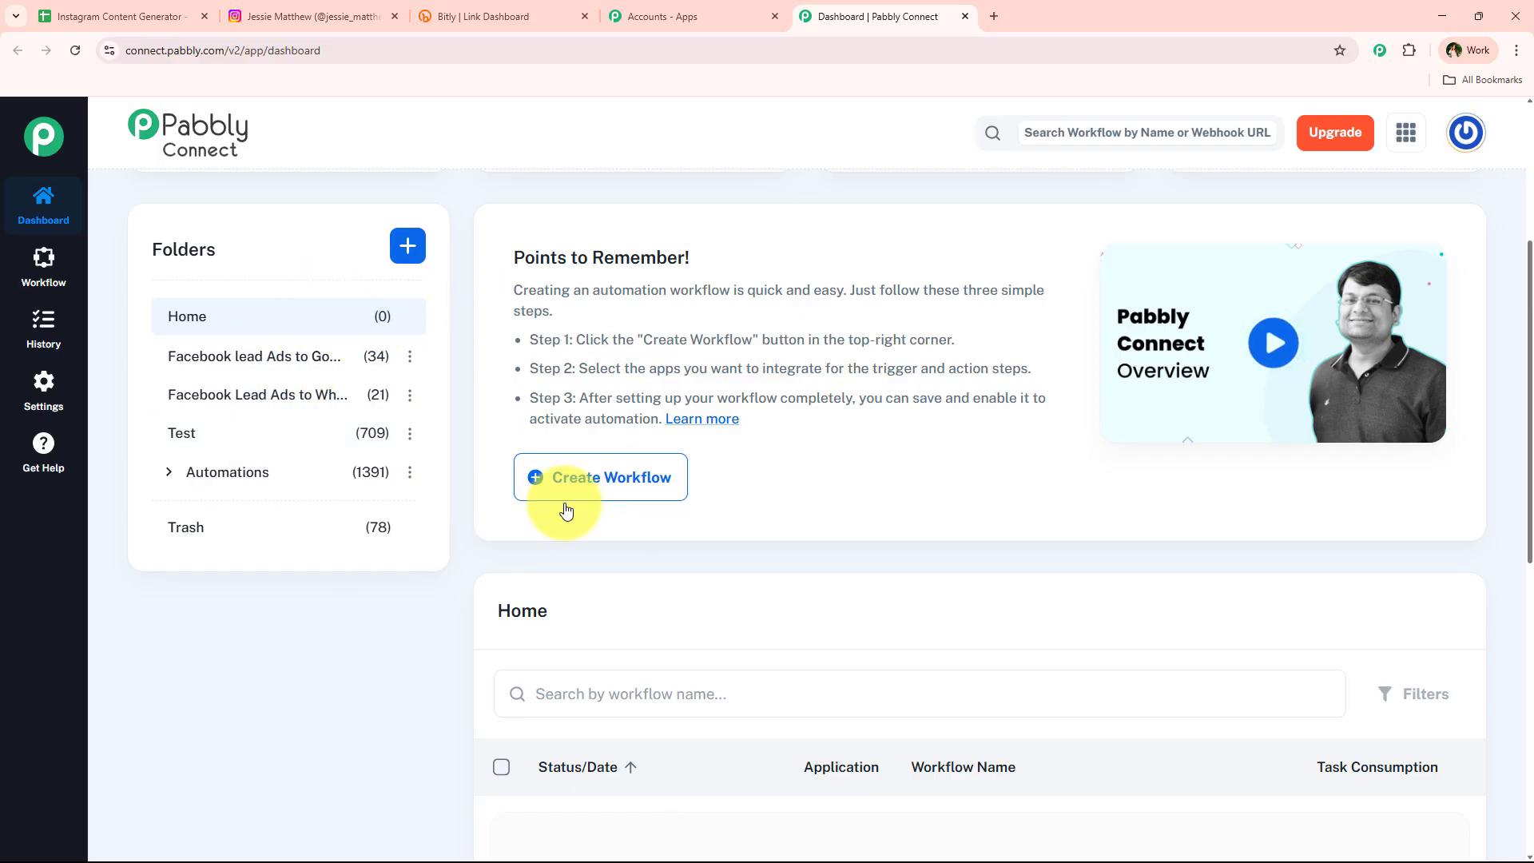
pyautogui.click(397, 239)
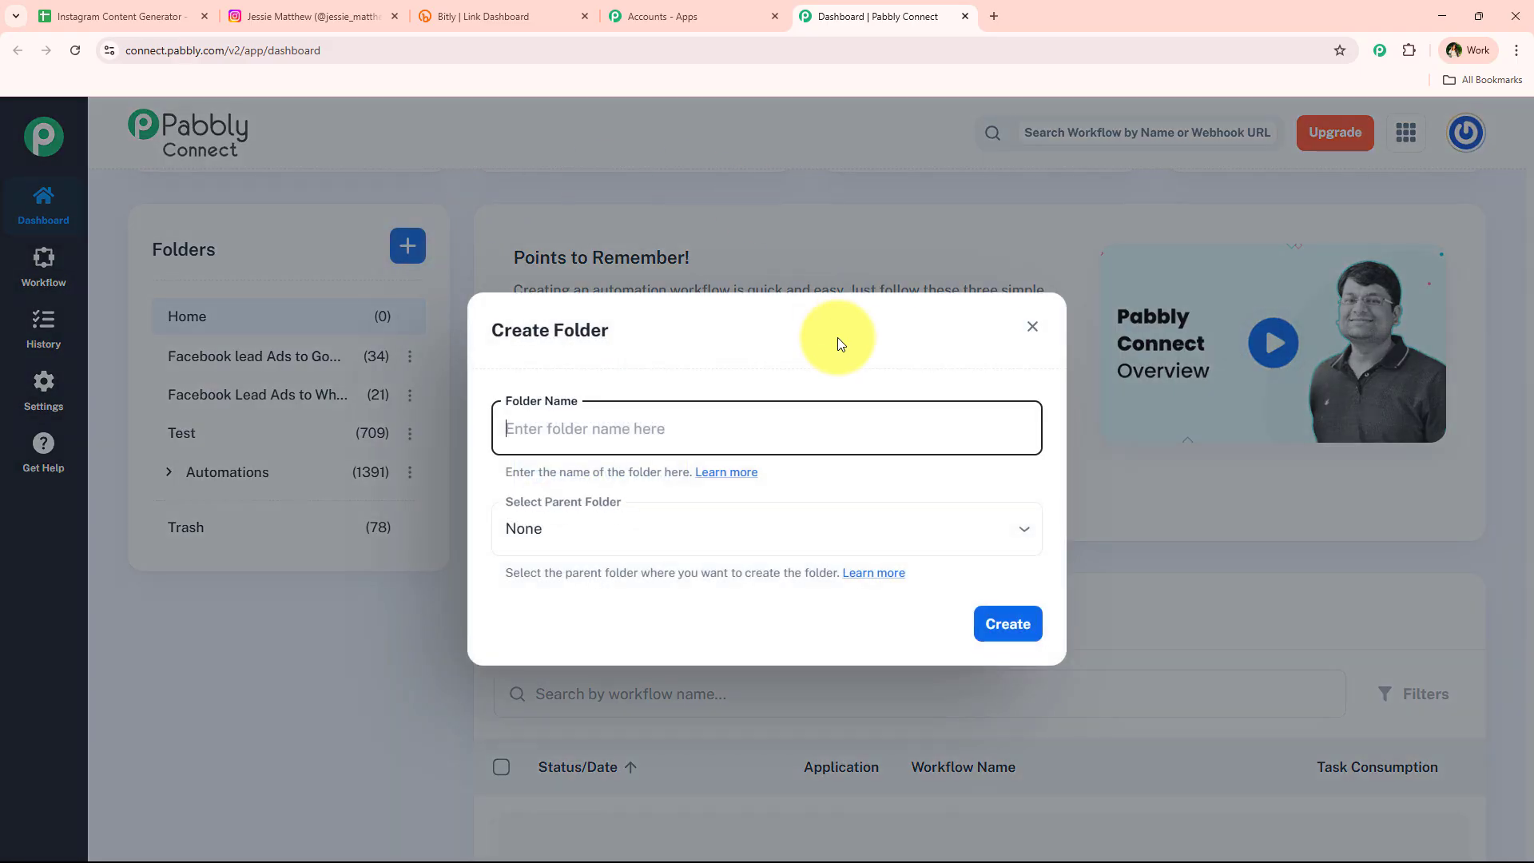
pyautogui.click(1026, 342)
pyautogui.scroll(5, 627, 479)
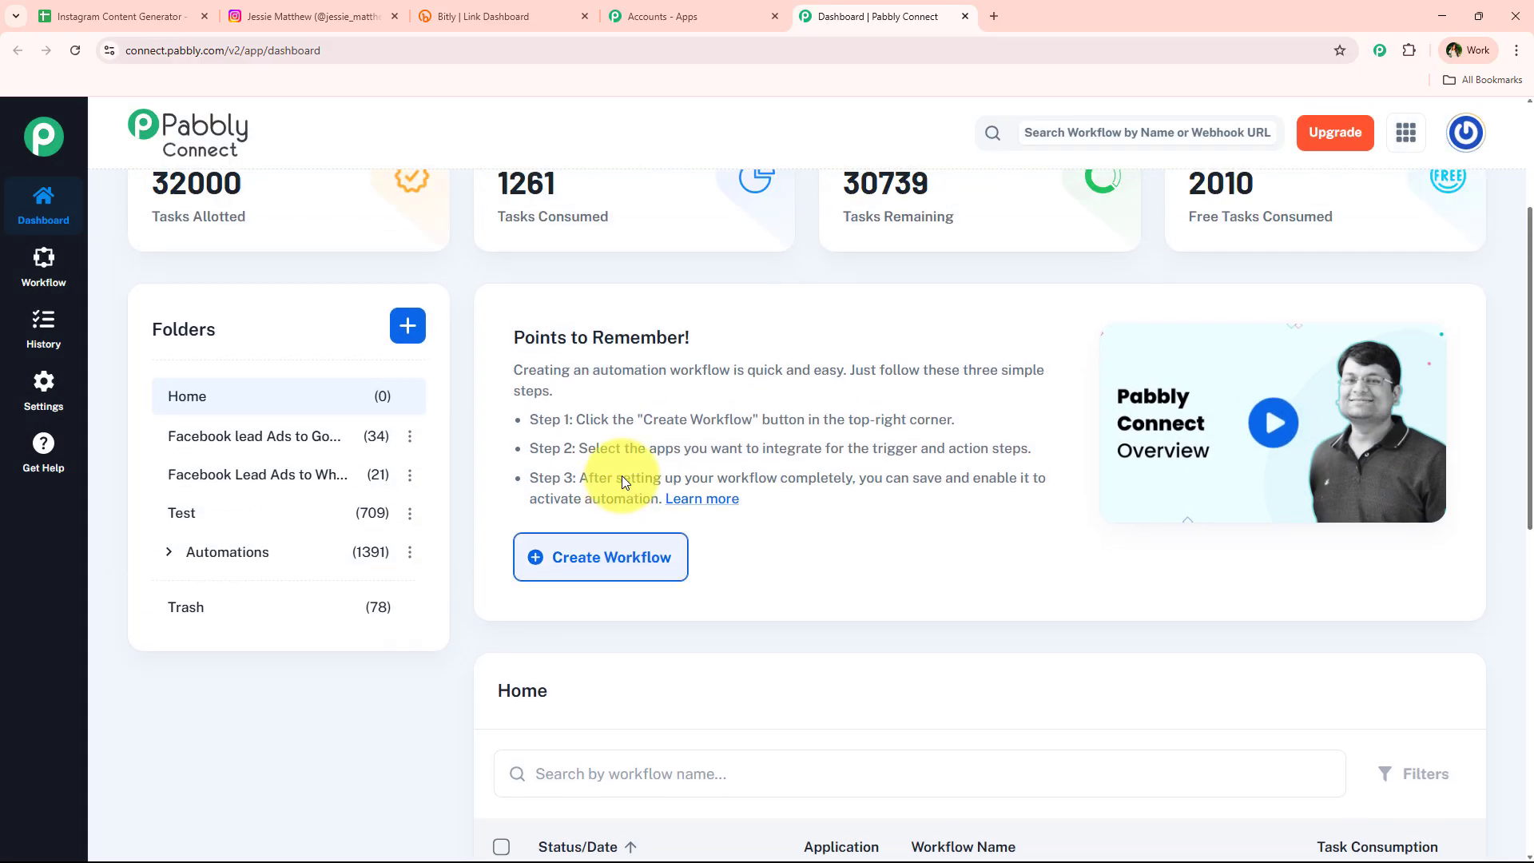
# Create a workflow named "How to Generate Instagram Posts Using AI Agent" in the Automations folder
pyautogui.click(1350, 308)
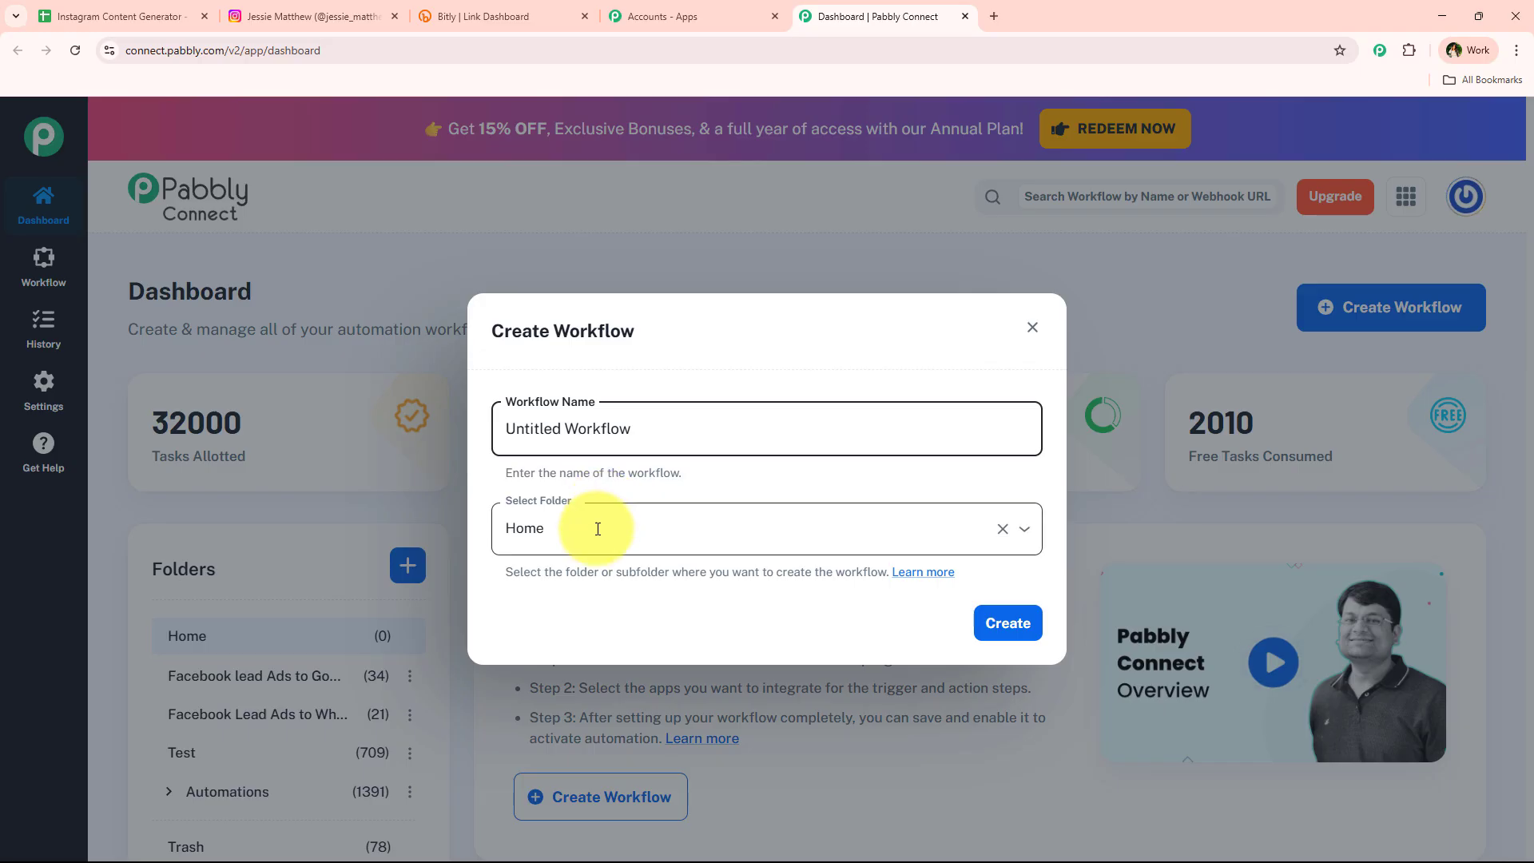
pyautogui.click(596, 527)
pyautogui.click(522, 367)
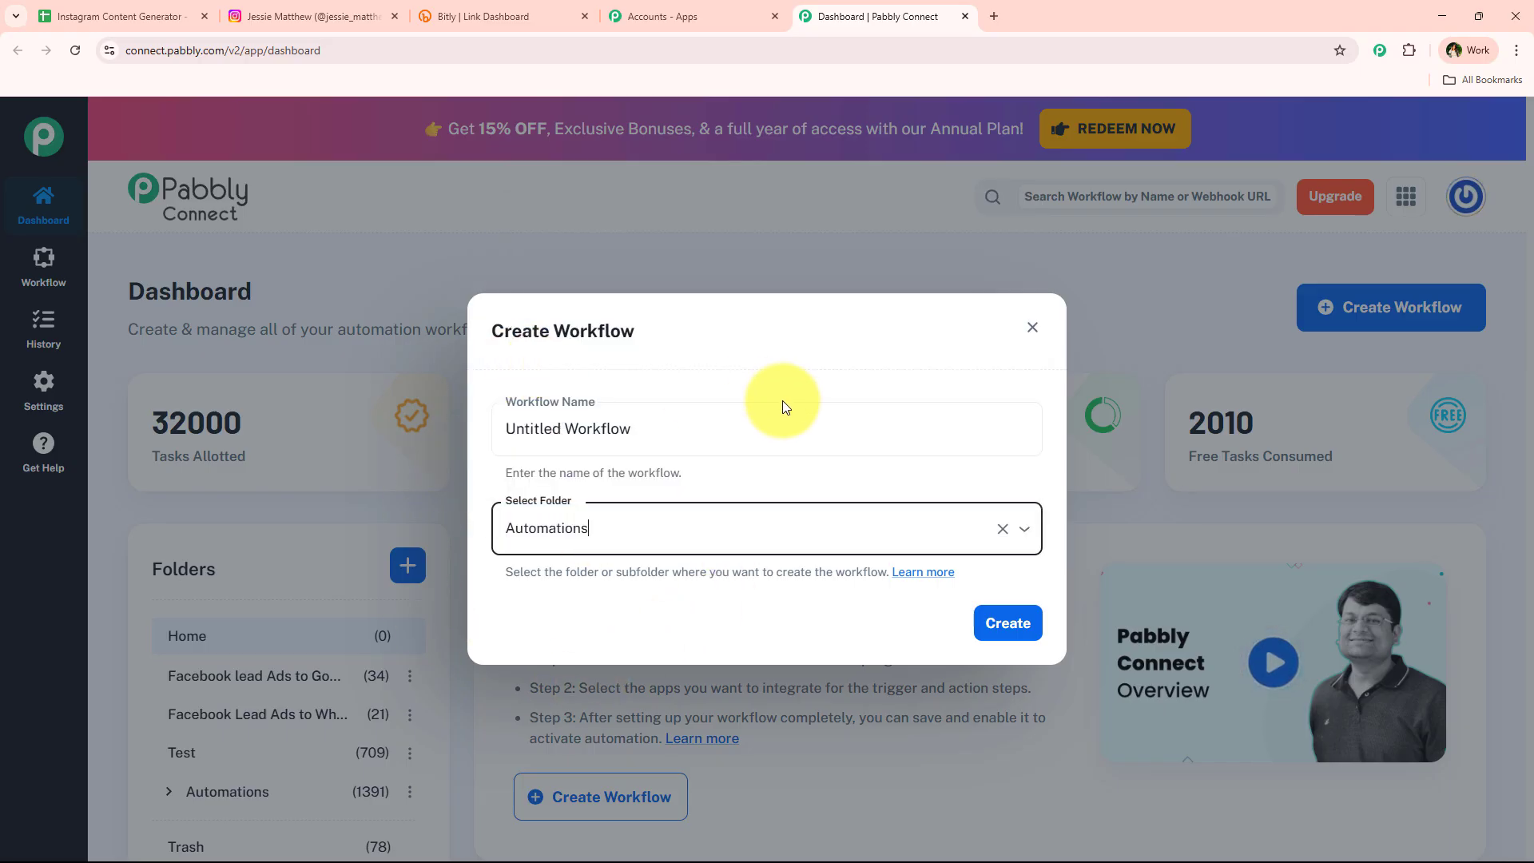
pyautogui.moveTo(783, 423); pyautogui.dragTo(357, 428)
pyautogui.write('How to Generate Instagram Posts Using AI Agent')
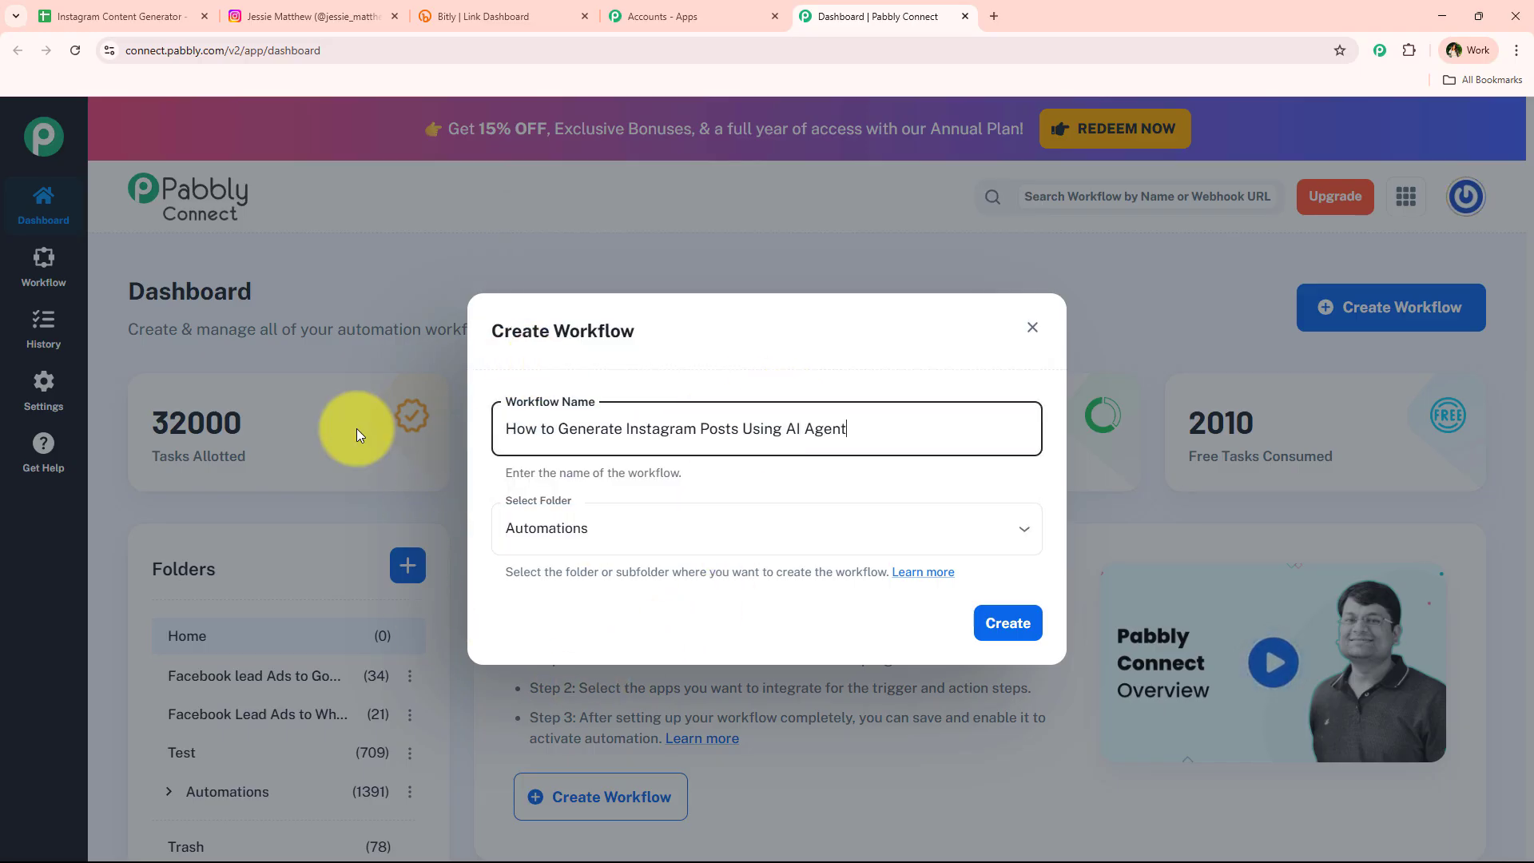
pyautogui.click(660, 475)
pyautogui.click(540, 452)
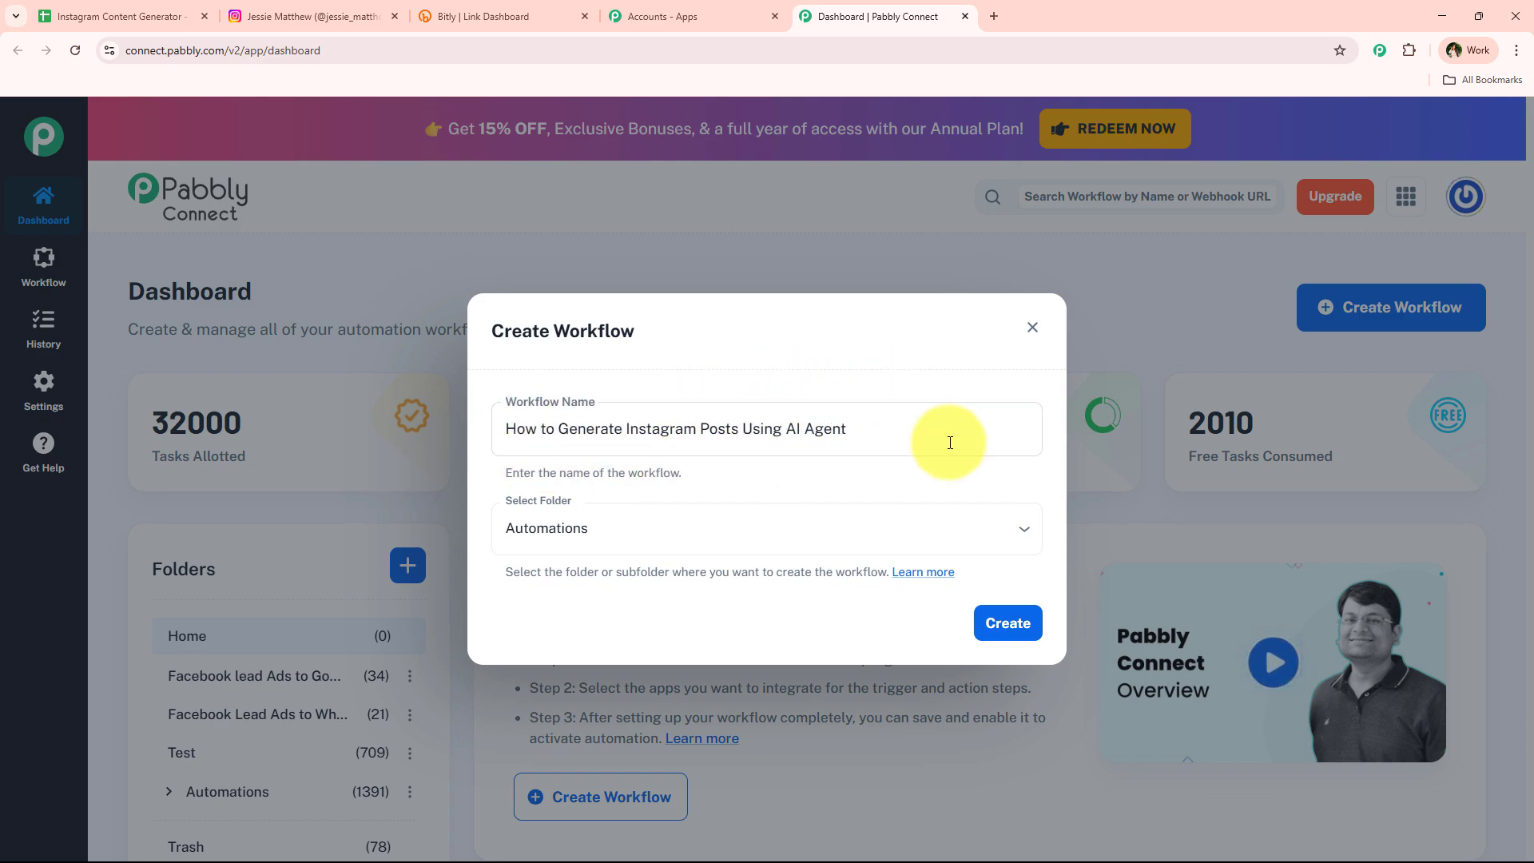
pyautogui.click(1032, 638)
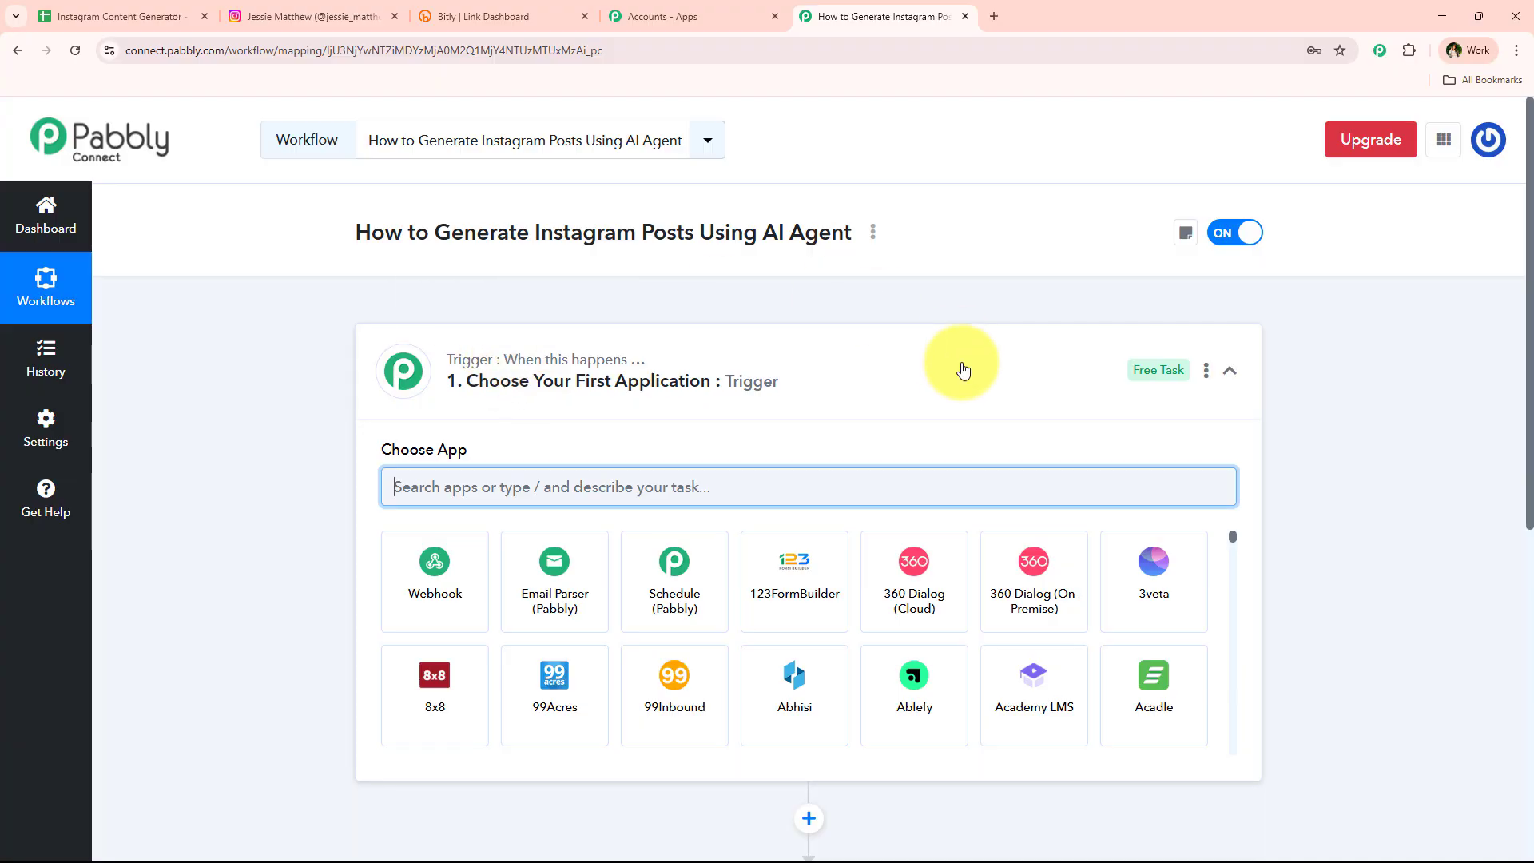
# Set the workflow's trigger to Google Sheets with the New or Updated Spreadsheet Row event
pyautogui.click(943, 375)
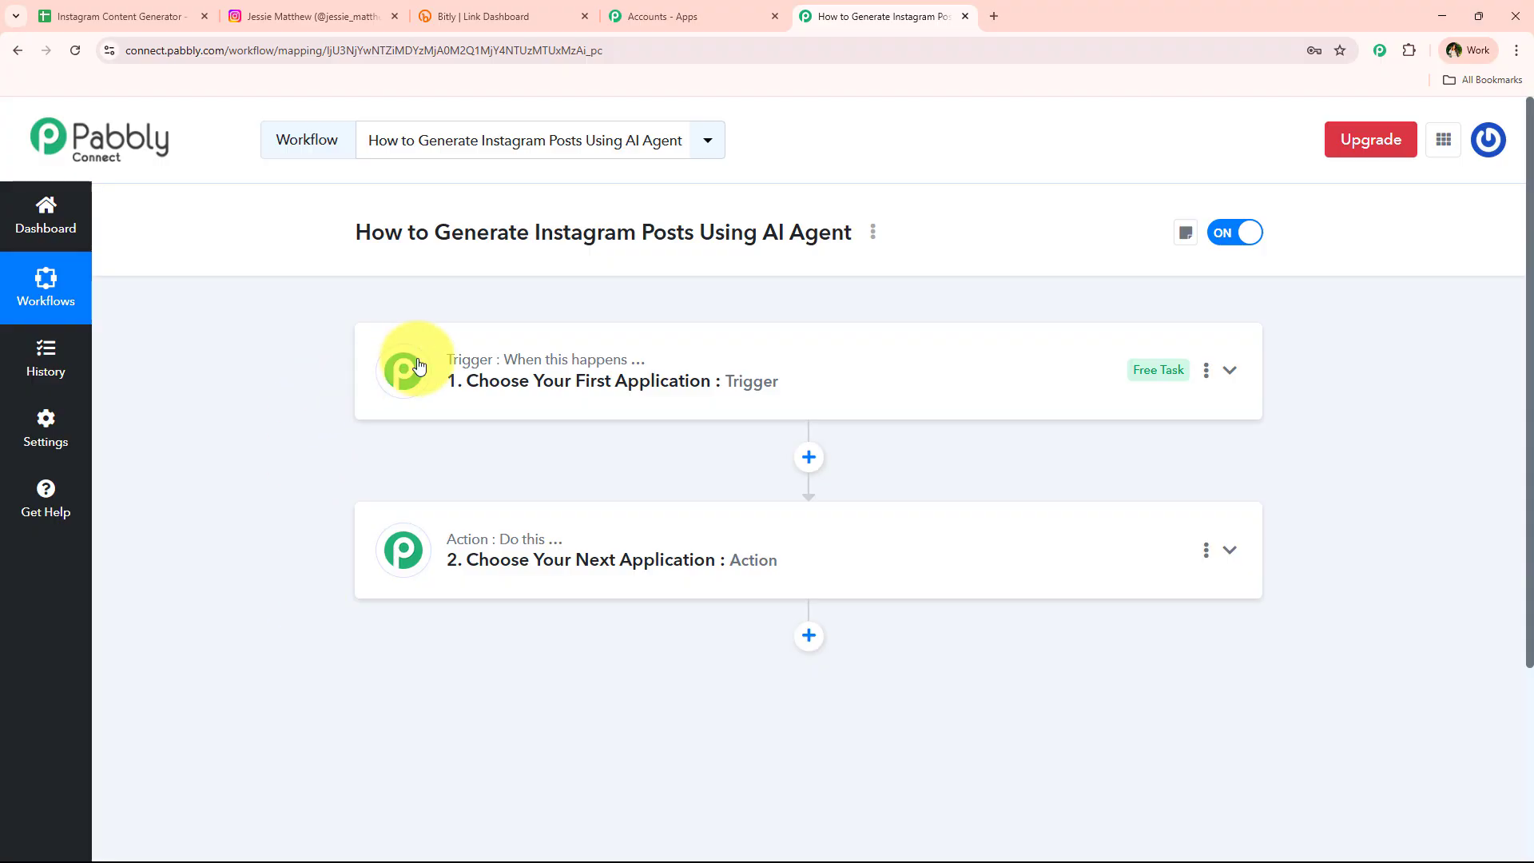
pyautogui.moveTo(463, 358)
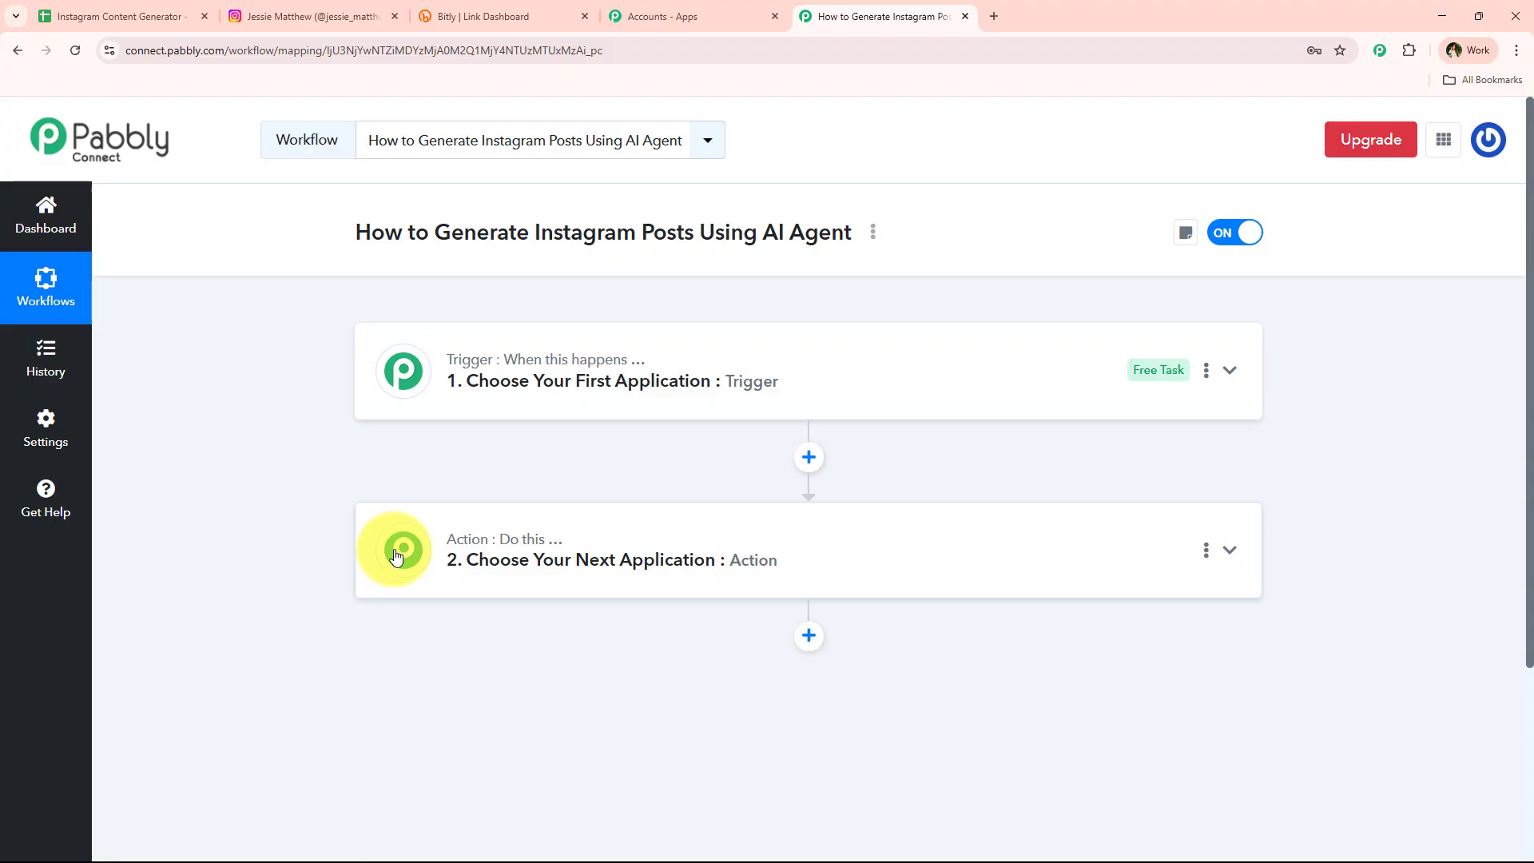
pyautogui.click(506, 380)
pyautogui.click(510, 488)
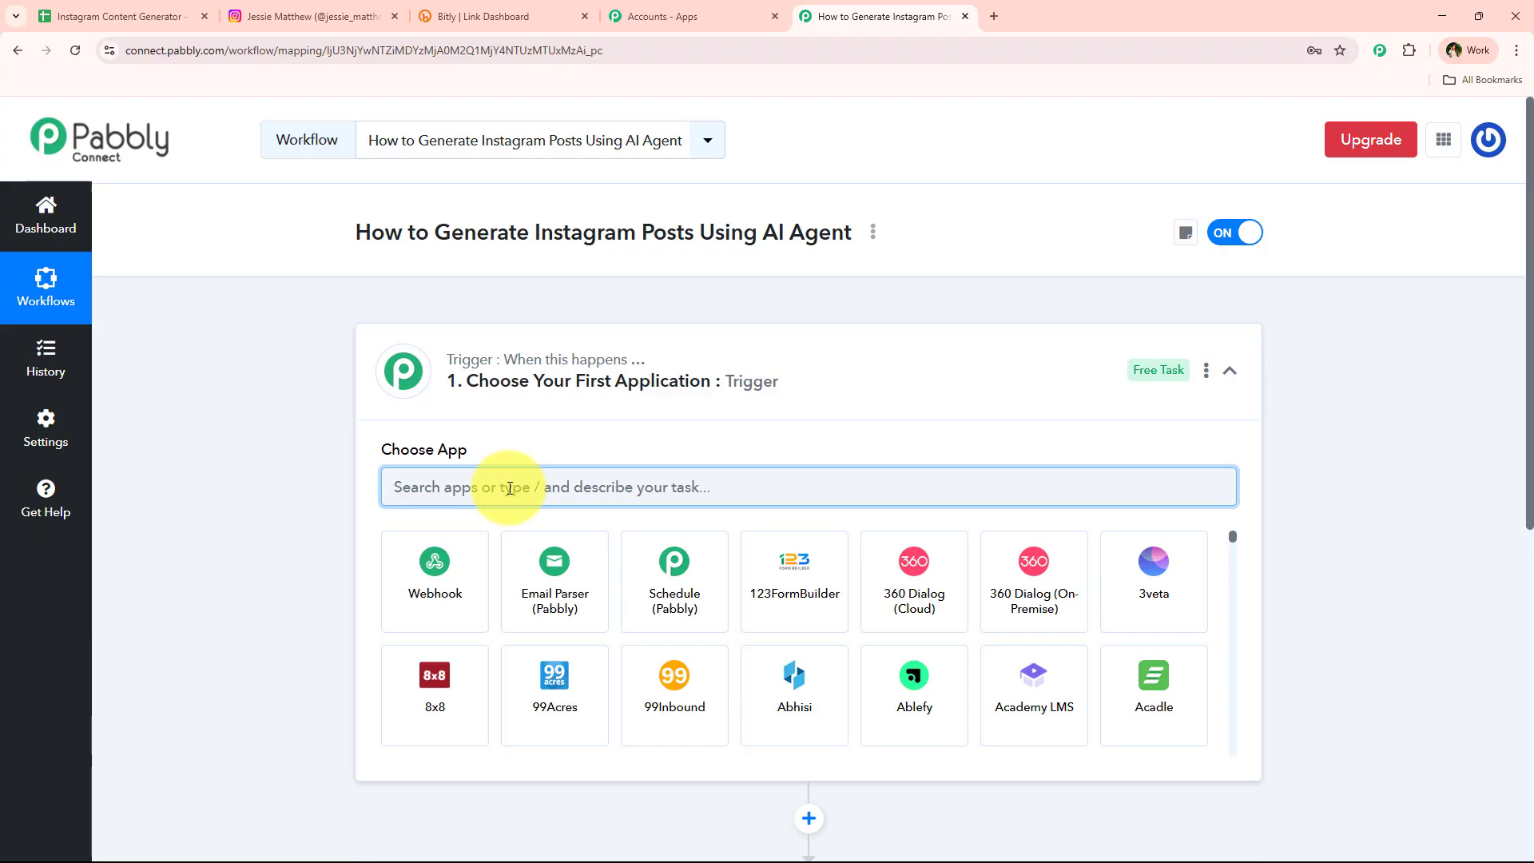
pyautogui.write('shee')
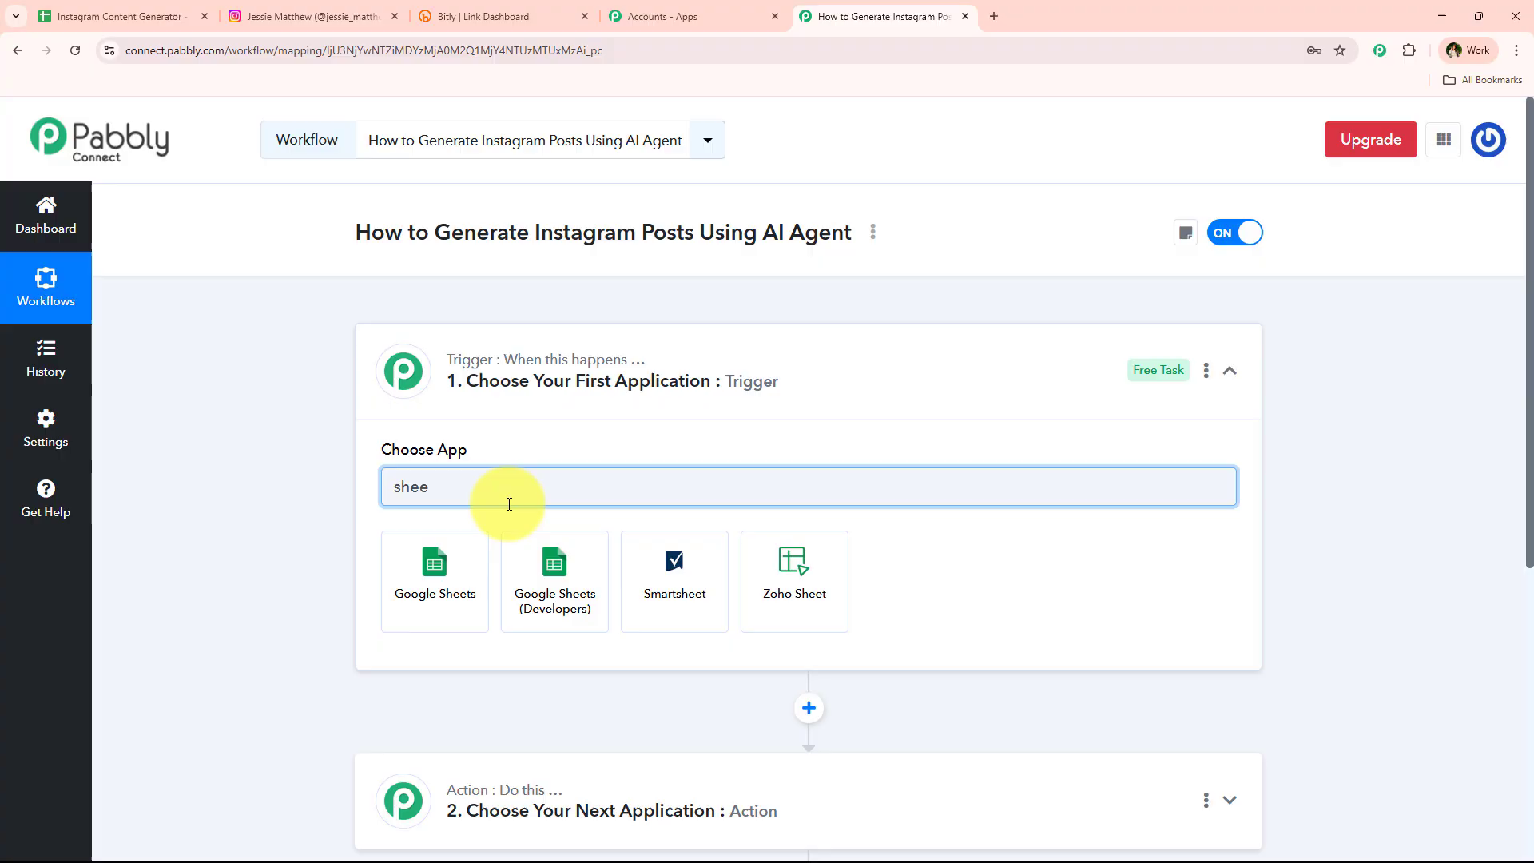
pyautogui.click(448, 564)
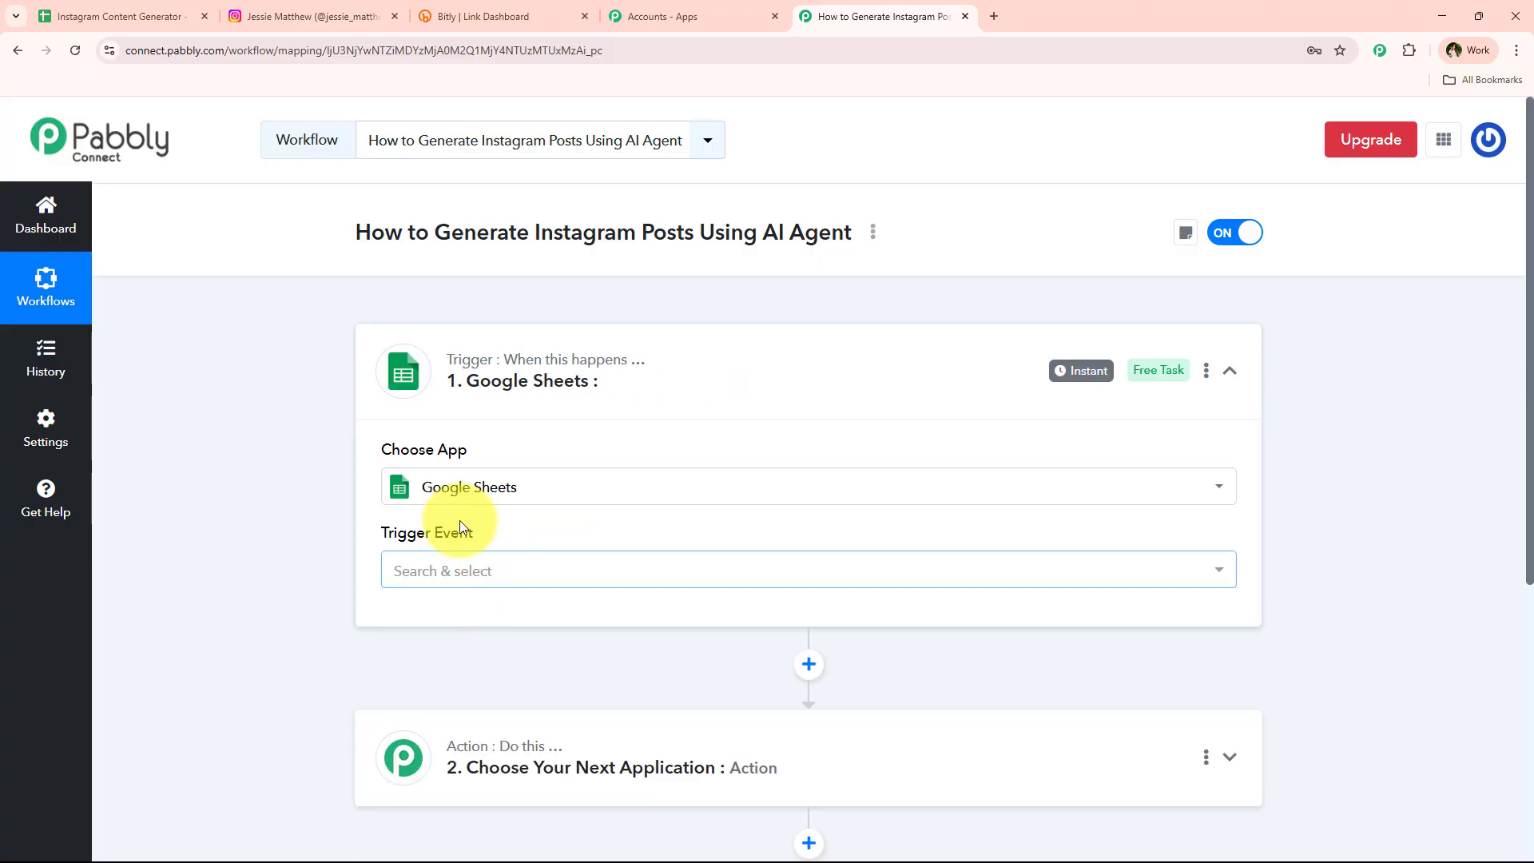
pyautogui.click(489, 562)
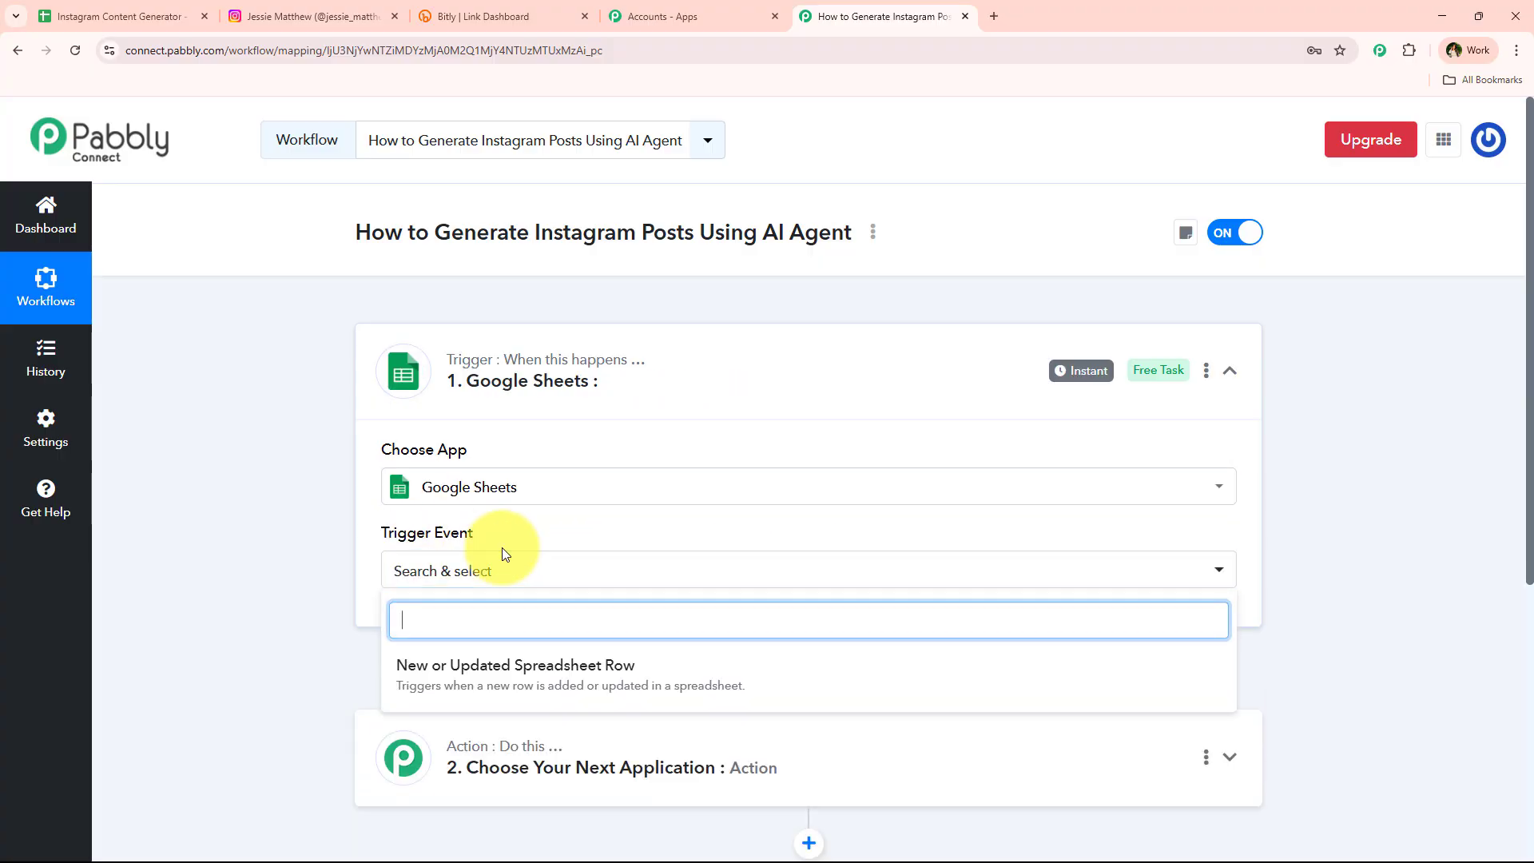
pyautogui.click(894, 691)
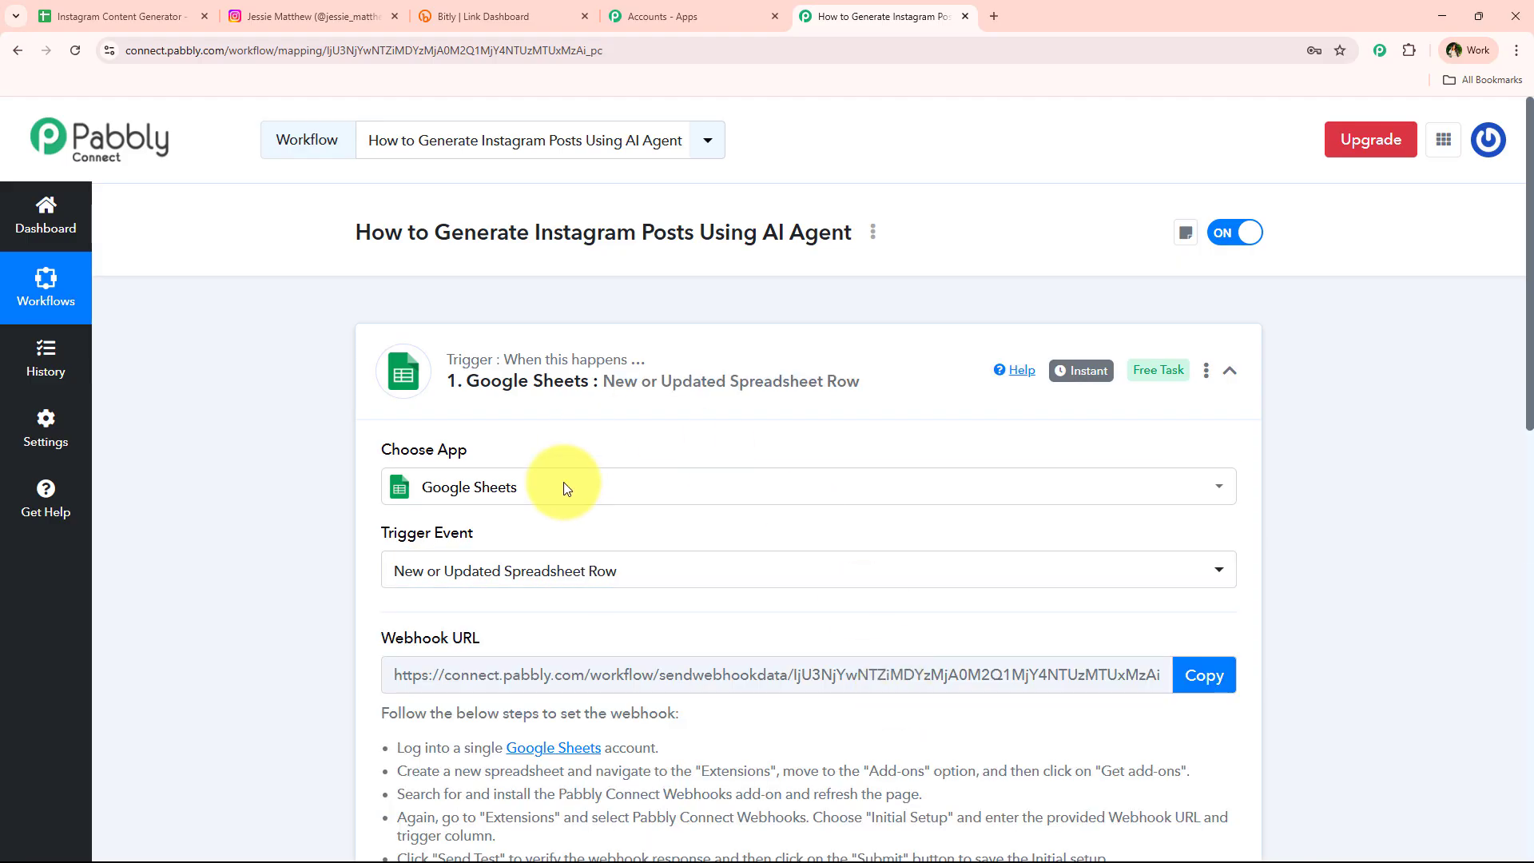
# Review the webhook setup instructions in the Google Sheets trigger and copy its webhook URL
pyautogui.scroll(-3, 480, 559)
pyautogui.moveTo(394, 435); pyautogui.dragTo(1260, 435)
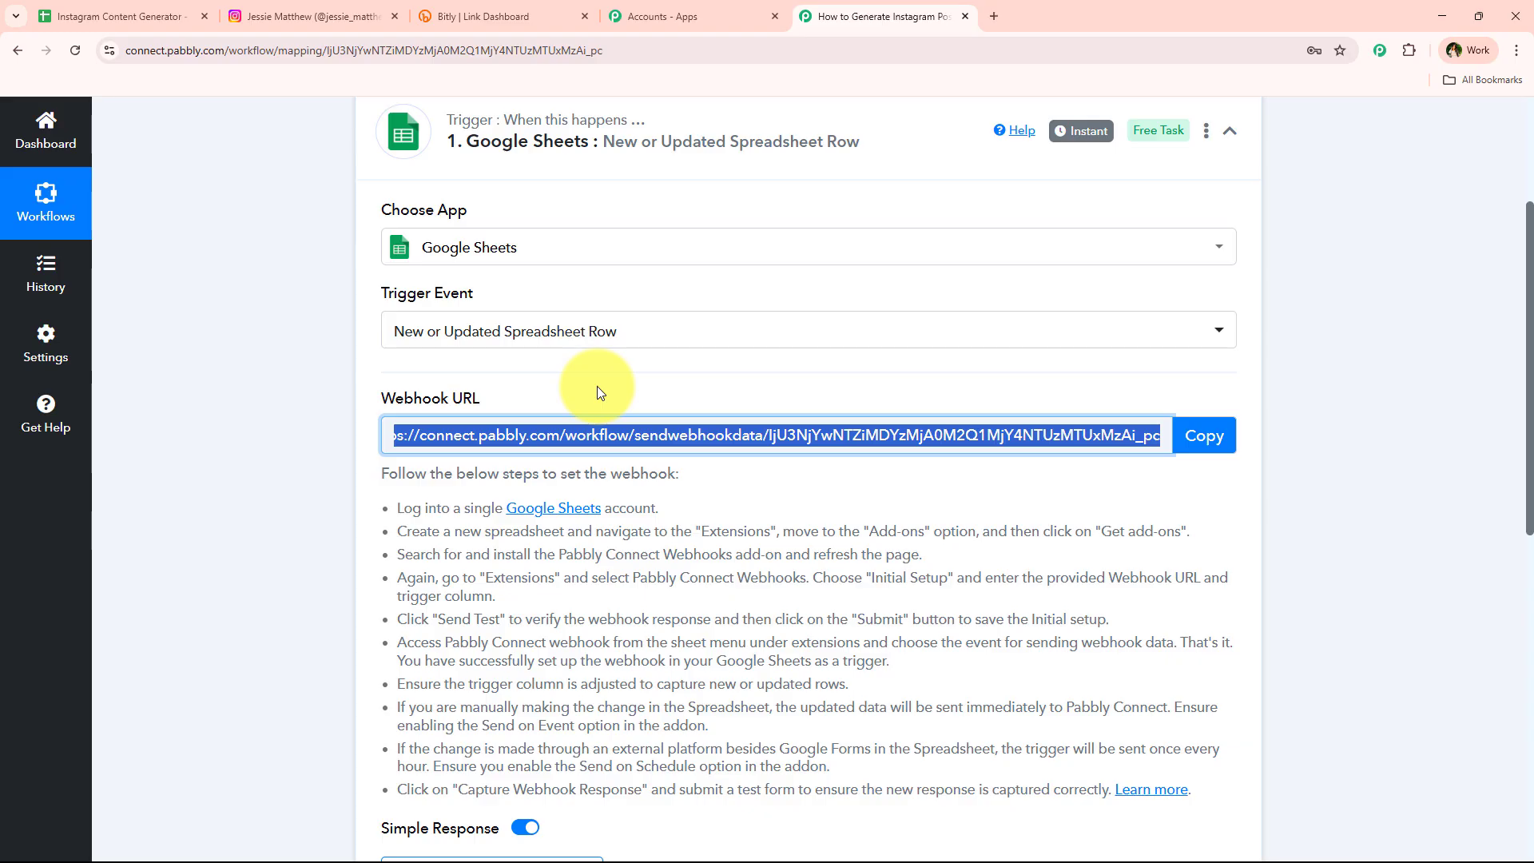
pyautogui.scroll(2, 548, 477)
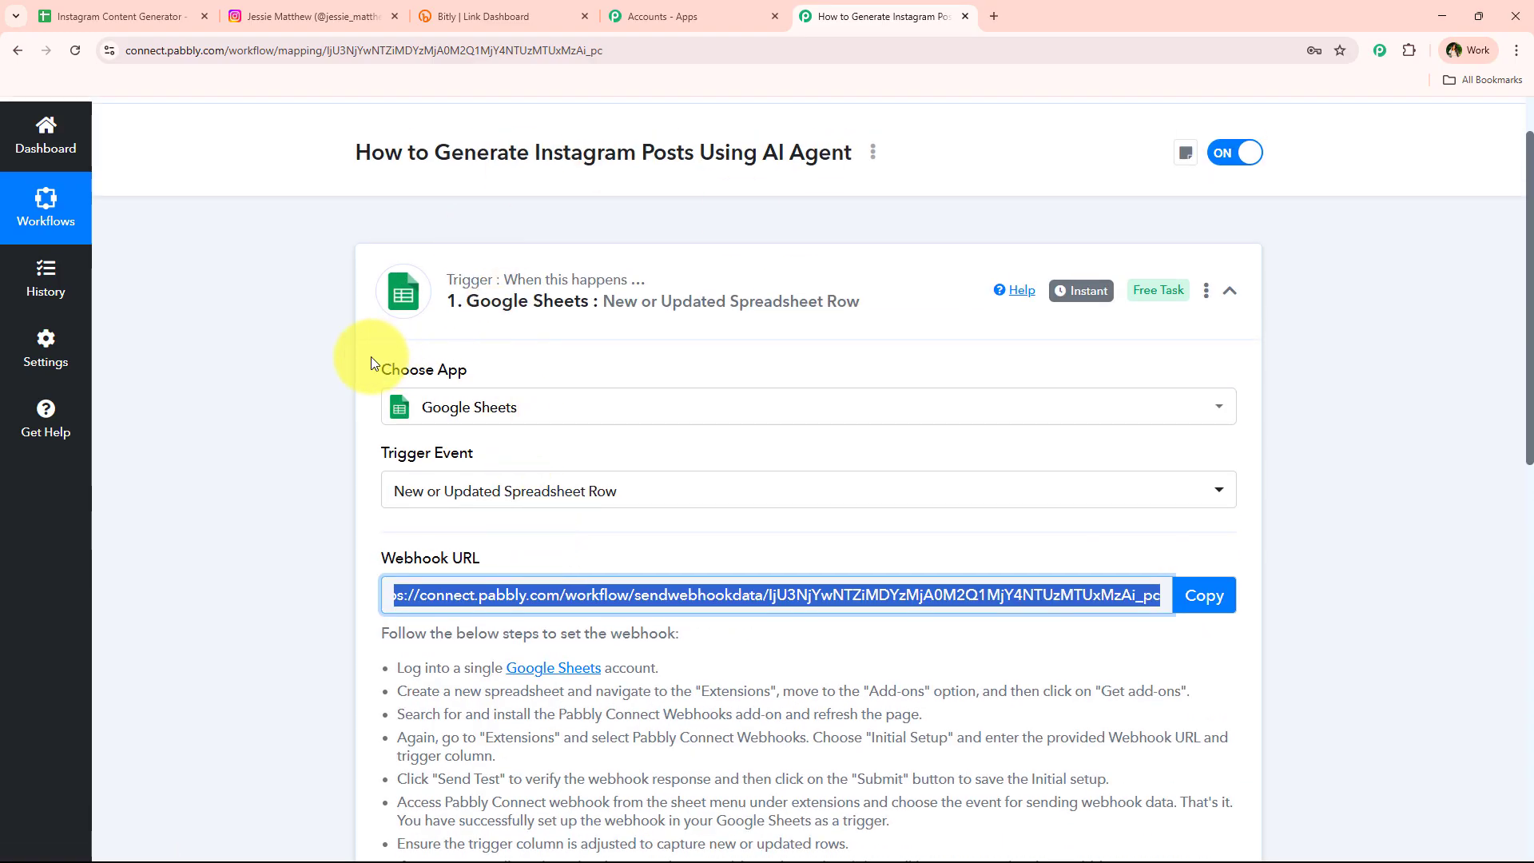
pyautogui.scroll(-3, 342, 387)
pyautogui.scroll(-1, 342, 388)
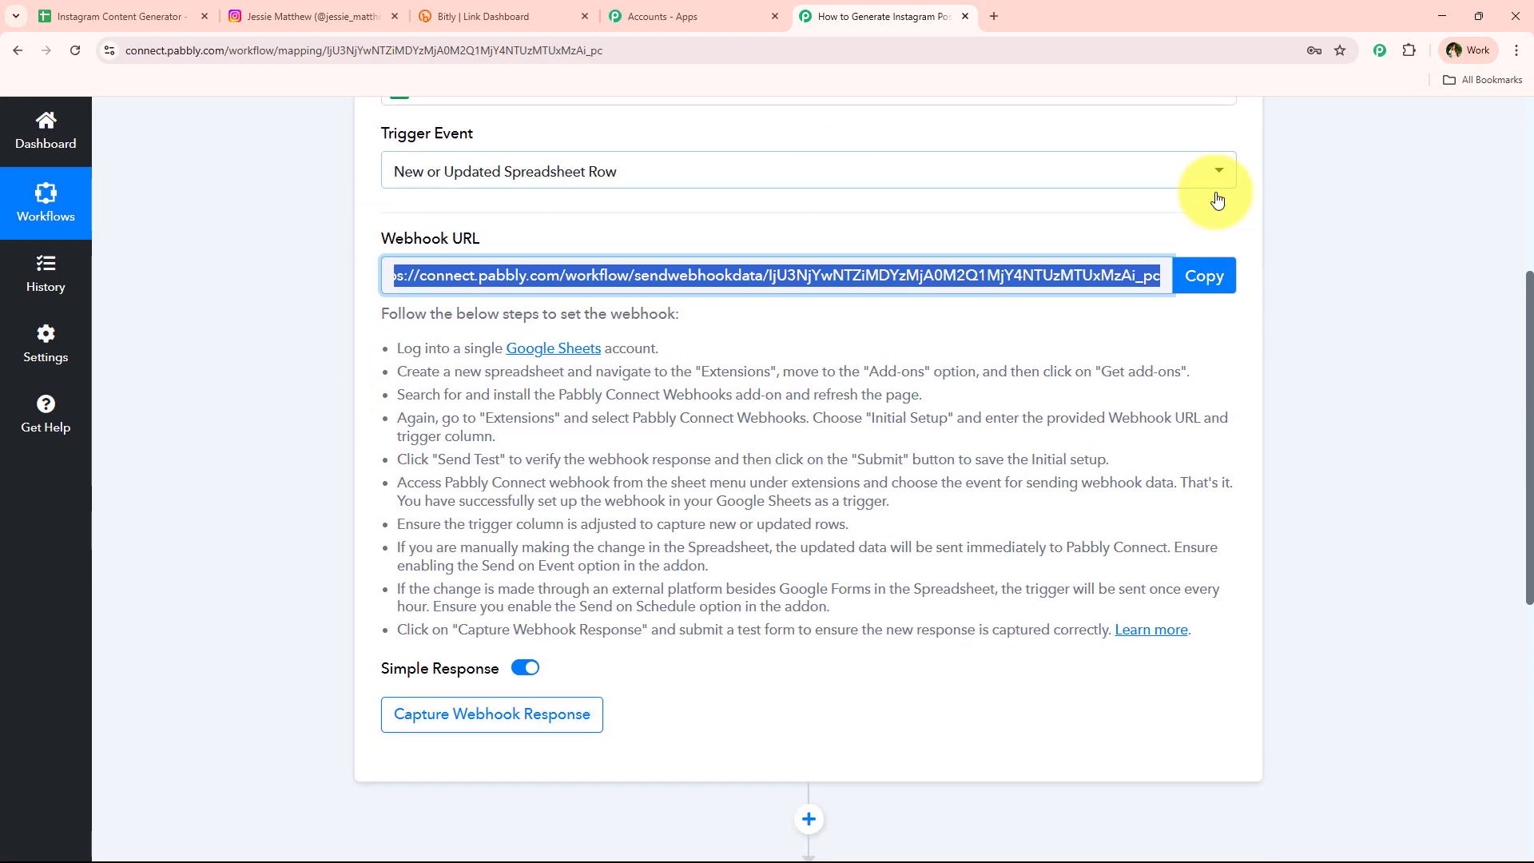
pyautogui.click(1198, 275)
pyautogui.scroll(3, 473, 402)
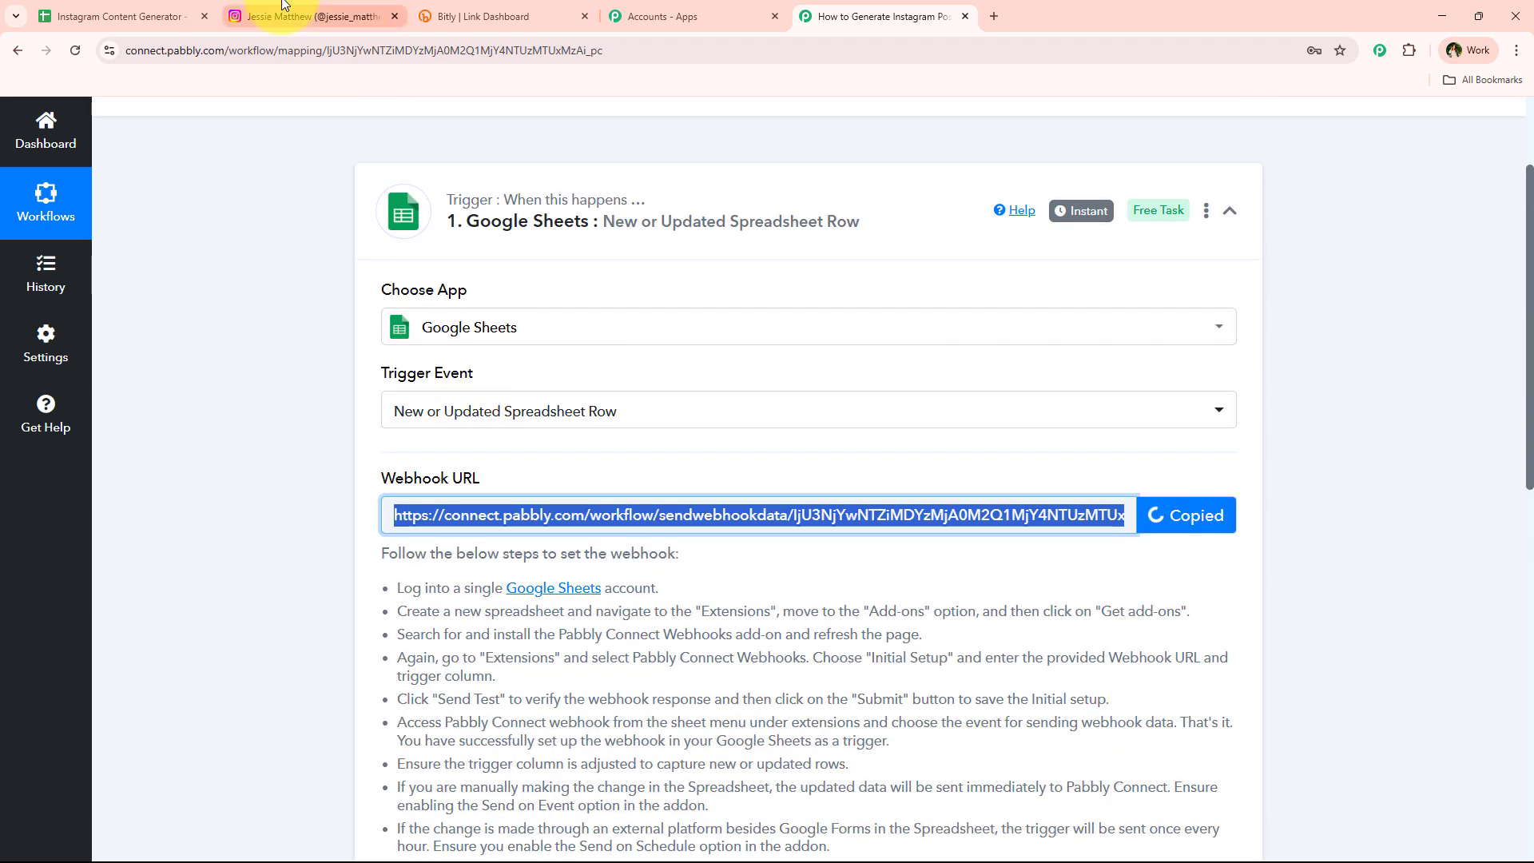
# Switch to the Instagram Content Generator spreadsheet, find the Pabbly Connect Webhooks add-on in the Marketplace, check its installation status and close the Marketplace
pyautogui.click(121, 16)
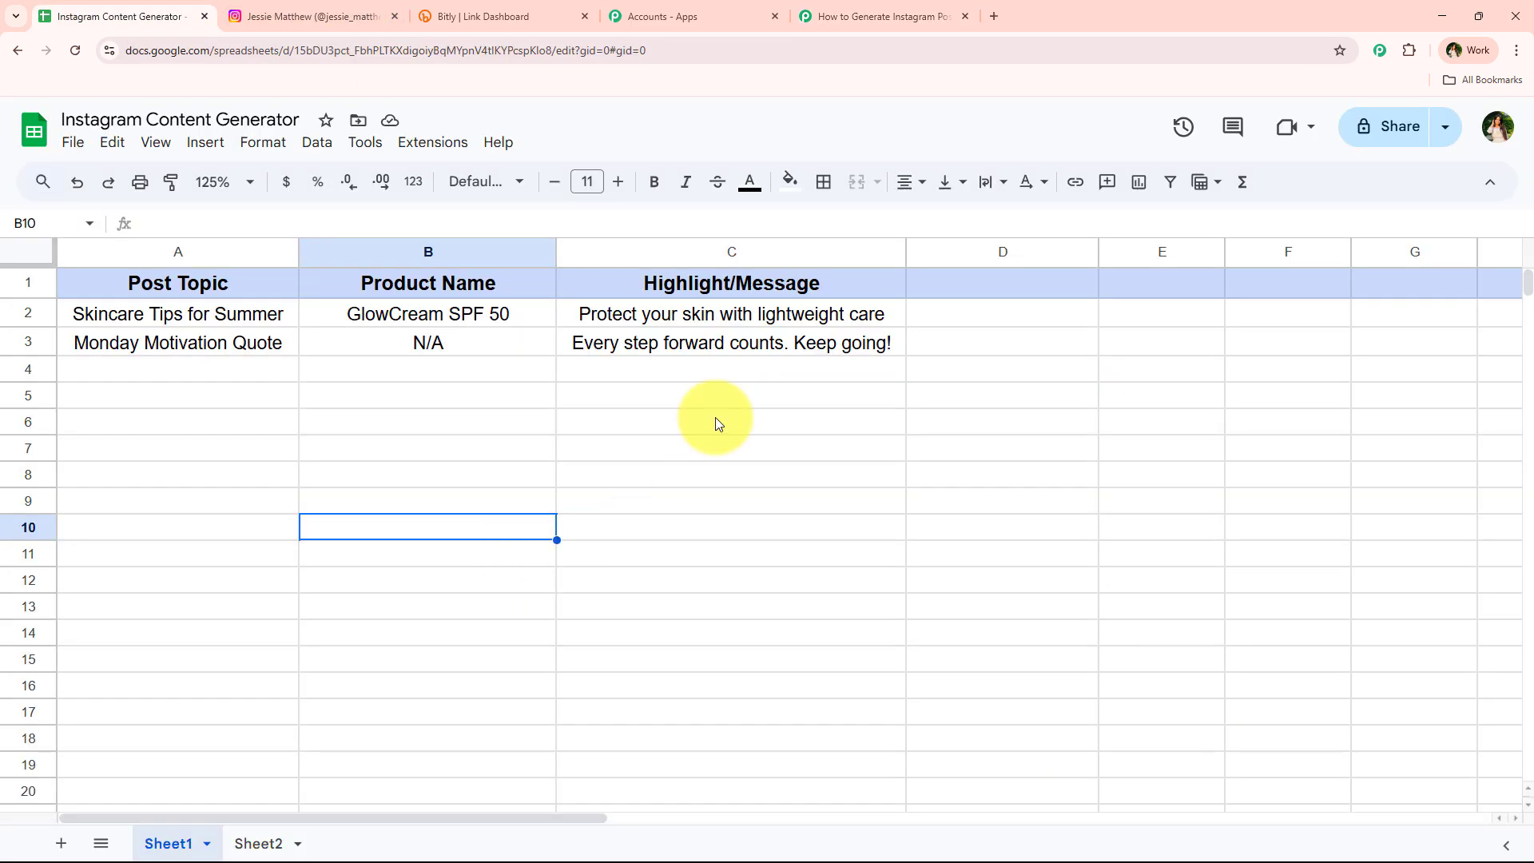
pyautogui.click(454, 147)
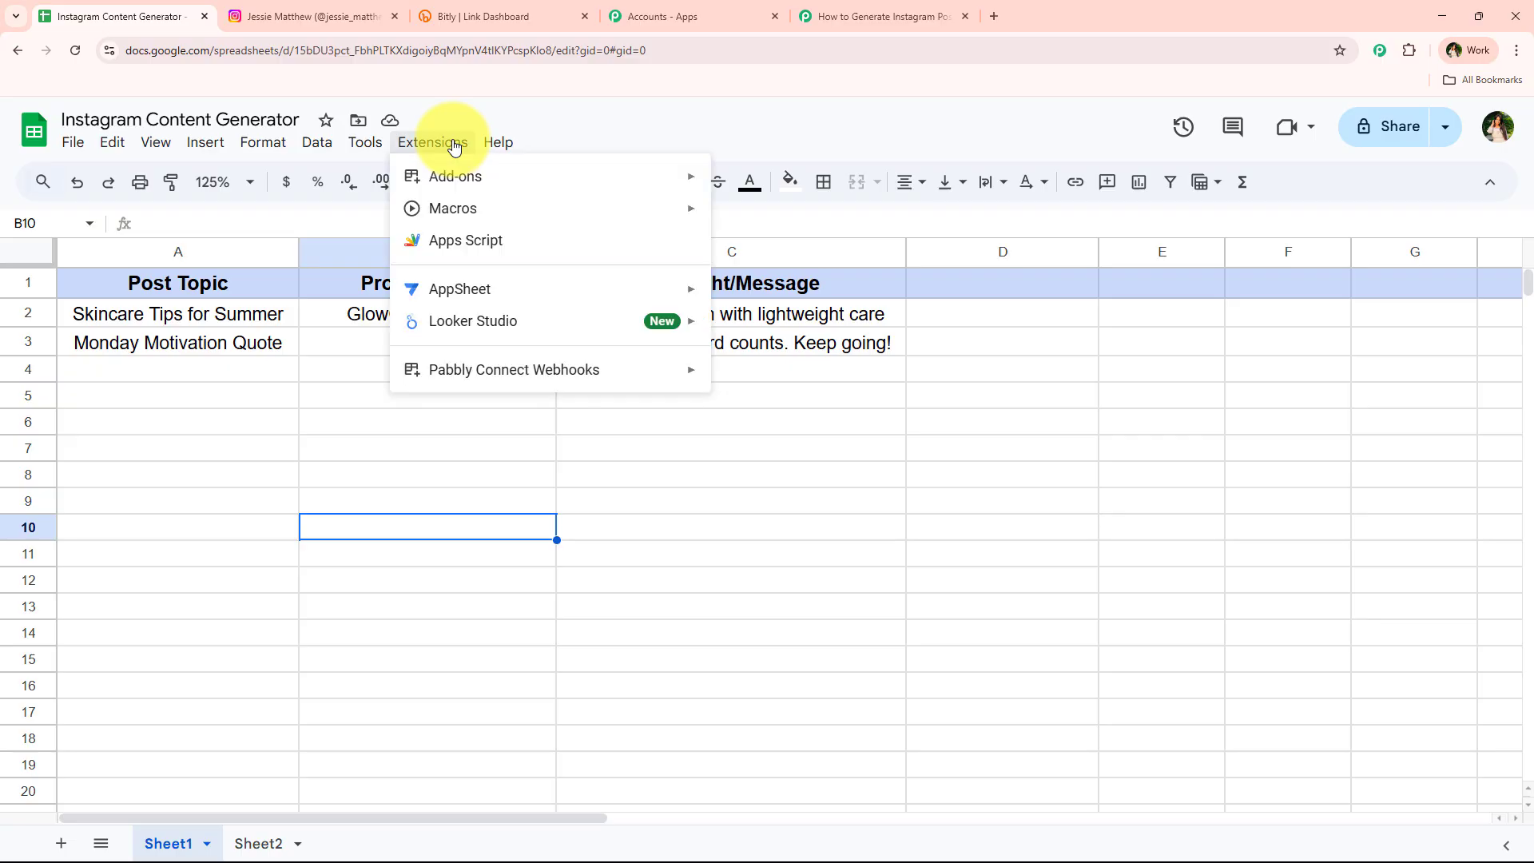
pyautogui.moveTo(438, 171)
pyautogui.click(865, 182)
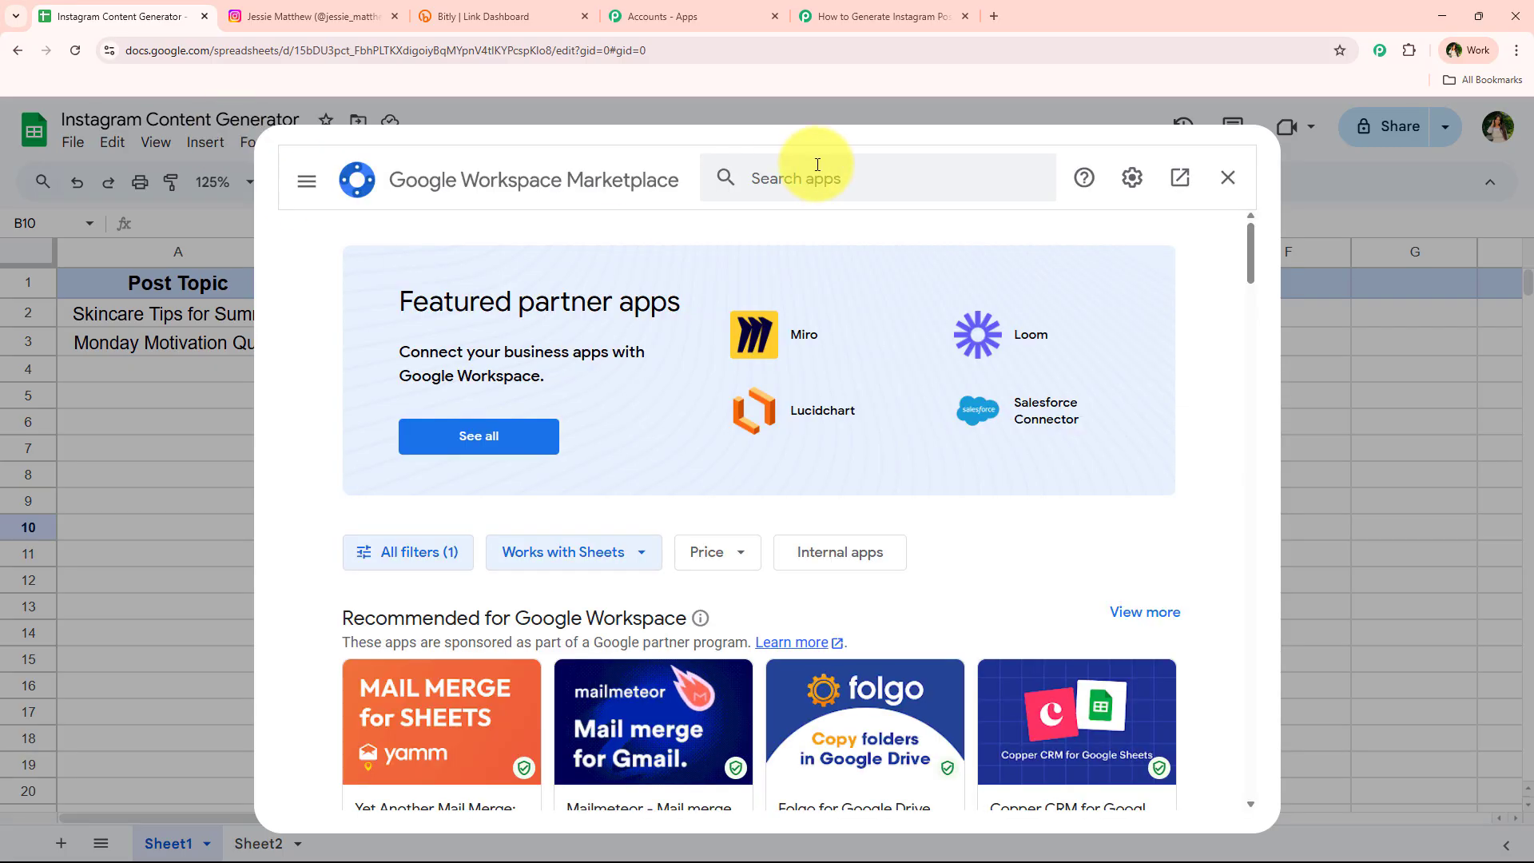
pyautogui.click(823, 170)
pyautogui.write('paa')
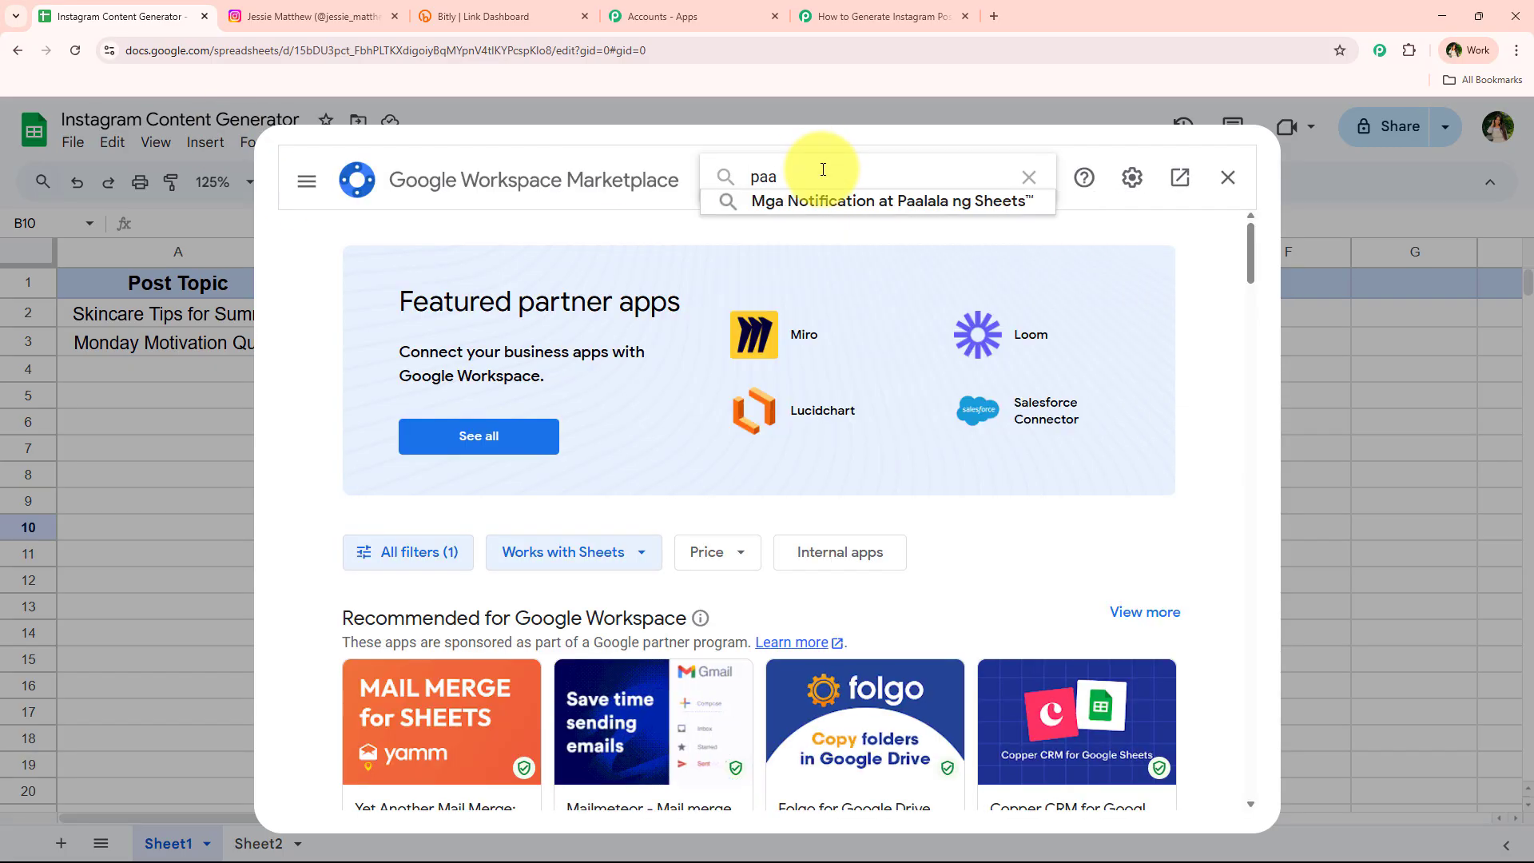
pyautogui.press('BackSpace')
pyautogui.write('bbly')
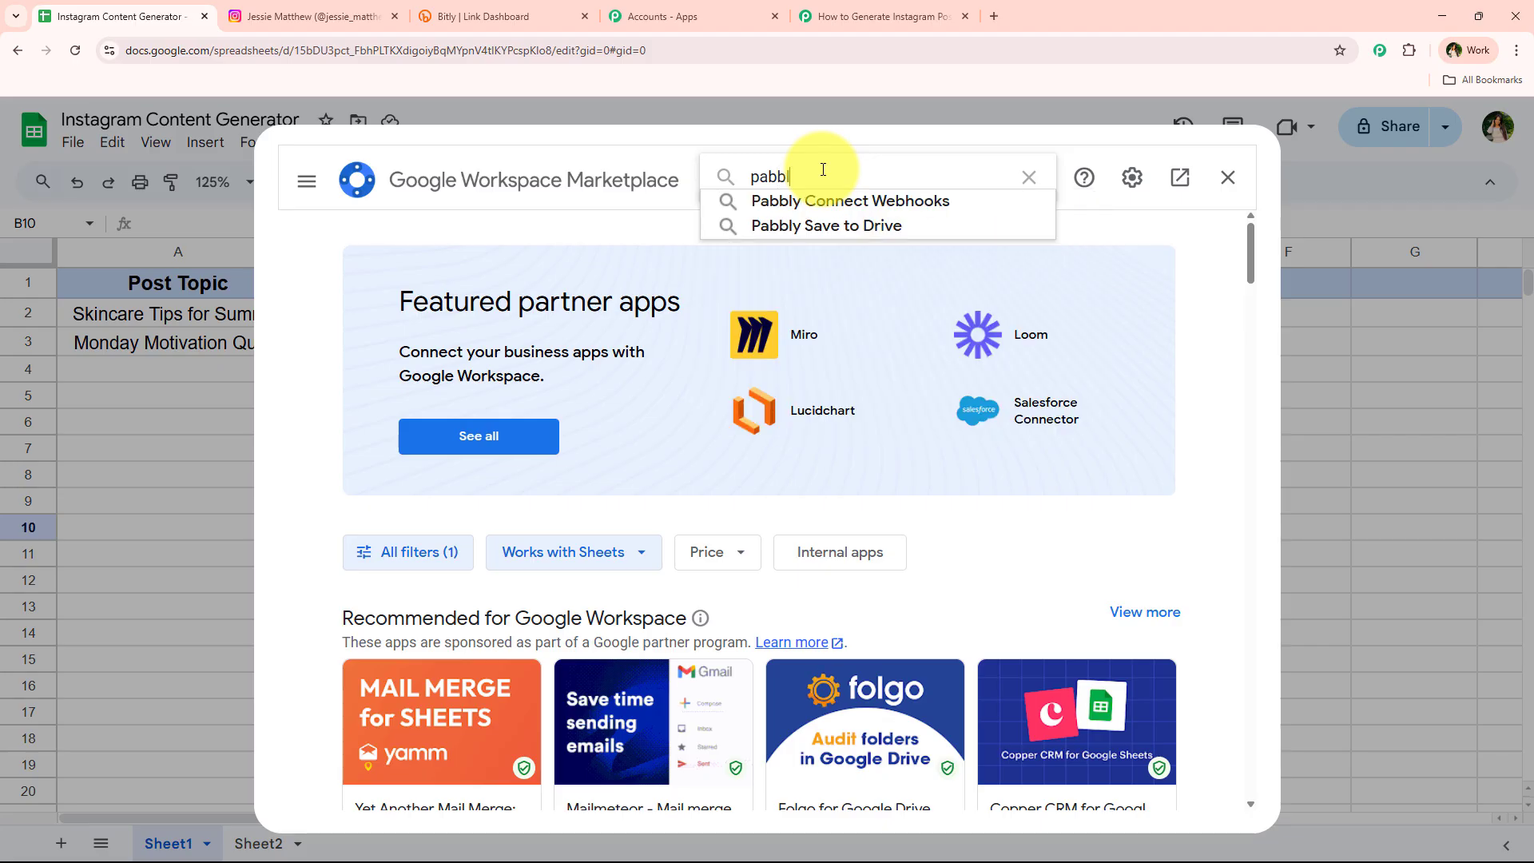
pyautogui.click(818, 201)
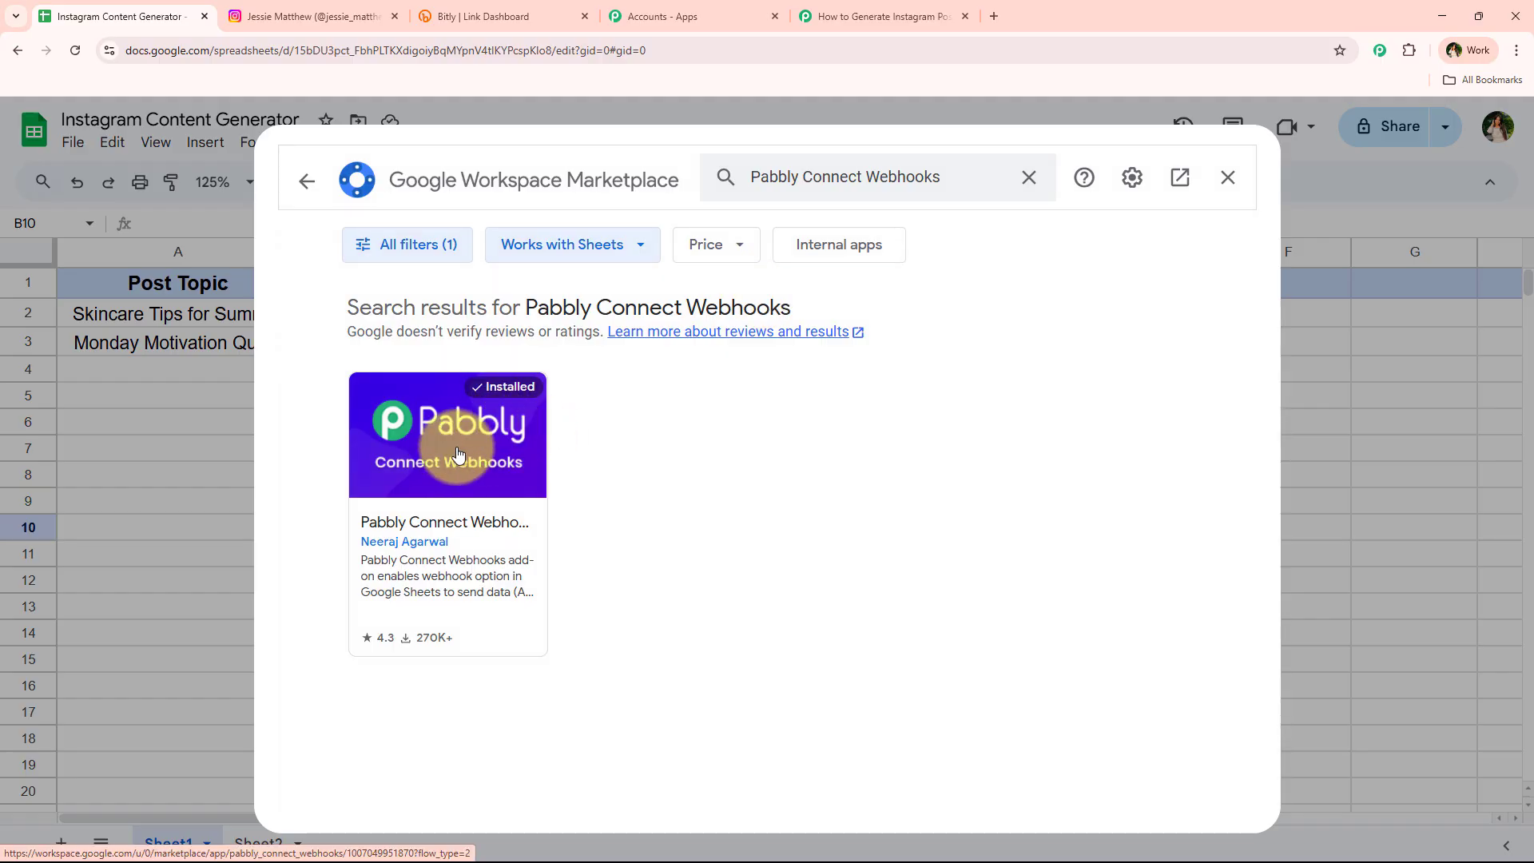
pyautogui.click(457, 454)
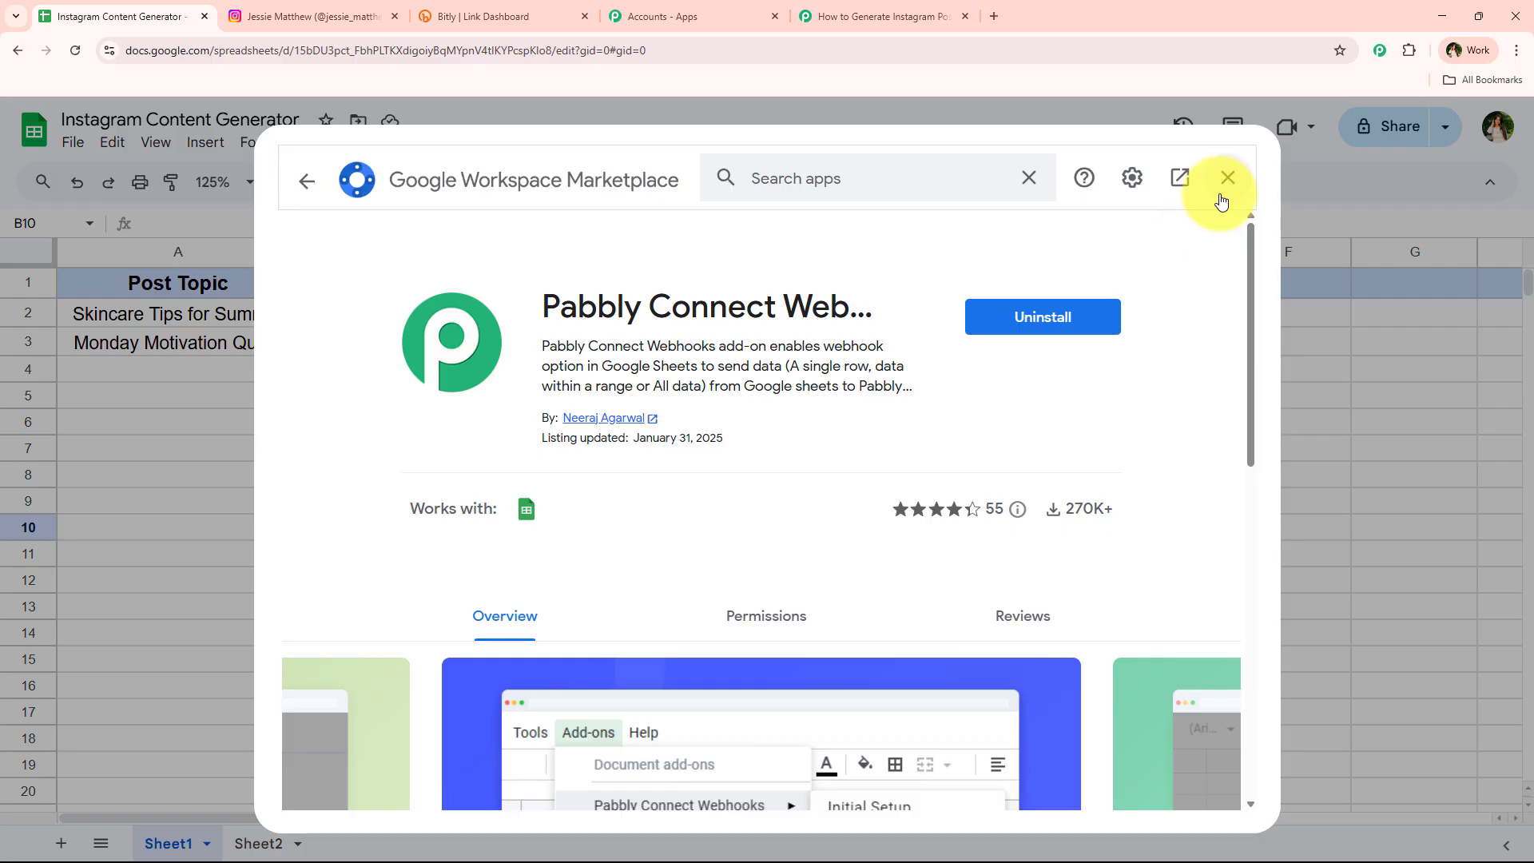
pyautogui.click(1222, 196)
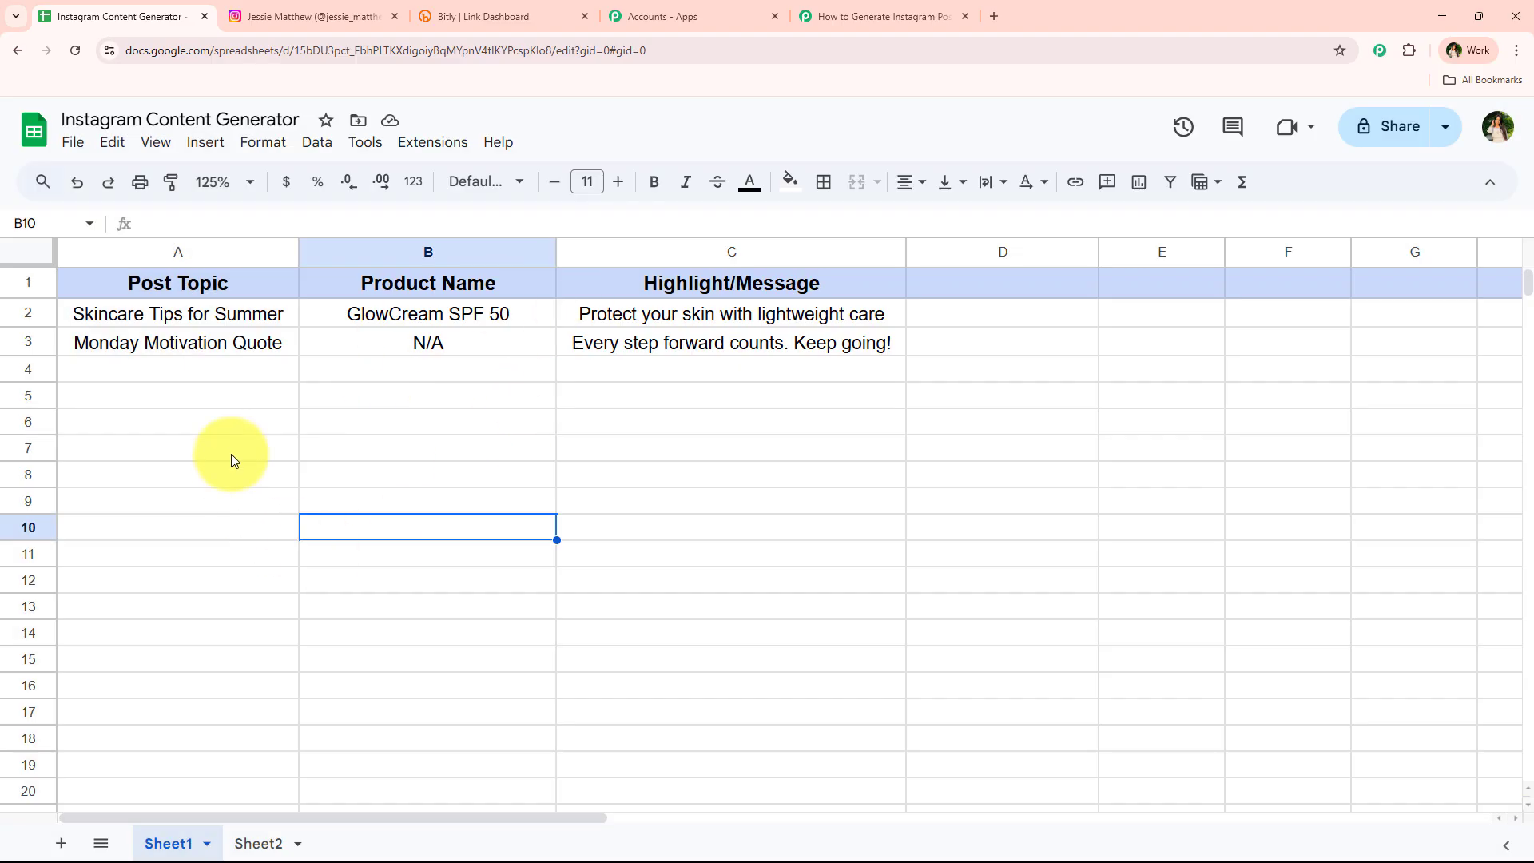
# Reload the spreadsheet and open the Initial Setup of the Pabbly Connect Webhooks add-on
pyautogui.click(75, 50)
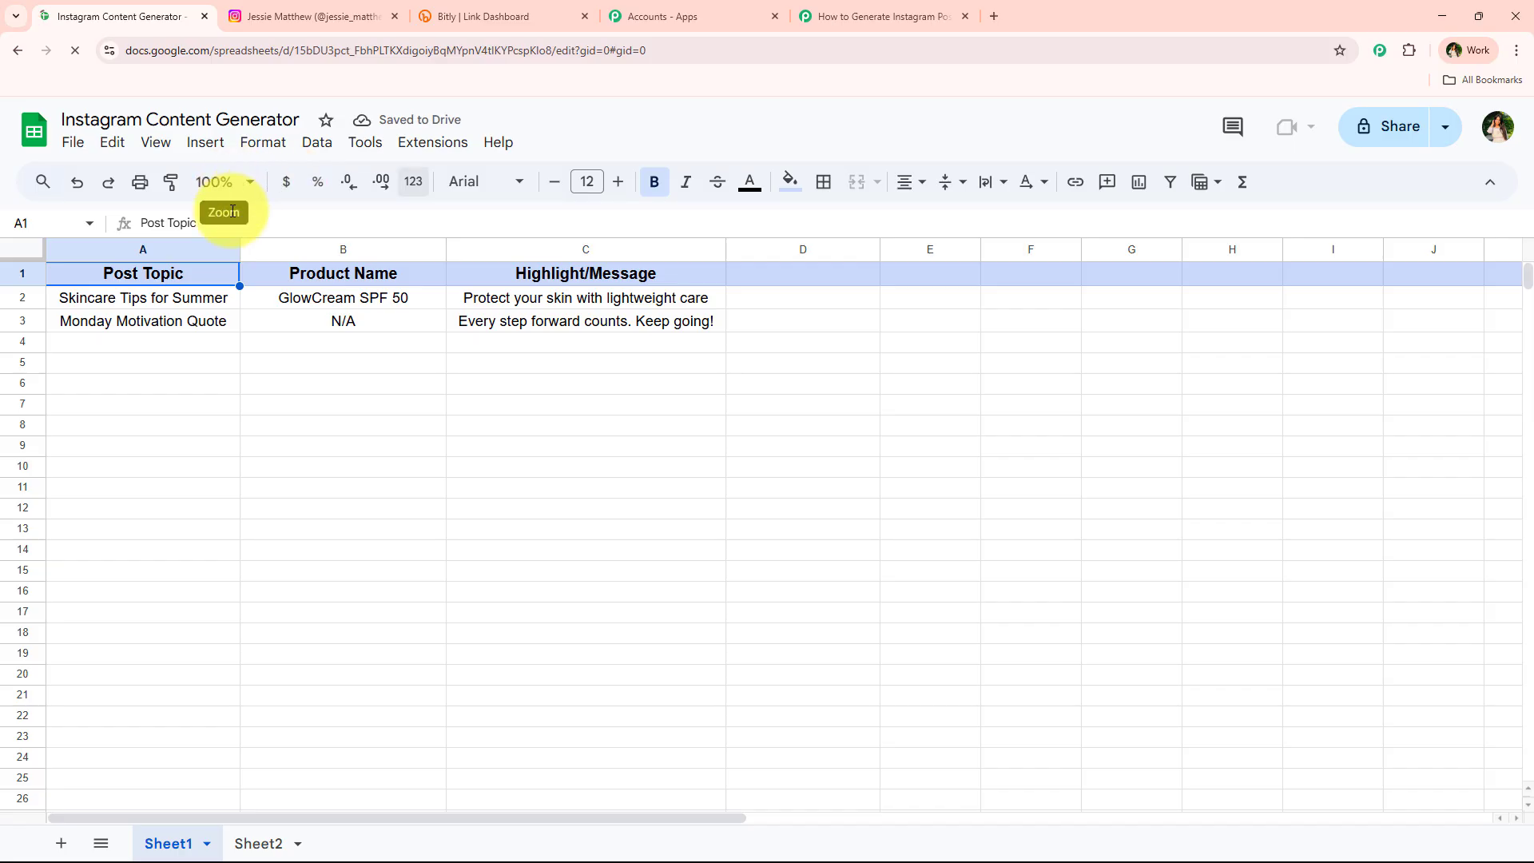
pyautogui.click(223, 383)
pyautogui.click(432, 142)
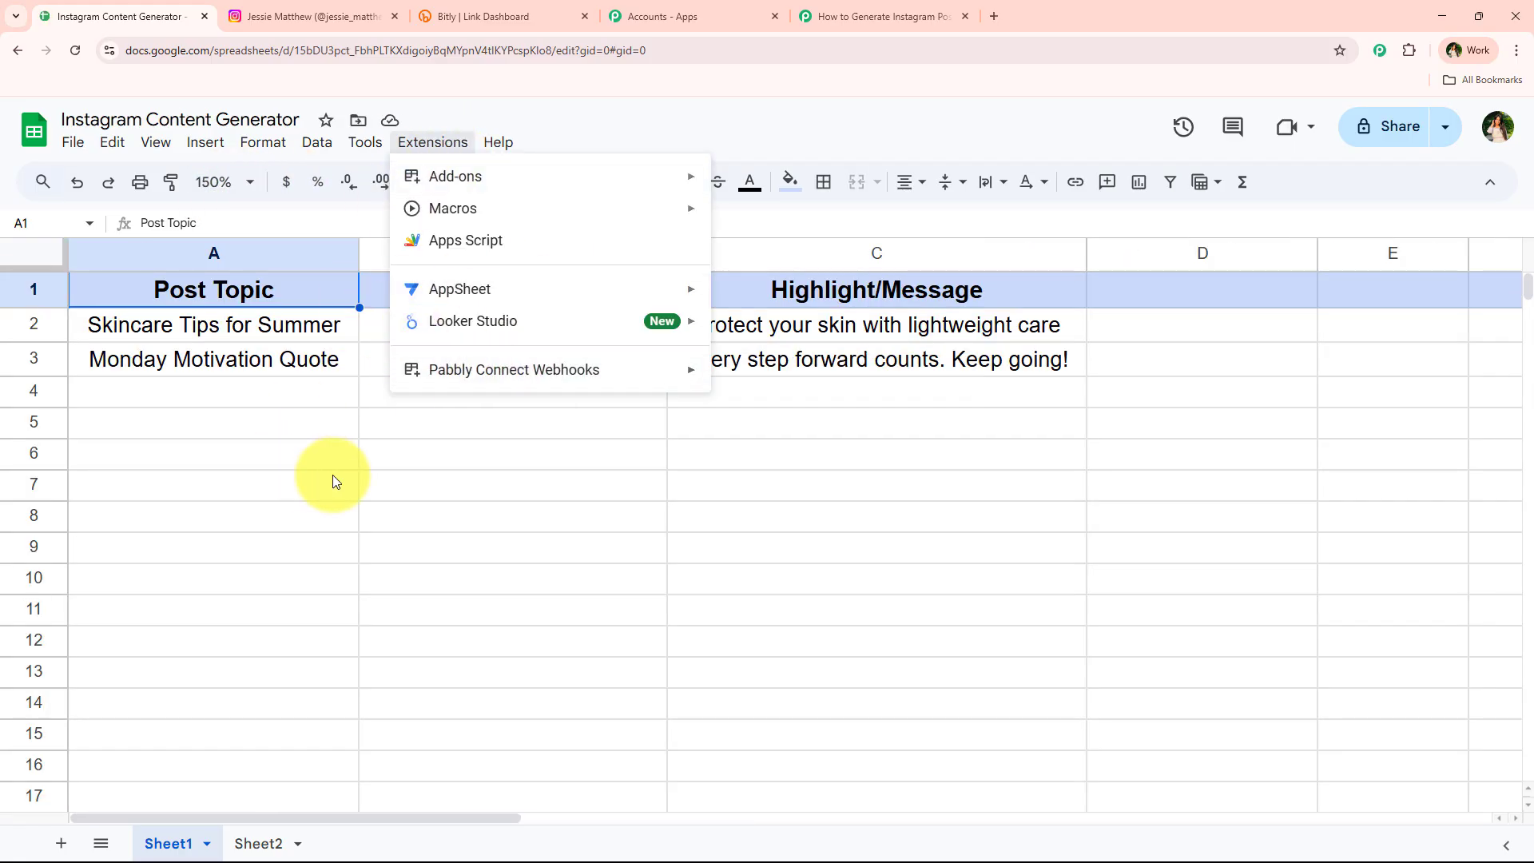
pyautogui.moveTo(445, 369)
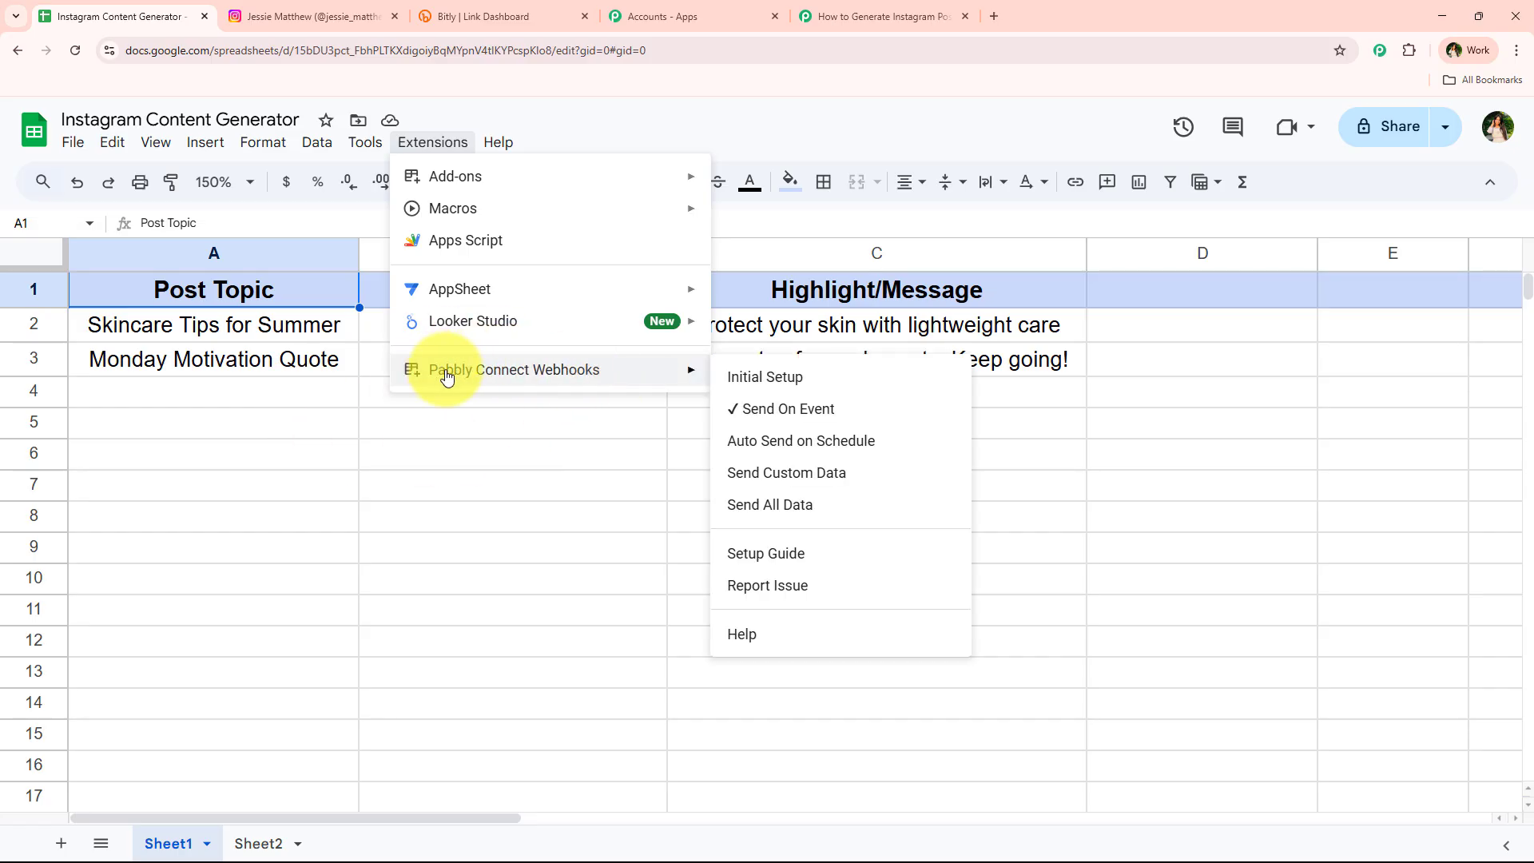
pyautogui.click(806, 383)
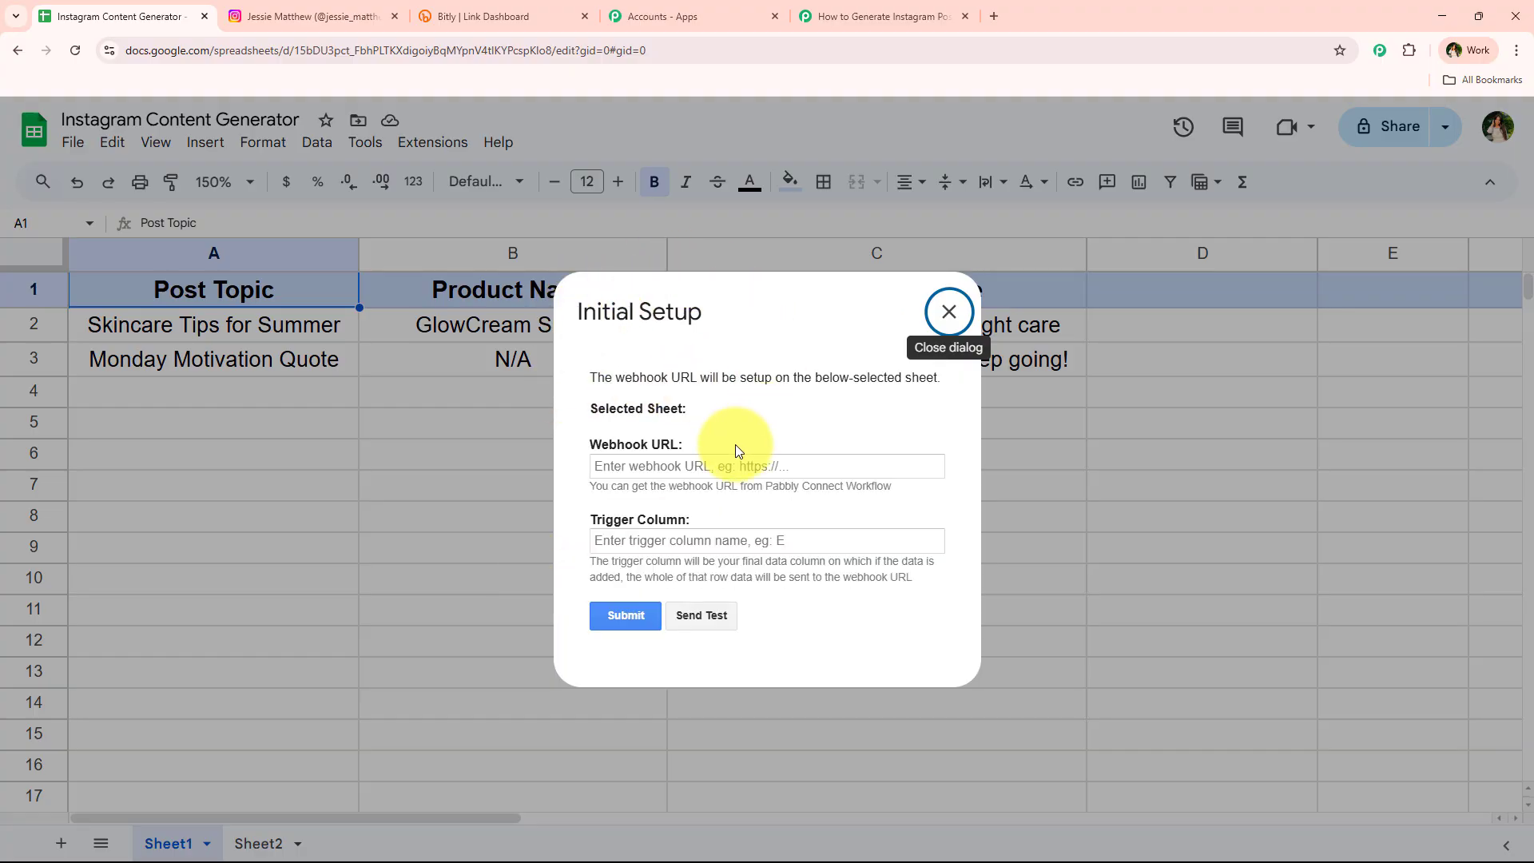
# Paste the copied webhook URL into the Initial Setup for Sheet1 and set the trigger column to C
pyautogui.moveTo(735, 444); pyautogui.dragTo(596, 446)
pyautogui.click(617, 475)
pyautogui.moveTo(736, 524); pyautogui.dragTo(592, 521)
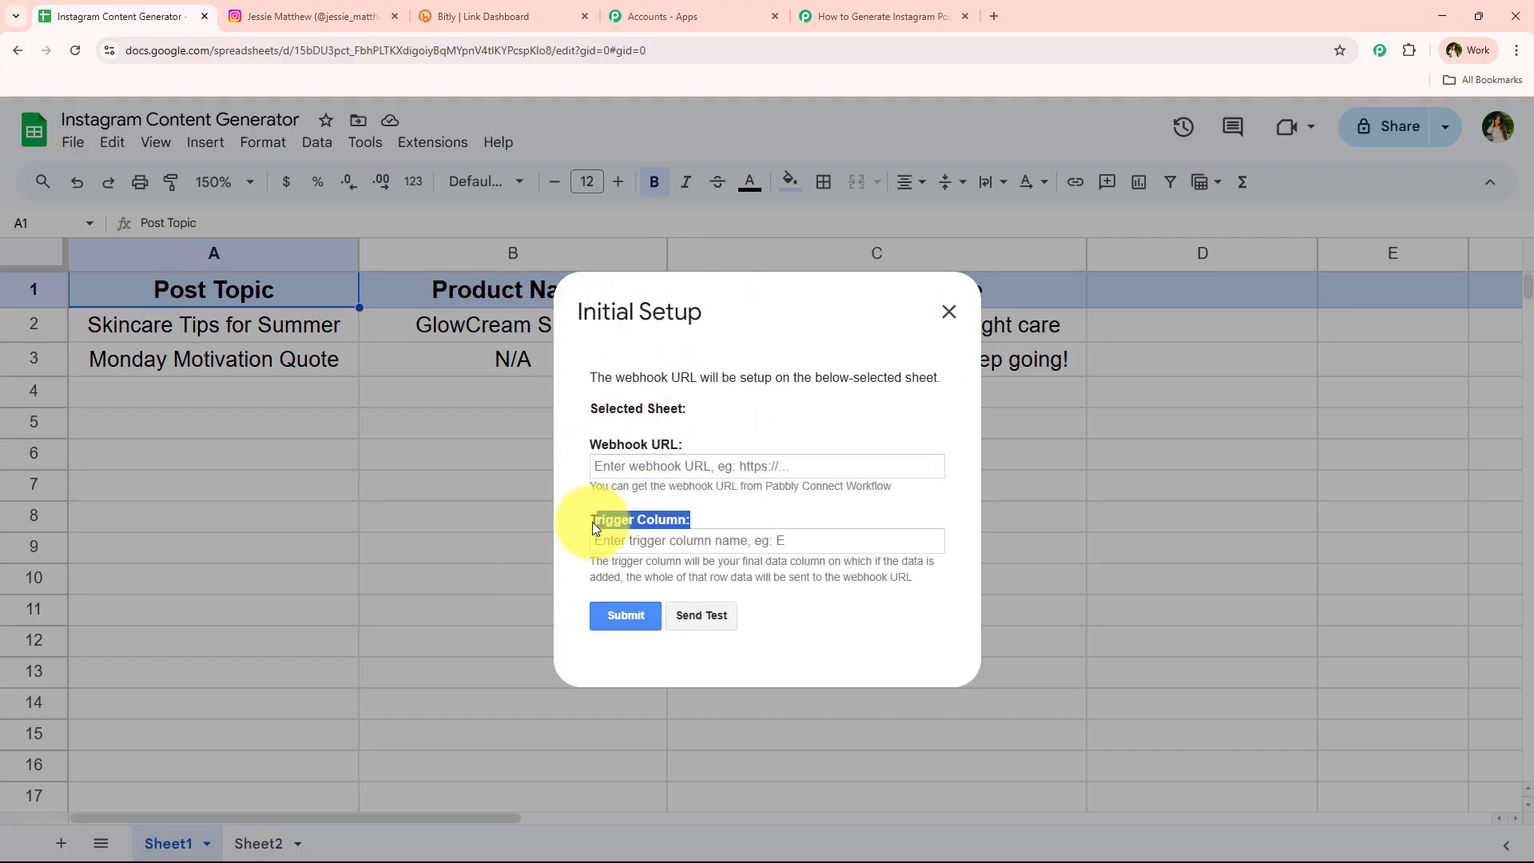
pyautogui.click(588, 496)
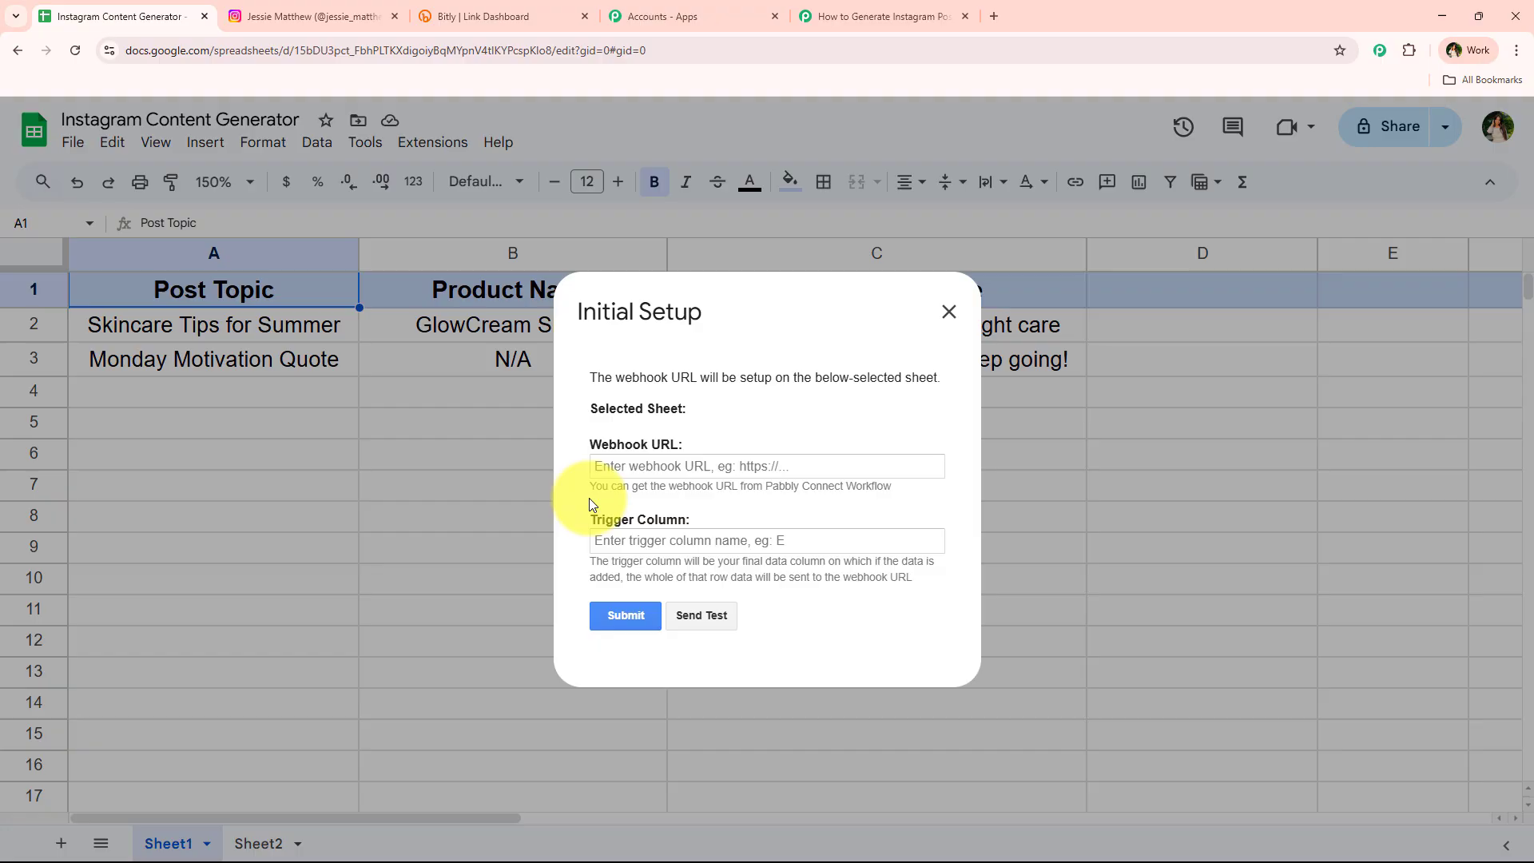
pyautogui.rightClick(787, 466)
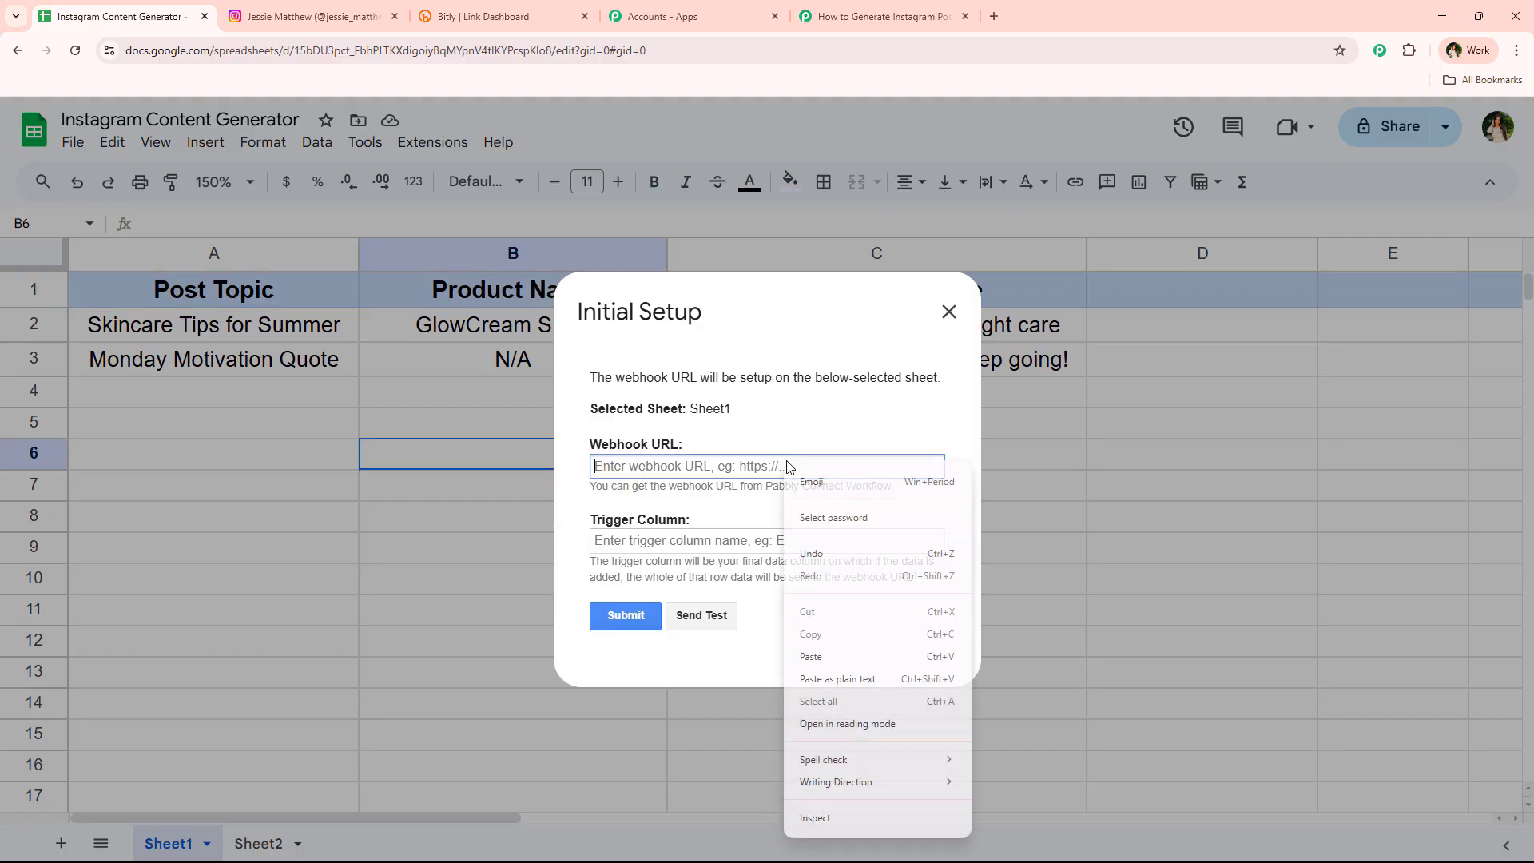
pyautogui.click(826, 655)
pyautogui.click(780, 548)
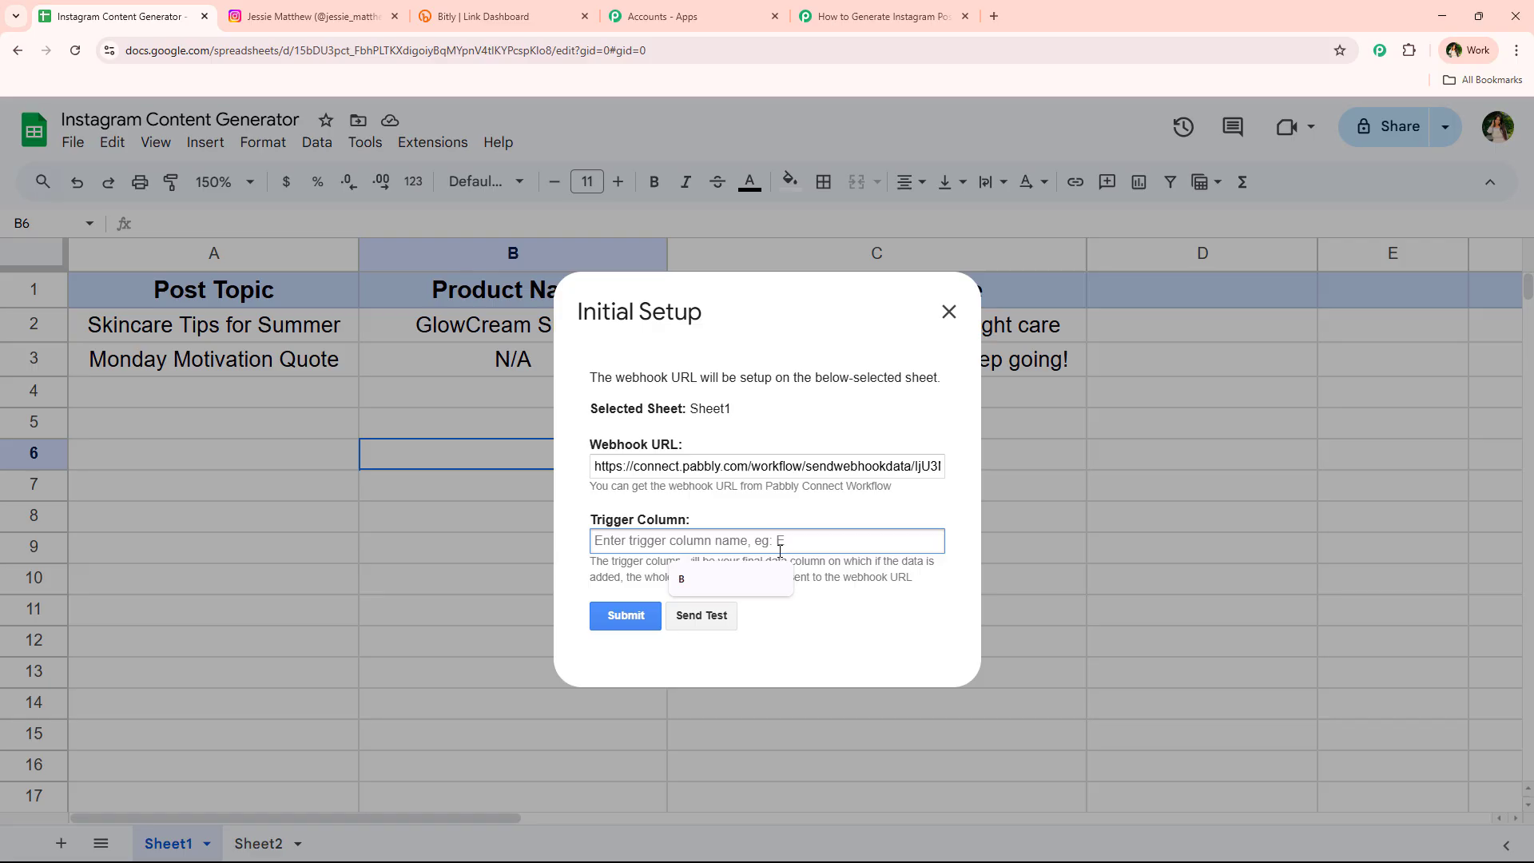
pyautogui.write('C')
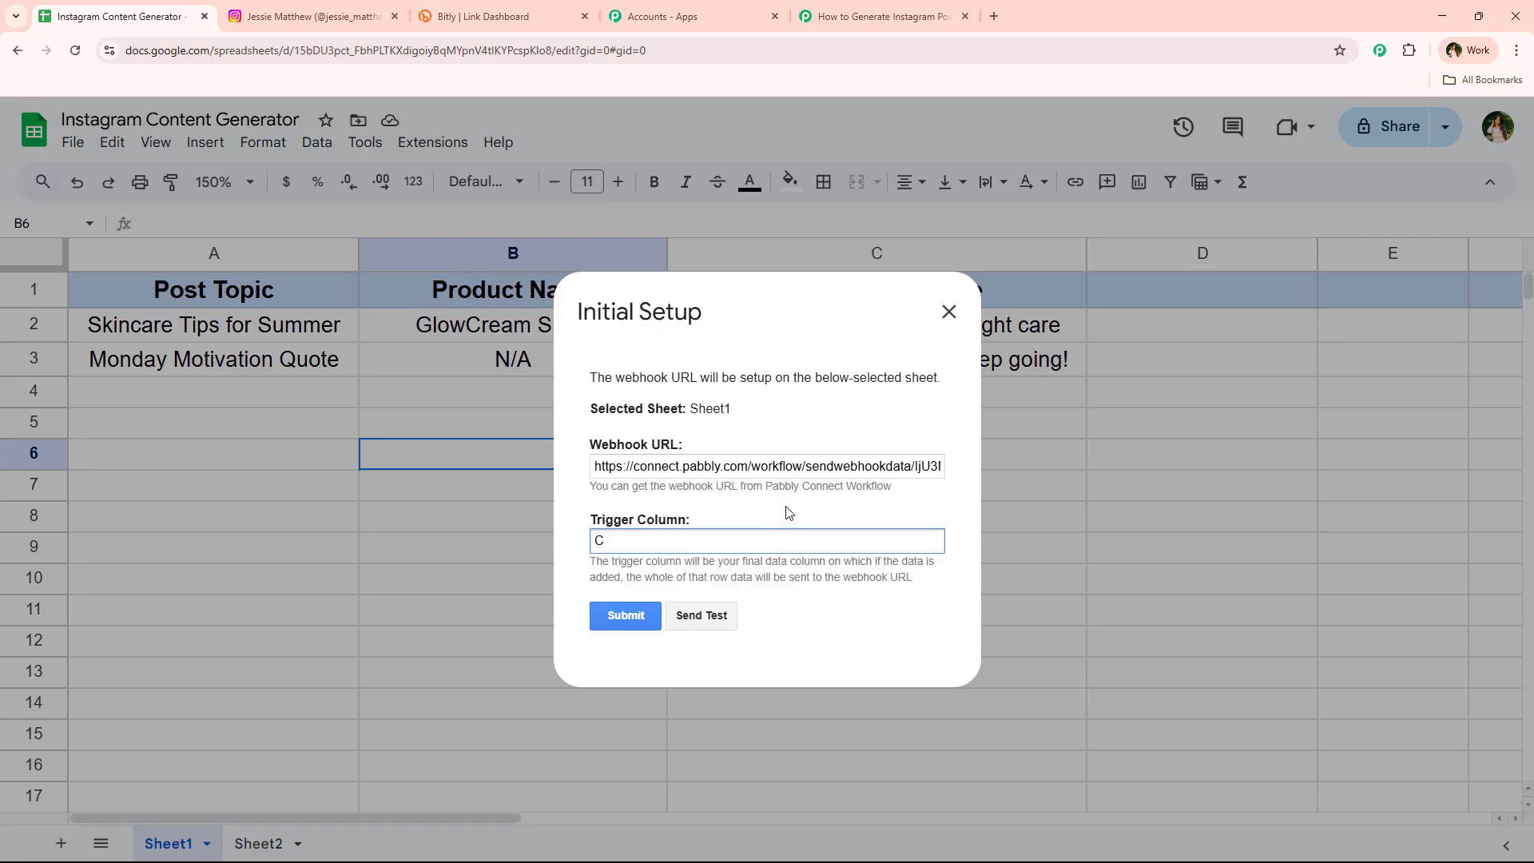
pyautogui.click(790, 512)
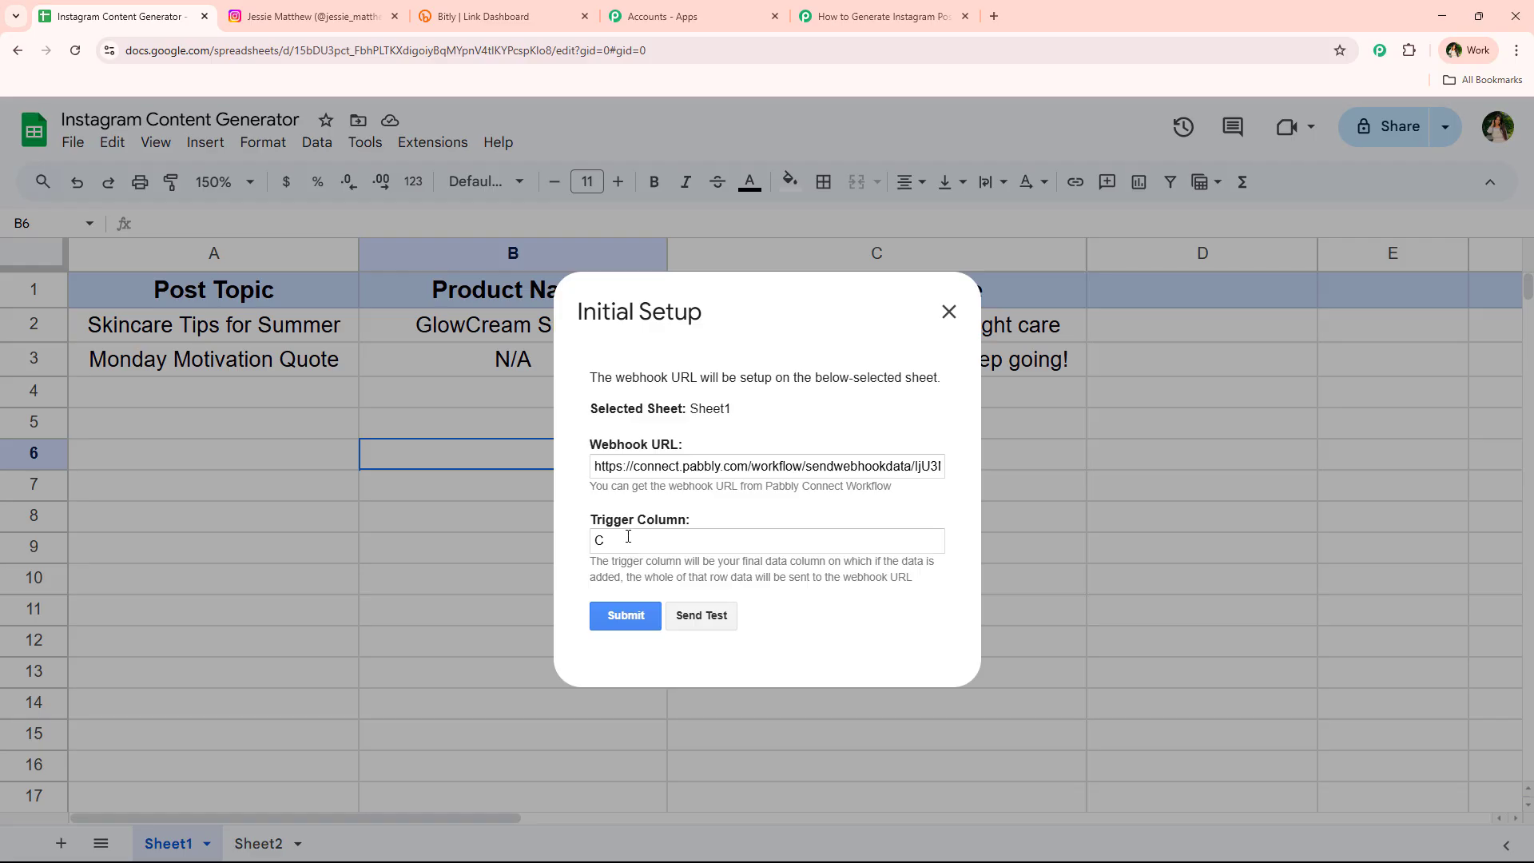
pyautogui.moveTo(628, 537); pyautogui.dragTo(600, 553)
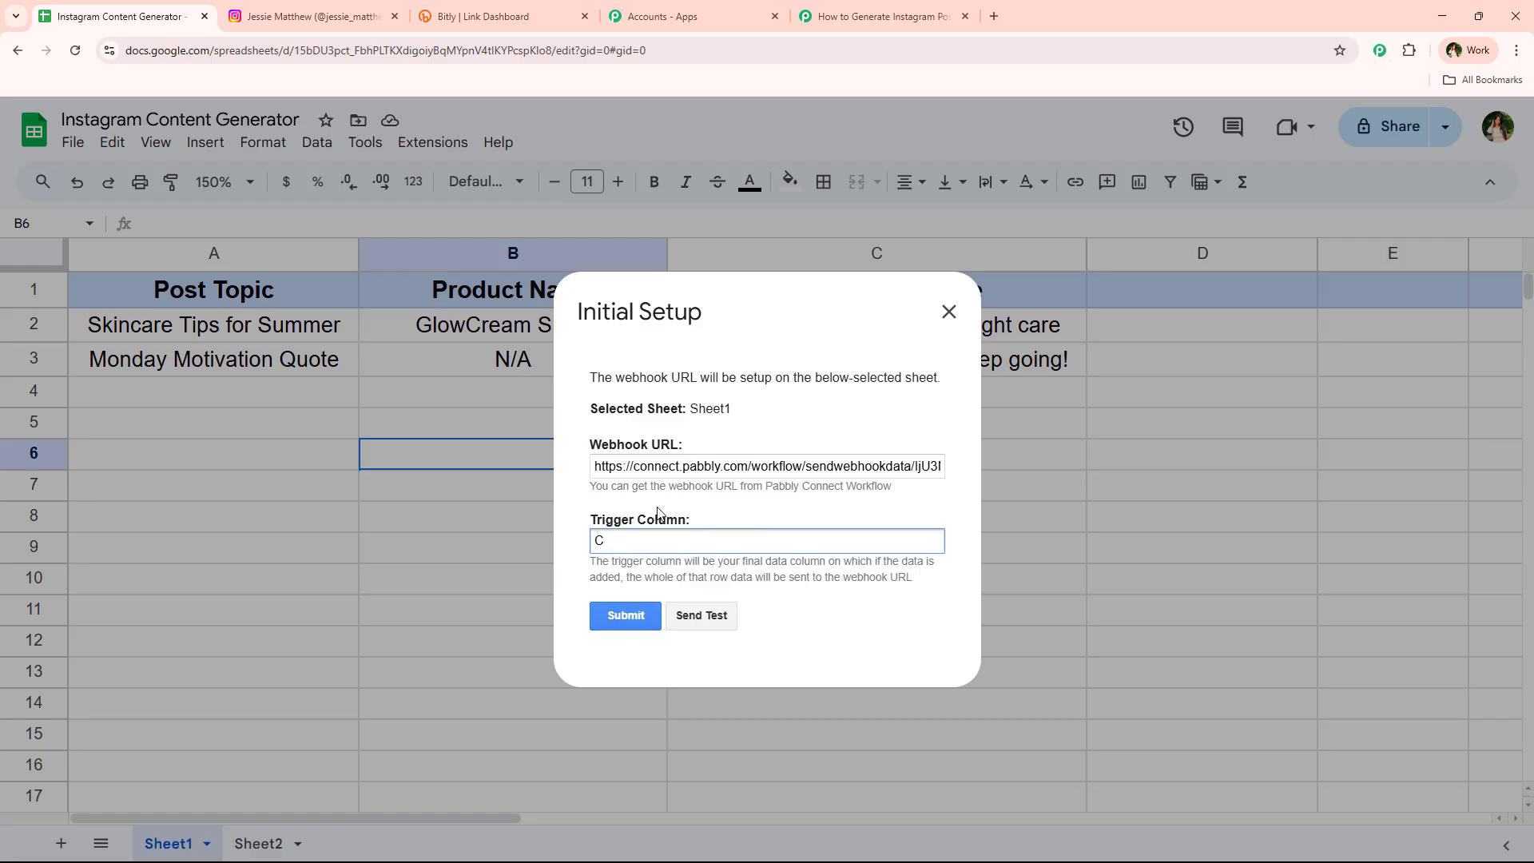
# Submit the Pabbly Connect Webhooks Initial Setup for Sheet1 and close it
pyautogui.click(643, 615)
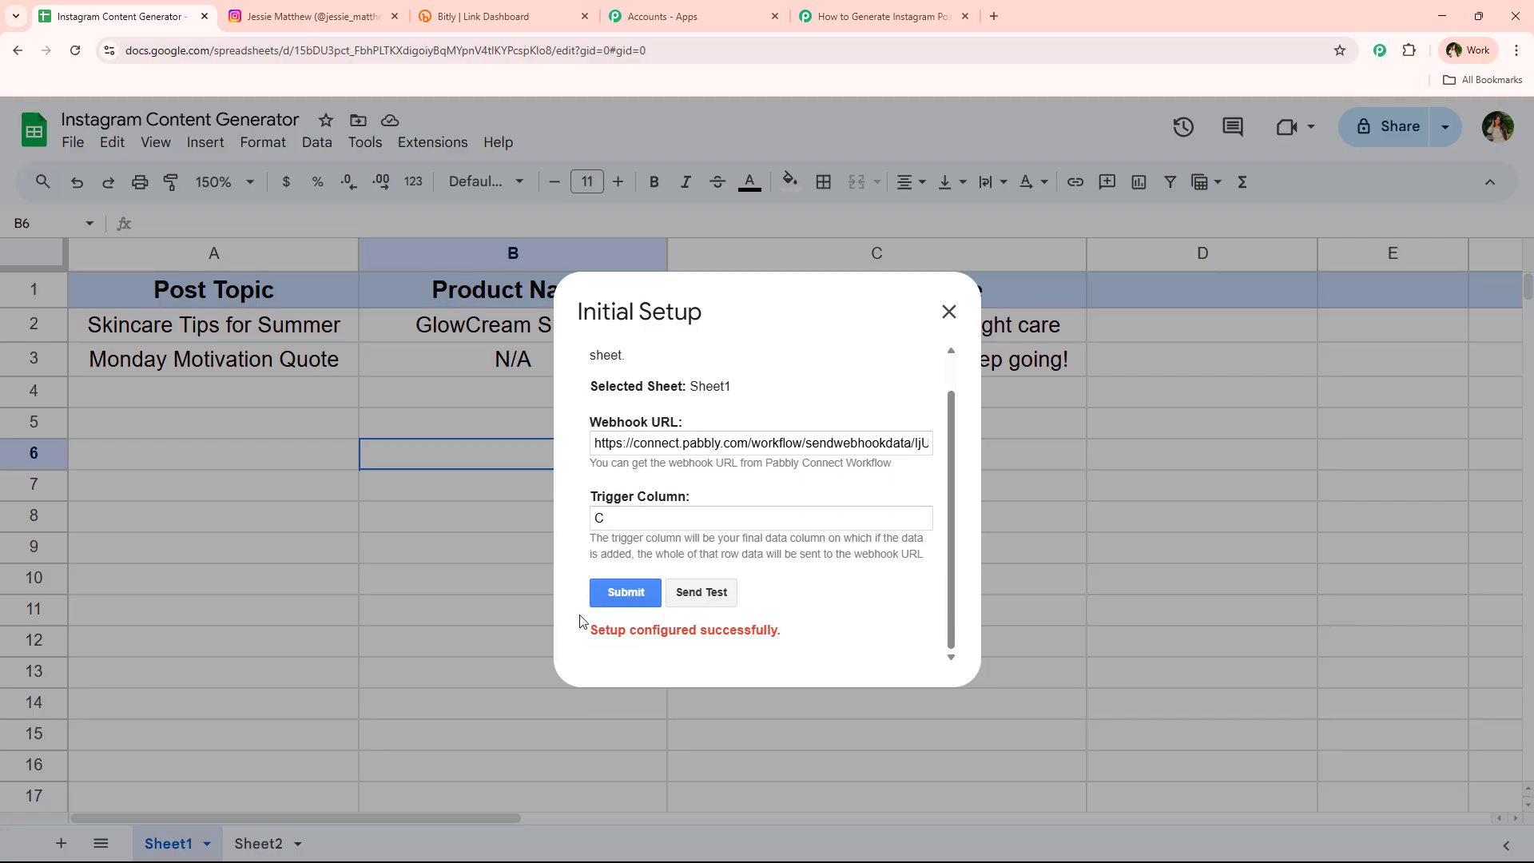
pyautogui.moveTo(580, 621); pyautogui.dragTo(918, 641)
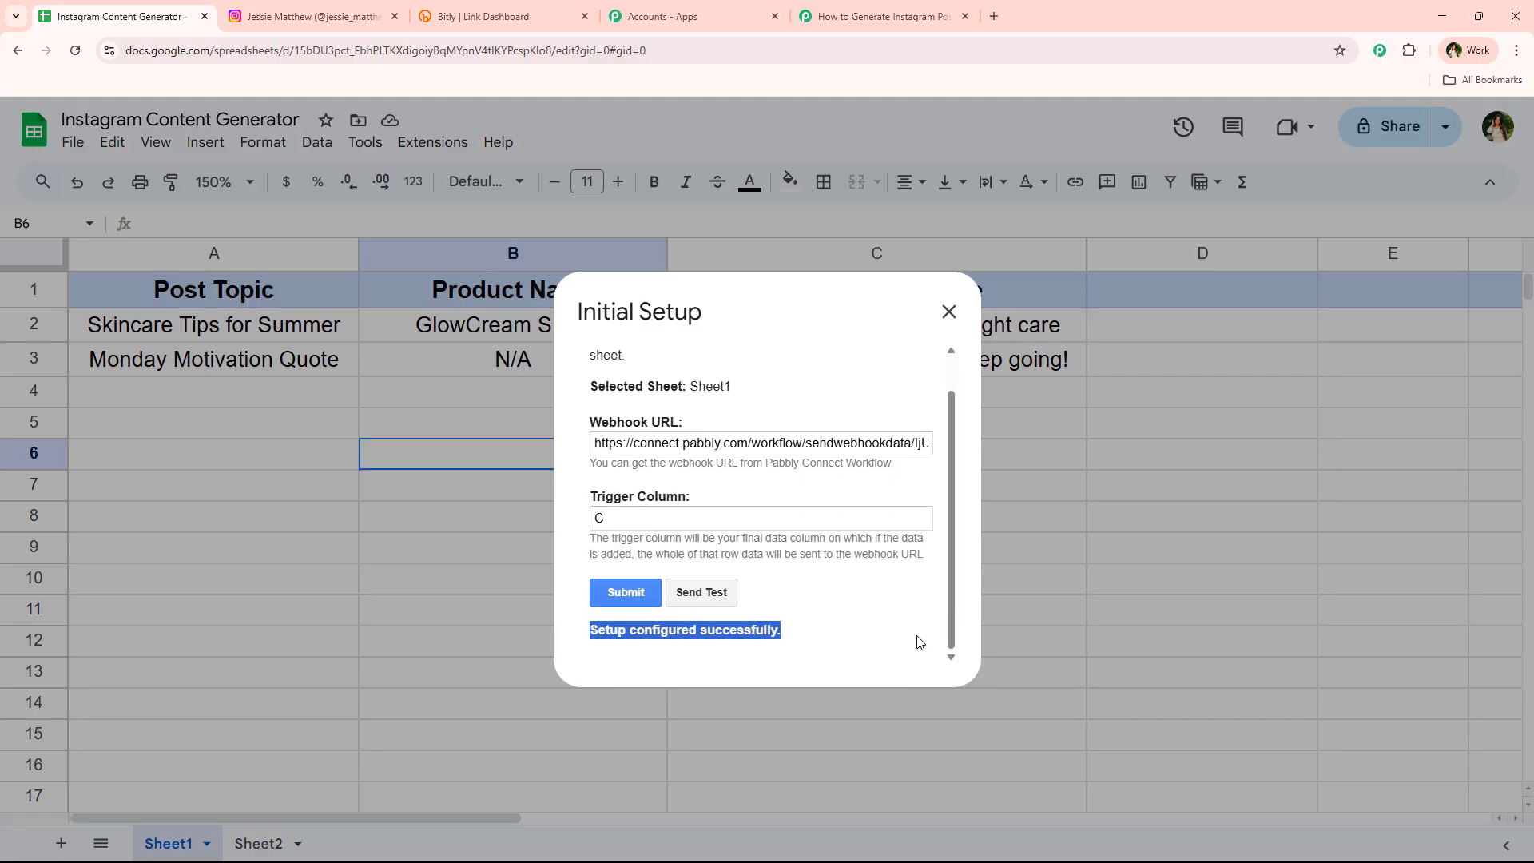
pyautogui.click(946, 312)
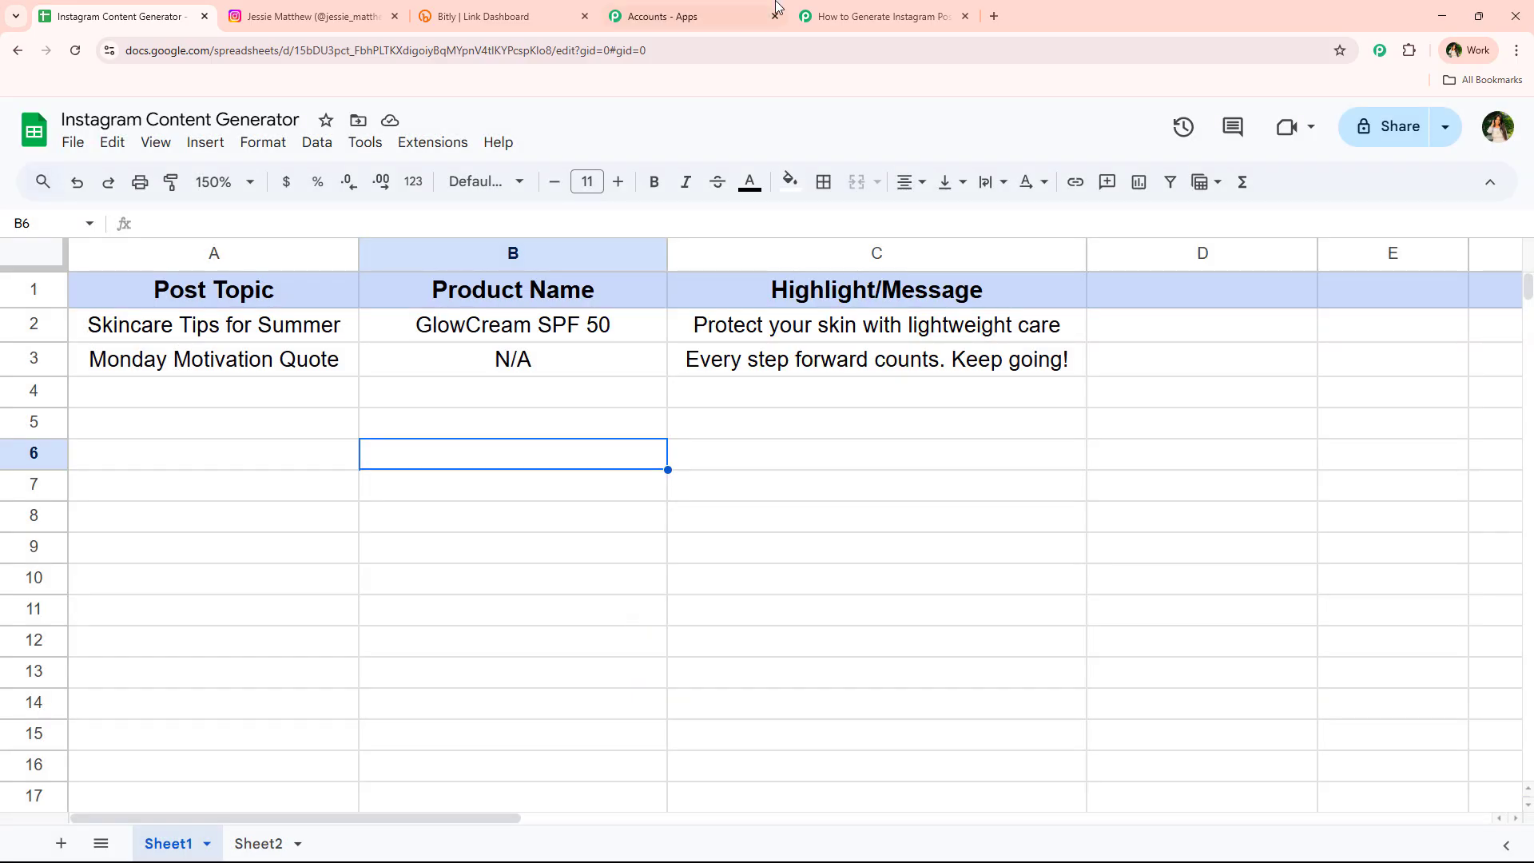
# Switch to the Pabbly Connect workflow and read the note about test submissions under the Google Sheets trigger's webhook response
pyautogui.click(875, 16)
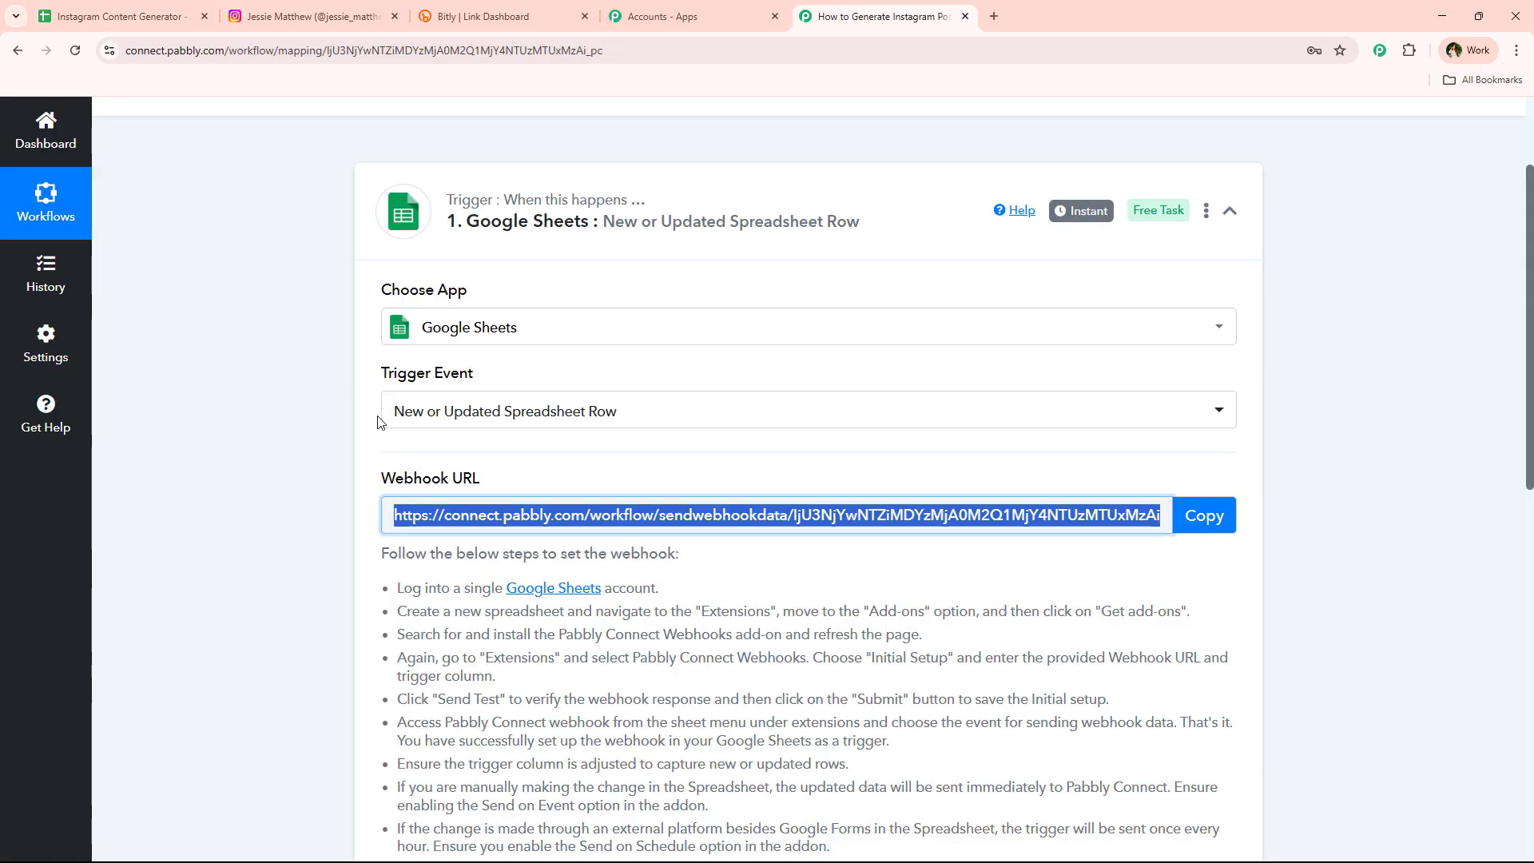
pyautogui.scroll(-7, 317, 508)
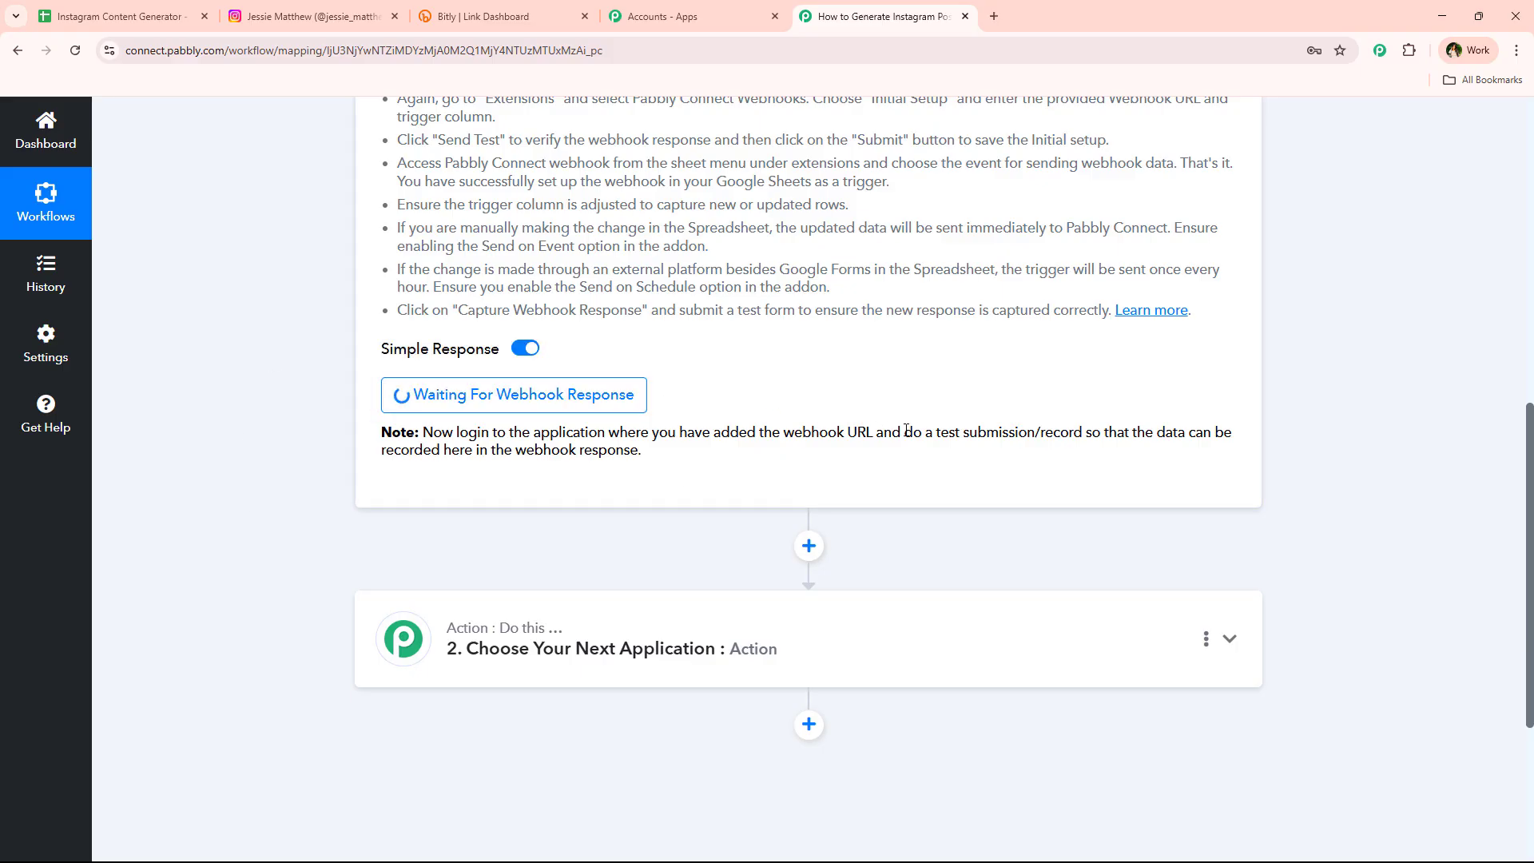
pyautogui.moveTo(906, 431); pyautogui.dragTo(1089, 429)
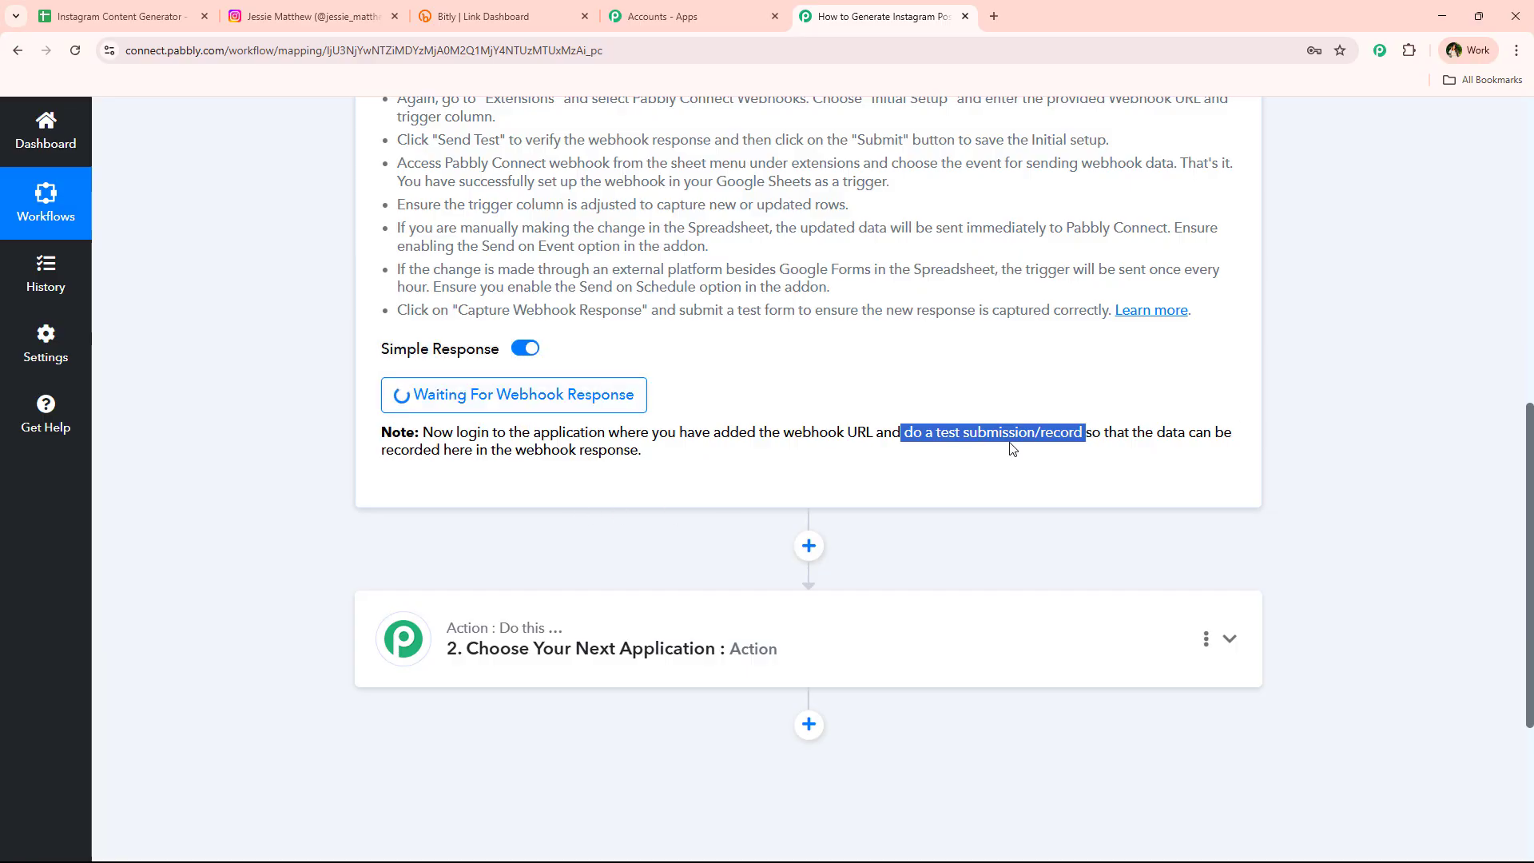
# Return to the Instagram Content Generator spreadsheet, enable Send On Event for Pabbly Connect Webhooks, and check that the option is ticked
pyautogui.click(168, 7)
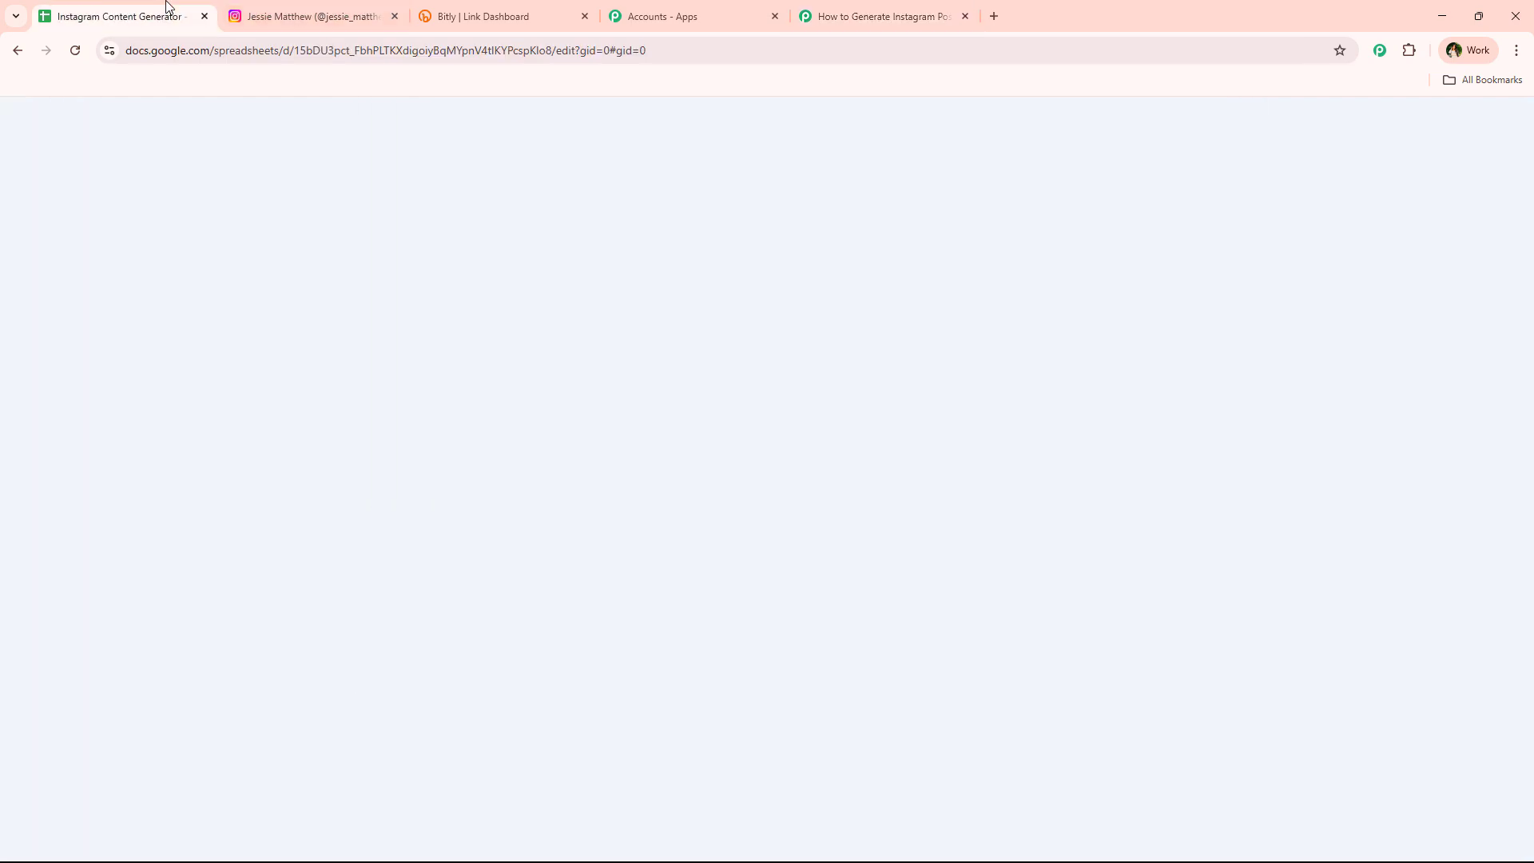
pyautogui.click(435, 143)
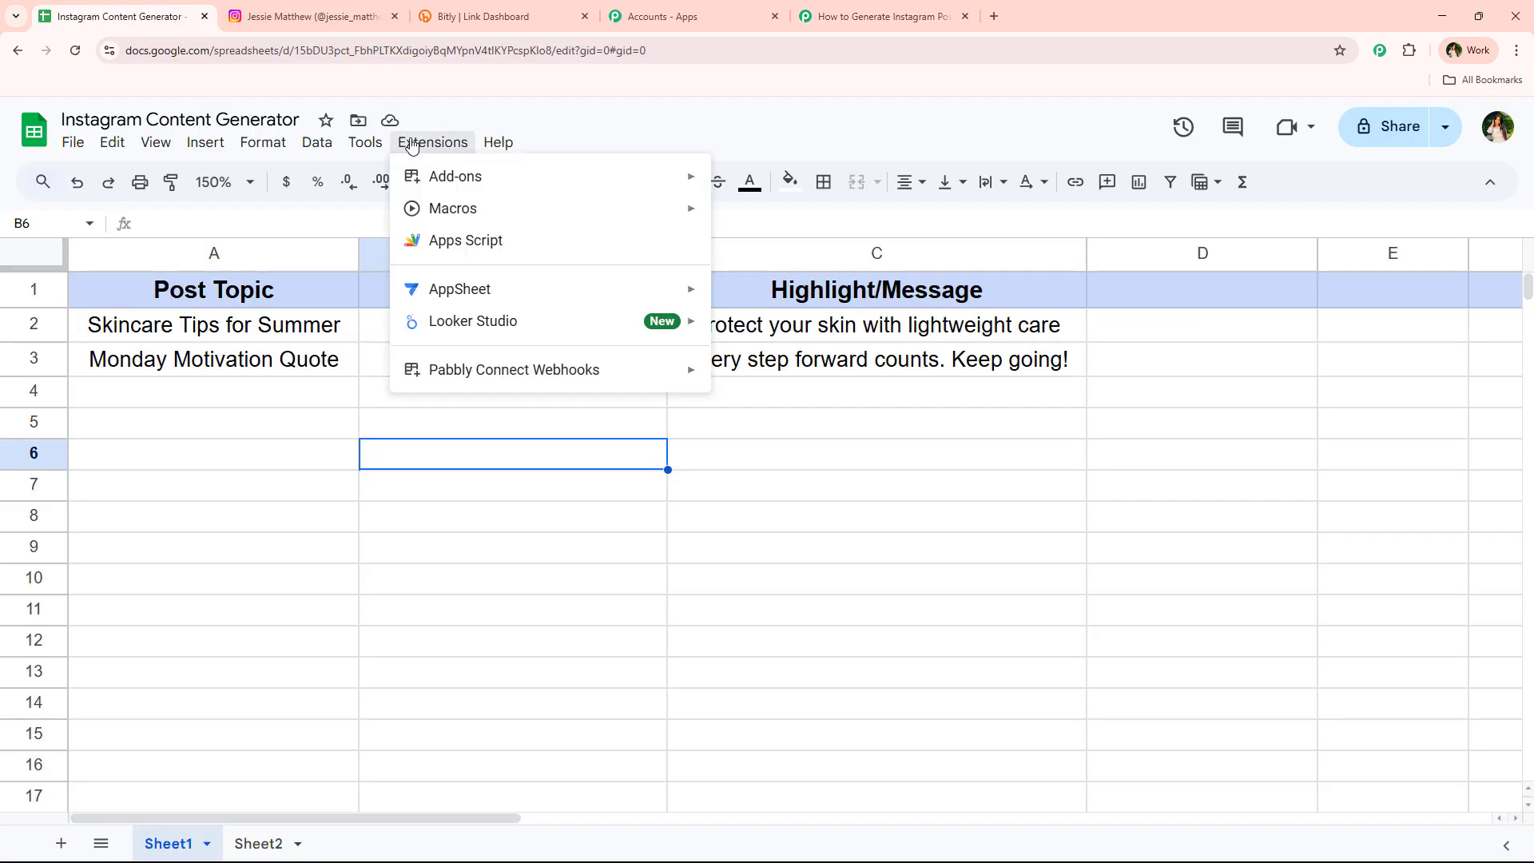
pyautogui.moveTo(463, 368)
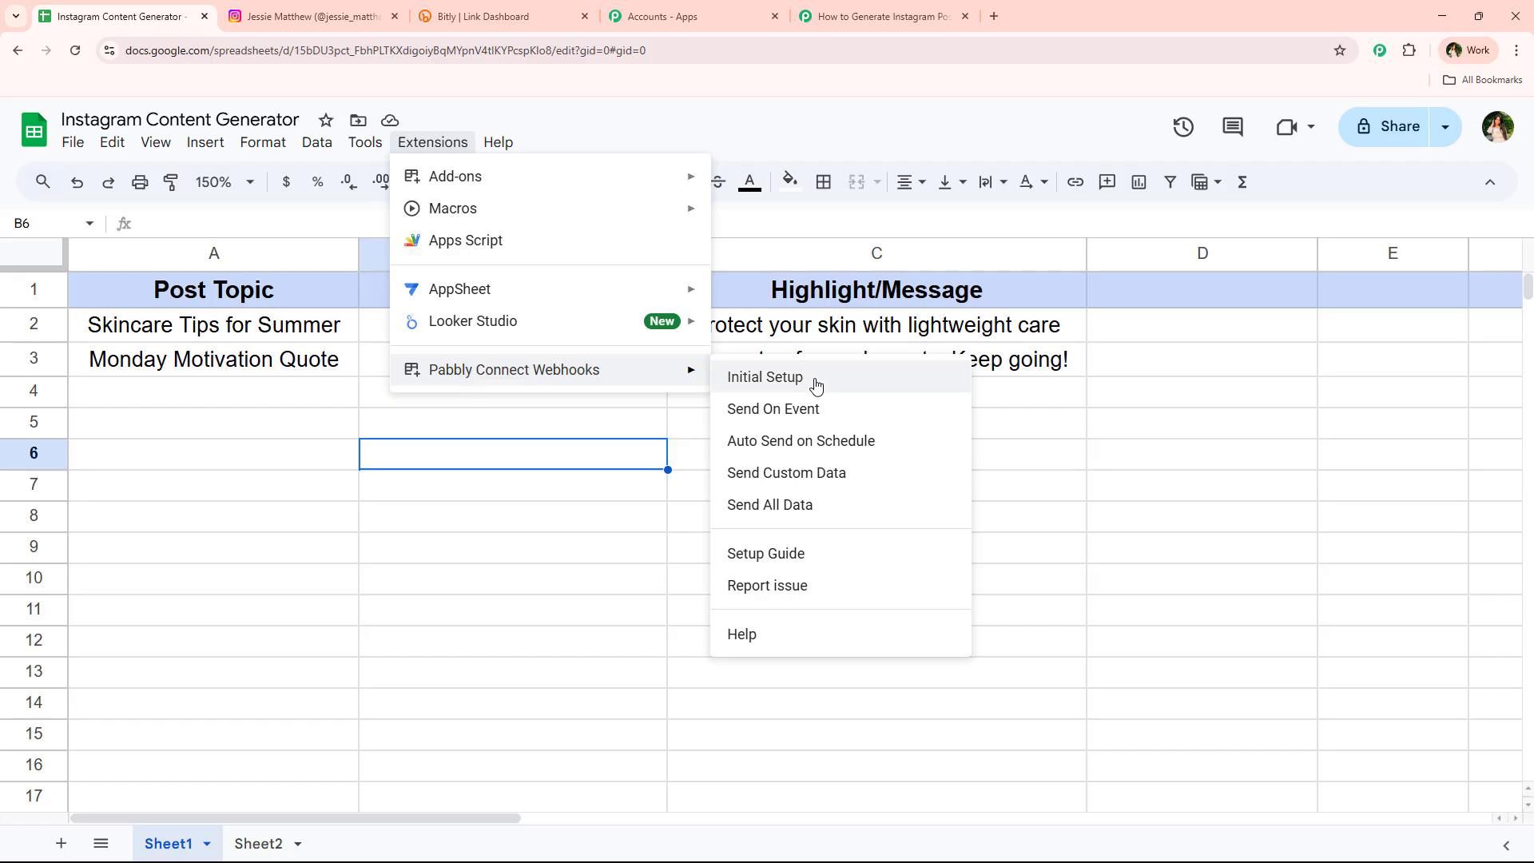
pyautogui.click(898, 411)
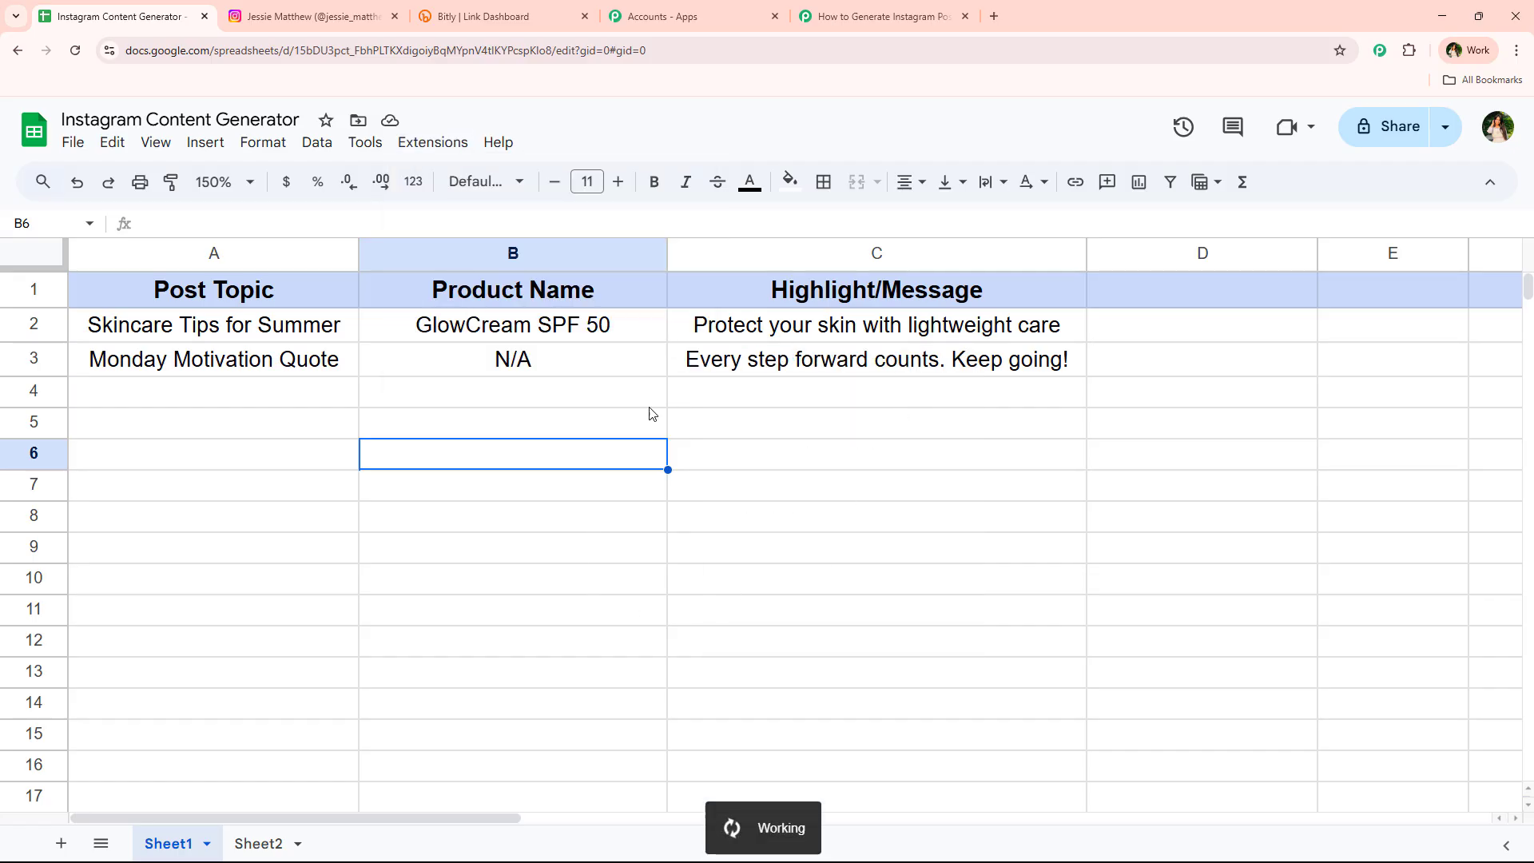
pyautogui.press('Tab')
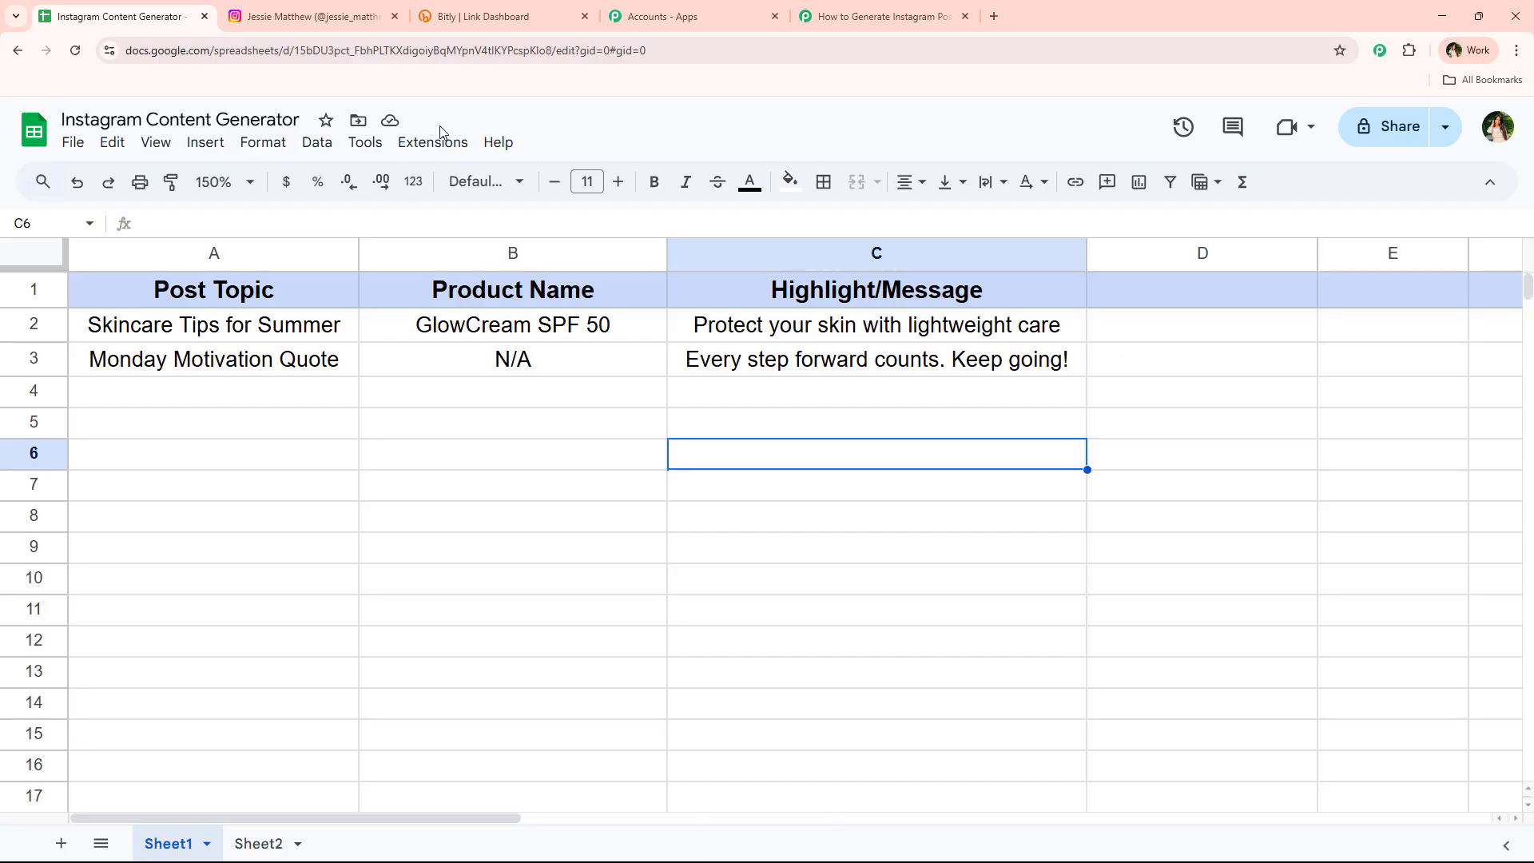
pyautogui.click(436, 142)
pyautogui.moveTo(463, 374)
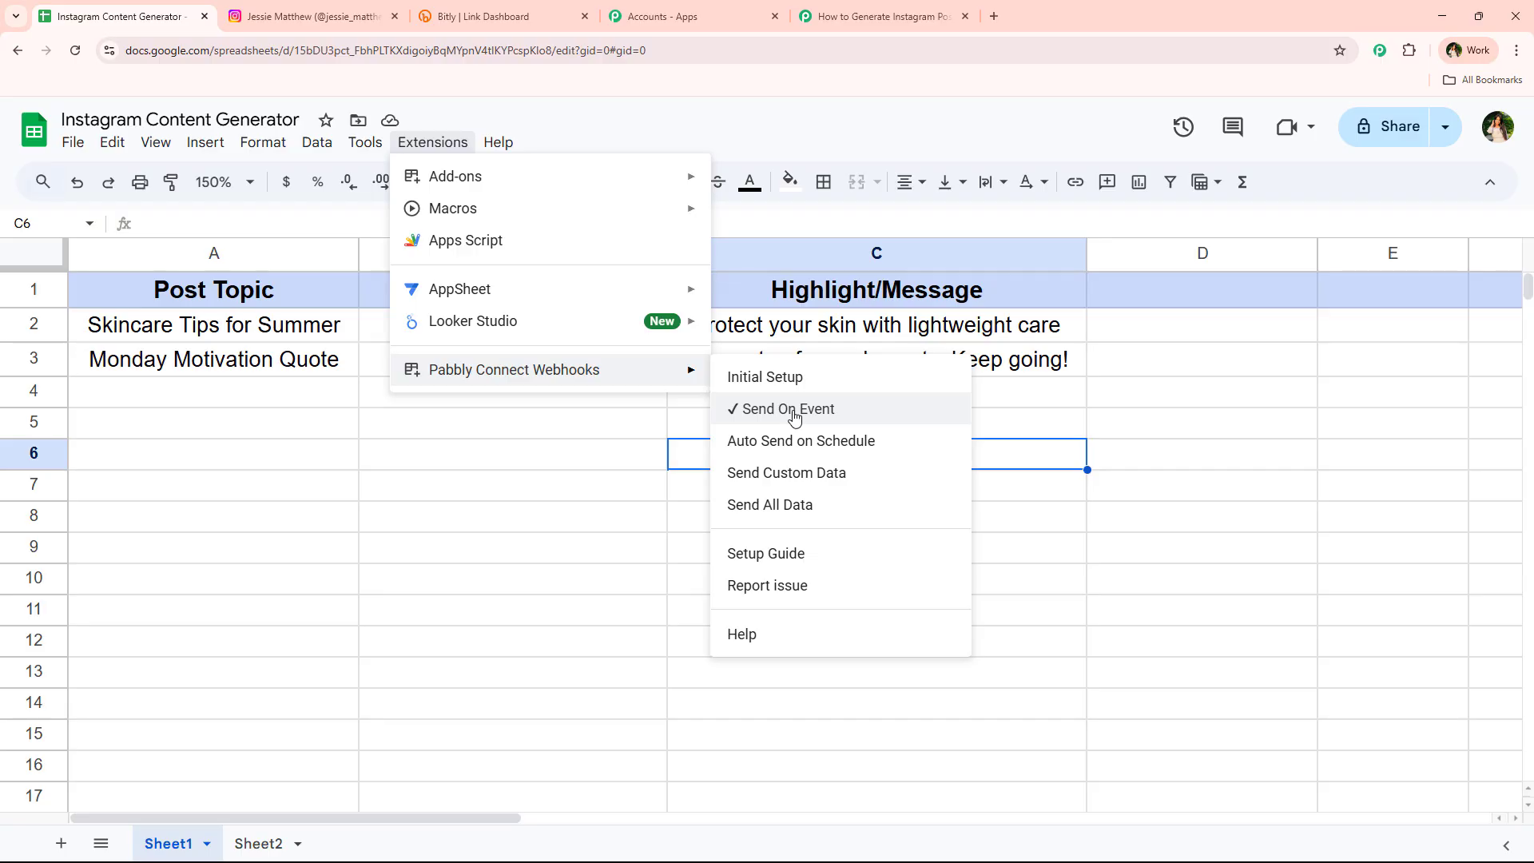
pyautogui.click(471, 523)
# Add a test record in row 4 with "Behind-the-scenes at shoot", "N/A" and "Sneak peek from our campaign shoot!"
pyautogui.click(304, 399)
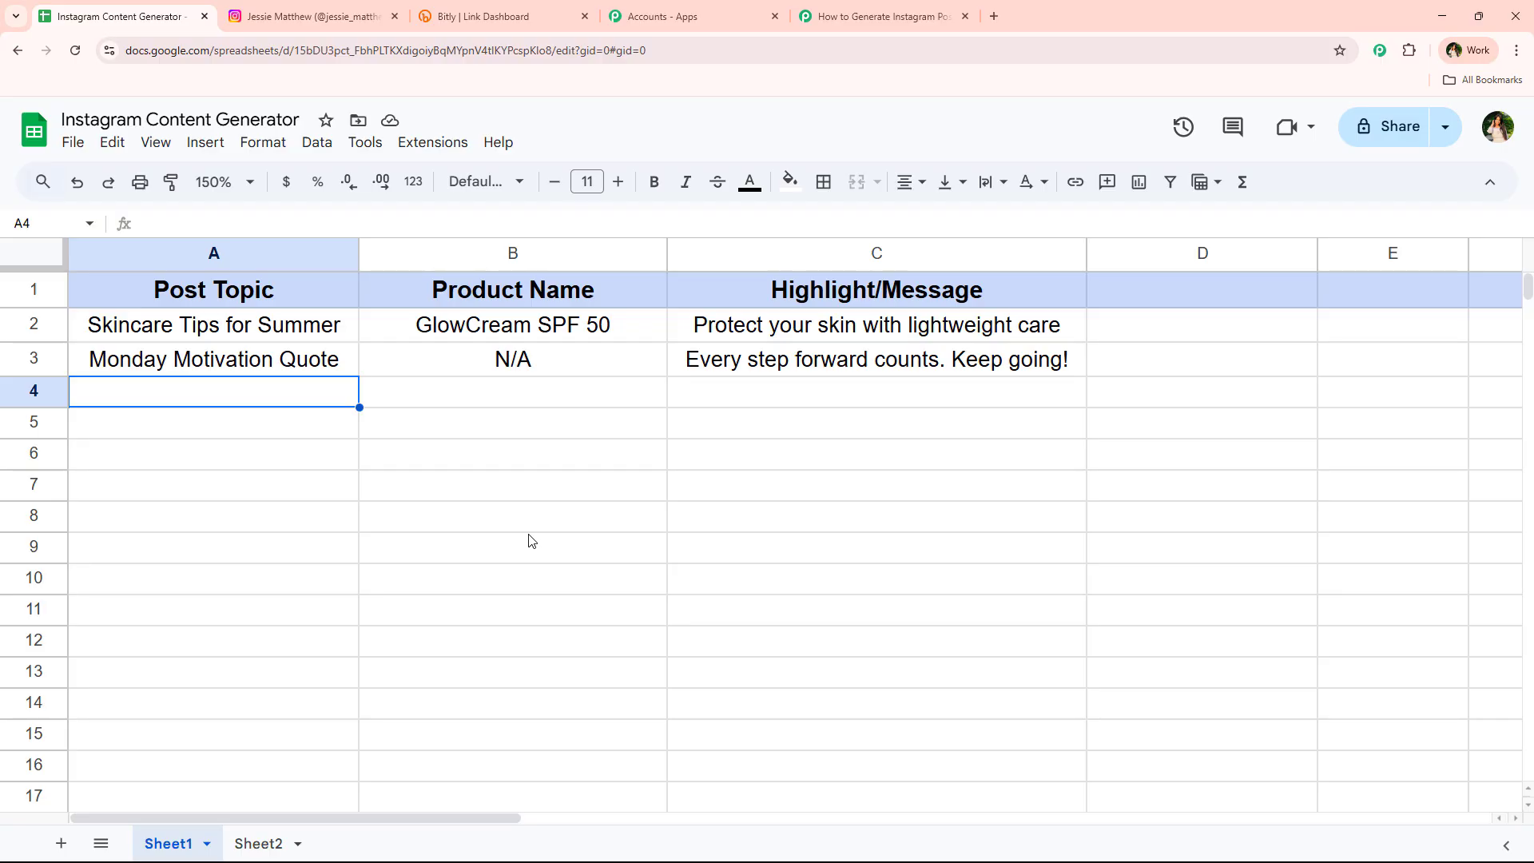
pyautogui.write('Behind-the-scenes at shoot')
pyautogui.press('Right')
pyautogui.write('N/A')
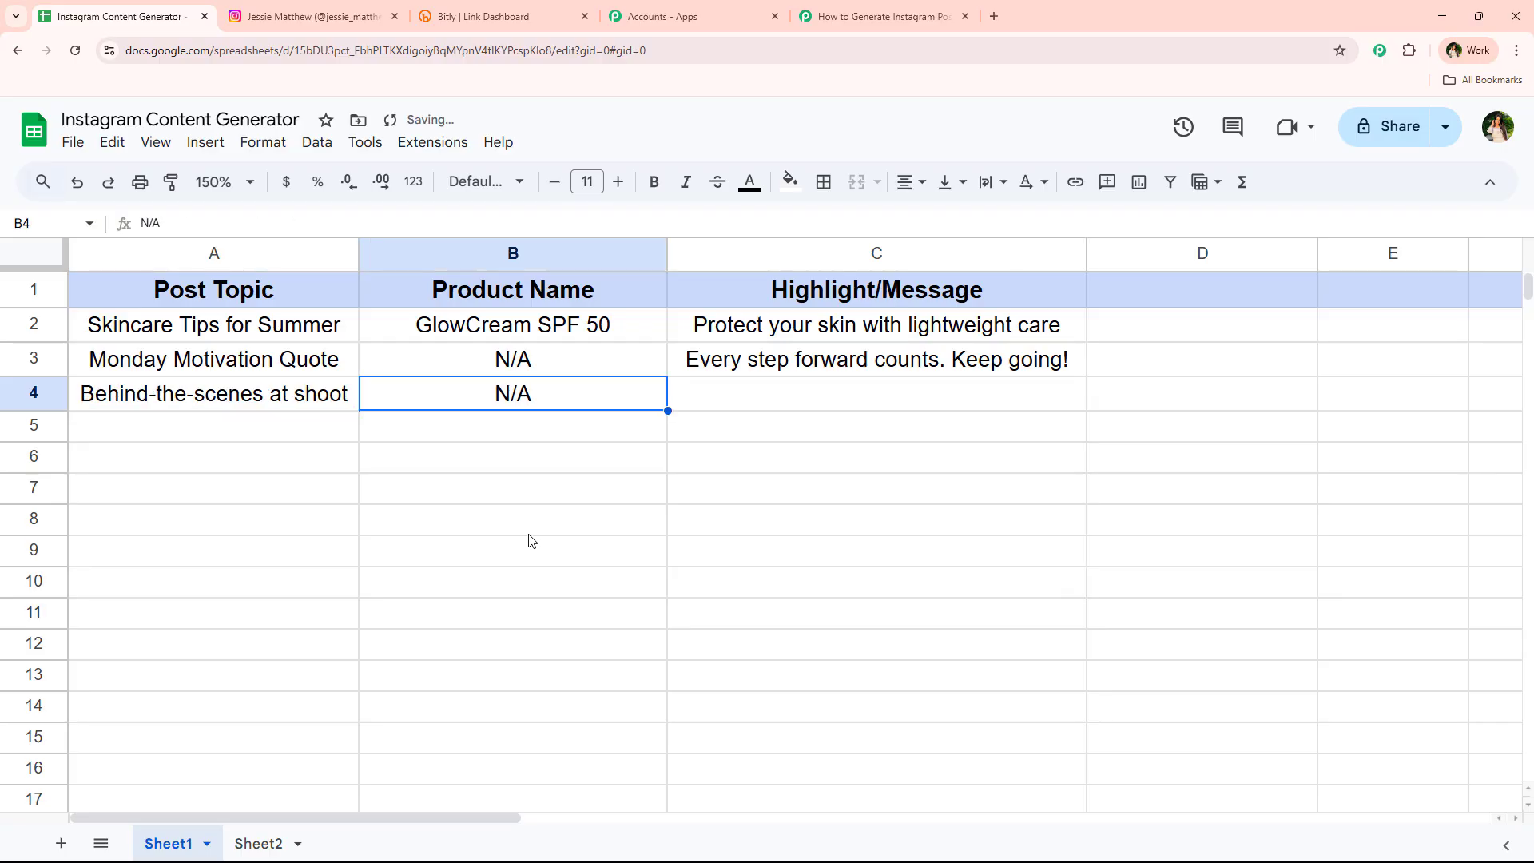
pyautogui.press('Right')
pyautogui.write('Sneak peek from our campaign shoot!')
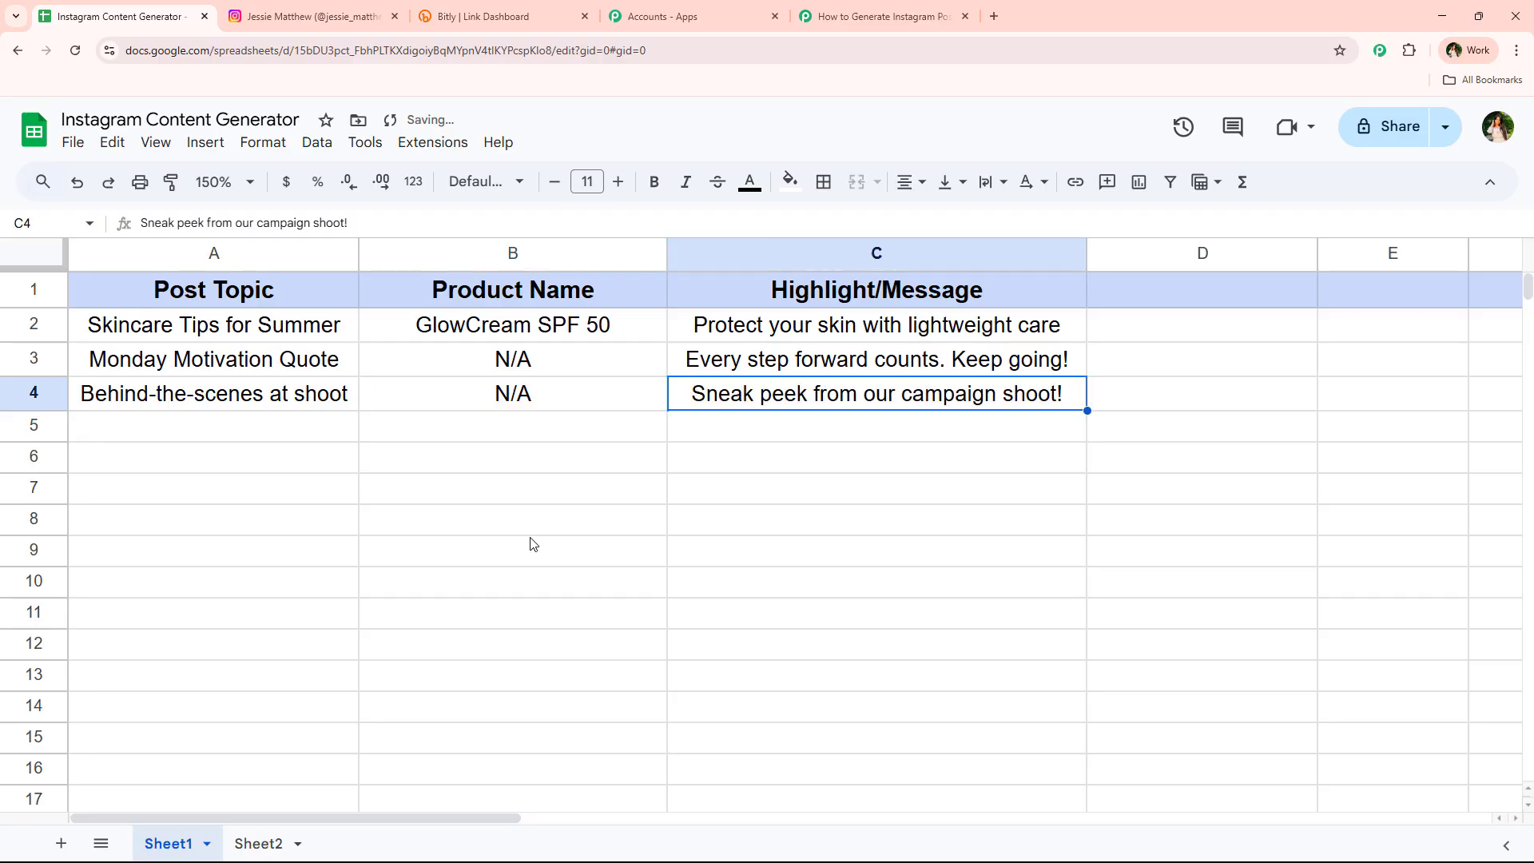
pyautogui.click(633, 521)
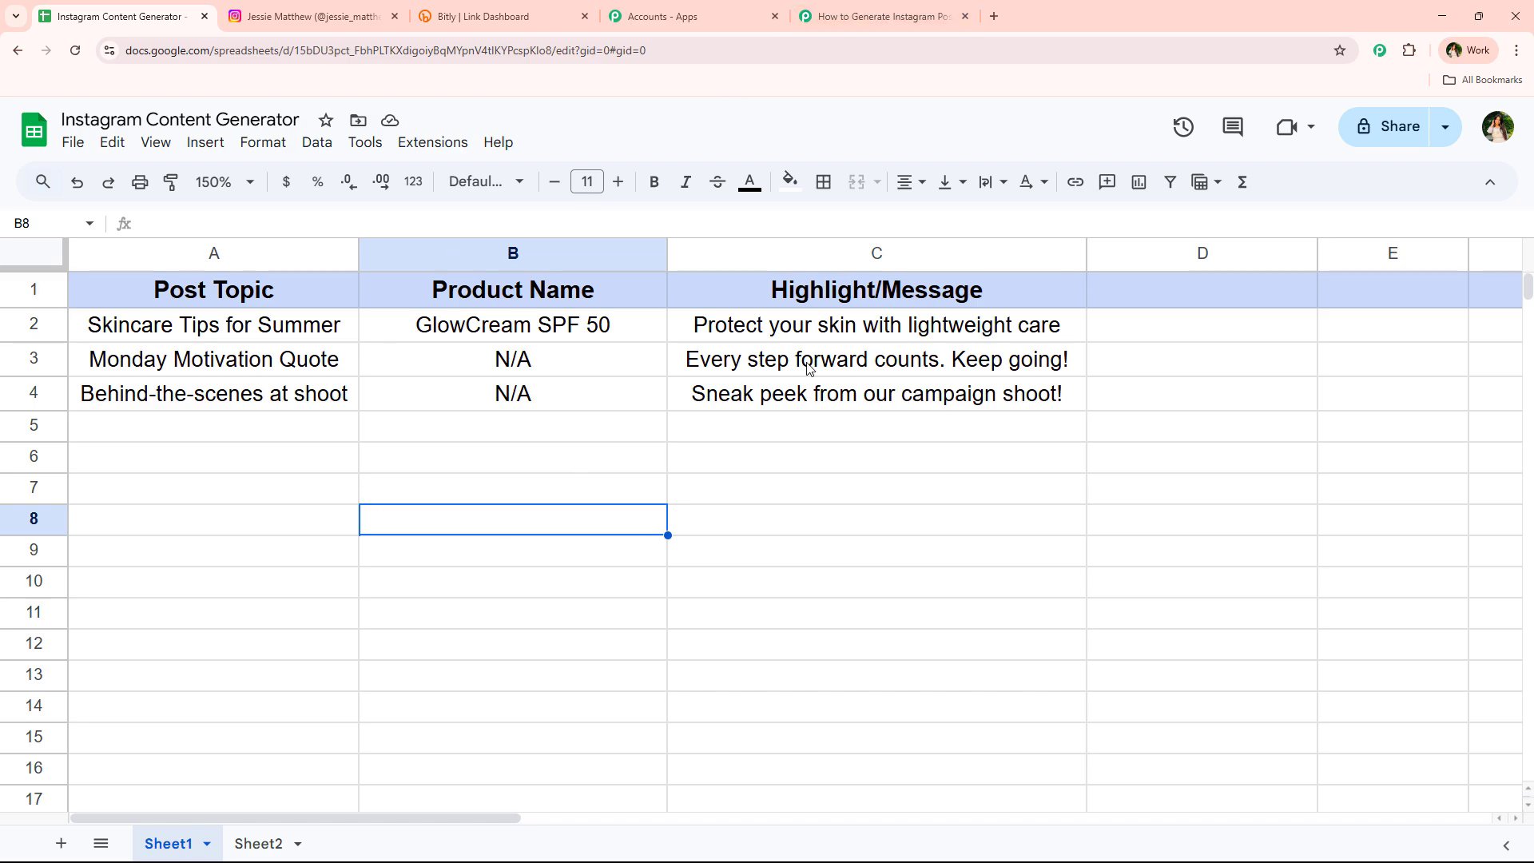
# Switch to the Pabbly Connect workflow and check the product name, post topic and highlight/message in the captured webhook response
pyautogui.click(857, 12)
pyautogui.scroll(-5, 512, 503)
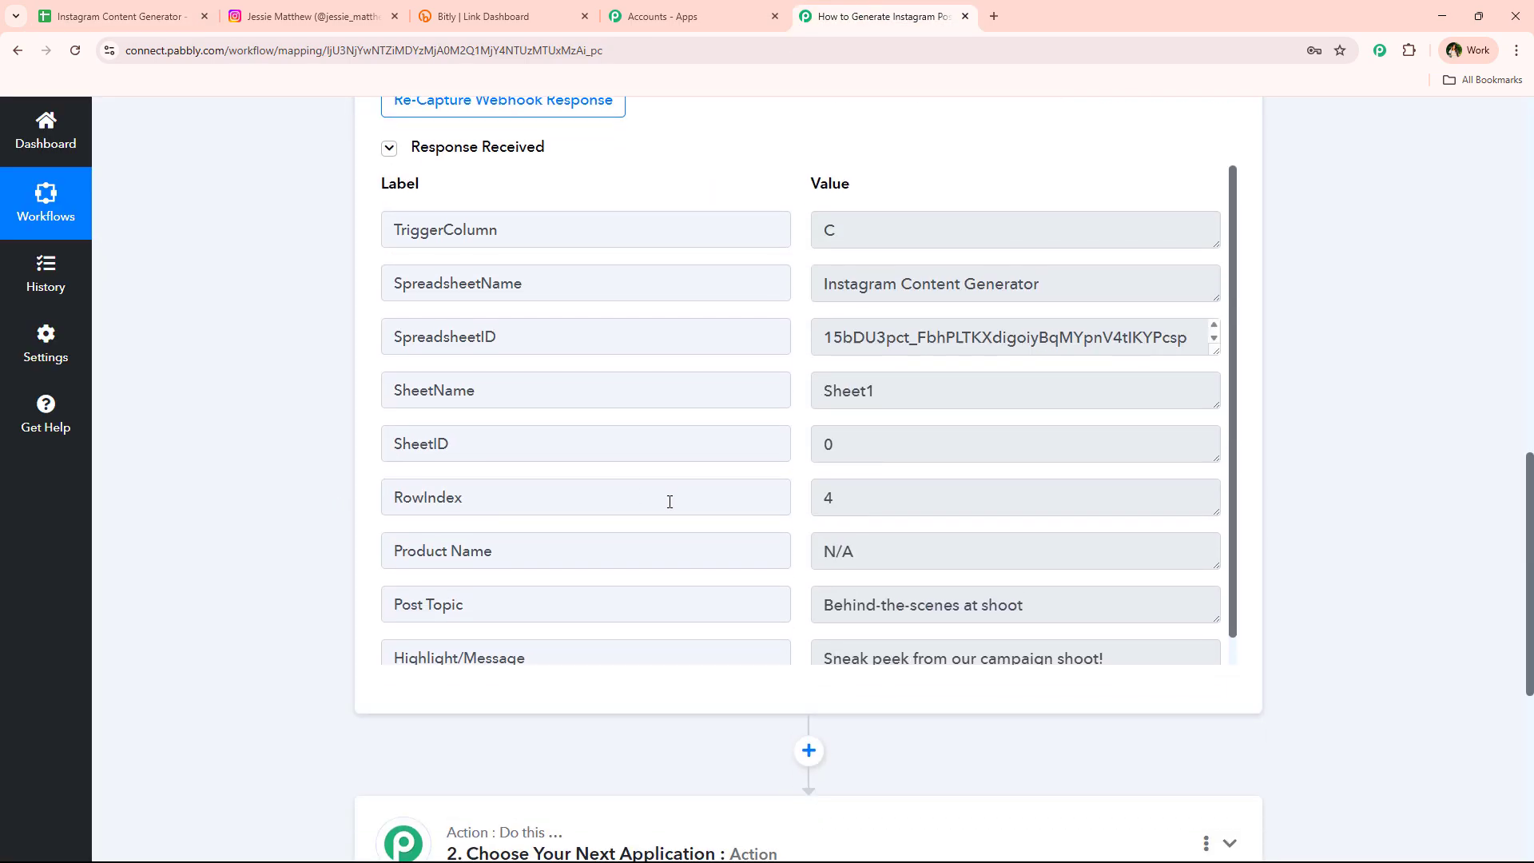
pyautogui.click(1083, 566)
pyautogui.press('Tab')
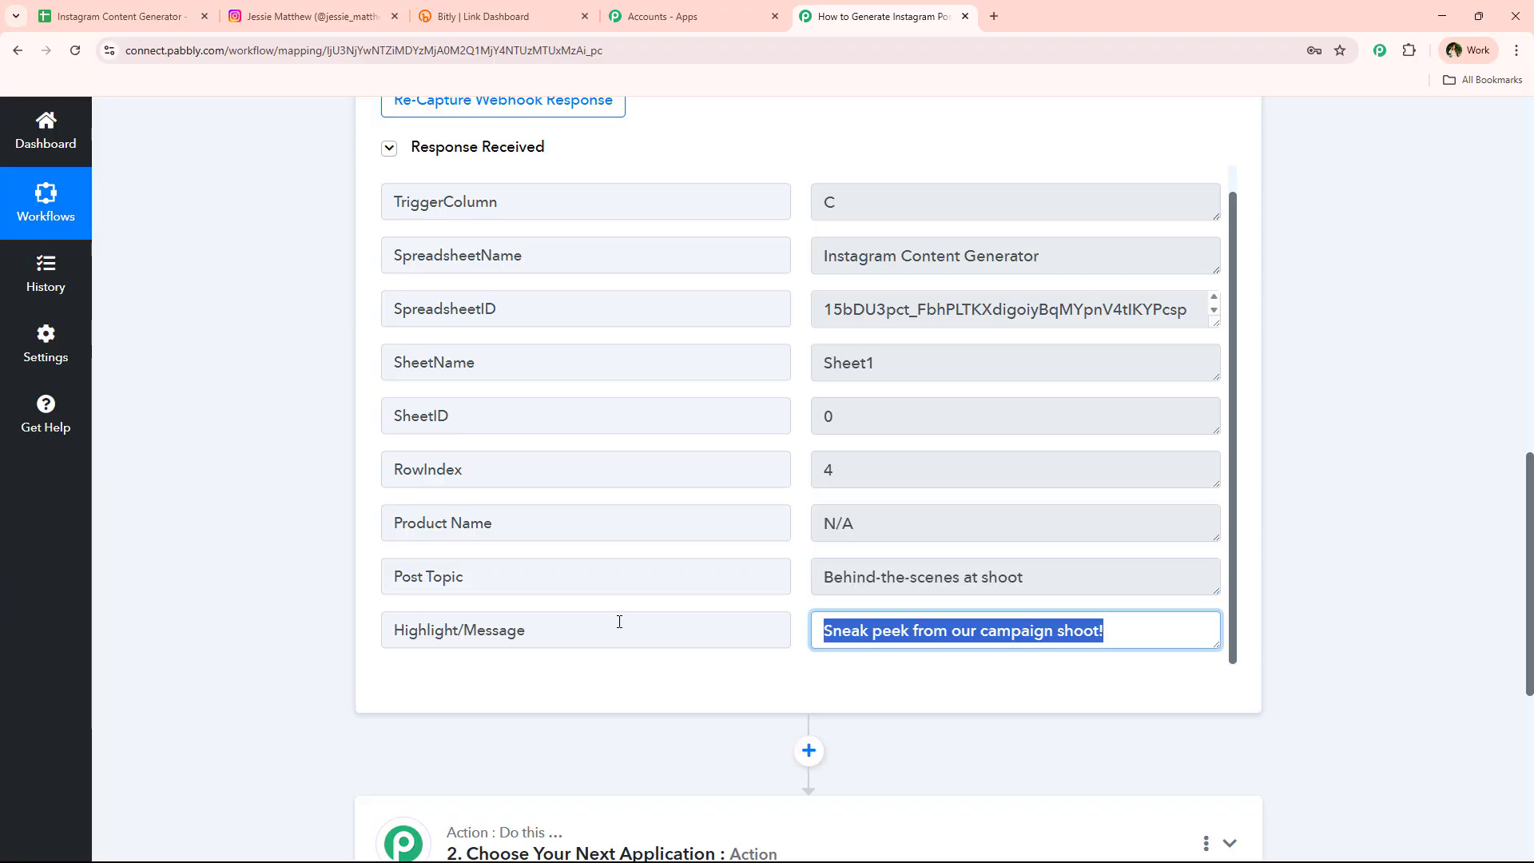
pyautogui.click(995, 584)
# Collapse the Google Sheets trigger and choose OpenAI (ChatGPT, DALL-E, Whisper) as the app for the second step
pyautogui.middleClick(289, 599)
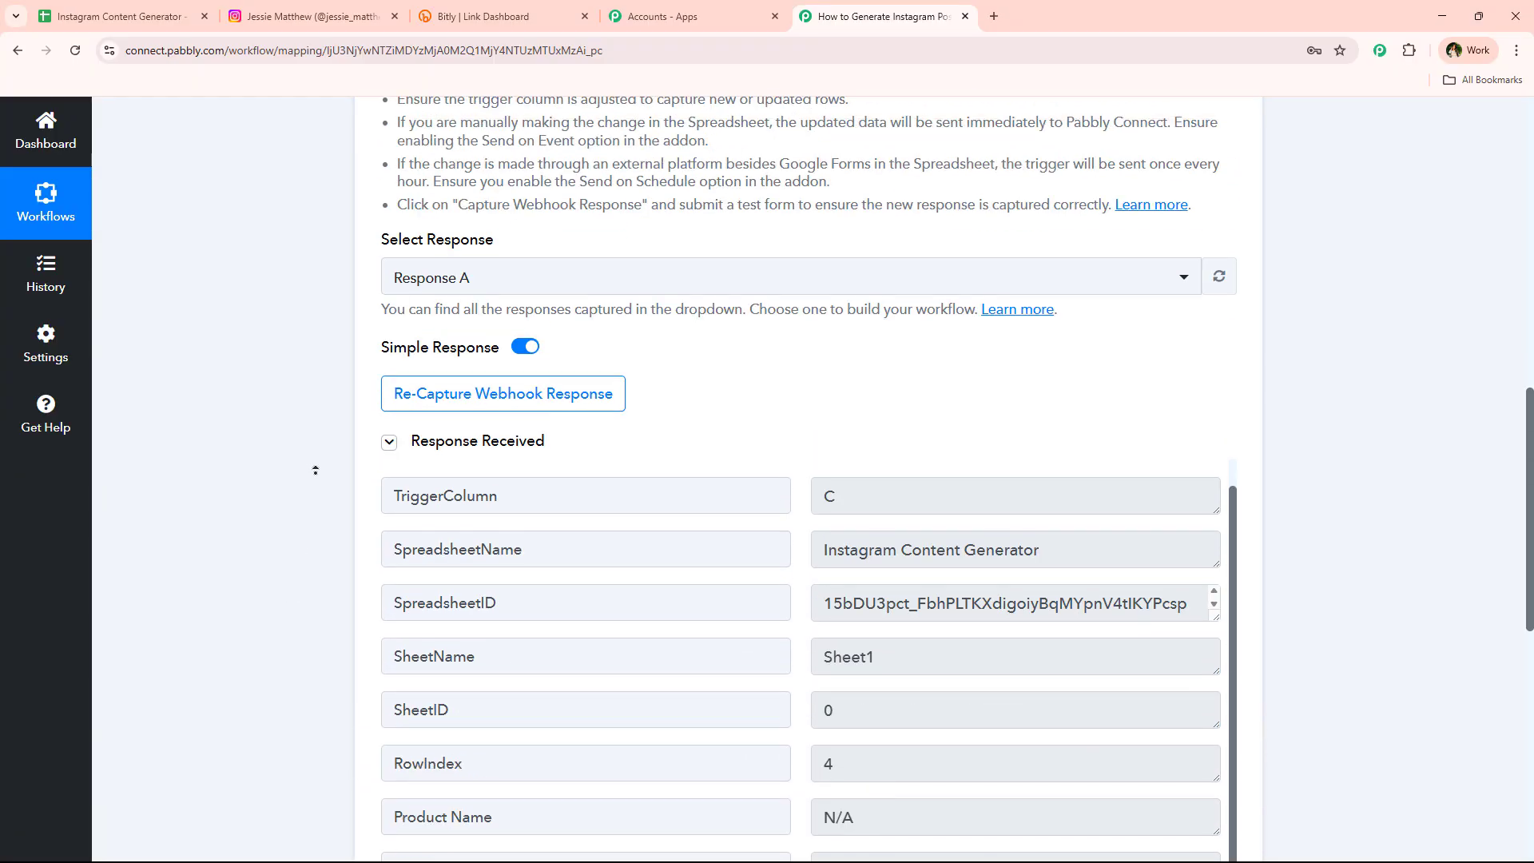
pyautogui.middleClick(316, 470)
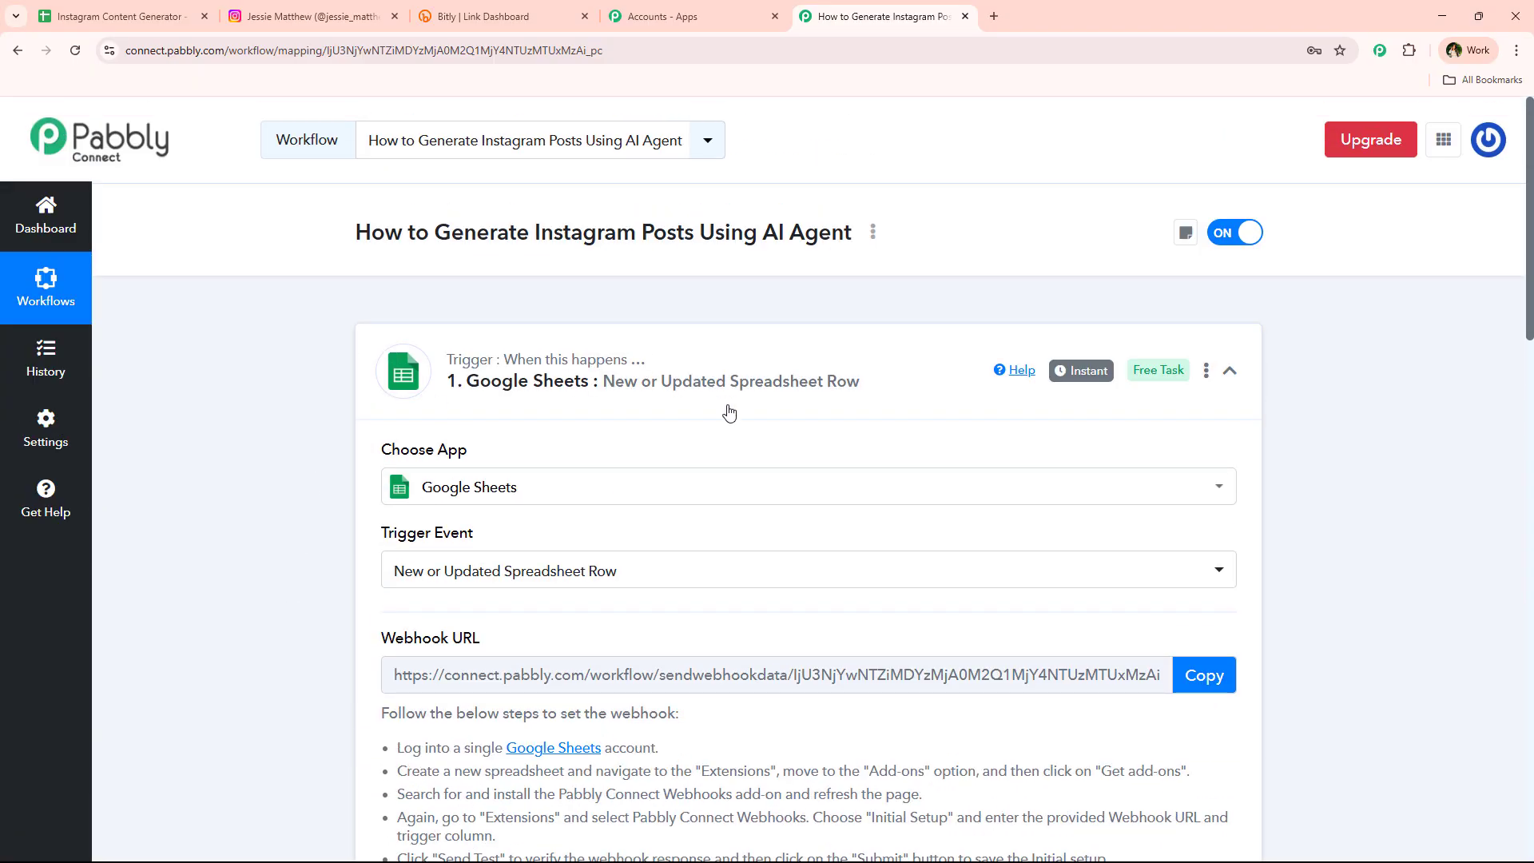
pyautogui.click(729, 412)
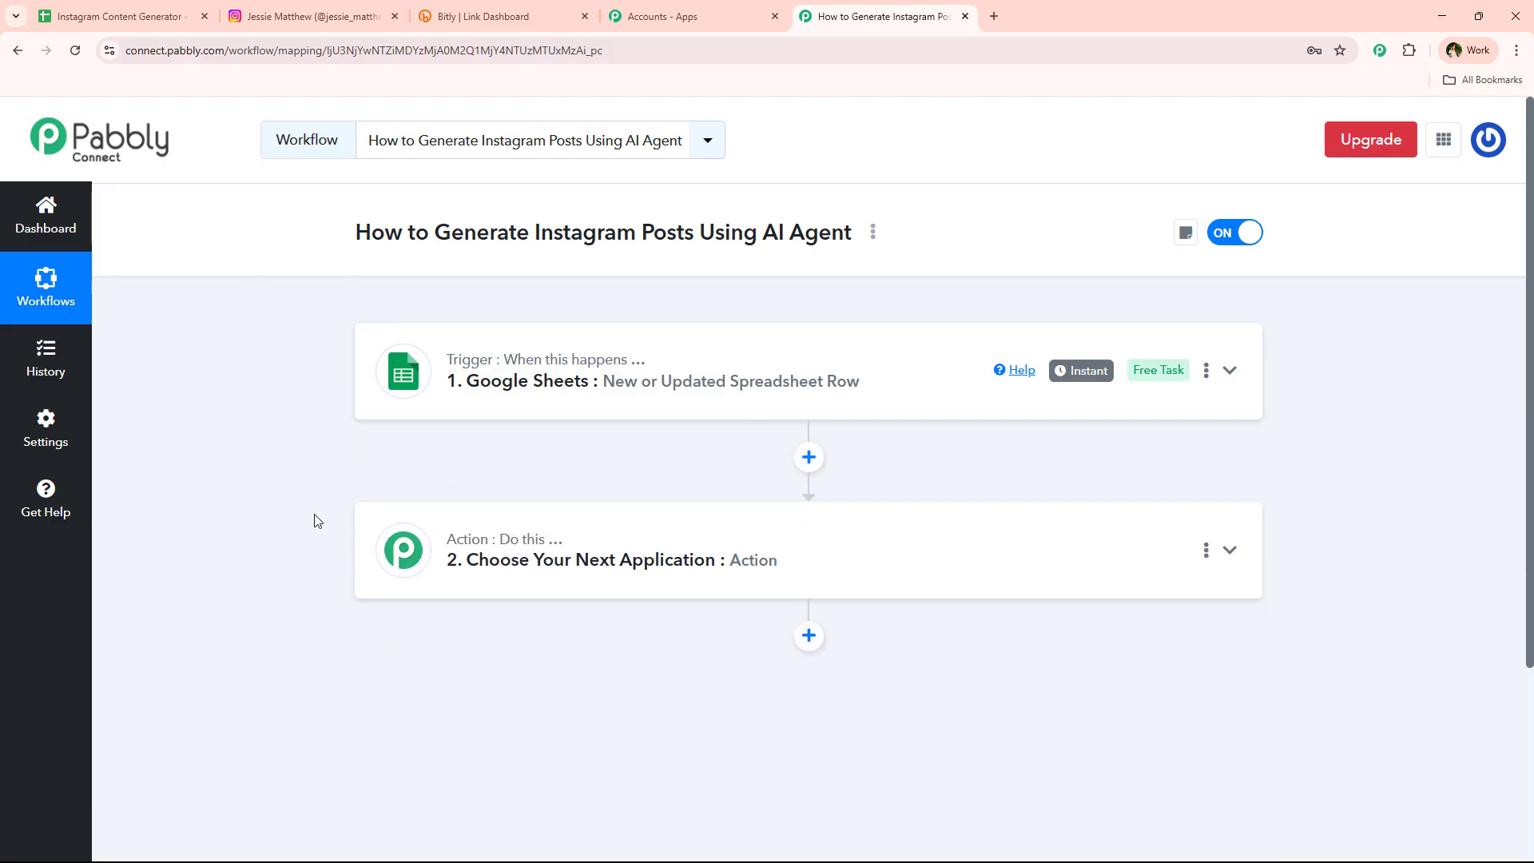
pyautogui.click(660, 566)
pyautogui.click(610, 442)
pyautogui.write('ope')
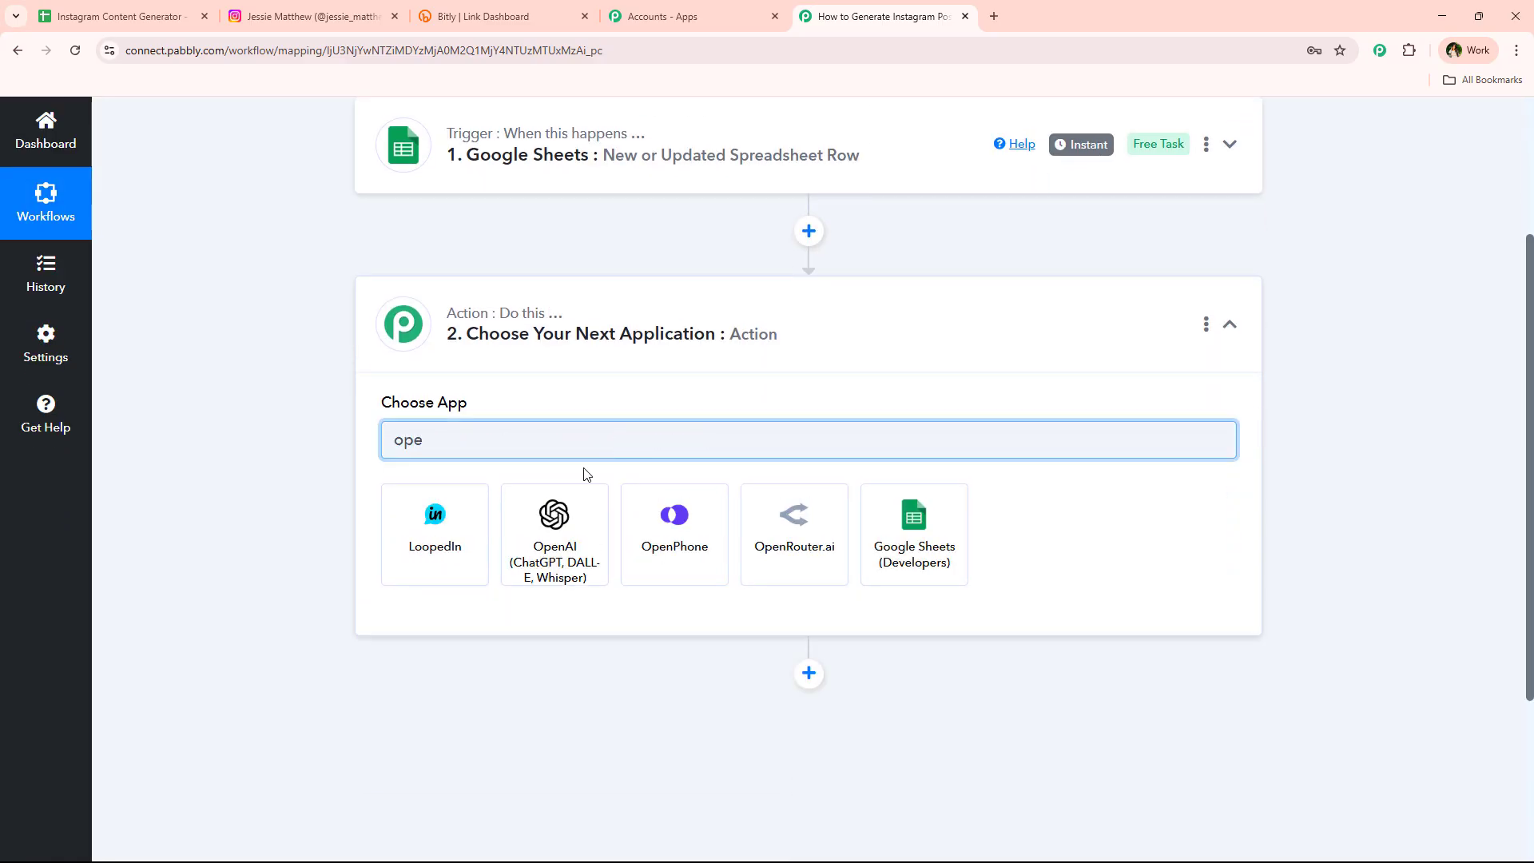
pyautogui.click(587, 503)
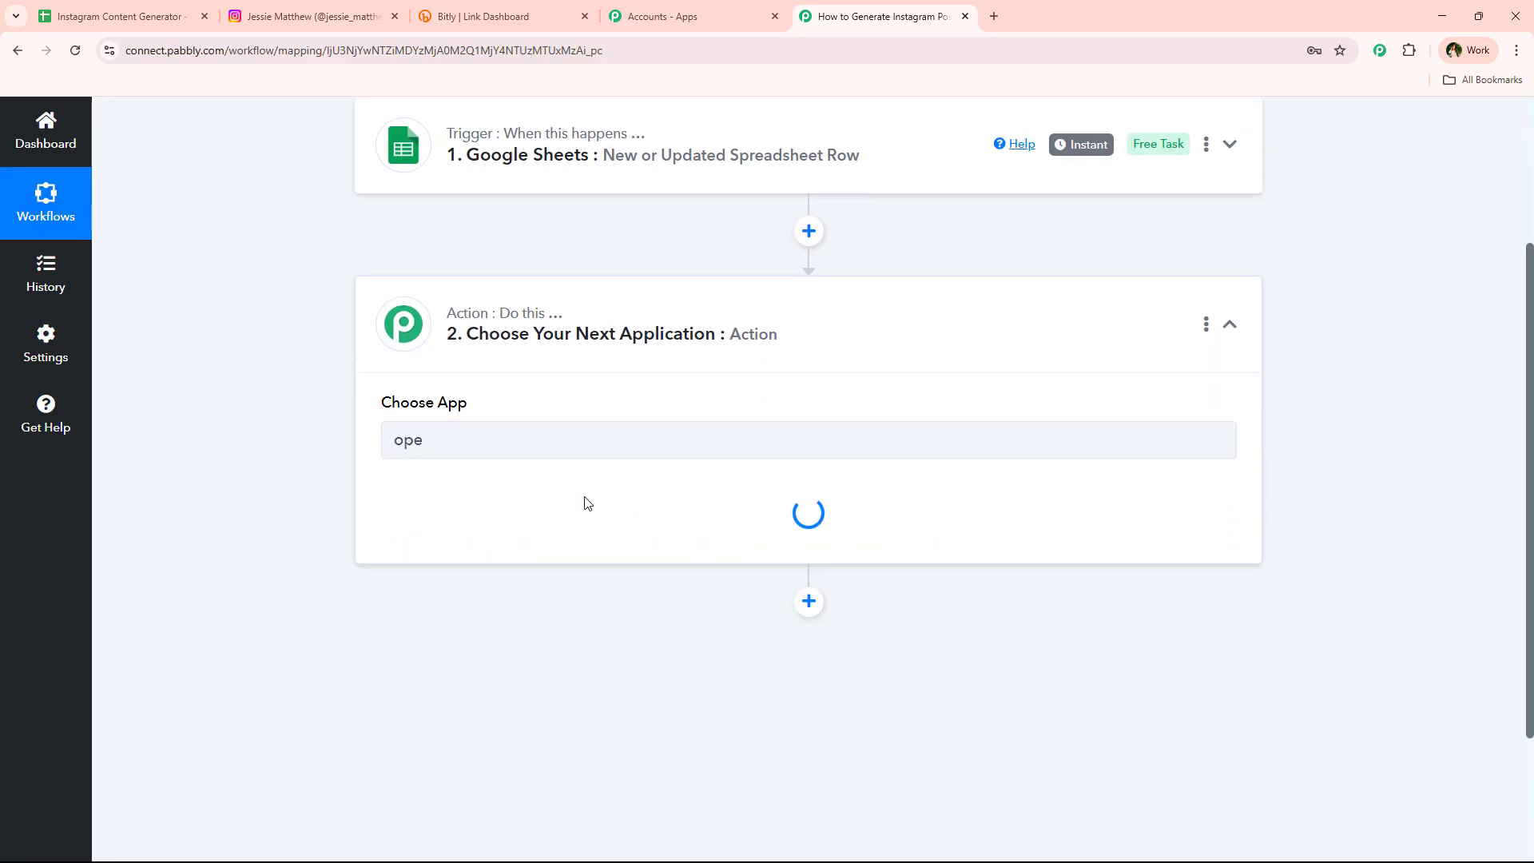
# Set the OpenAI step's action event to Generate Image (DALL-E)
pyautogui.moveTo(371, 493); pyautogui.dragTo(528, 533)
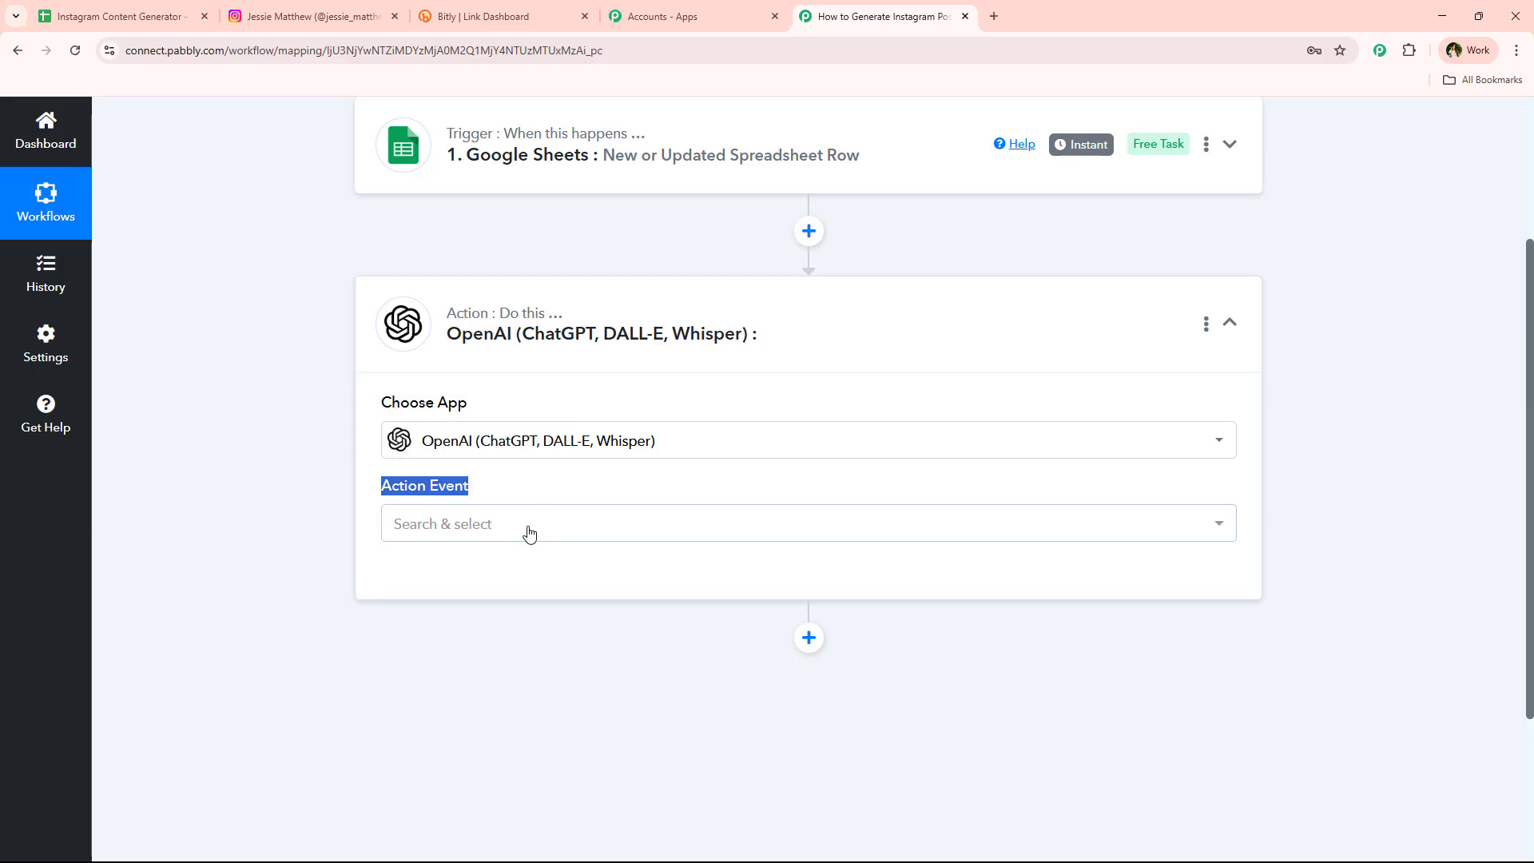
pyautogui.click(528, 534)
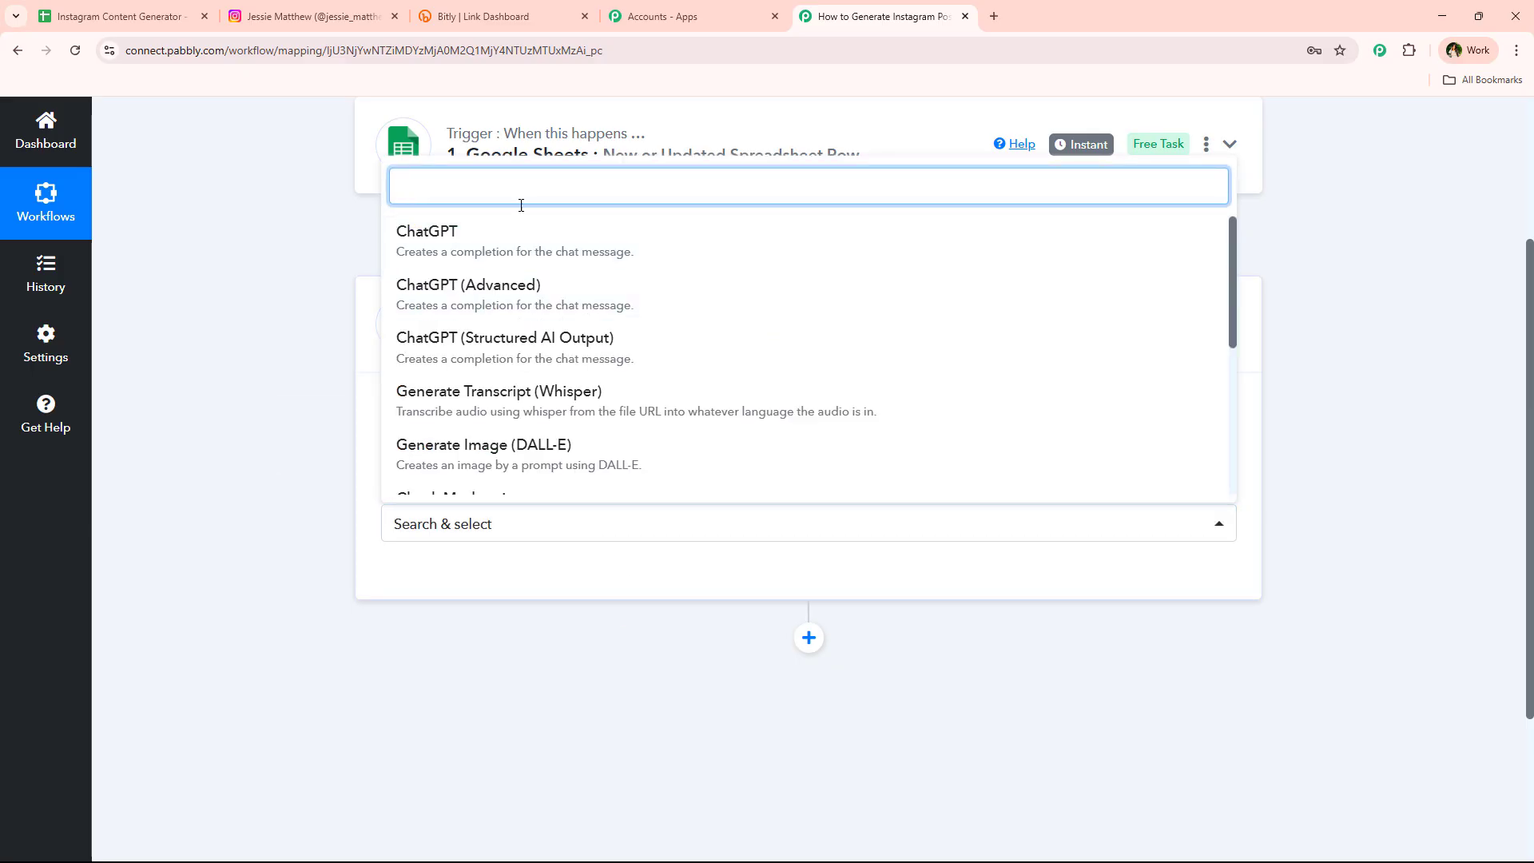
pyautogui.scroll(-2, 536, 320)
pyautogui.click(448, 383)
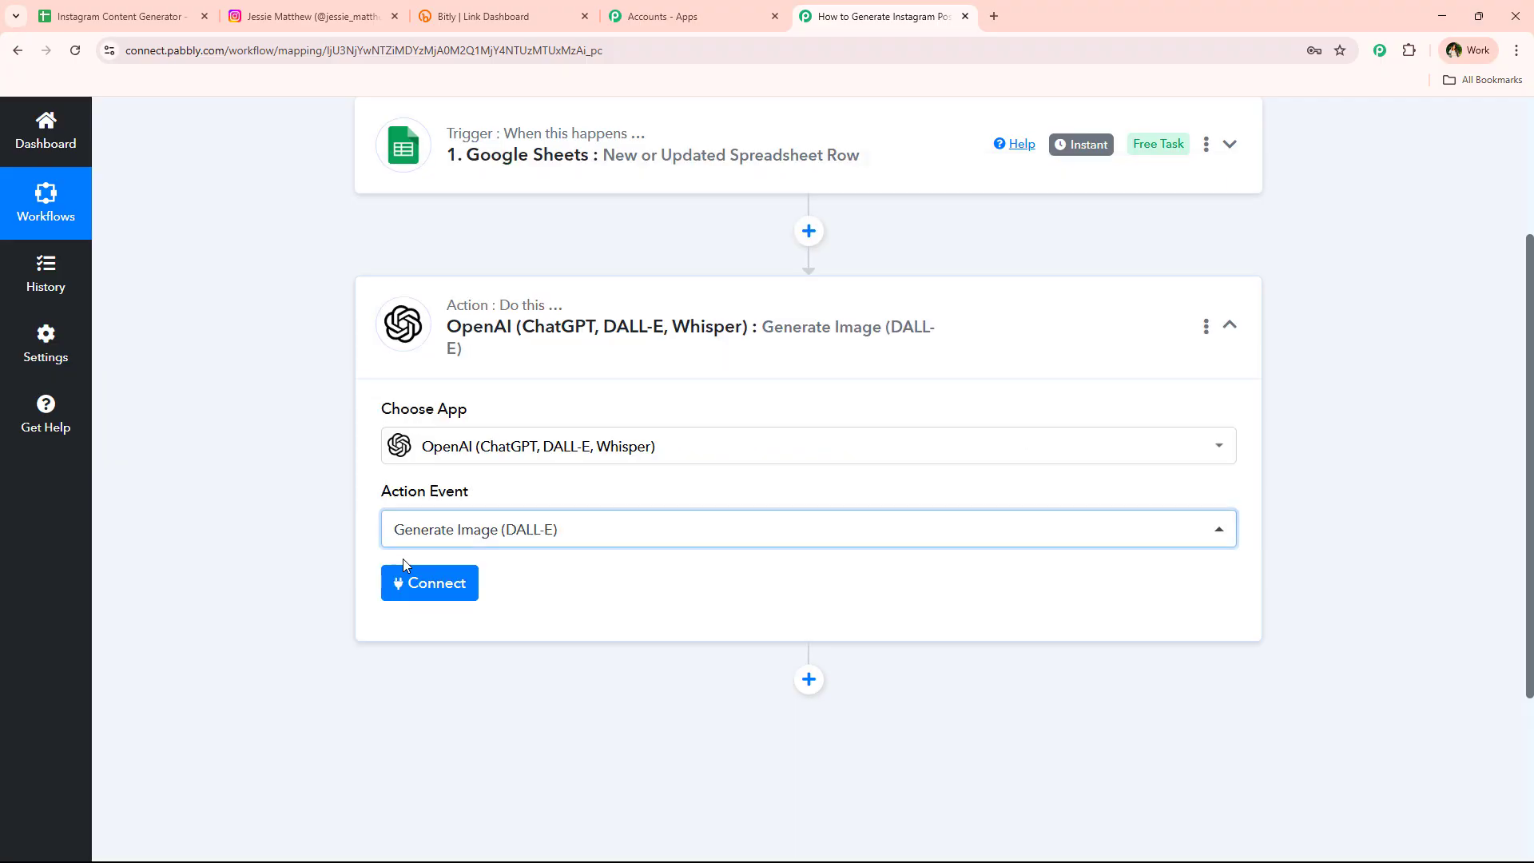
# Open the OpenAI account connection setup and compare the Add New Connection and Select Existing Connection options
pyautogui.click(417, 575)
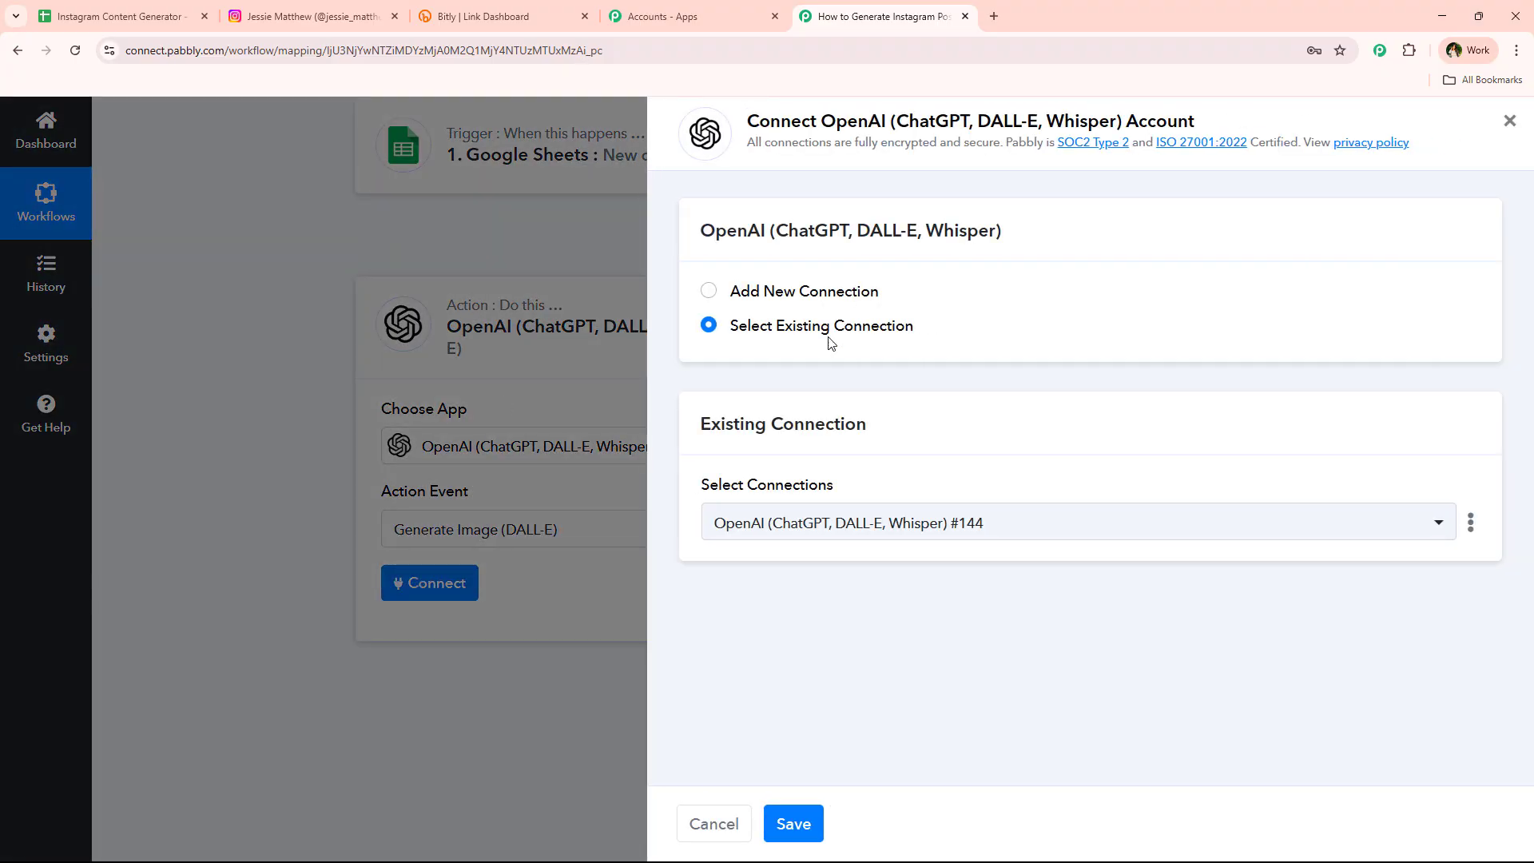
pyautogui.click(803, 294)
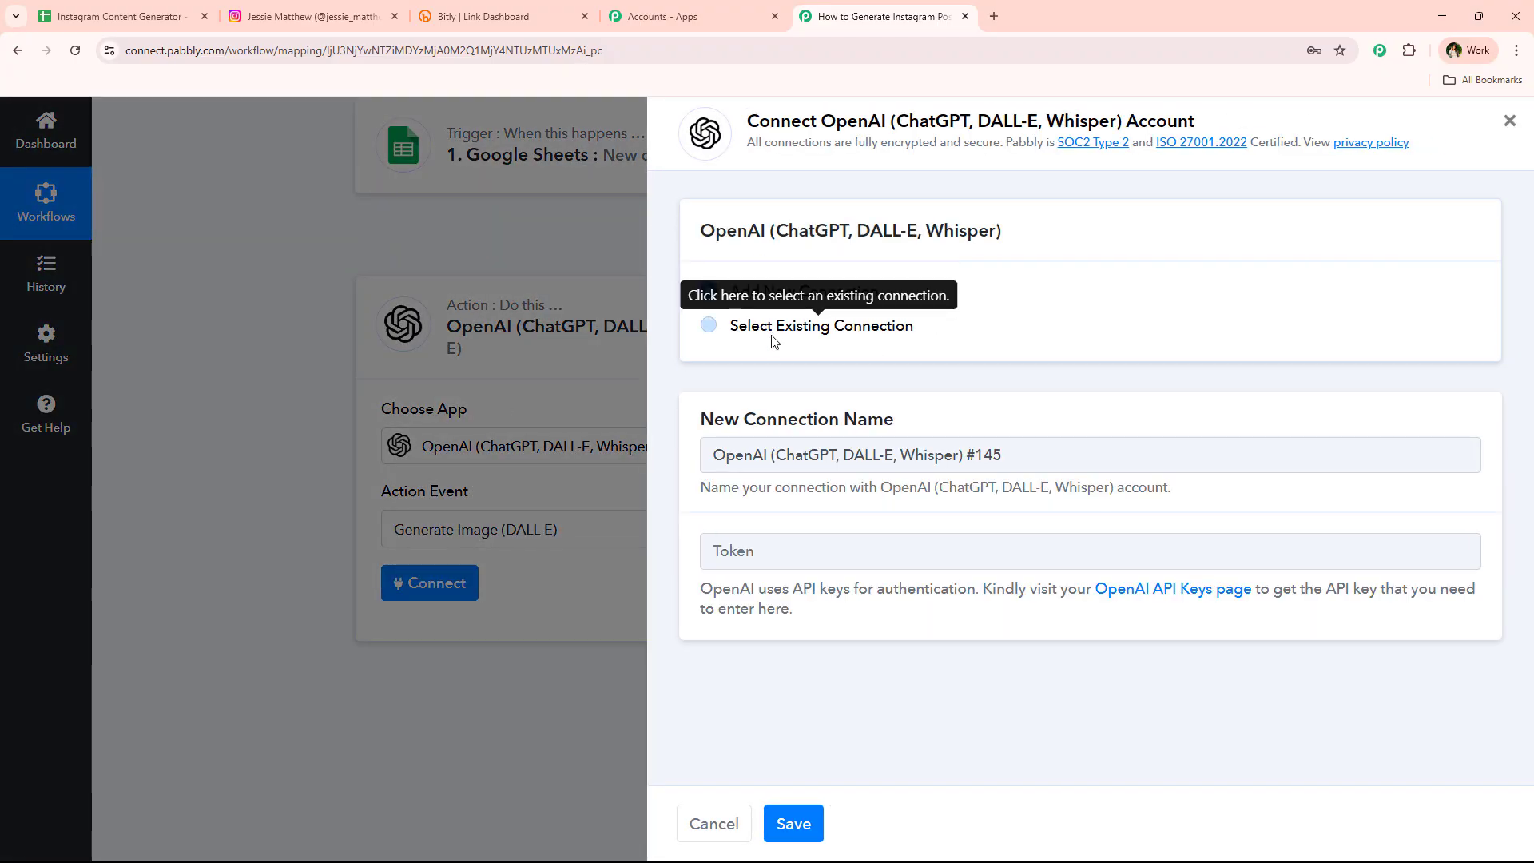
pyautogui.click(774, 342)
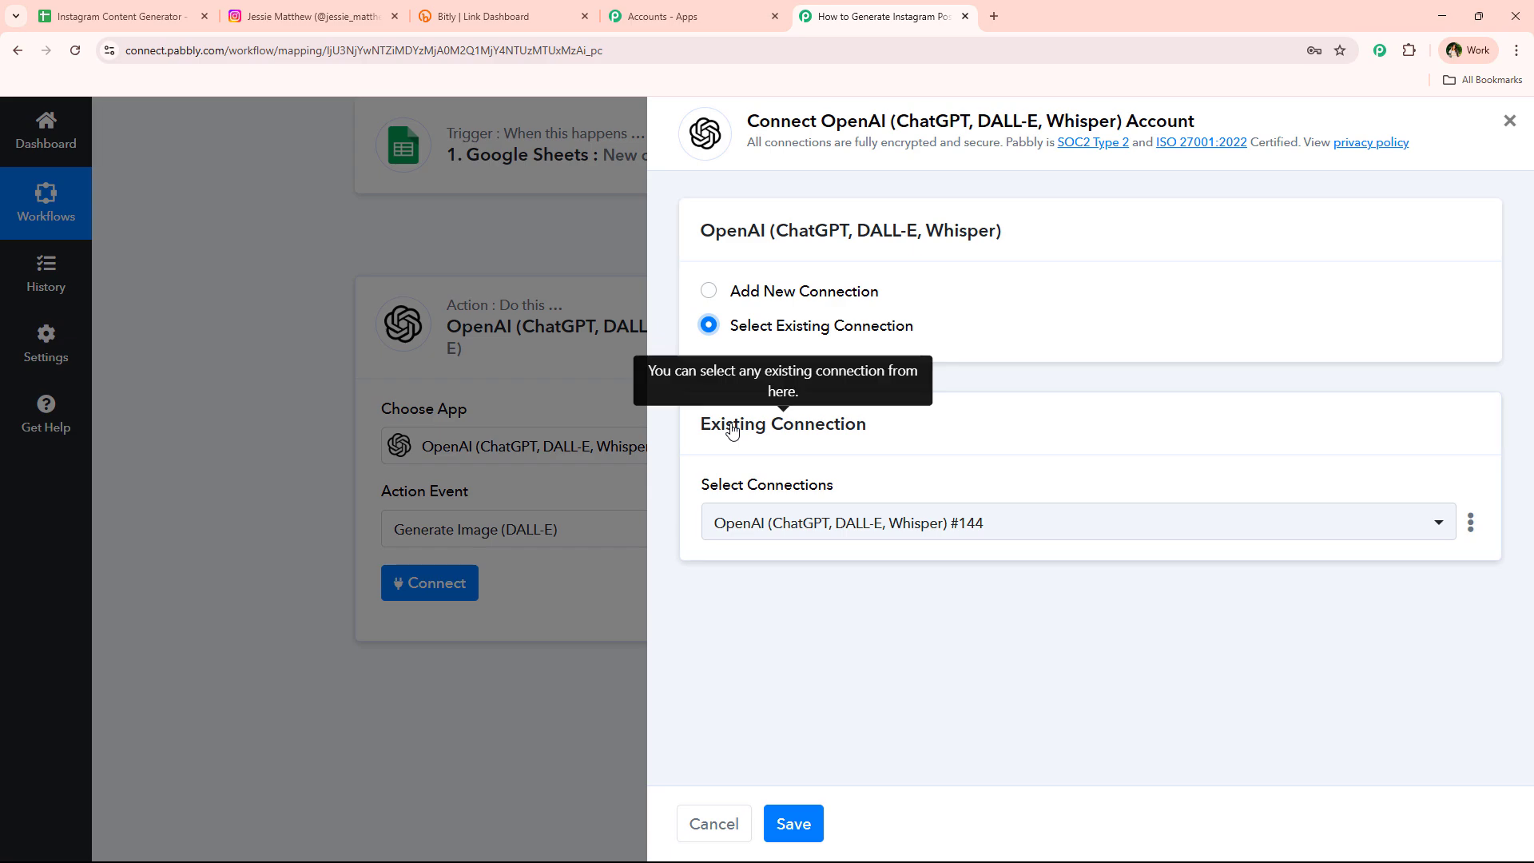
pyautogui.moveTo(724, 329); pyautogui.dragTo(912, 350)
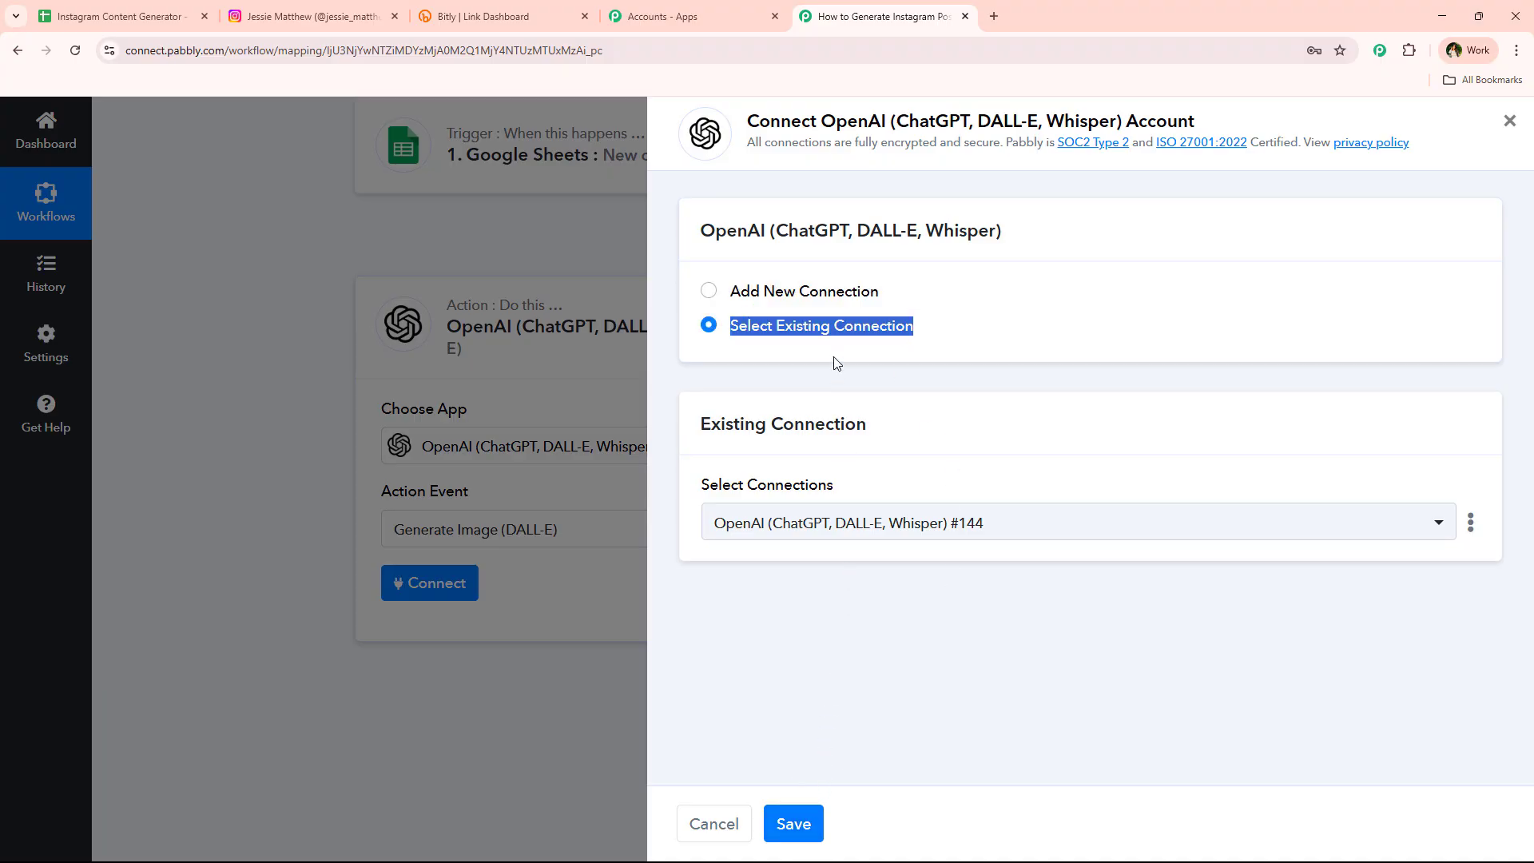
# Choose Add New Connection for OpenAI and read the instructions for obtaining the API key
pyautogui.click(803, 292)
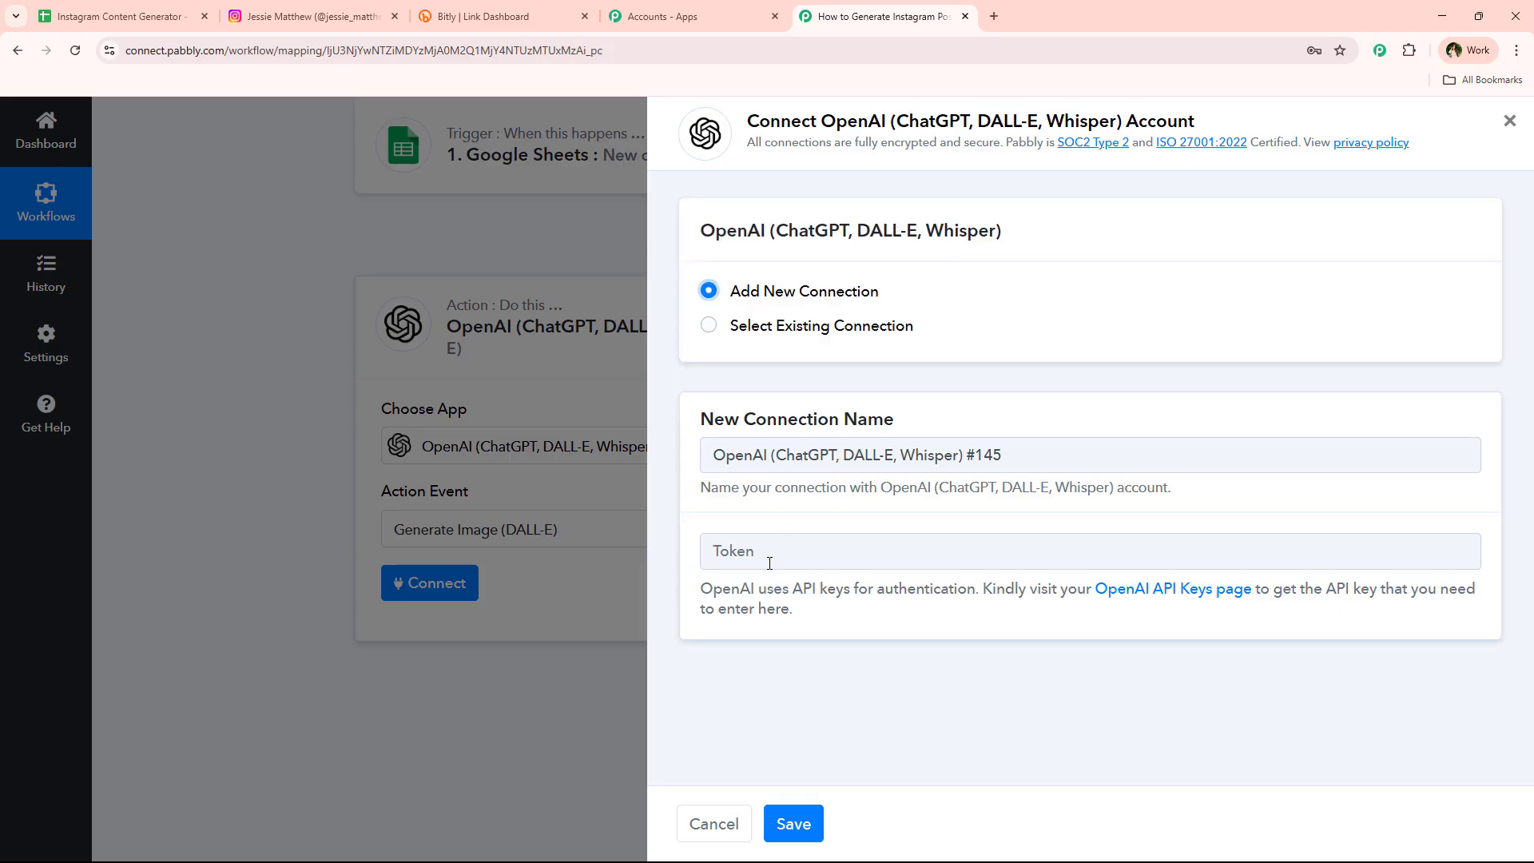
pyautogui.tripleClick(751, 601)
pyautogui.click(916, 636)
pyautogui.moveTo(981, 588); pyautogui.dragTo(1483, 619)
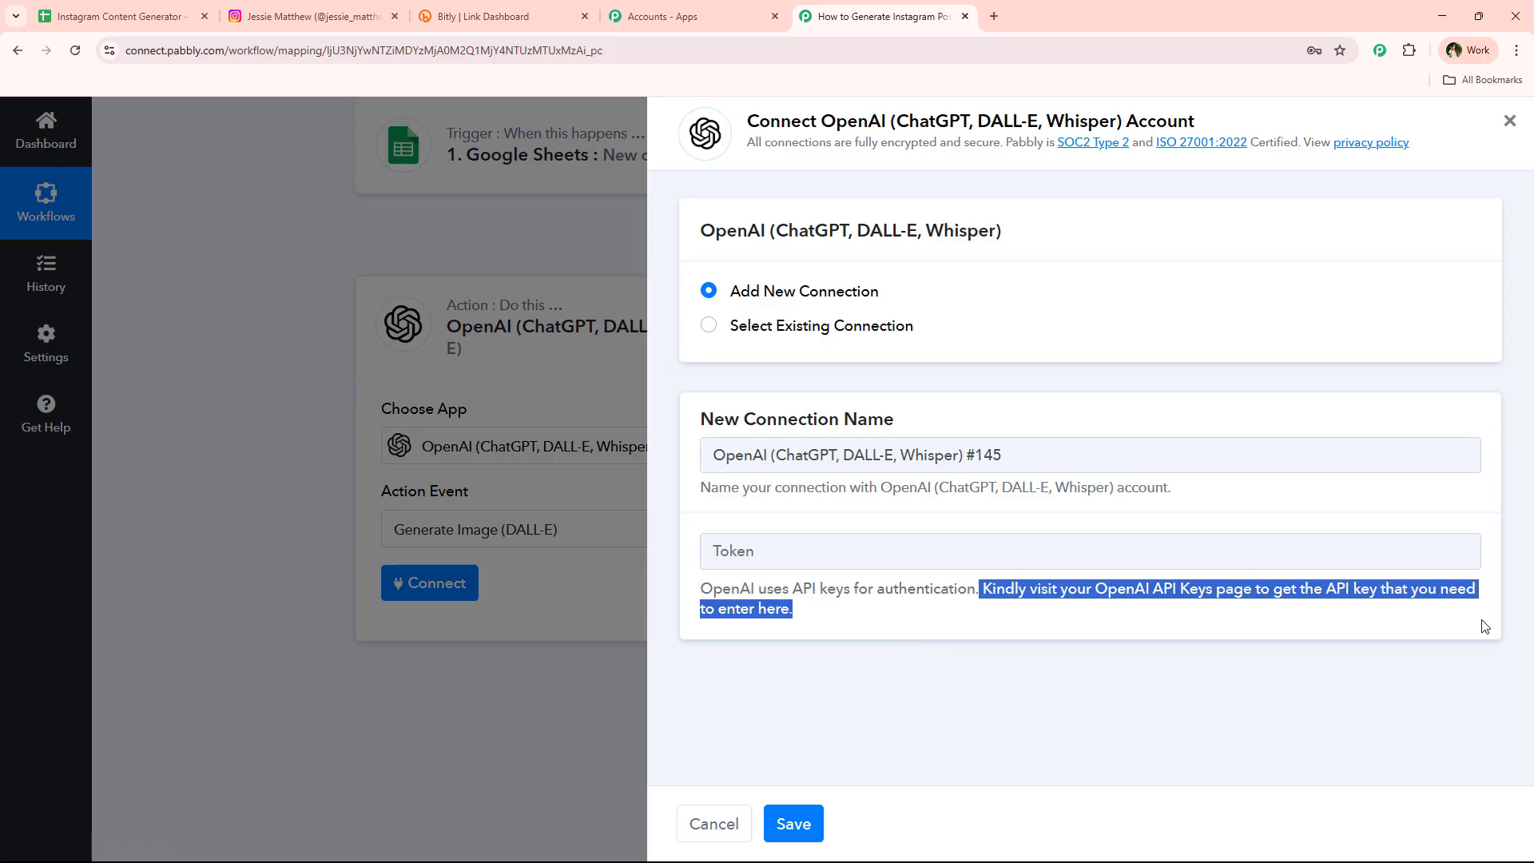
pyautogui.click(1082, 723)
# Open the OpenAI API Keys page, view the form for creating a new secret key and cancel it
pyautogui.click(1156, 591)
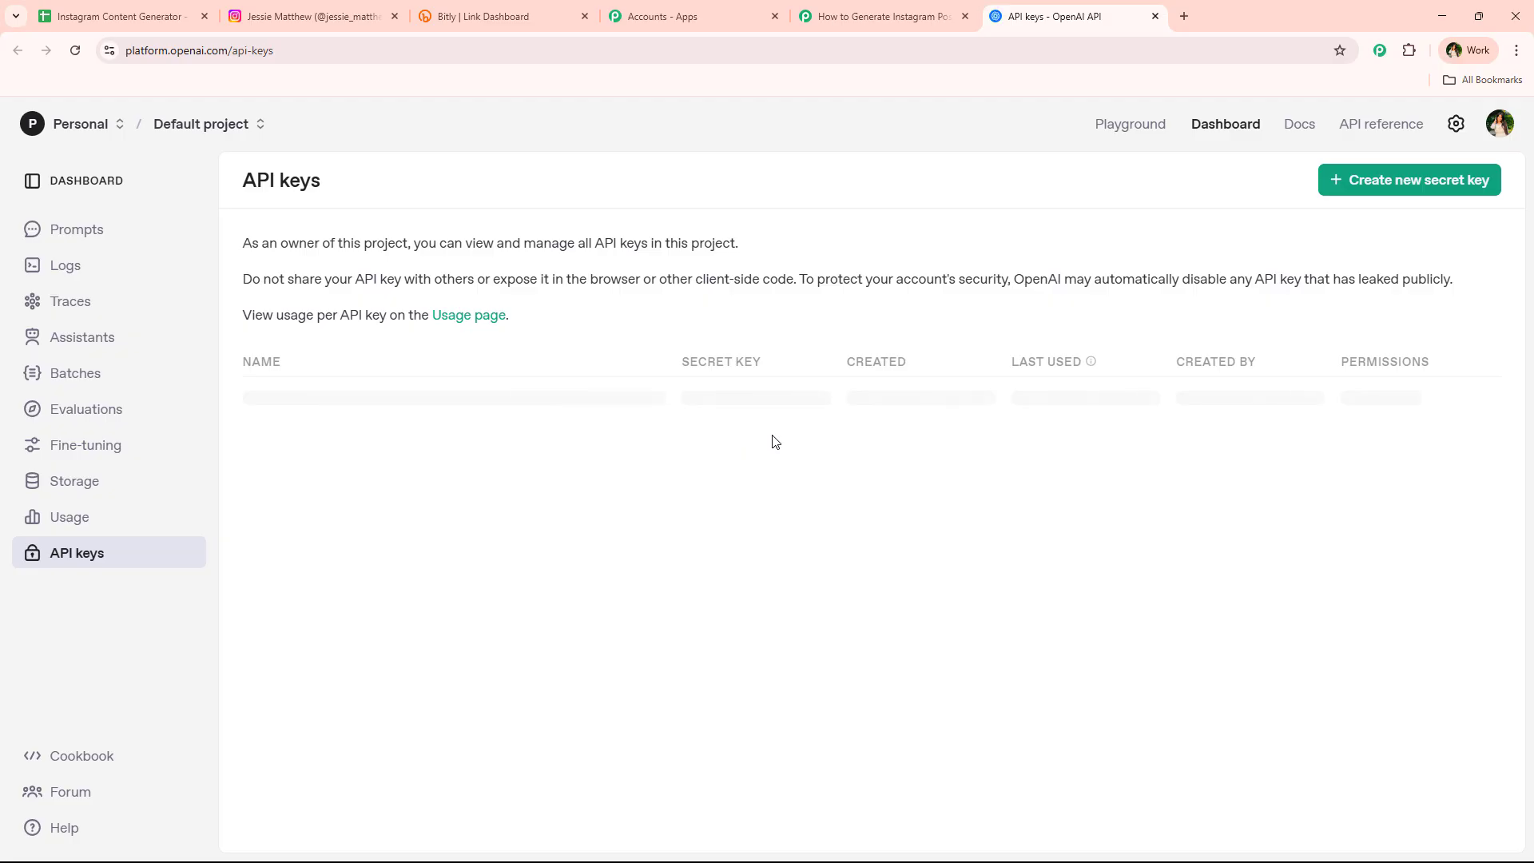
pyautogui.click(1465, 179)
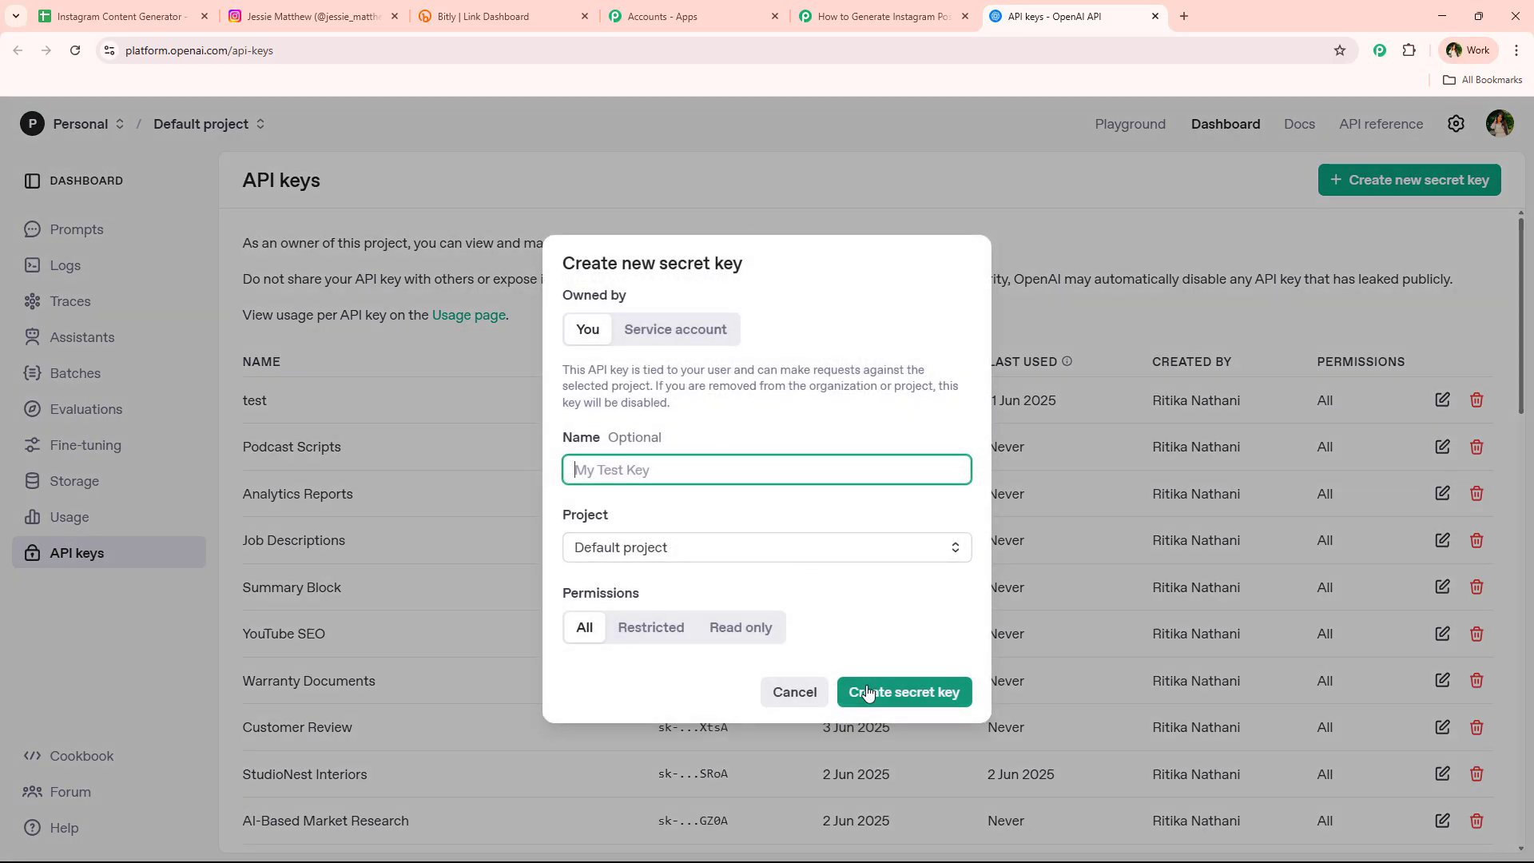
pyautogui.click(820, 704)
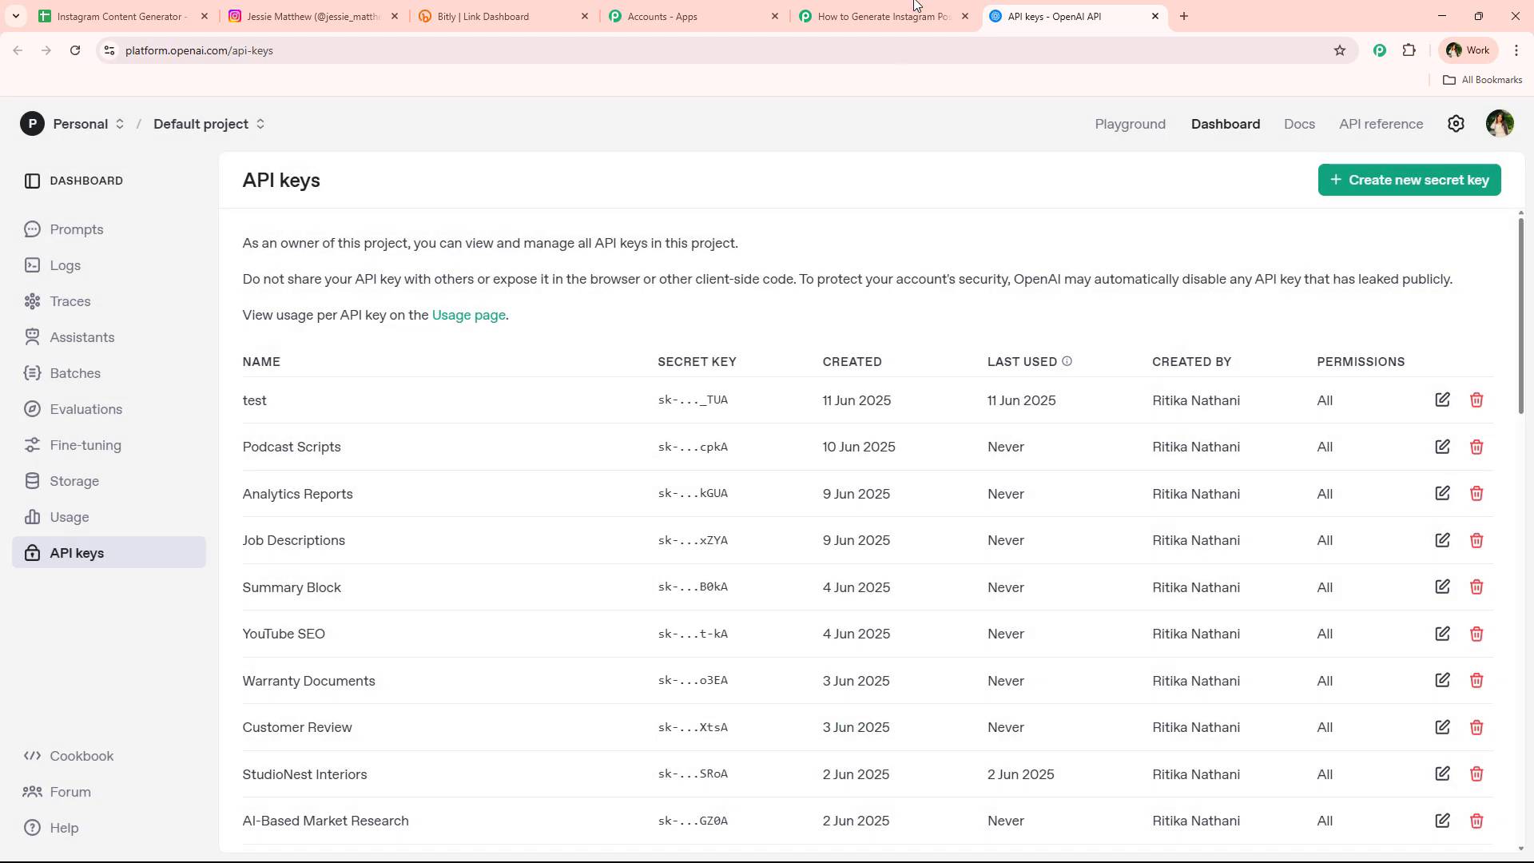
# Close the API keys page, enter the OpenAI API key as the token for the new connection in the workflow, and save it
pyautogui.click(914, 13)
pyautogui.click(1155, 16)
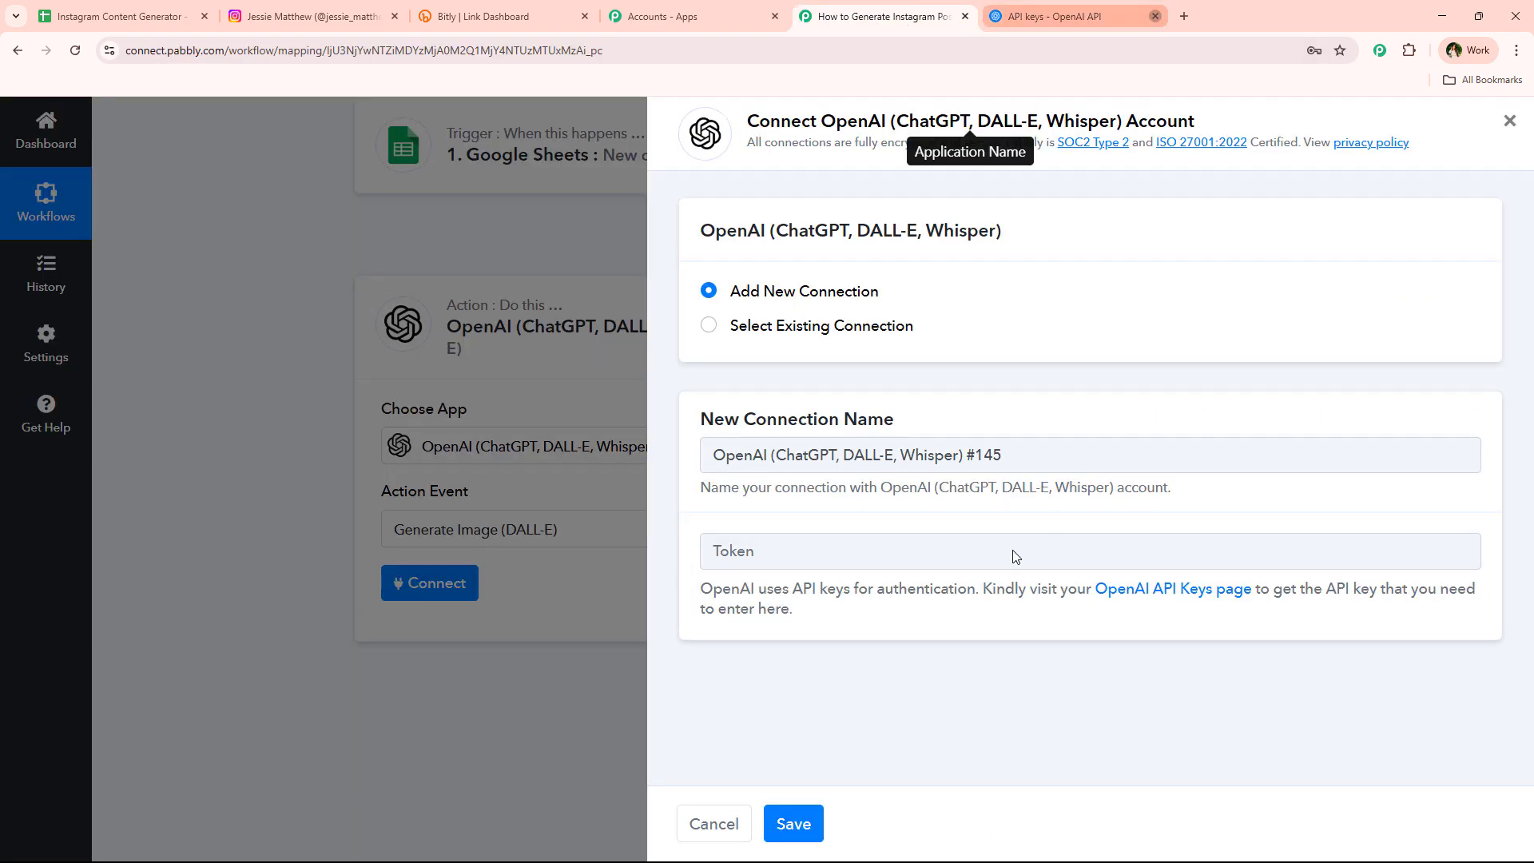
pyautogui.click(1014, 551)
pyautogui.click(890, 707)
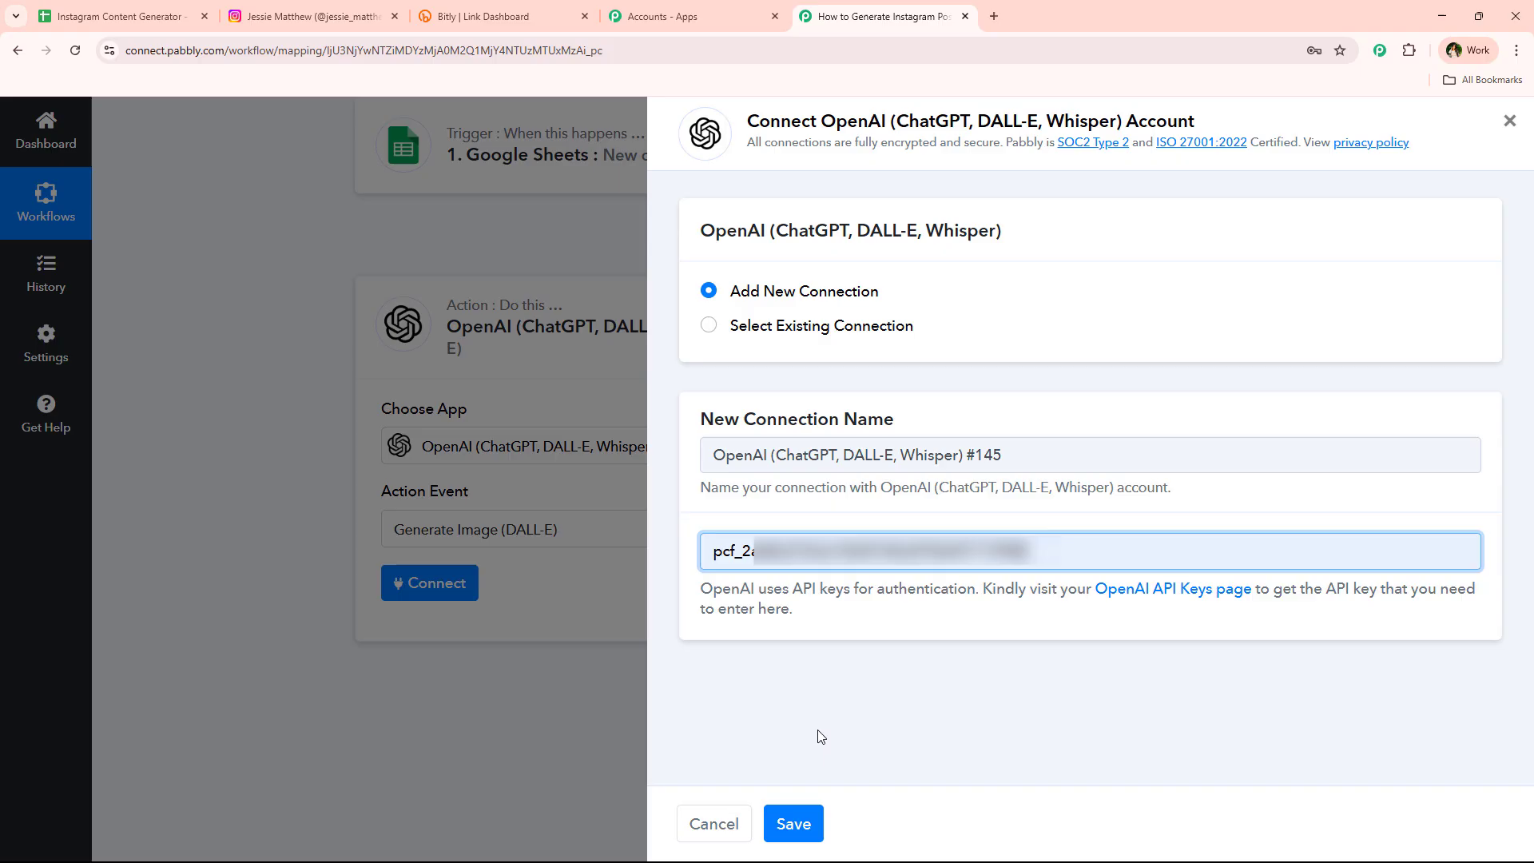
pyautogui.click(793, 821)
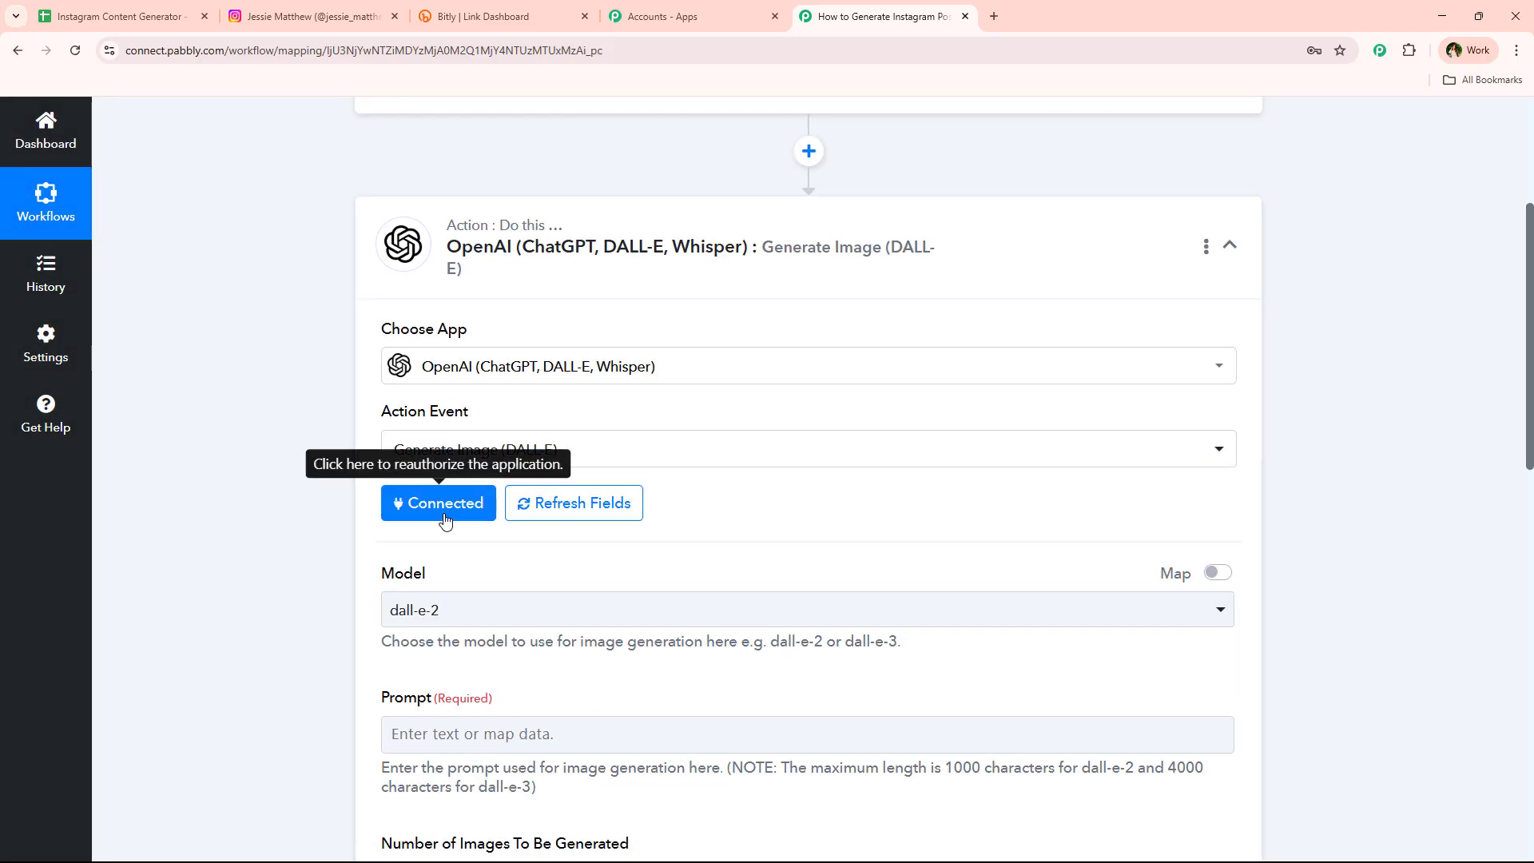
# Set the image generation model to dall-e-3
pyautogui.scroll(-3, 337, 351)
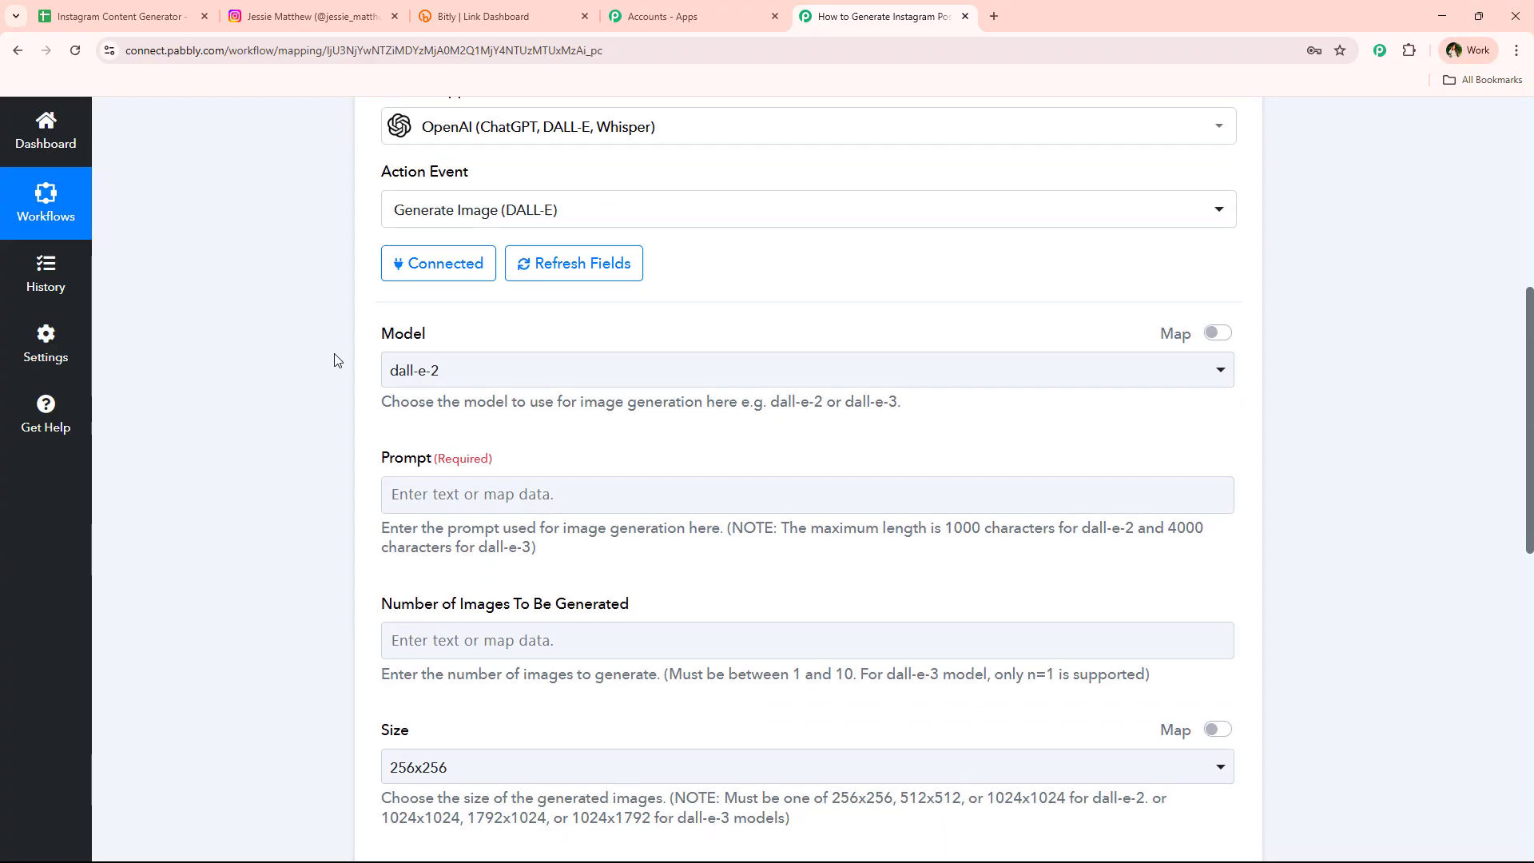
pyautogui.click(402, 377)
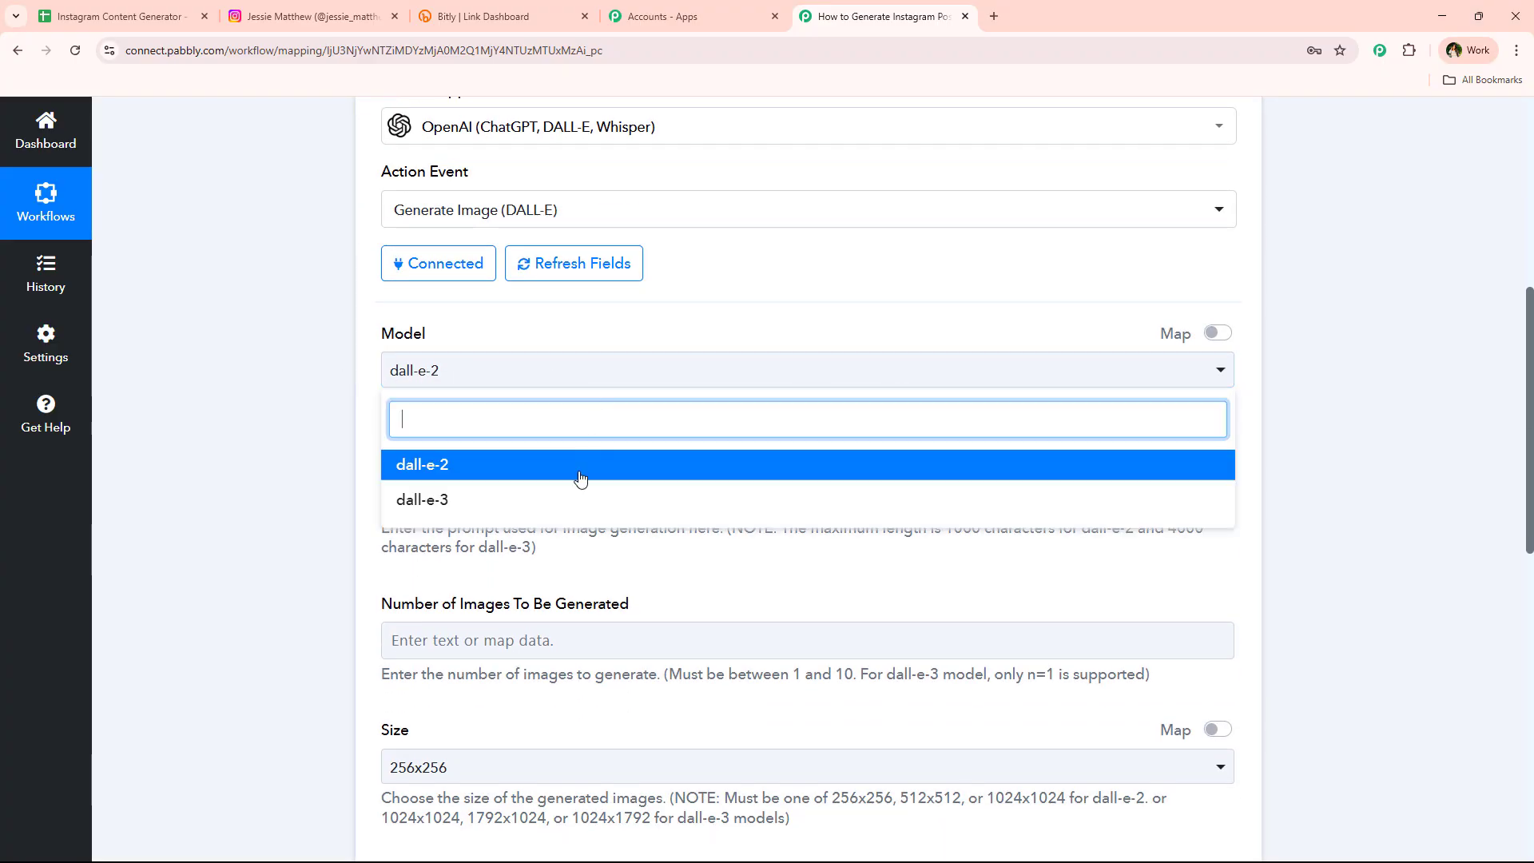
pyautogui.click(495, 509)
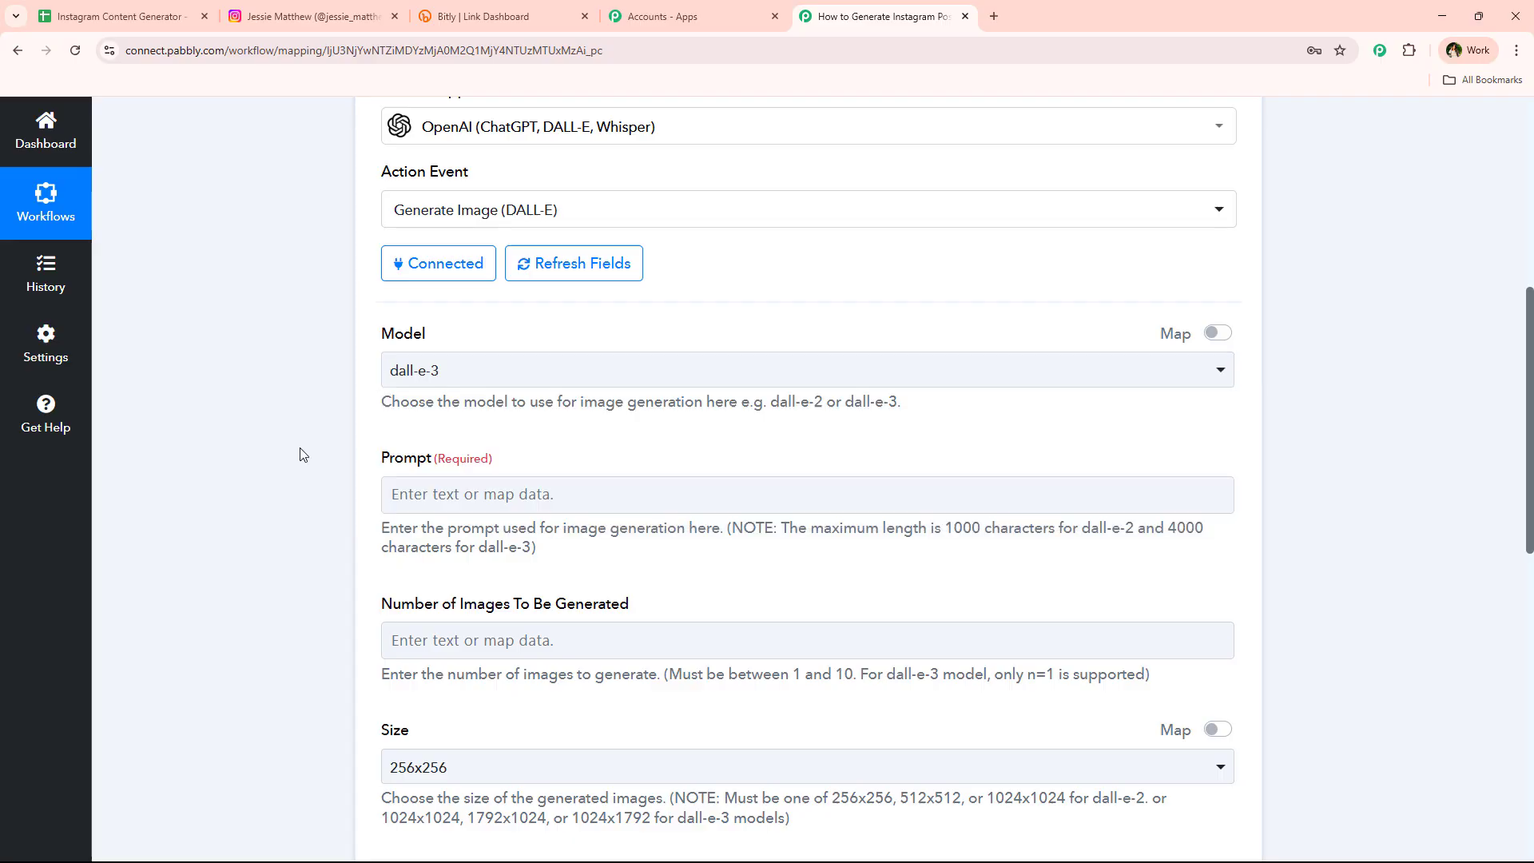
# Enter a prompt for a high-quality, aesthetic Instagram-style image without text, using {{Post Topic}} as the idea and {{Highlight/Message}} as the theme
pyautogui.scroll(-1, 302, 466)
pyautogui.scroll(-2, 302, 466)
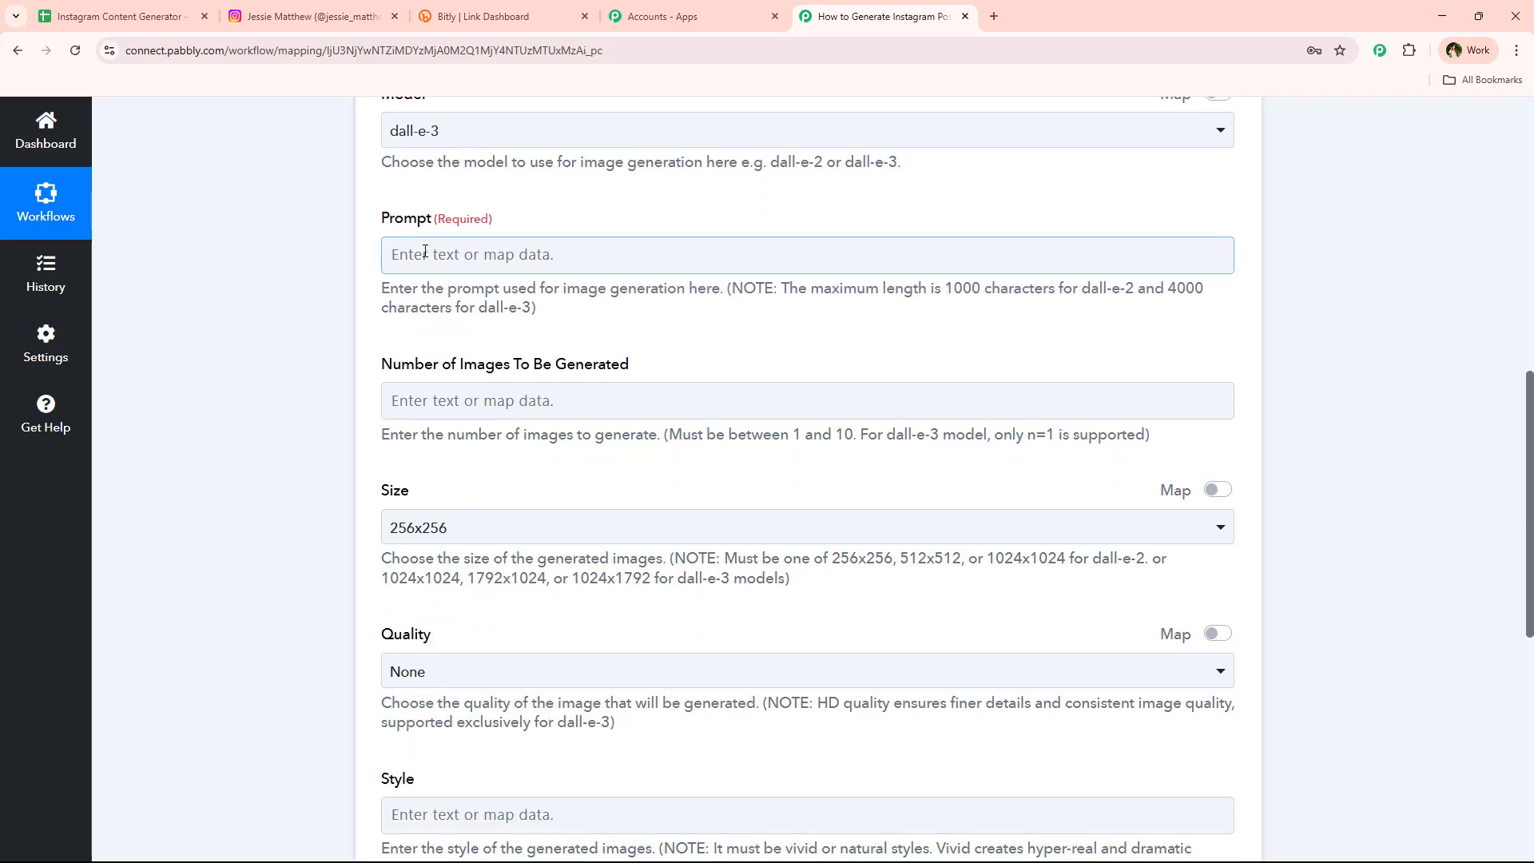
pyautogui.click(526, 250)
pyautogui.write("Create a high-quality, aesthetic Instagram-style image that visually represents the idea '{{Post Topic}}' with the theme '{{Highlight/Message}}'. The image should be visually appealing, vibrant, and on-brand for a modern lifestyle or beauty-focused Instagram feed. Avoid adding any text in the image")
pyautogui.scroll(2, 336, 423)
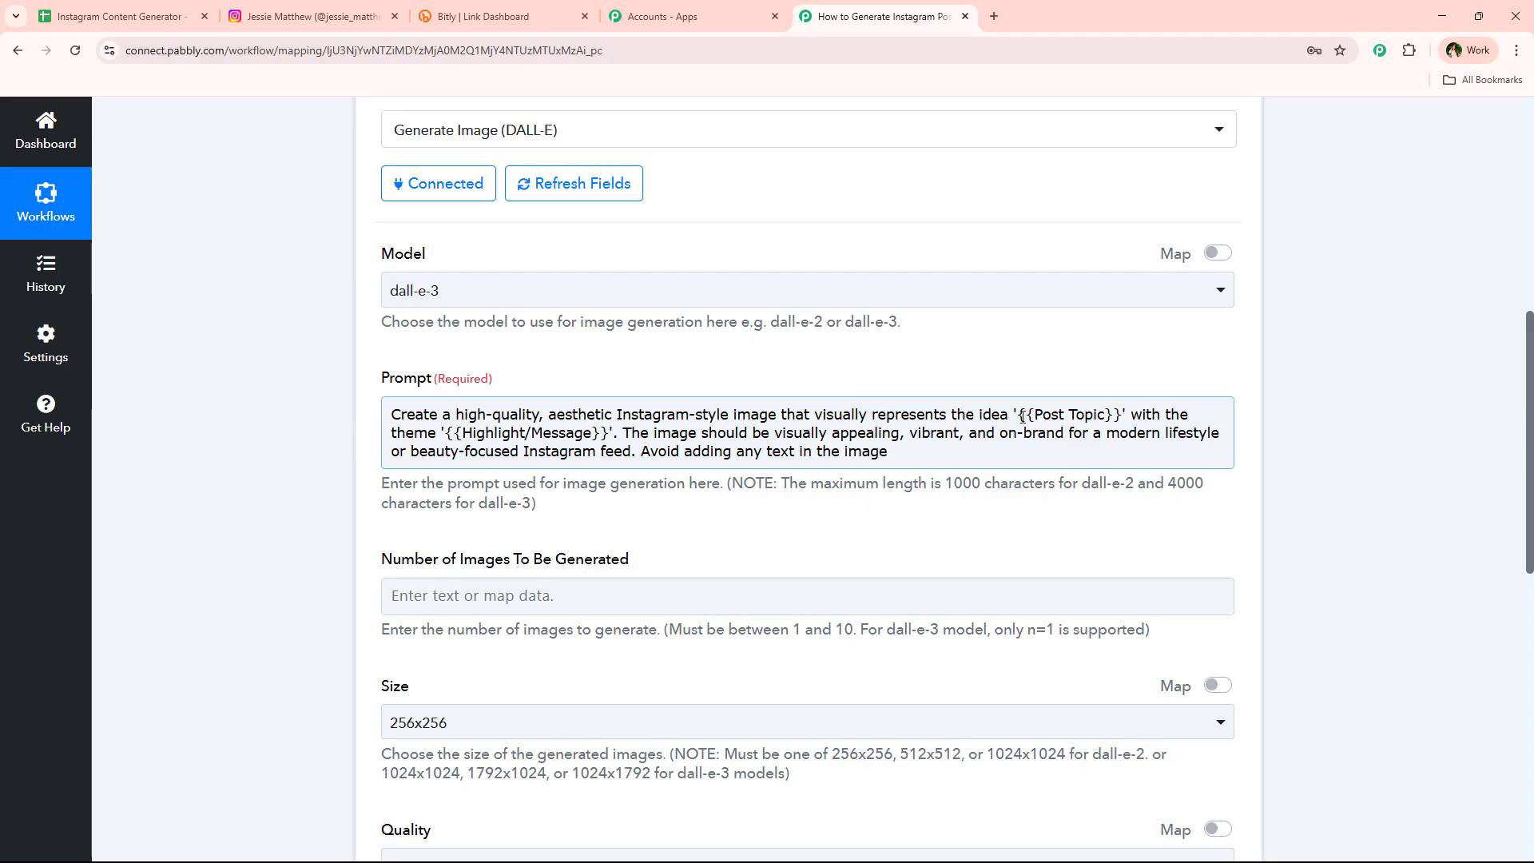
pyautogui.moveTo(1016, 415); pyautogui.dragTo(1120, 416)
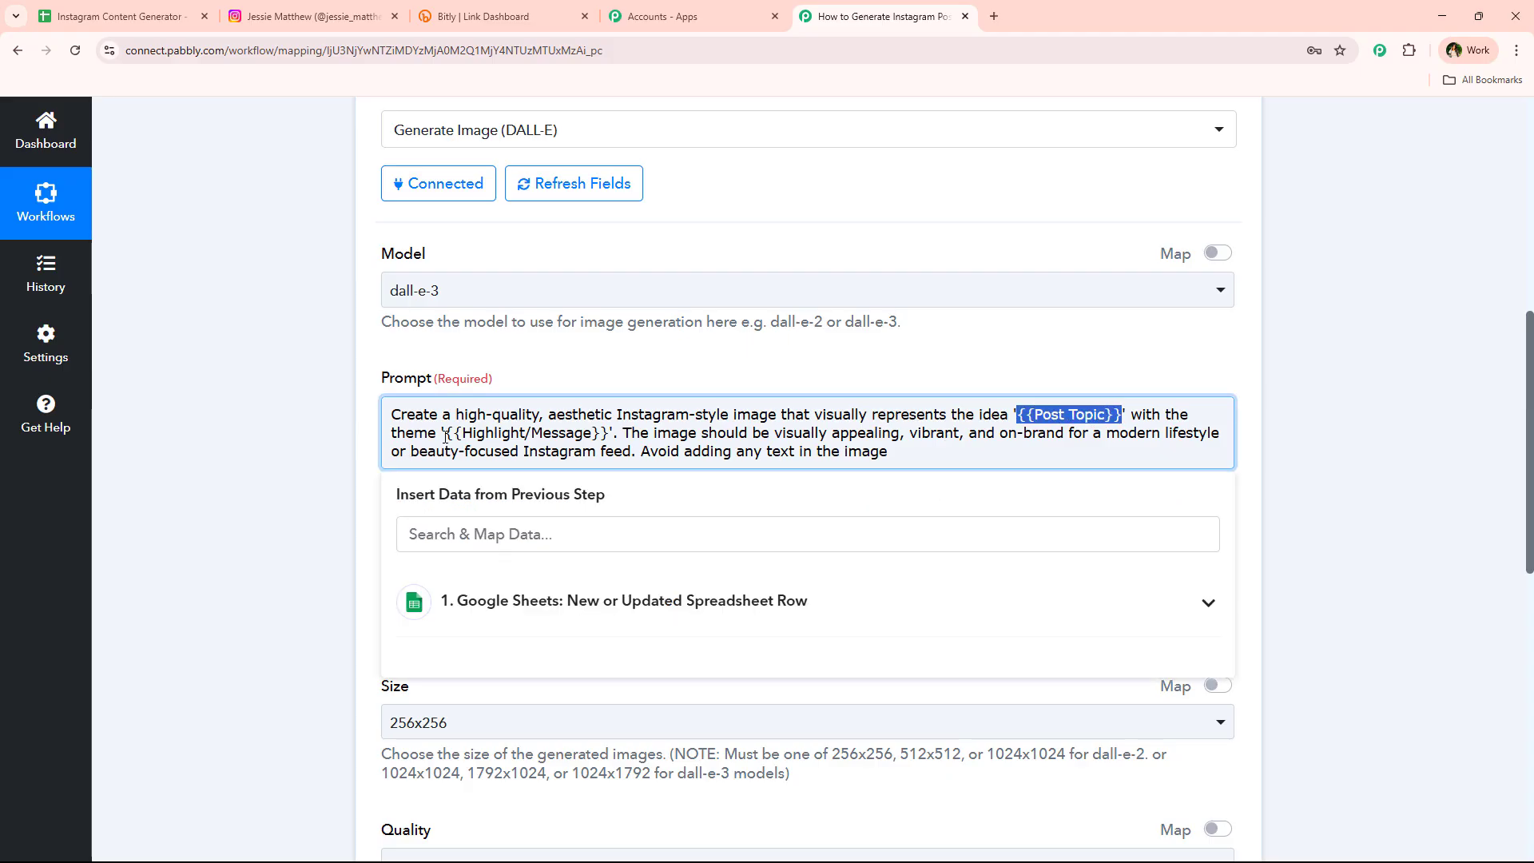
pyautogui.moveTo(446, 435); pyautogui.dragTo(609, 434)
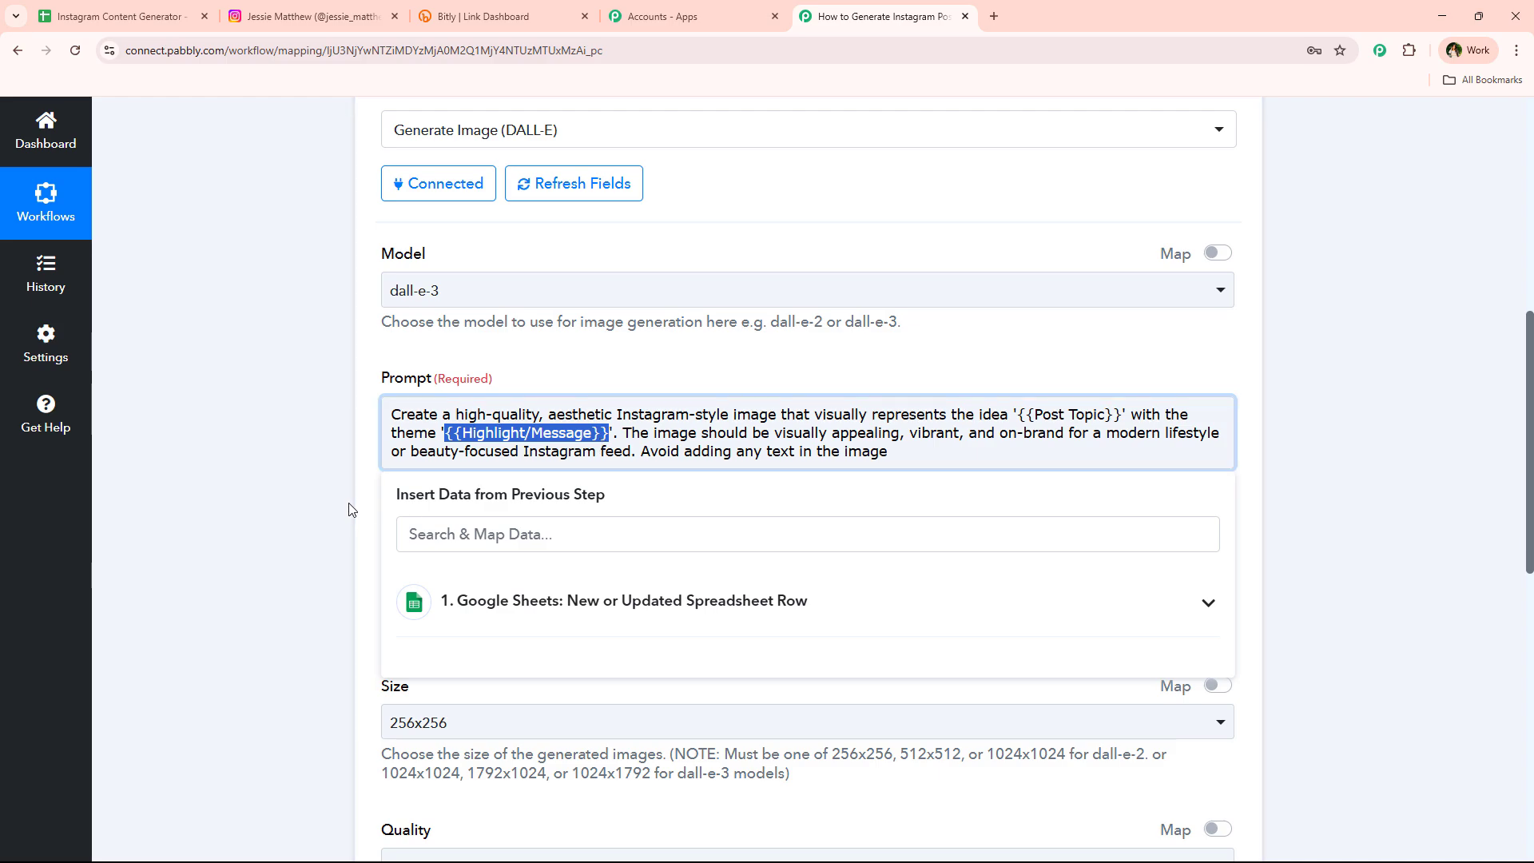
# Replace the {{Post Topic}} placeholder in the prompt with the mapped Post Topic value from the Google Sheets trigger
pyautogui.scroll(-1, 349, 509)
pyautogui.moveTo(1018, 333); pyautogui.dragTo(1124, 334)
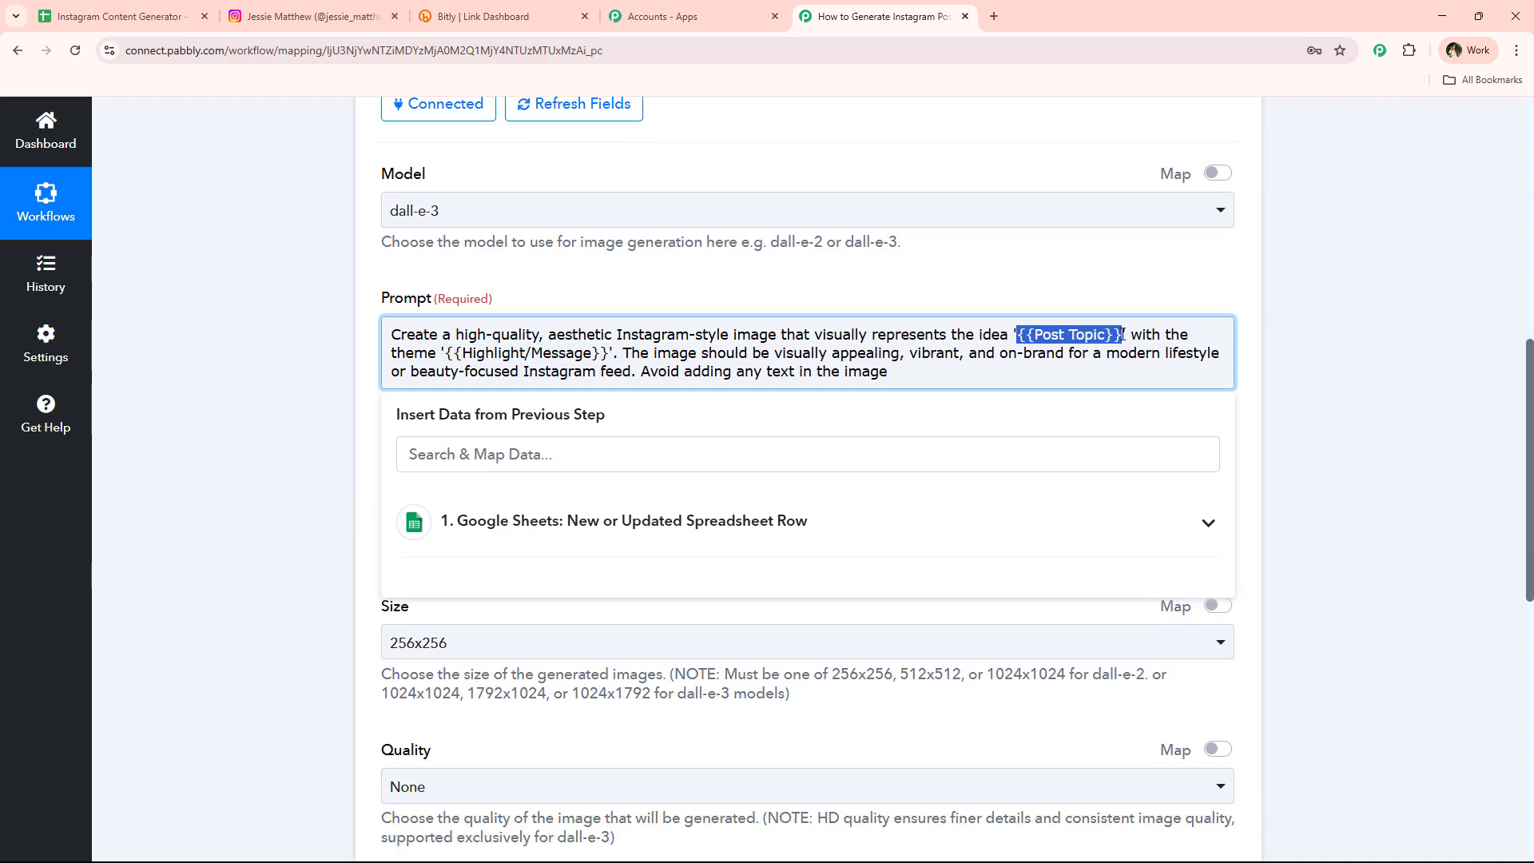
pyautogui.scroll(-1, 297, 464)
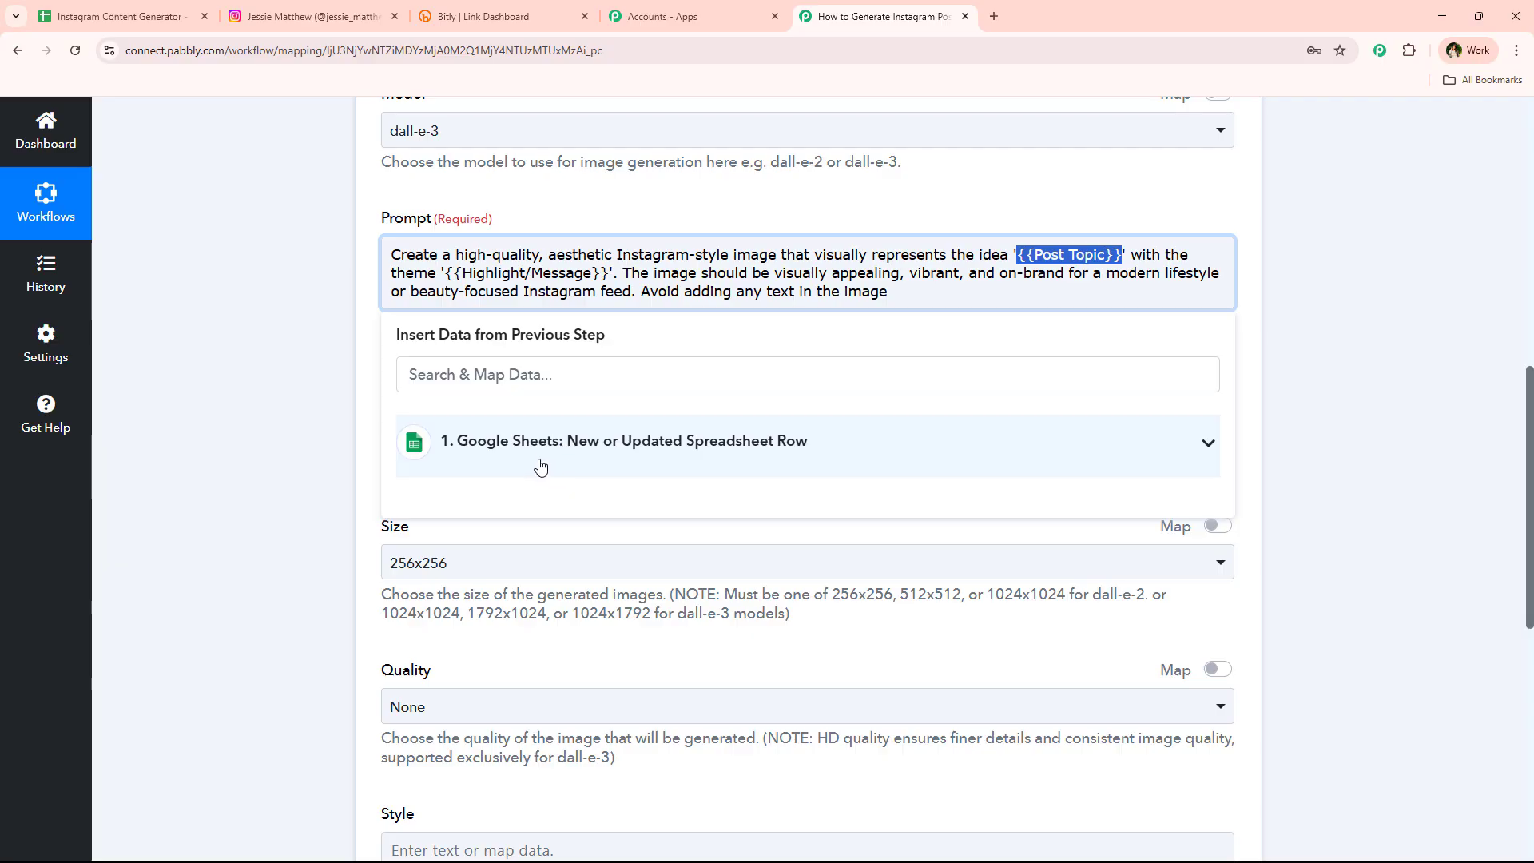
pyautogui.click(509, 432)
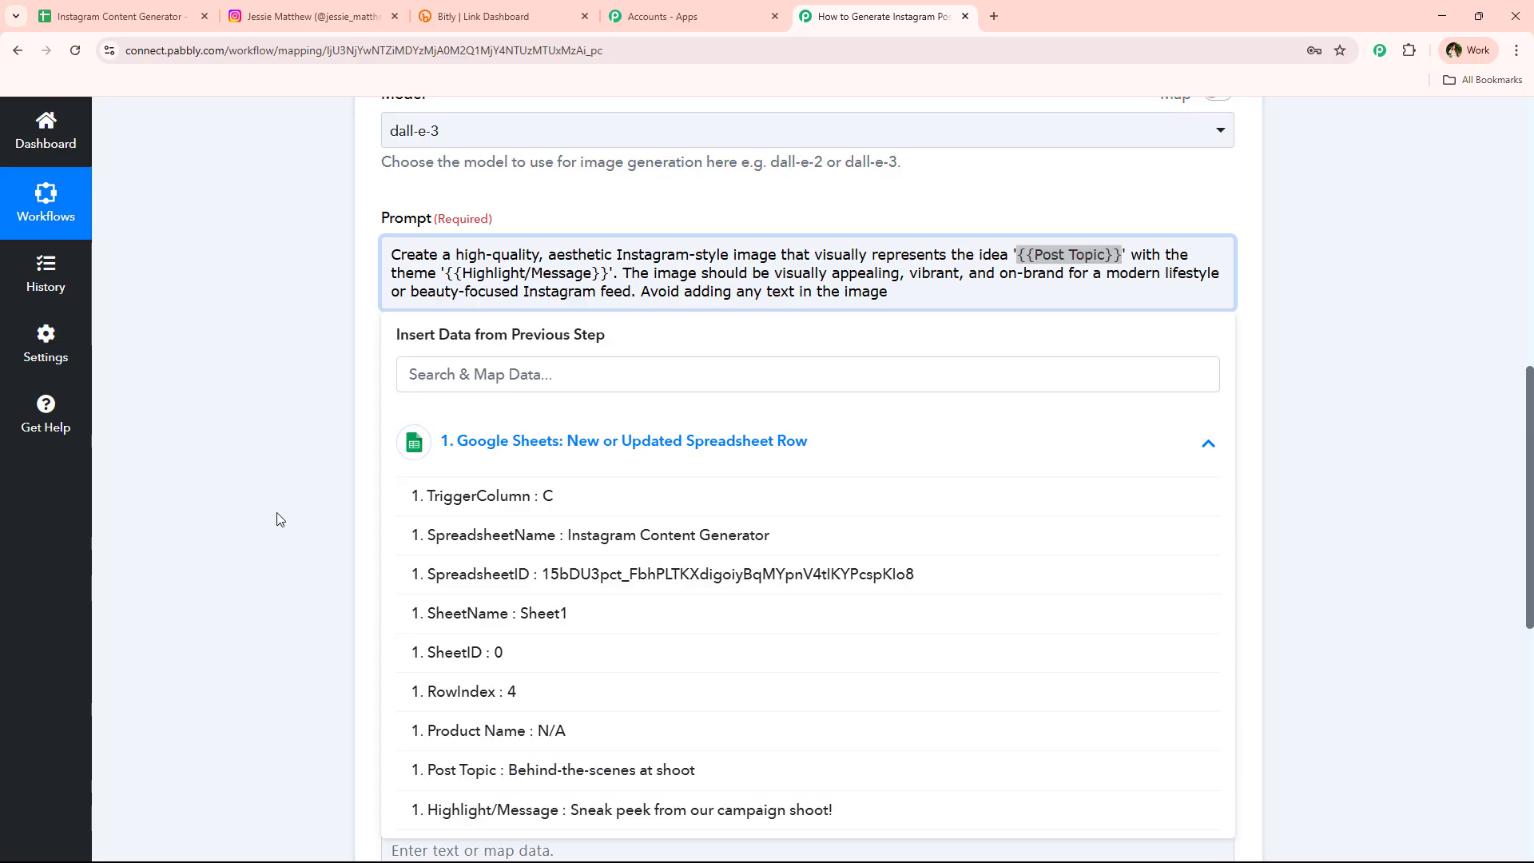
pyautogui.scroll(-1, 278, 519)
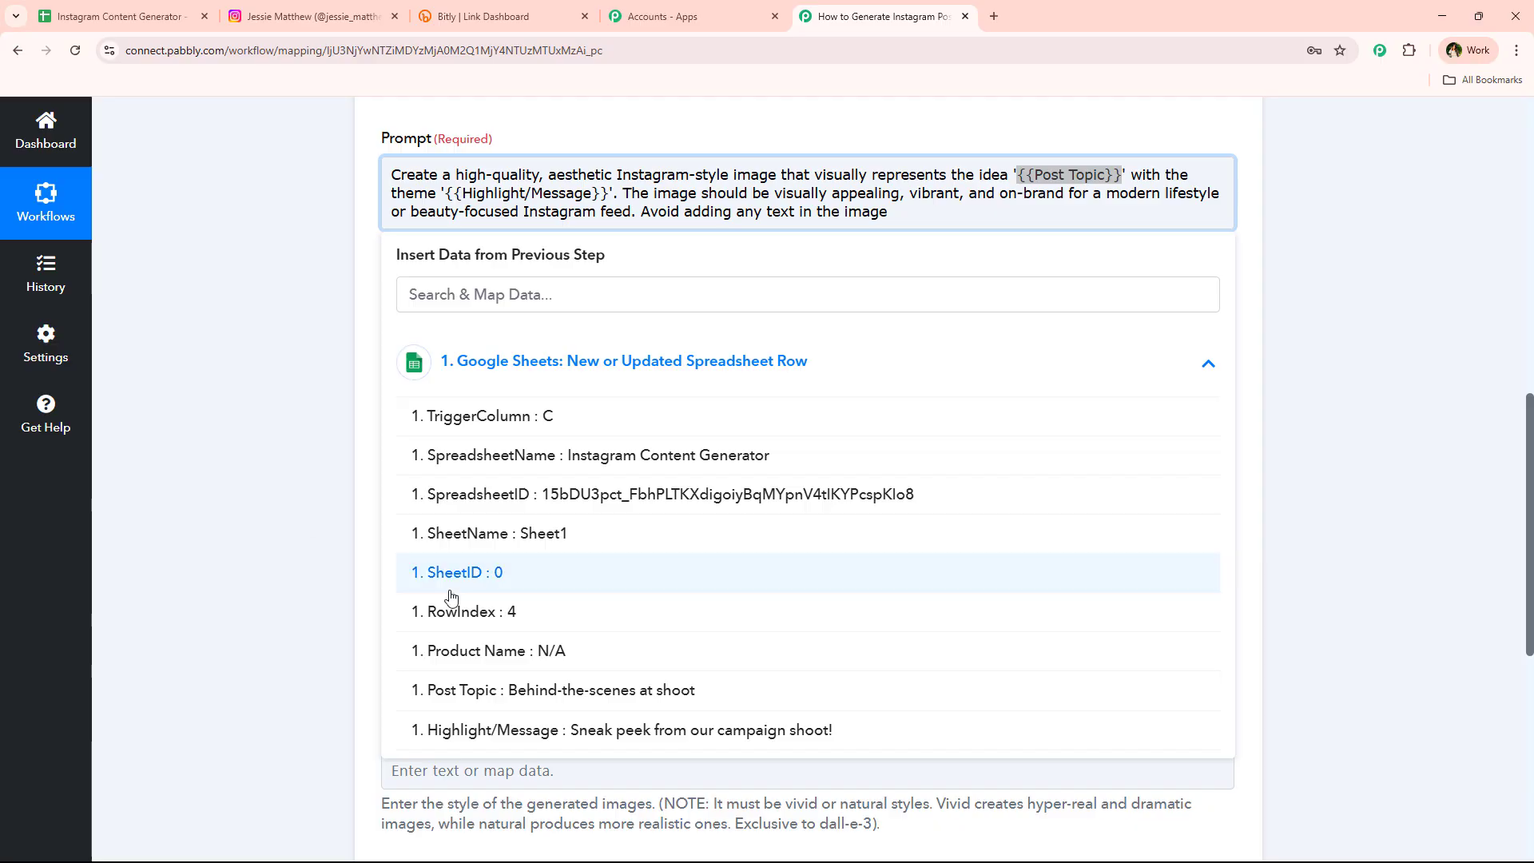
pyautogui.click(531, 702)
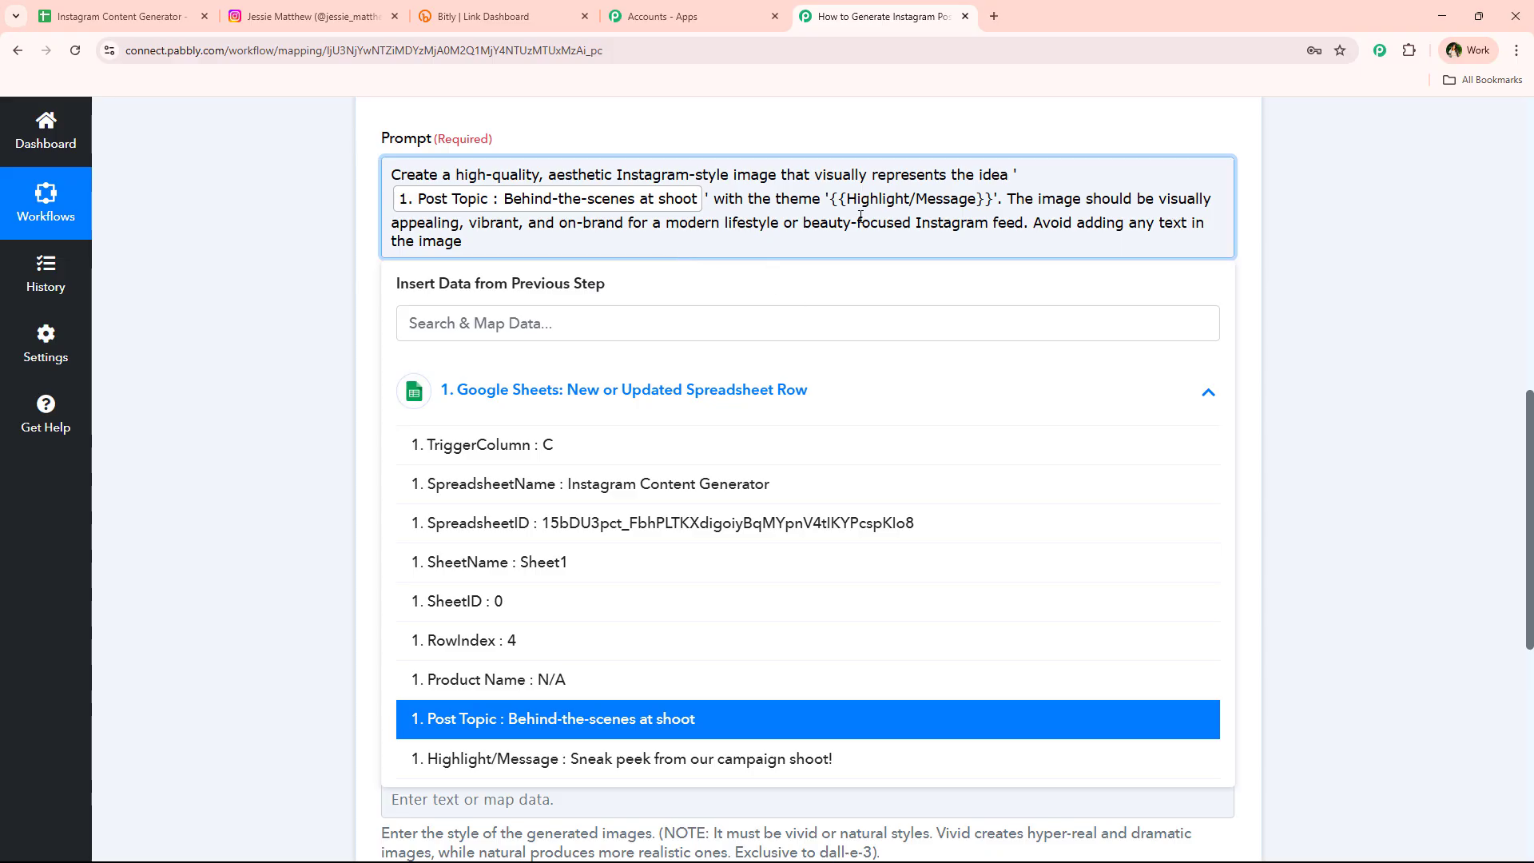
# Replace the {{Highlight/Message}} placeholder in the prompt with the mapped Highlight/Message value from the Google Sheets trigger
pyautogui.moveTo(831, 201); pyautogui.dragTo(992, 201)
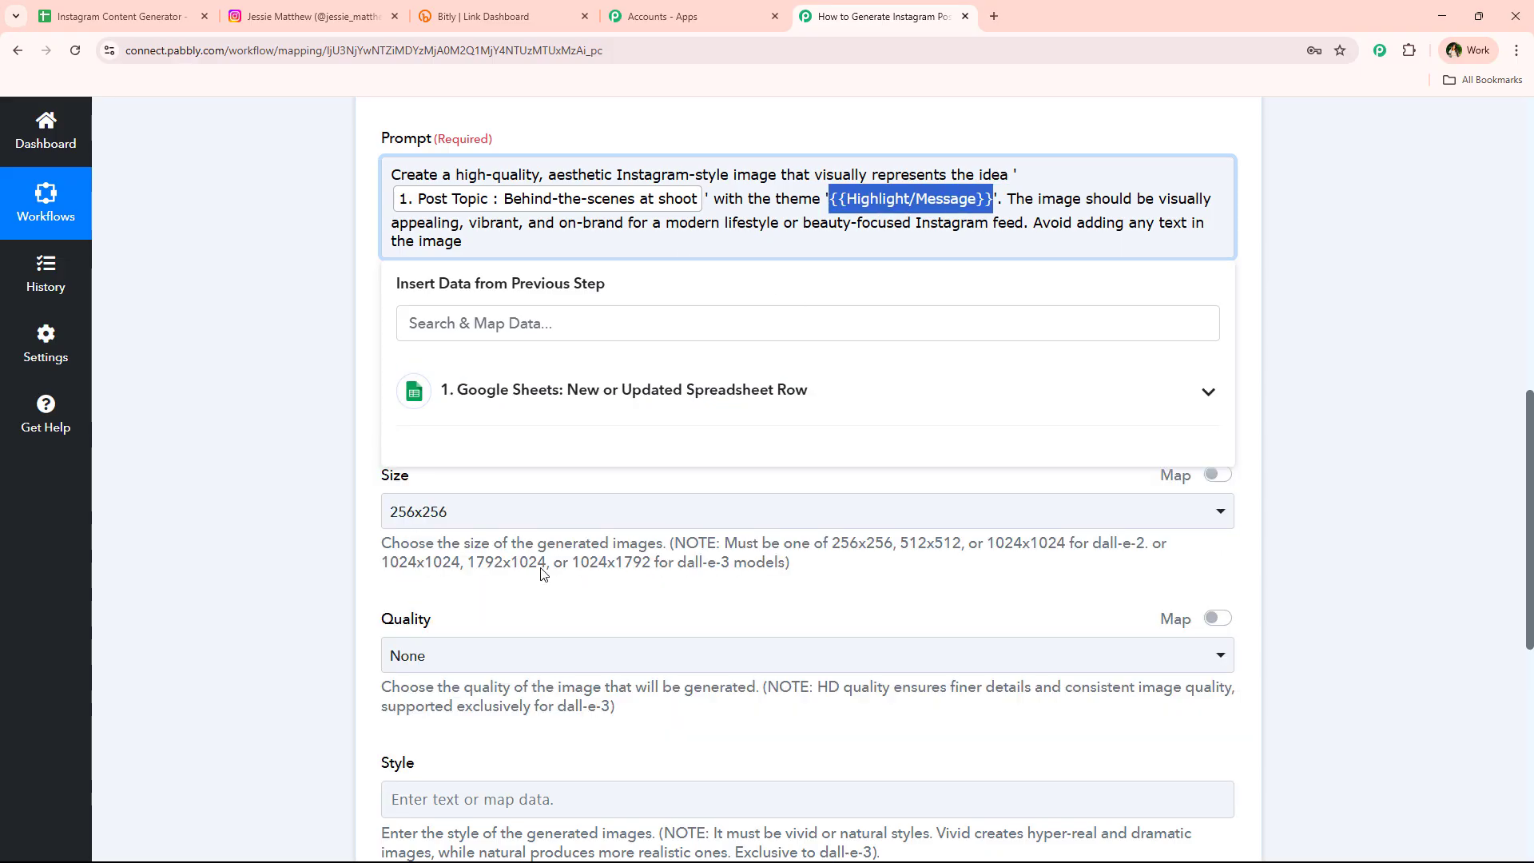
pyautogui.click(567, 386)
pyautogui.click(505, 748)
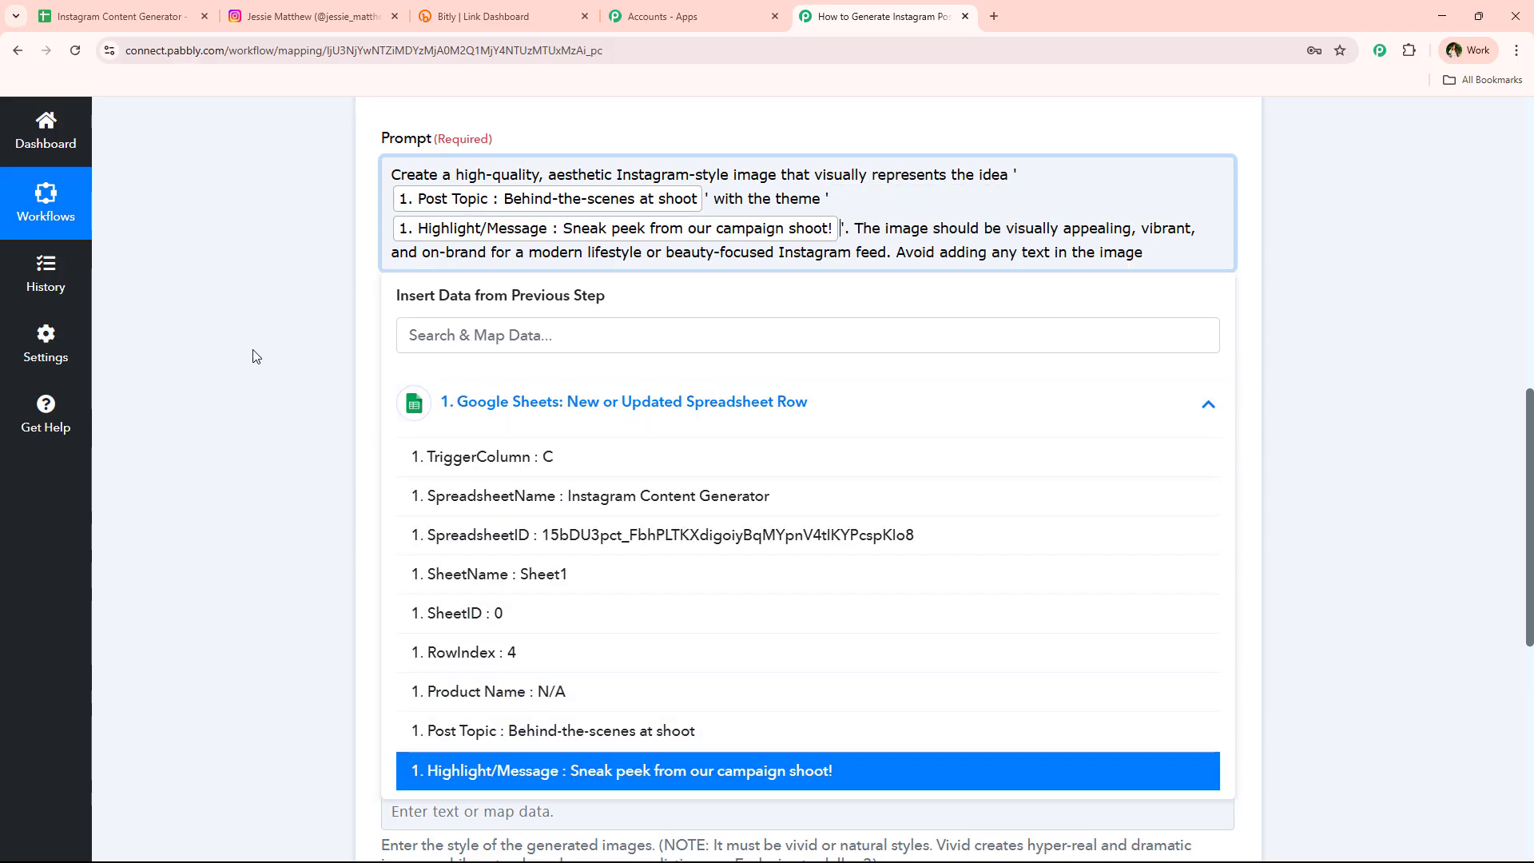
pyautogui.click(616, 445)
# Set the number of images to be generated to 1
pyautogui.scroll(-2, 336, 317)
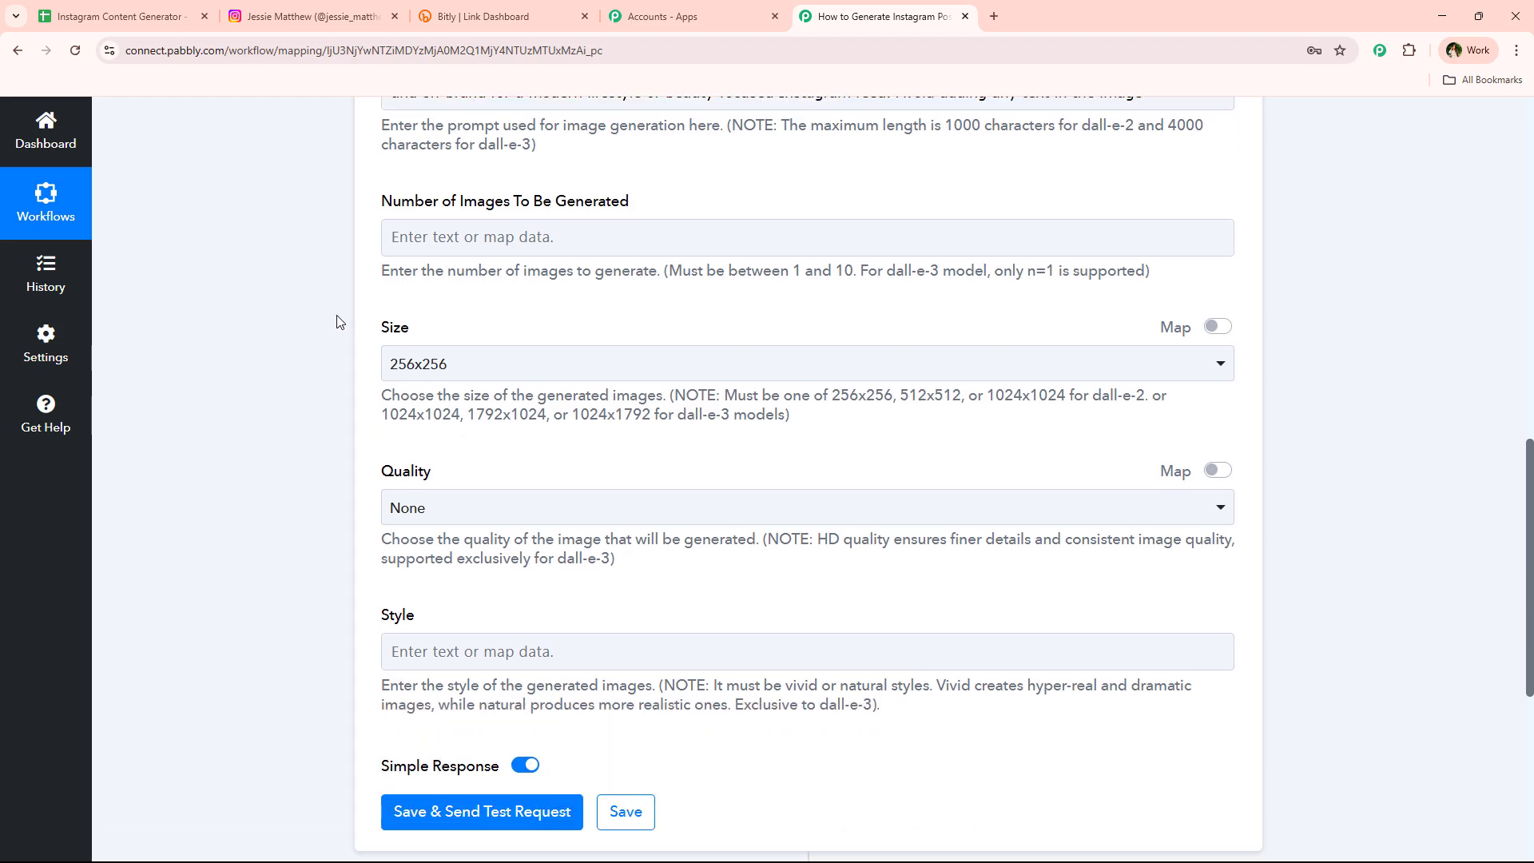
pyautogui.moveTo(405, 207); pyautogui.dragTo(649, 198)
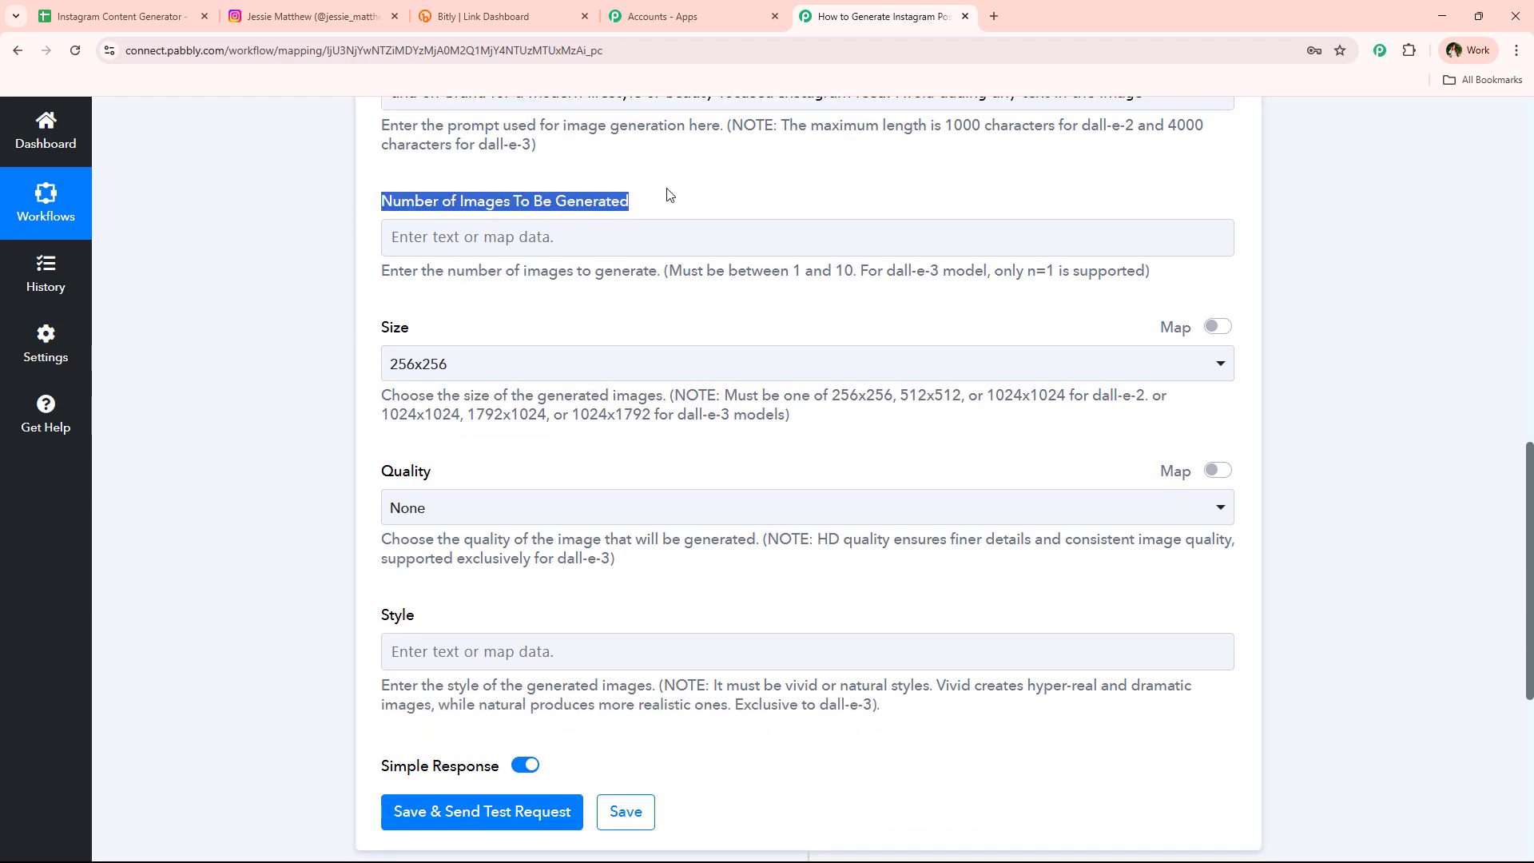
pyautogui.click(616, 240)
pyautogui.write('1')
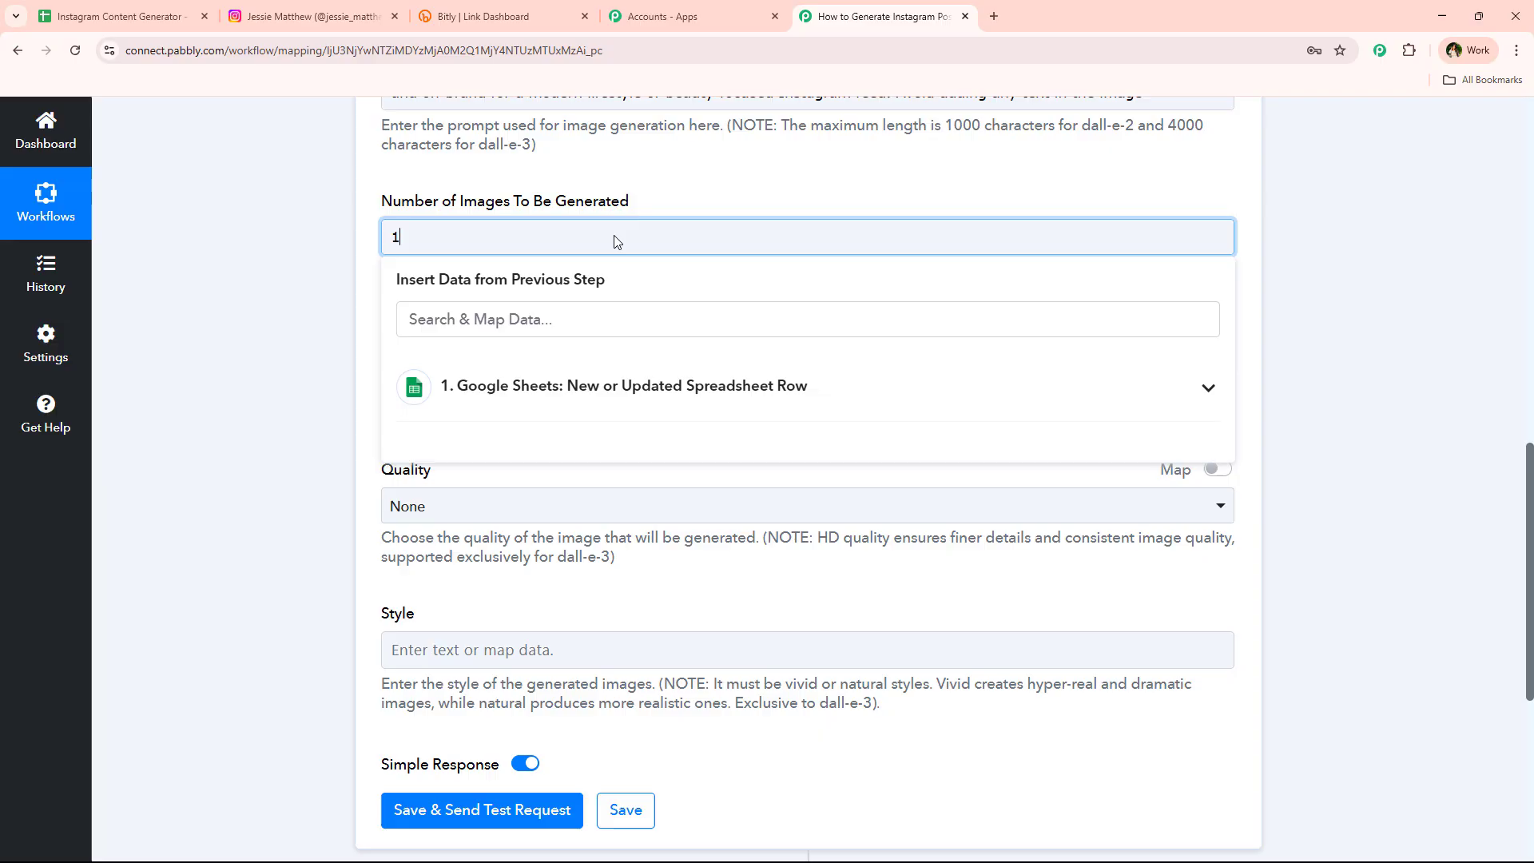
pyautogui.click(251, 388)
# Set the generated image size to 1024x1024 and the quality to HD
pyautogui.scroll(-1, 255, 395)
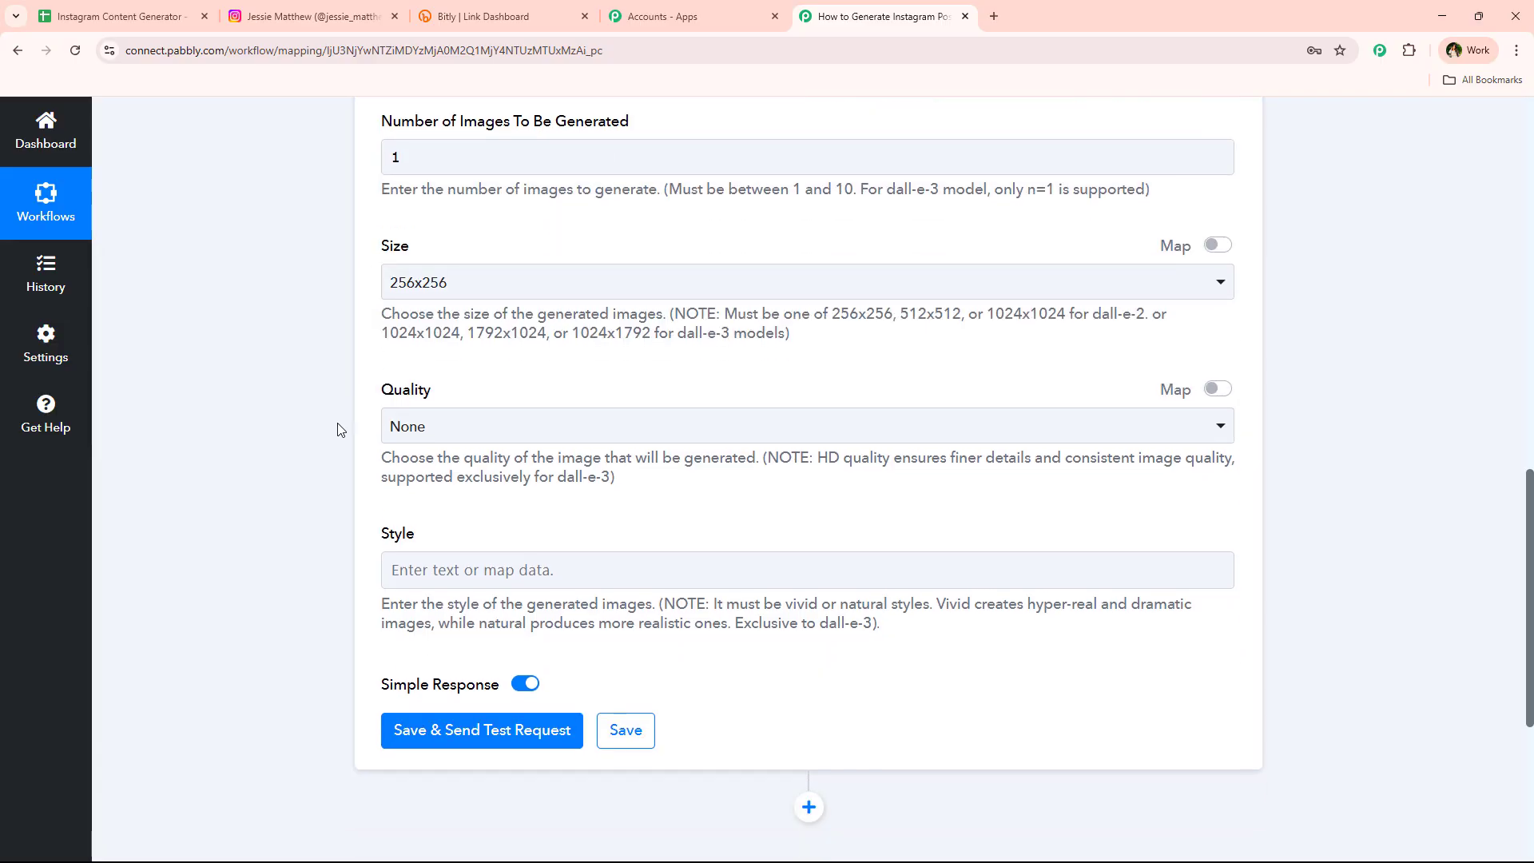
pyautogui.click(490, 289)
pyautogui.click(595, 449)
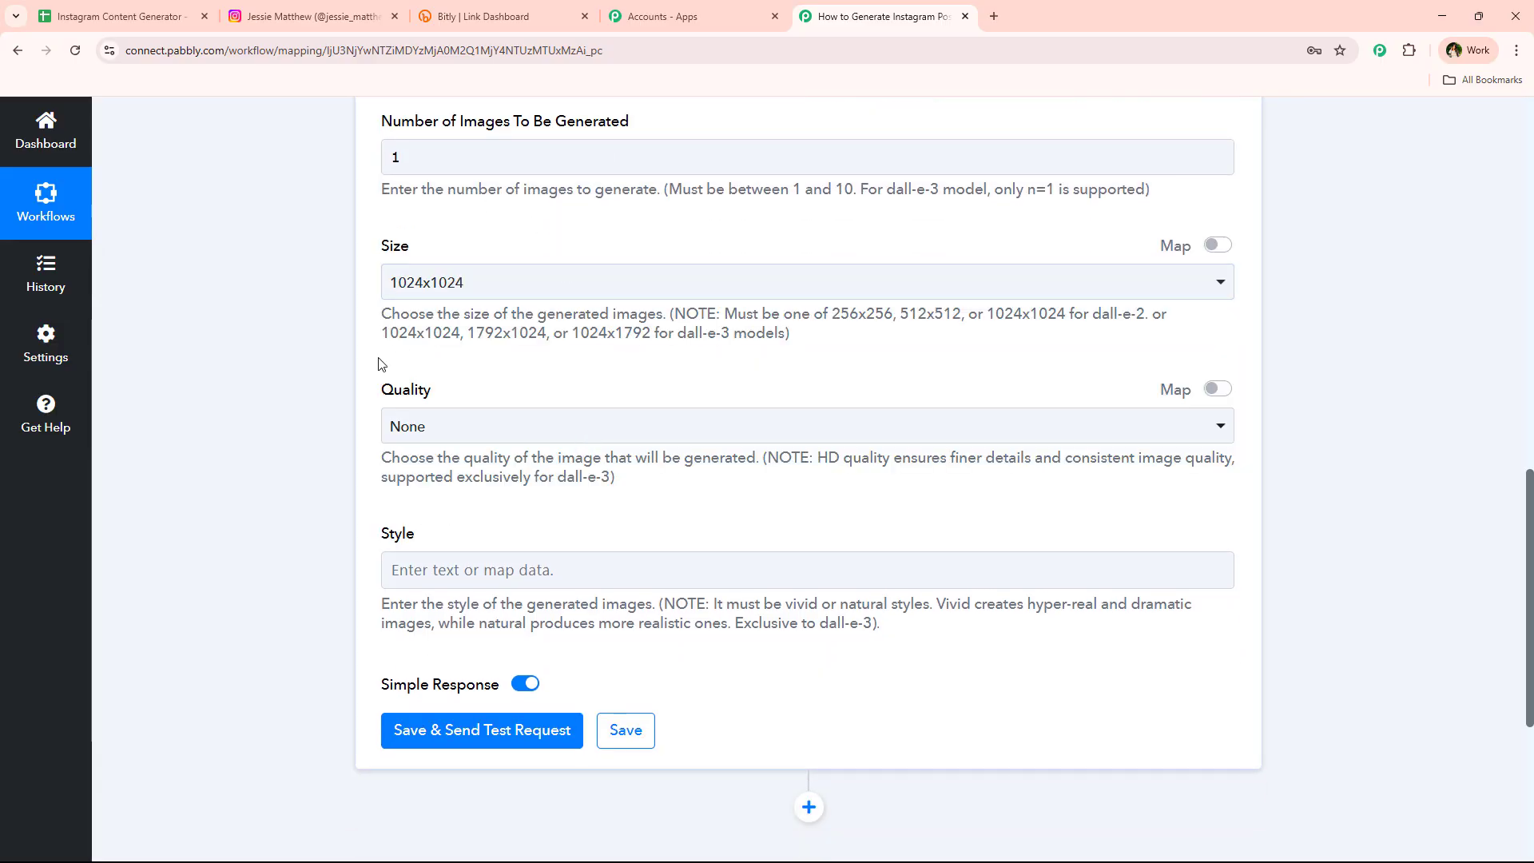
pyautogui.scroll(-3, 421, 421)
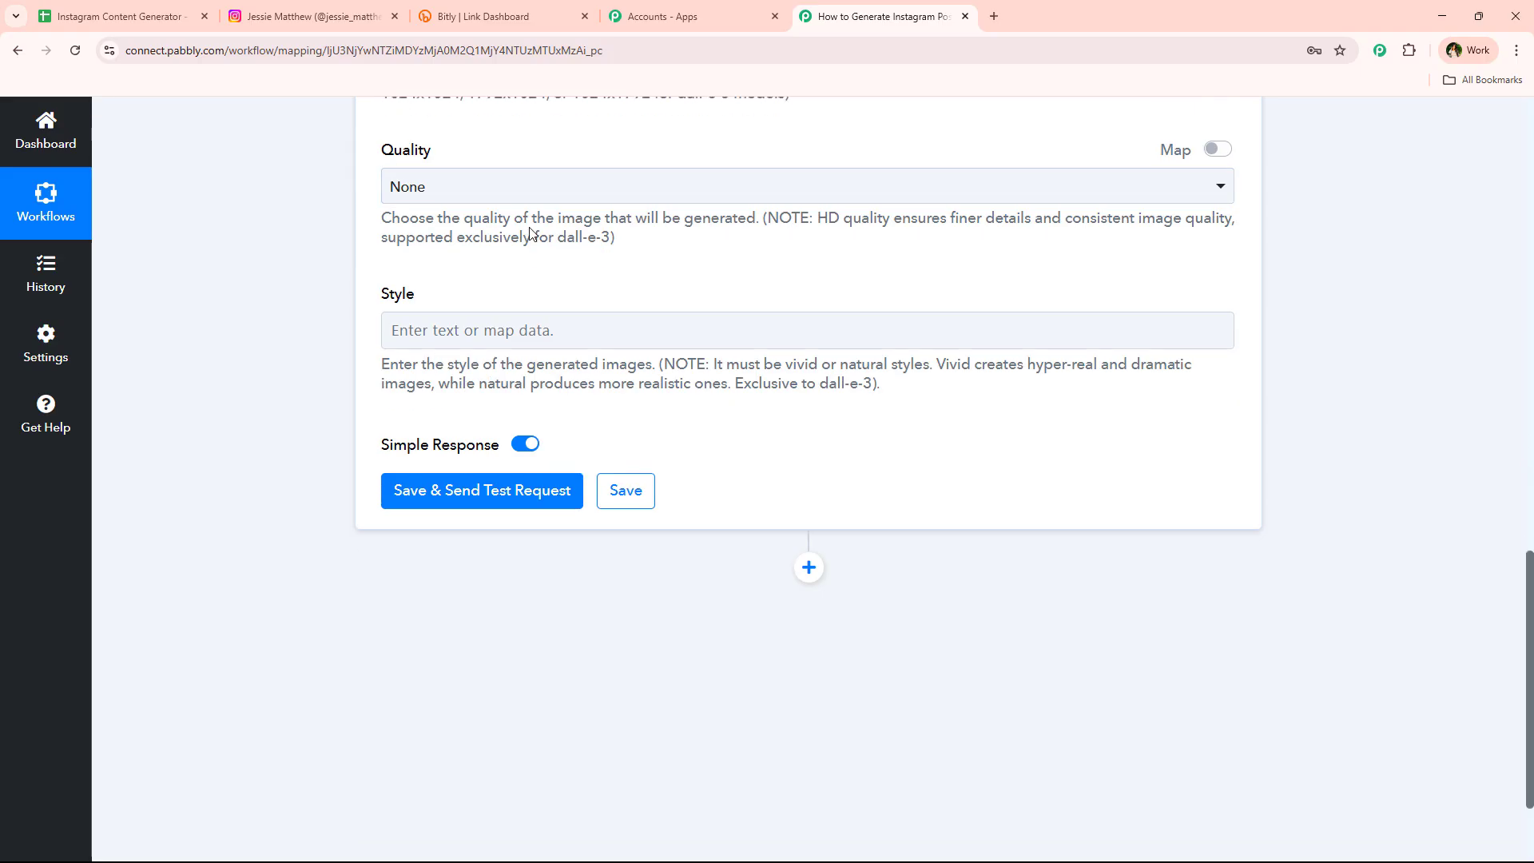
pyautogui.click(439, 184)
pyautogui.click(459, 350)
pyautogui.scroll(2, 374, 438)
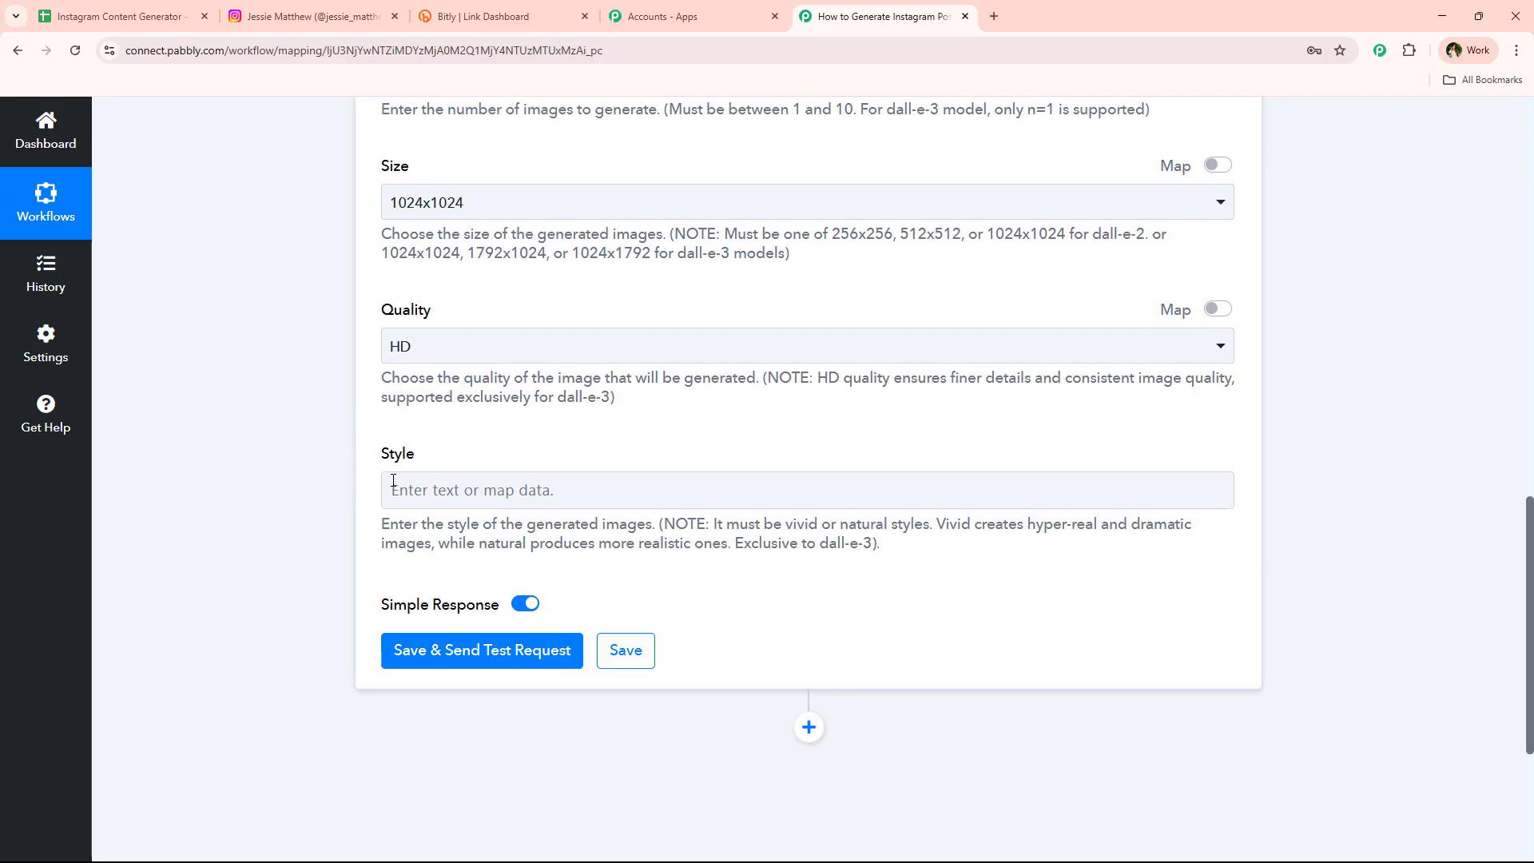
# Save the image generation step, send a test request to OpenAI and review the response
pyautogui.scroll(-2, 399, 471)
pyautogui.click(459, 489)
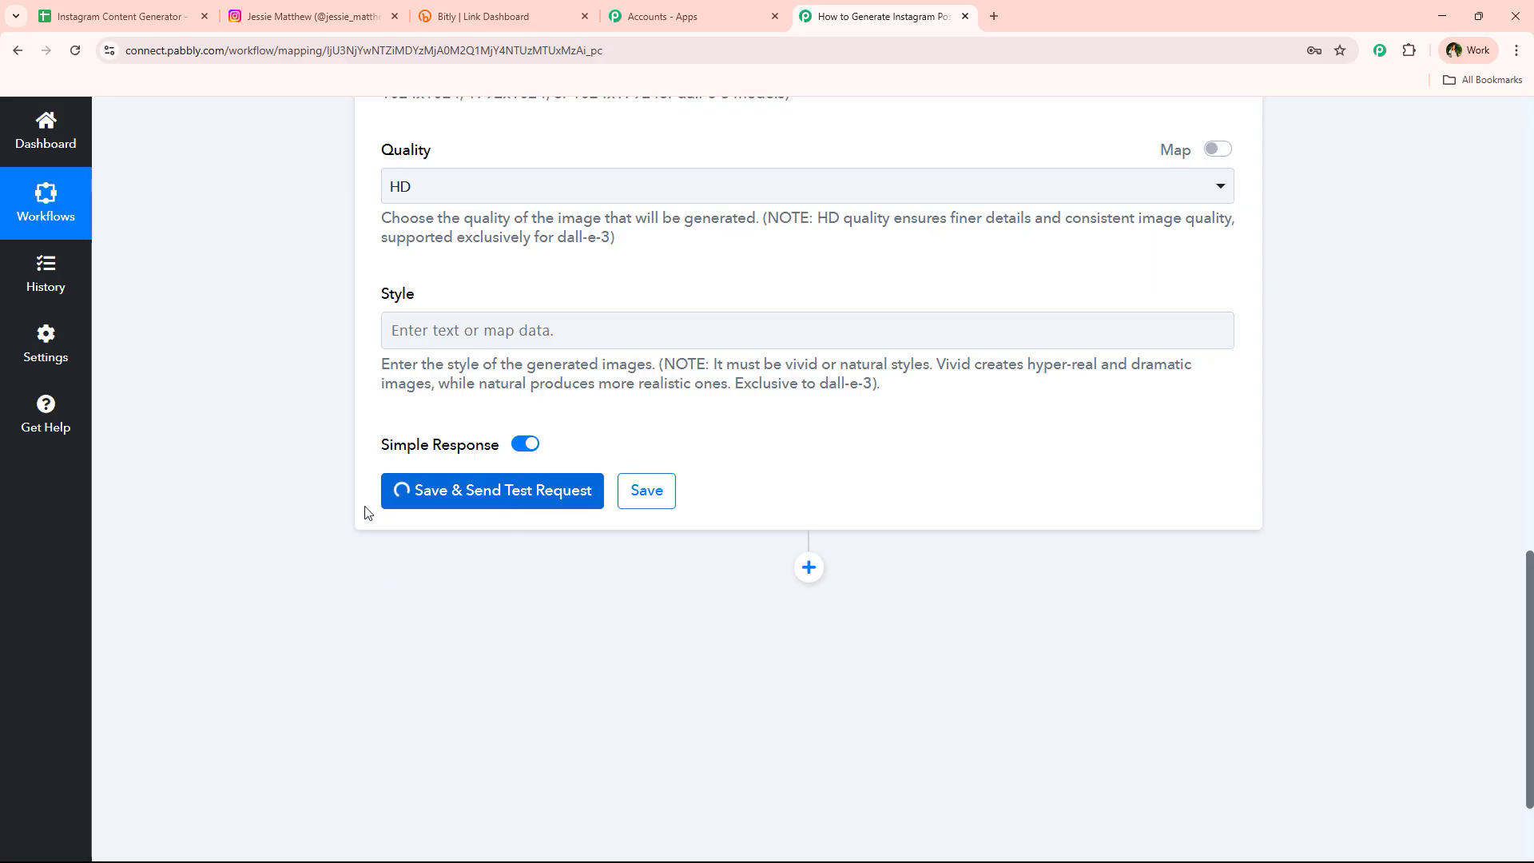
pyautogui.scroll(8, 346, 573)
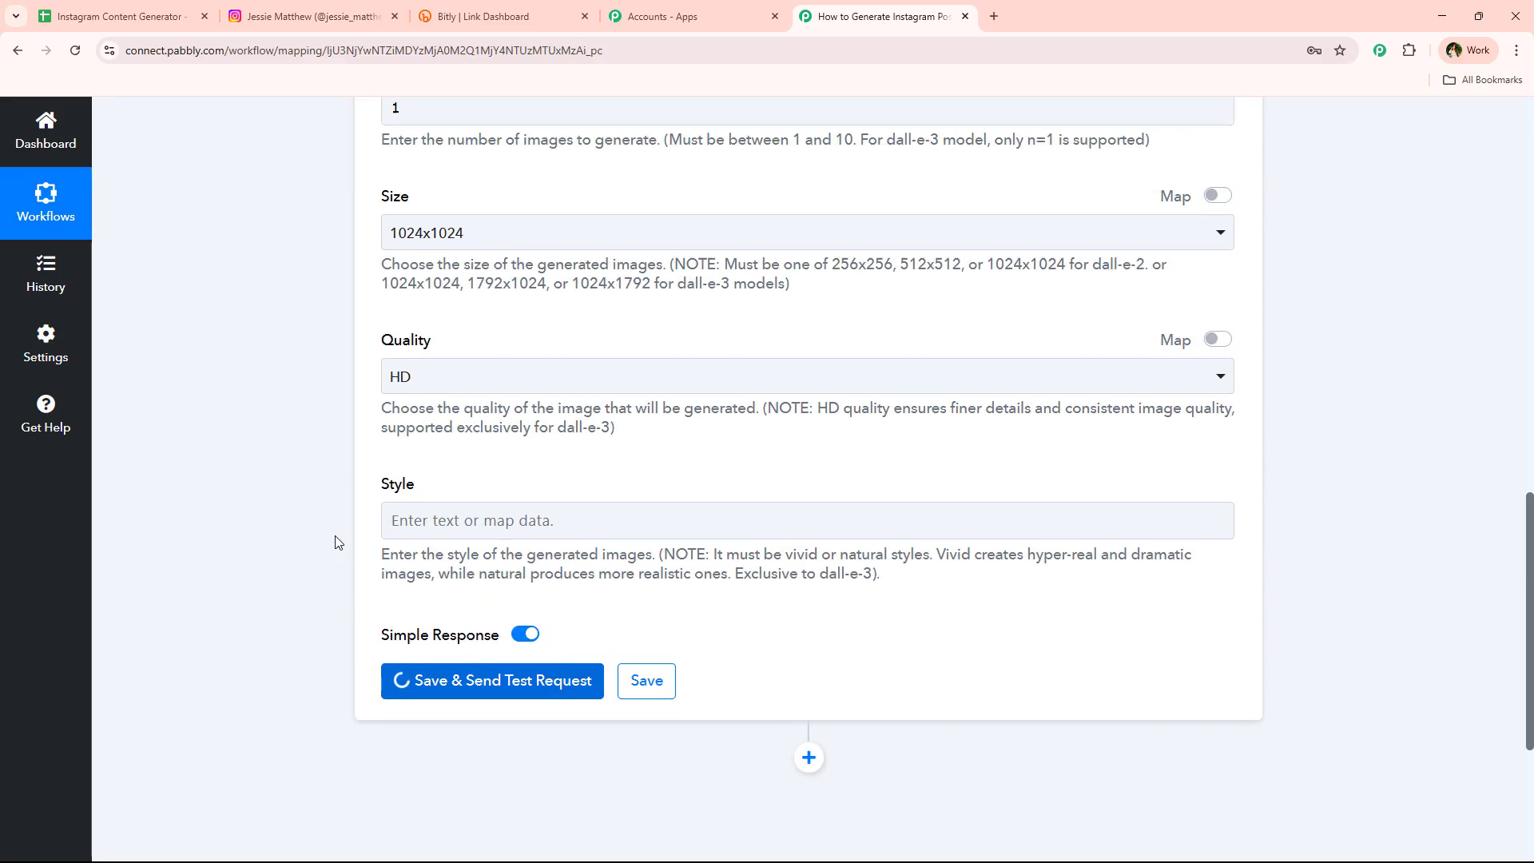
pyautogui.scroll(1, 339, 532)
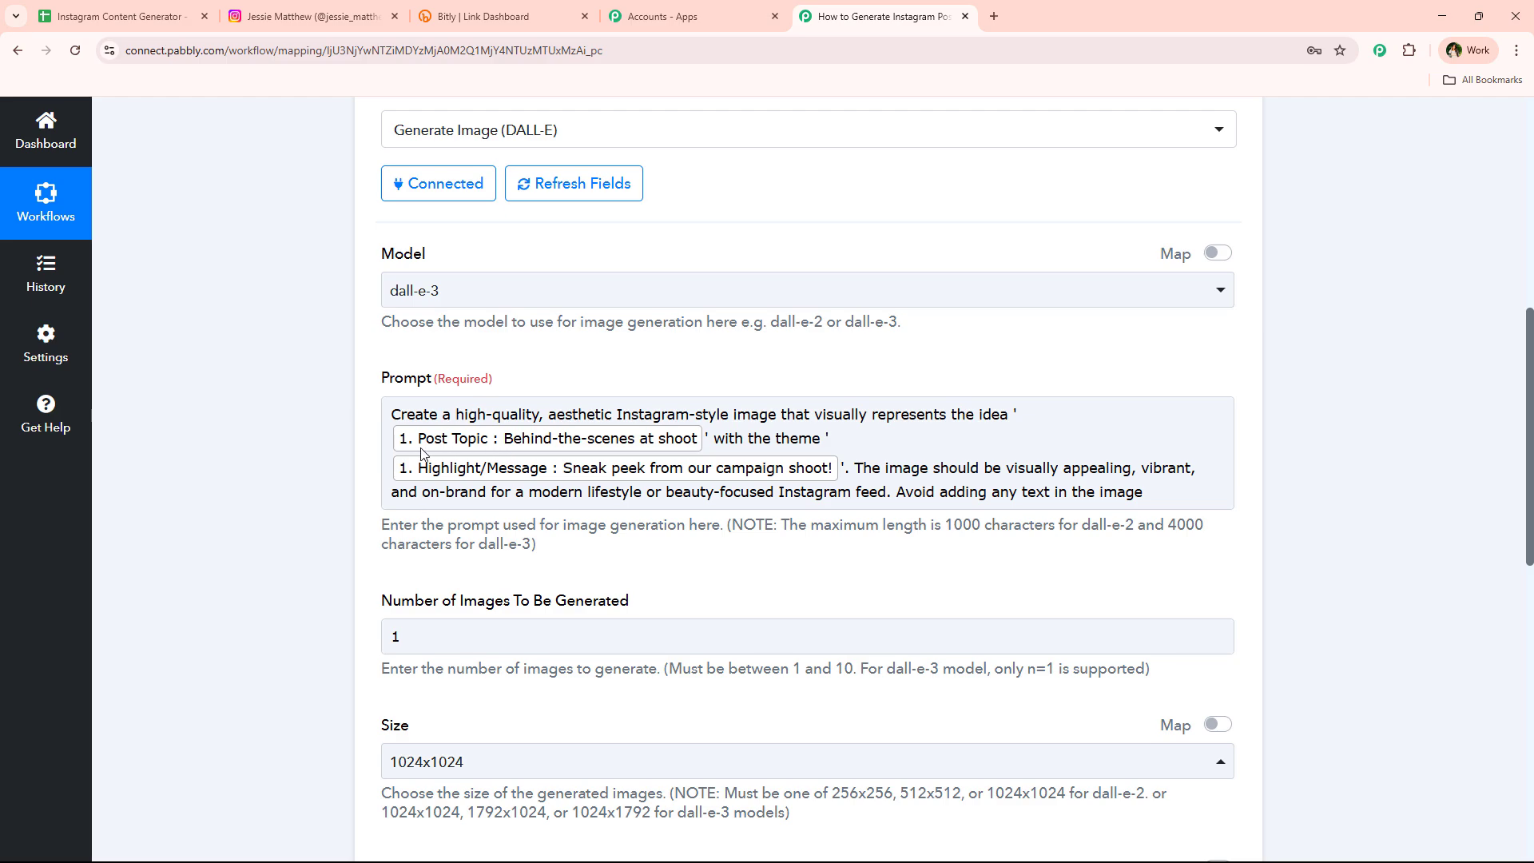
pyautogui.scroll(-9, 352, 457)
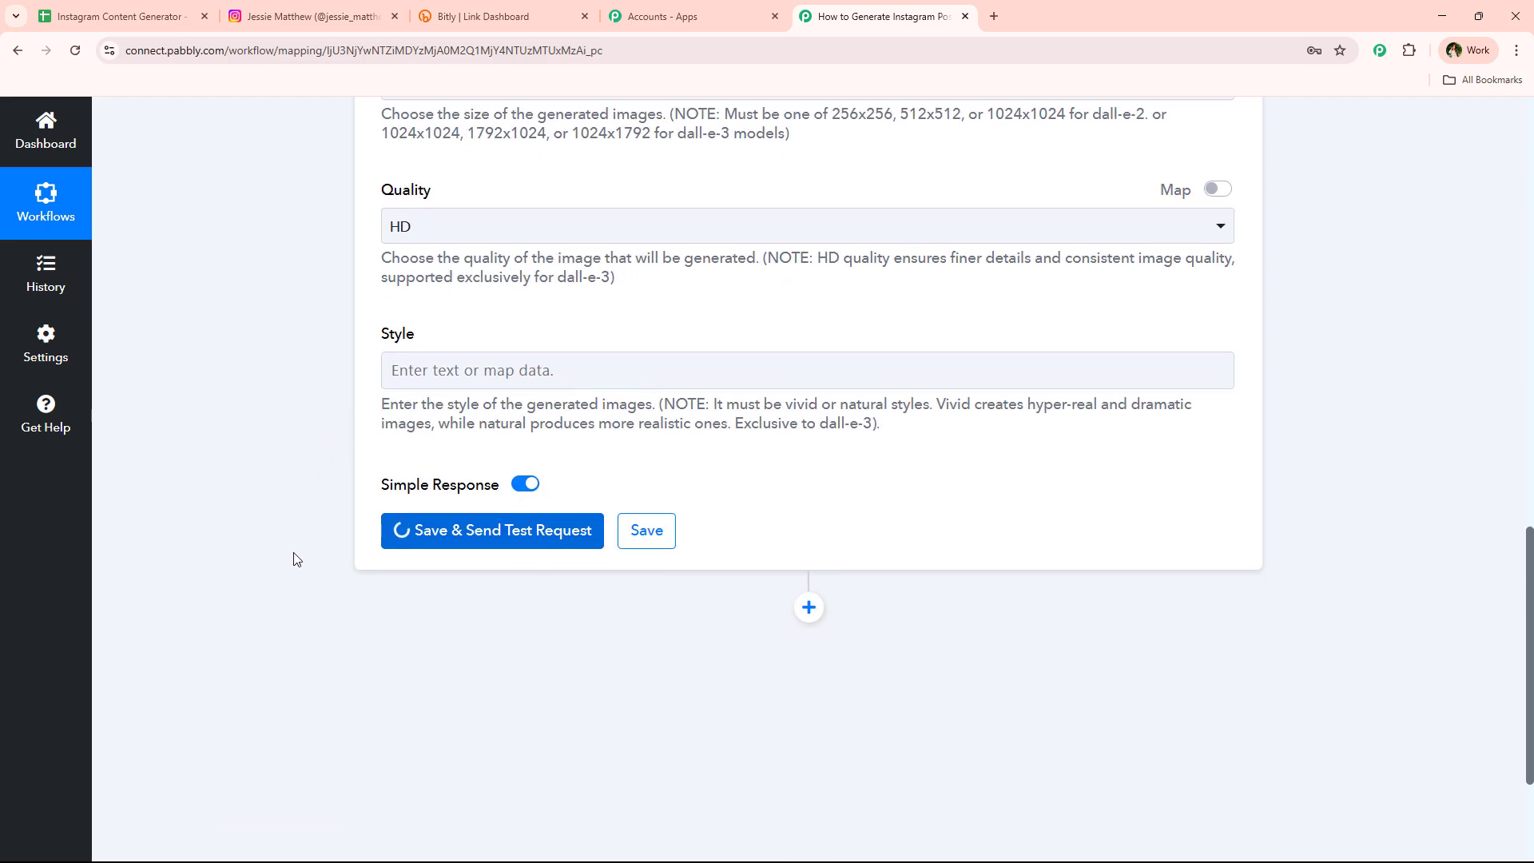
pyautogui.scroll(-2, 296, 559)
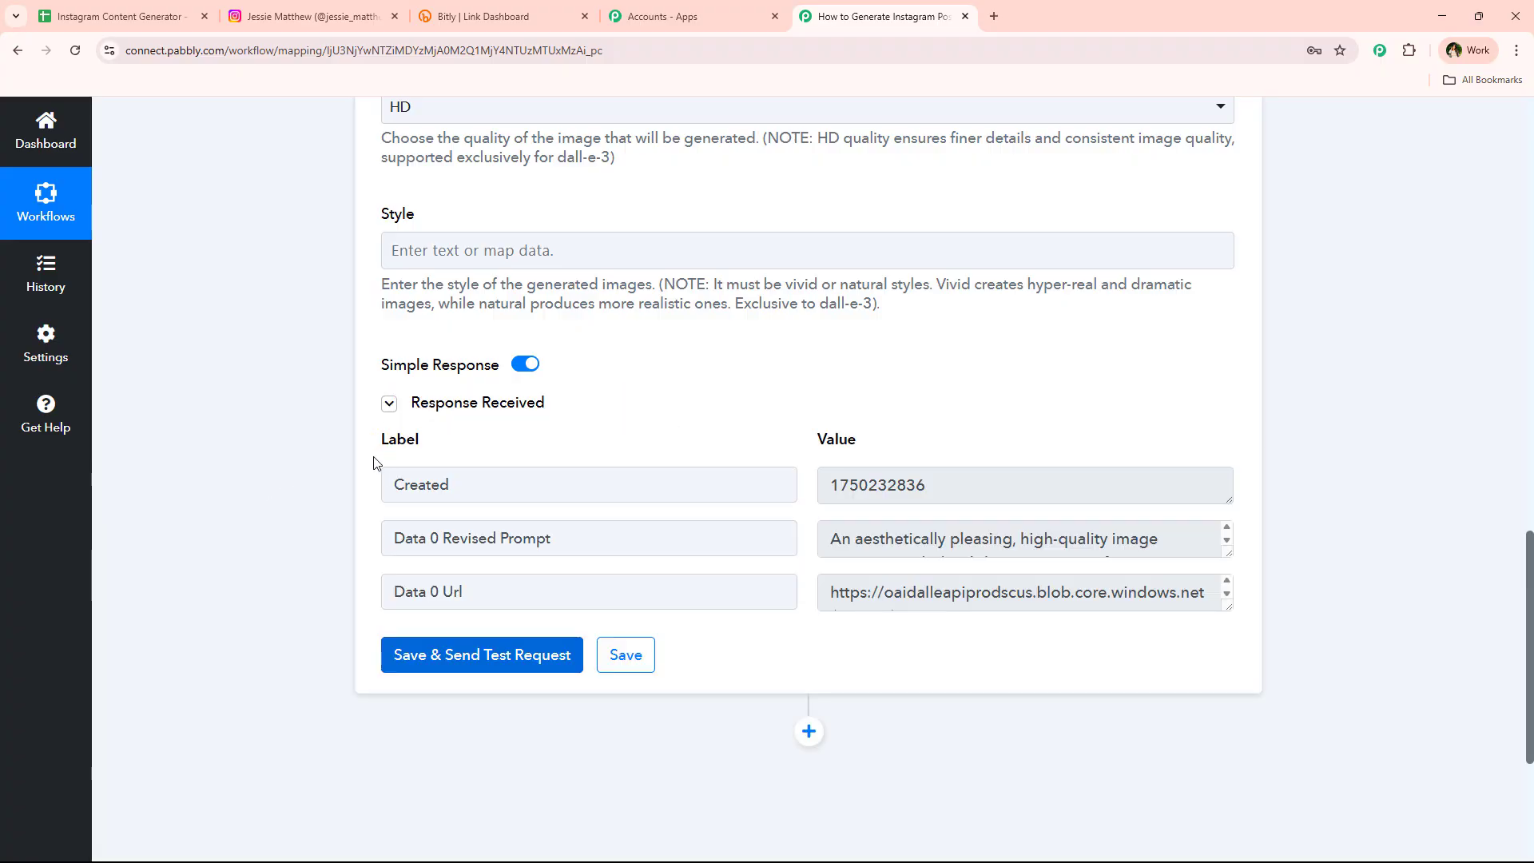
pyautogui.scroll(-1, 1039, 419)
pyautogui.scroll(-1, 1006, 412)
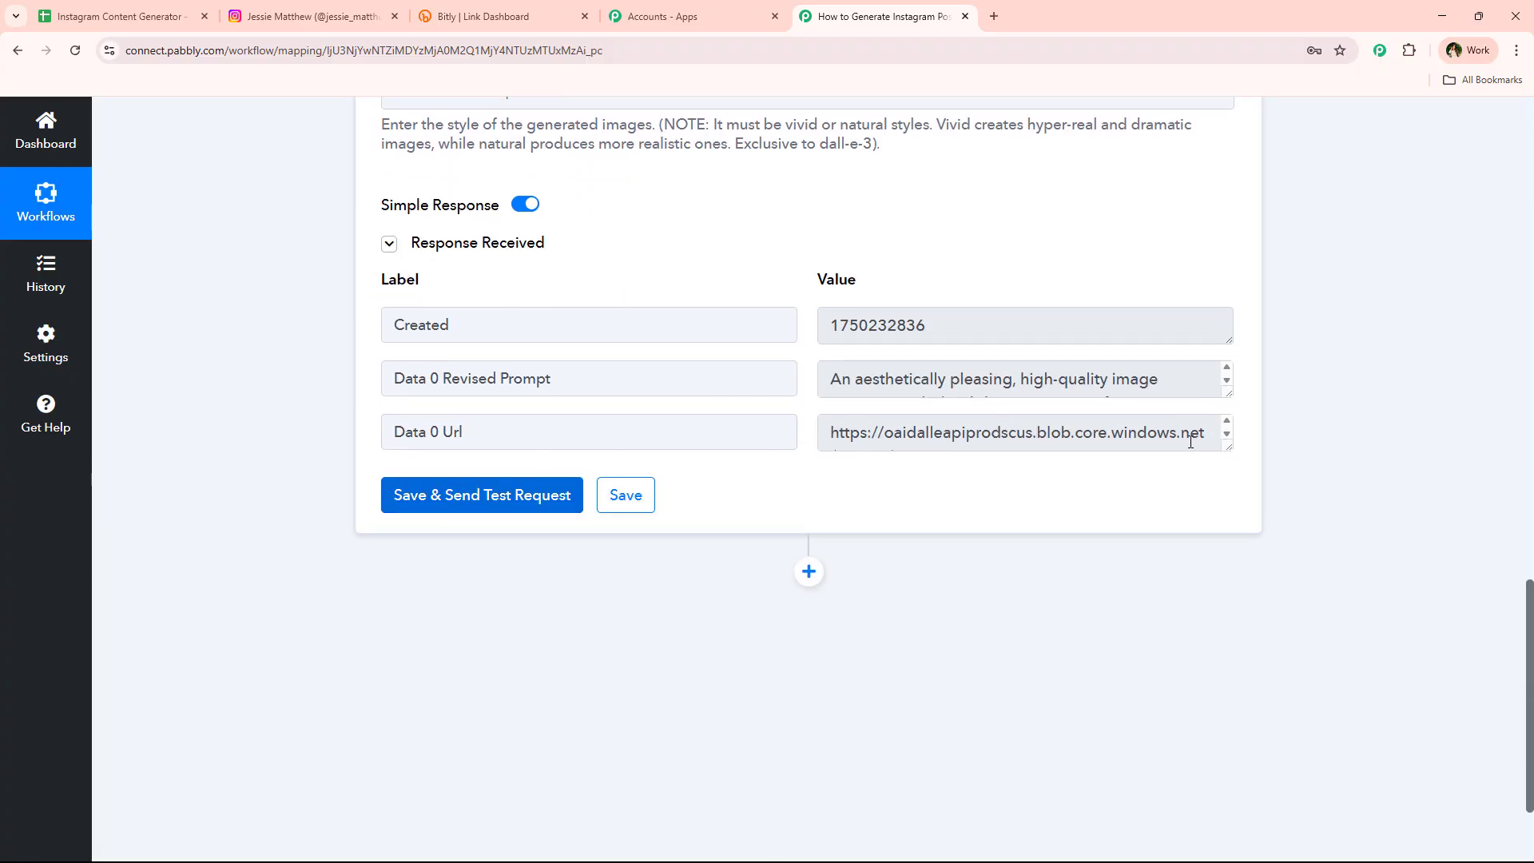
# Copy the Data 0 Url value from the response, open it in a new browser tab and inspect the generated image
pyautogui.click(1194, 435)
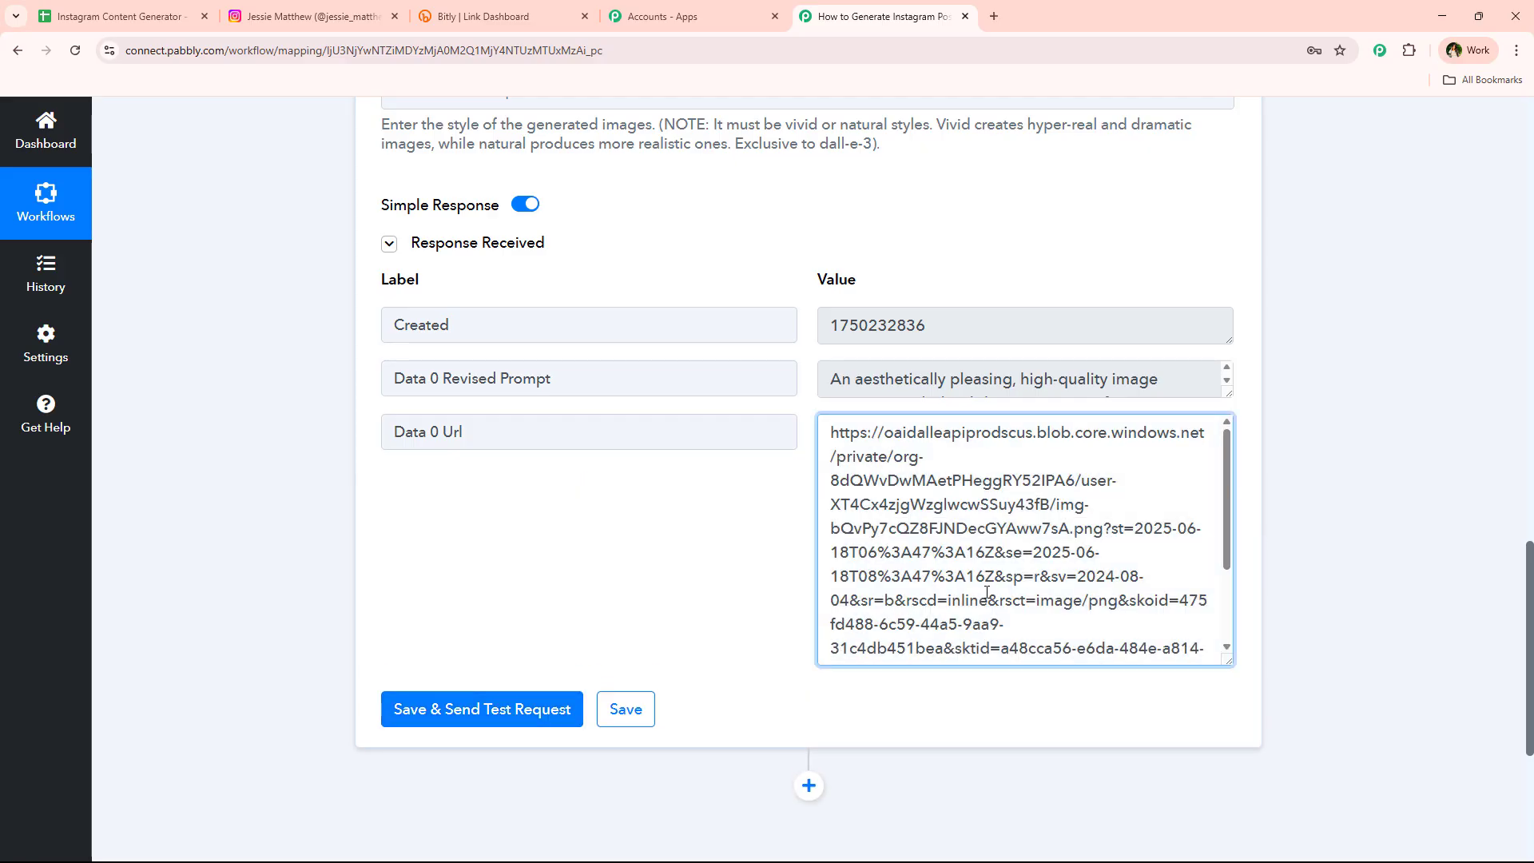
pyautogui.hotkey('ctrl', 'a')
pyautogui.hotkey('ctrl', 'c')
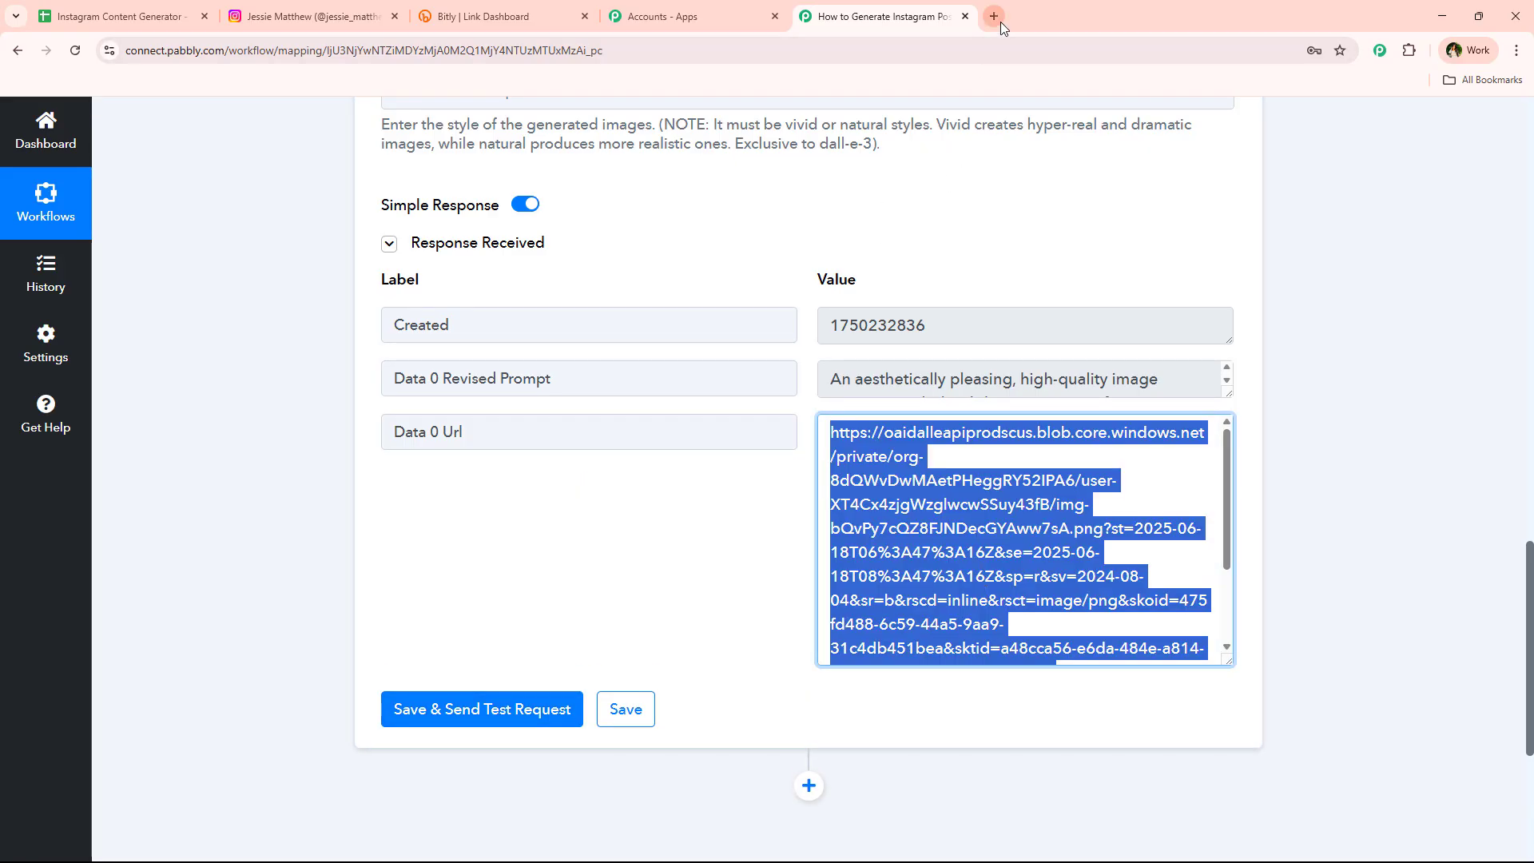
pyautogui.click(1000, 22)
pyautogui.hotkey('ctrl', 'v')
pyautogui.press('Return')
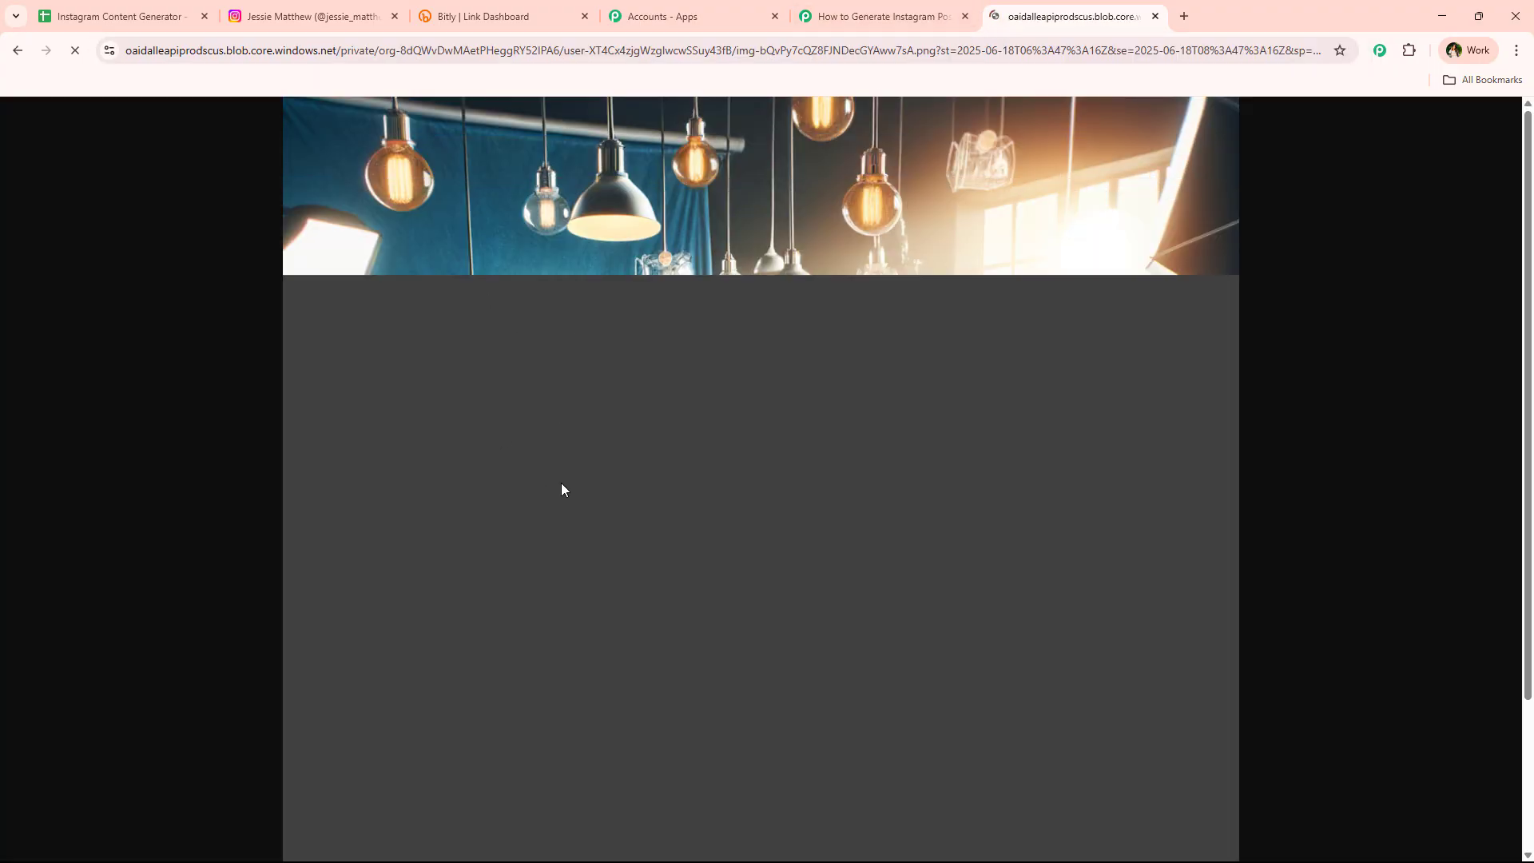
pyautogui.scroll(-3, 709, 417)
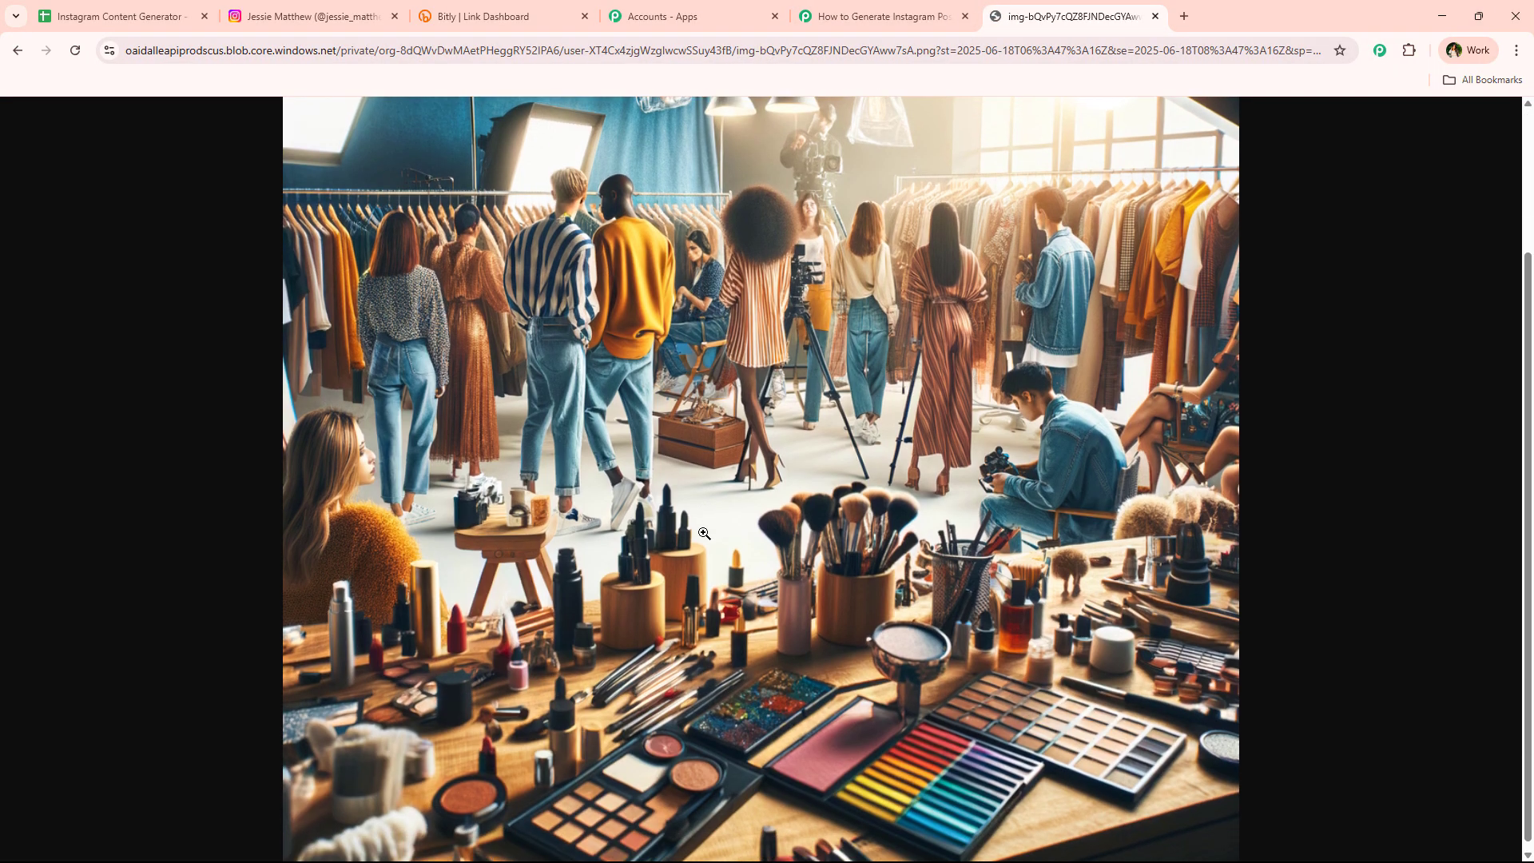
pyautogui.scroll(3, 707, 537)
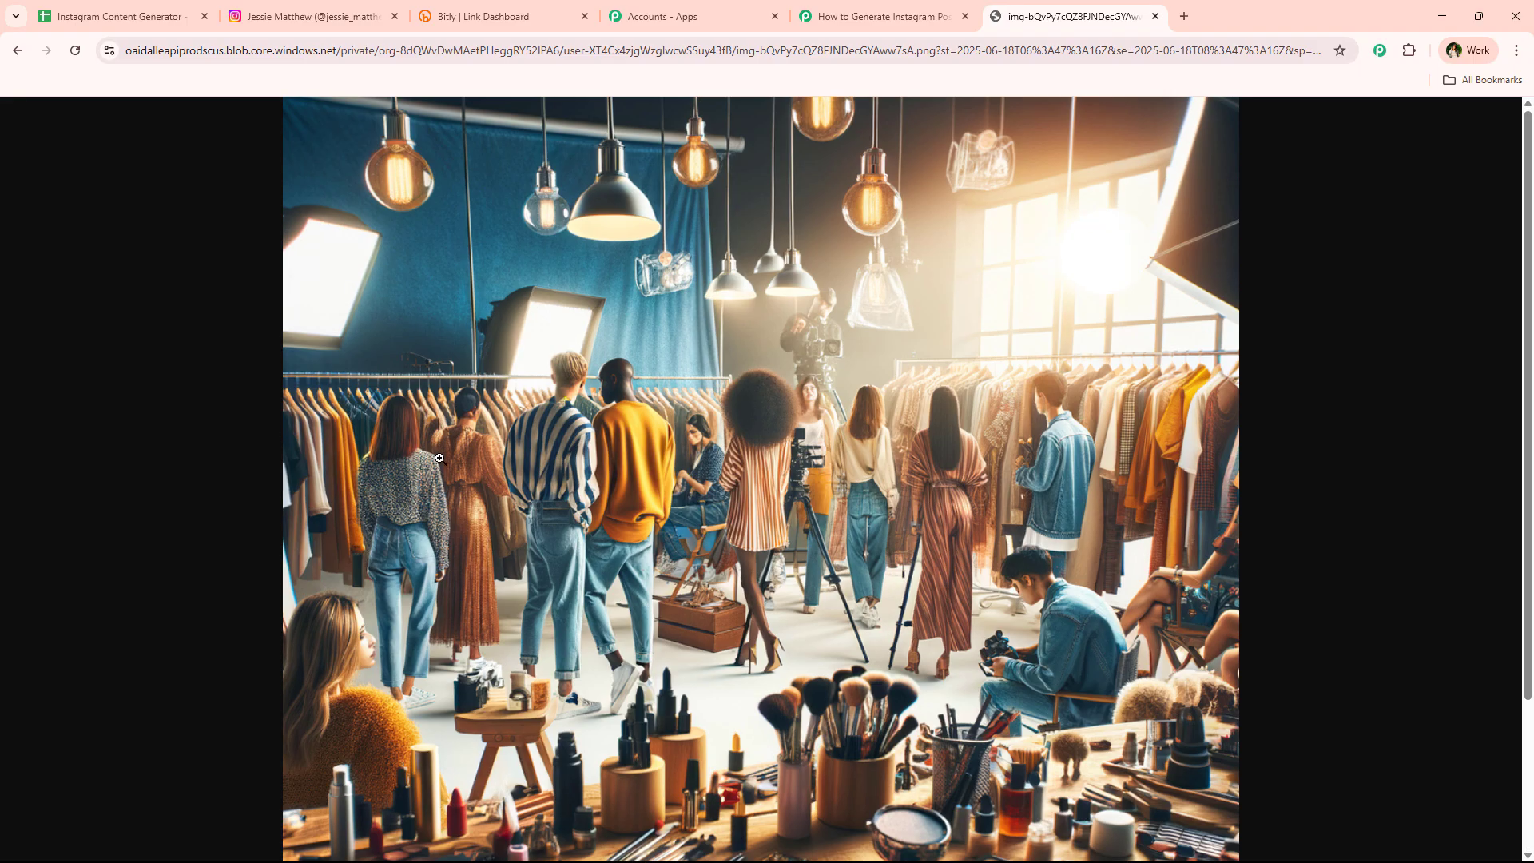
# Close the generated image's browser tab and collapse the DALL-E image generation step in the workflow
pyautogui.scroll(-3, 440, 533)
pyautogui.scroll(3, 715, 449)
pyautogui.click(1155, 16)
pyautogui.click(930, 530)
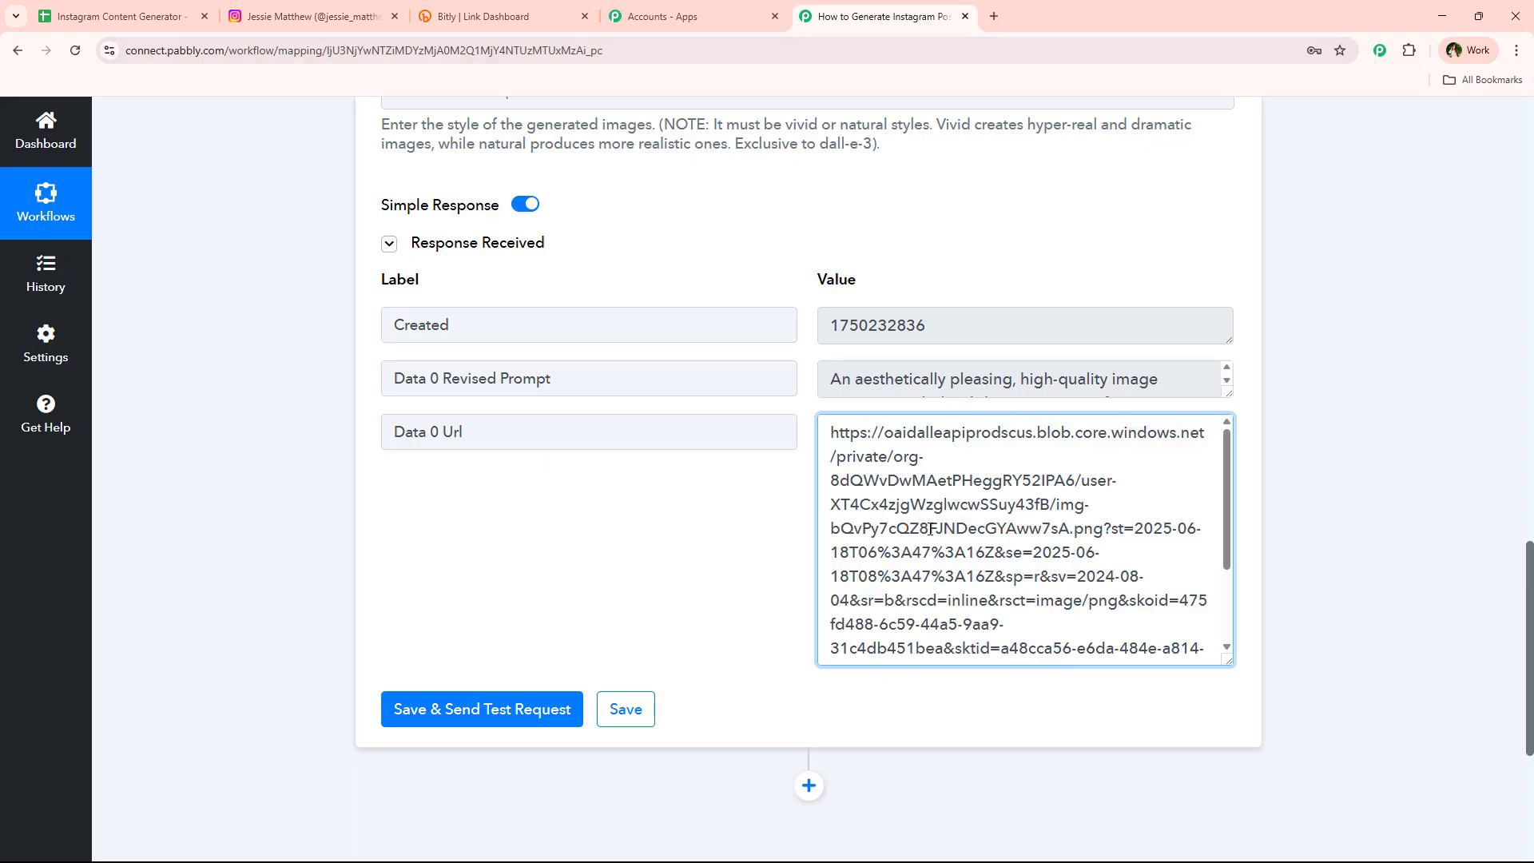
pyautogui.scroll(15, 345, 532)
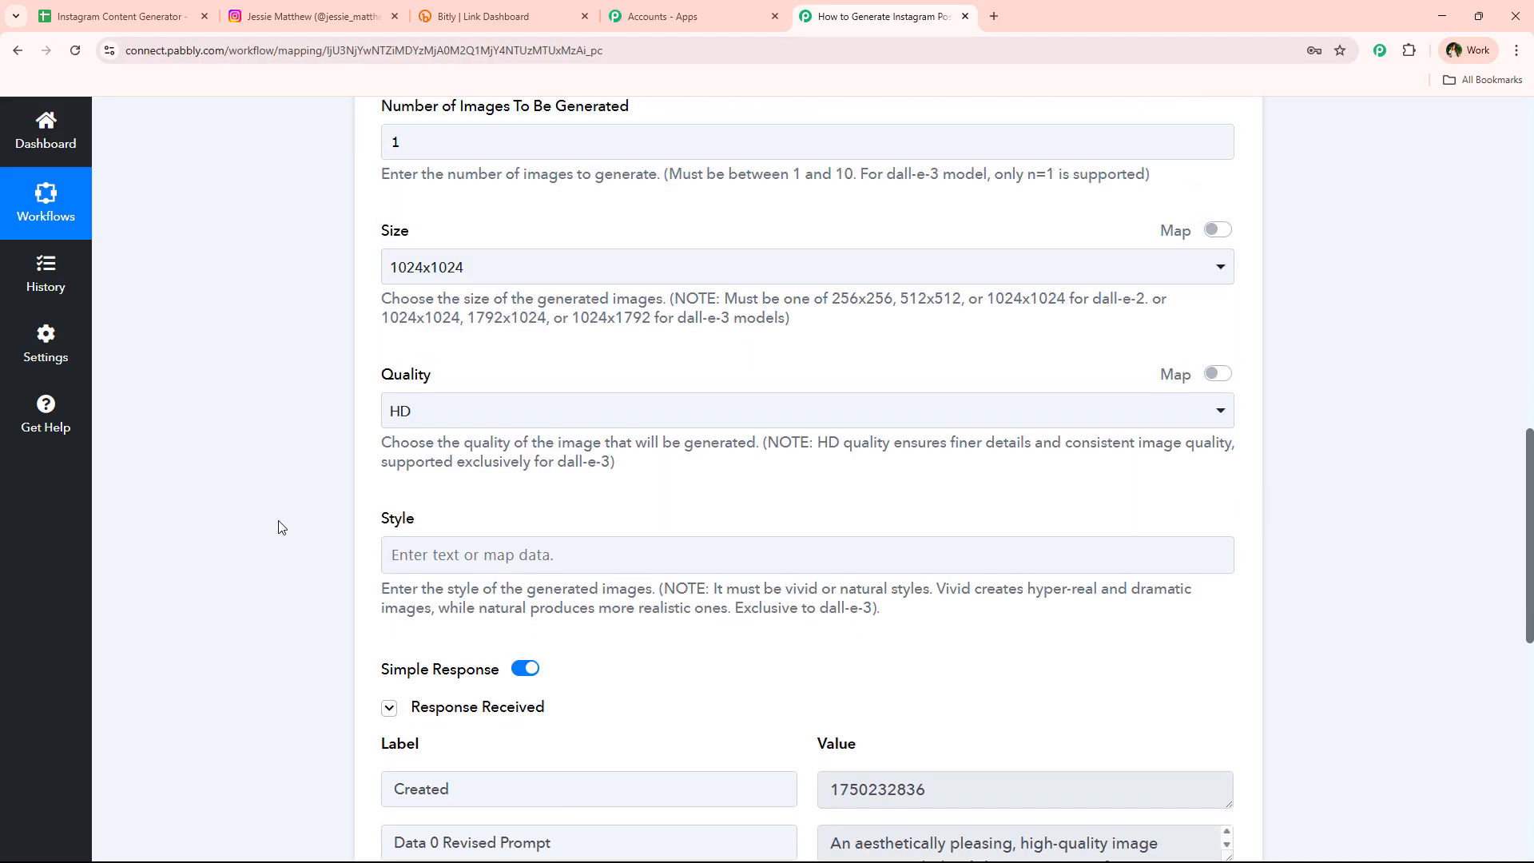
pyautogui.click(684, 294)
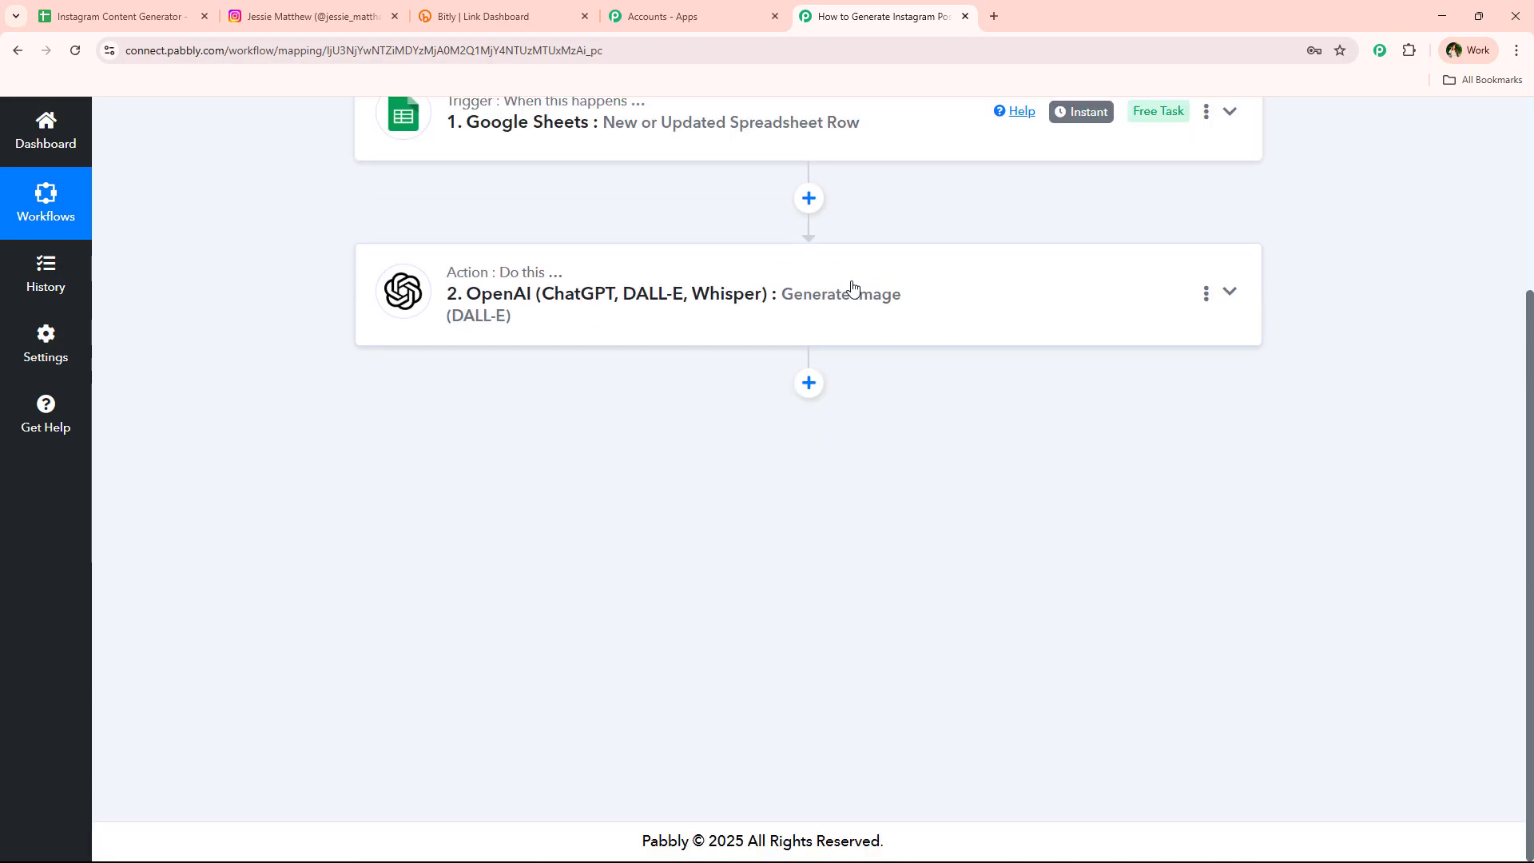
pyautogui.scroll(3, 435, 503)
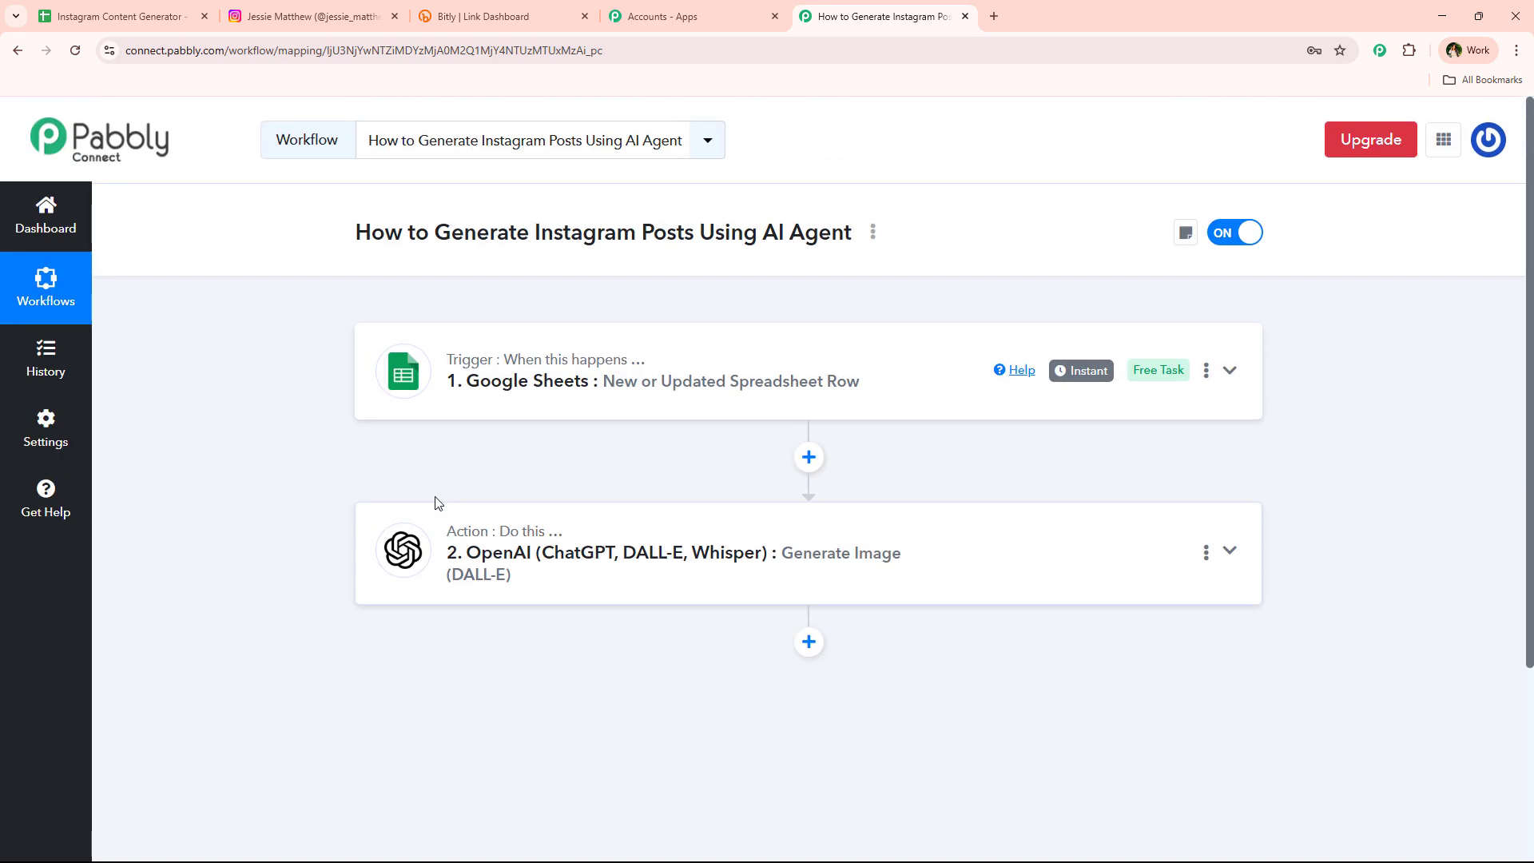
# Add a third workflow step using OpenAI (ChatGPT, DALL-E, Whisper) with ChatGPT as the action event
pyautogui.scroll(-3, 767, 508)
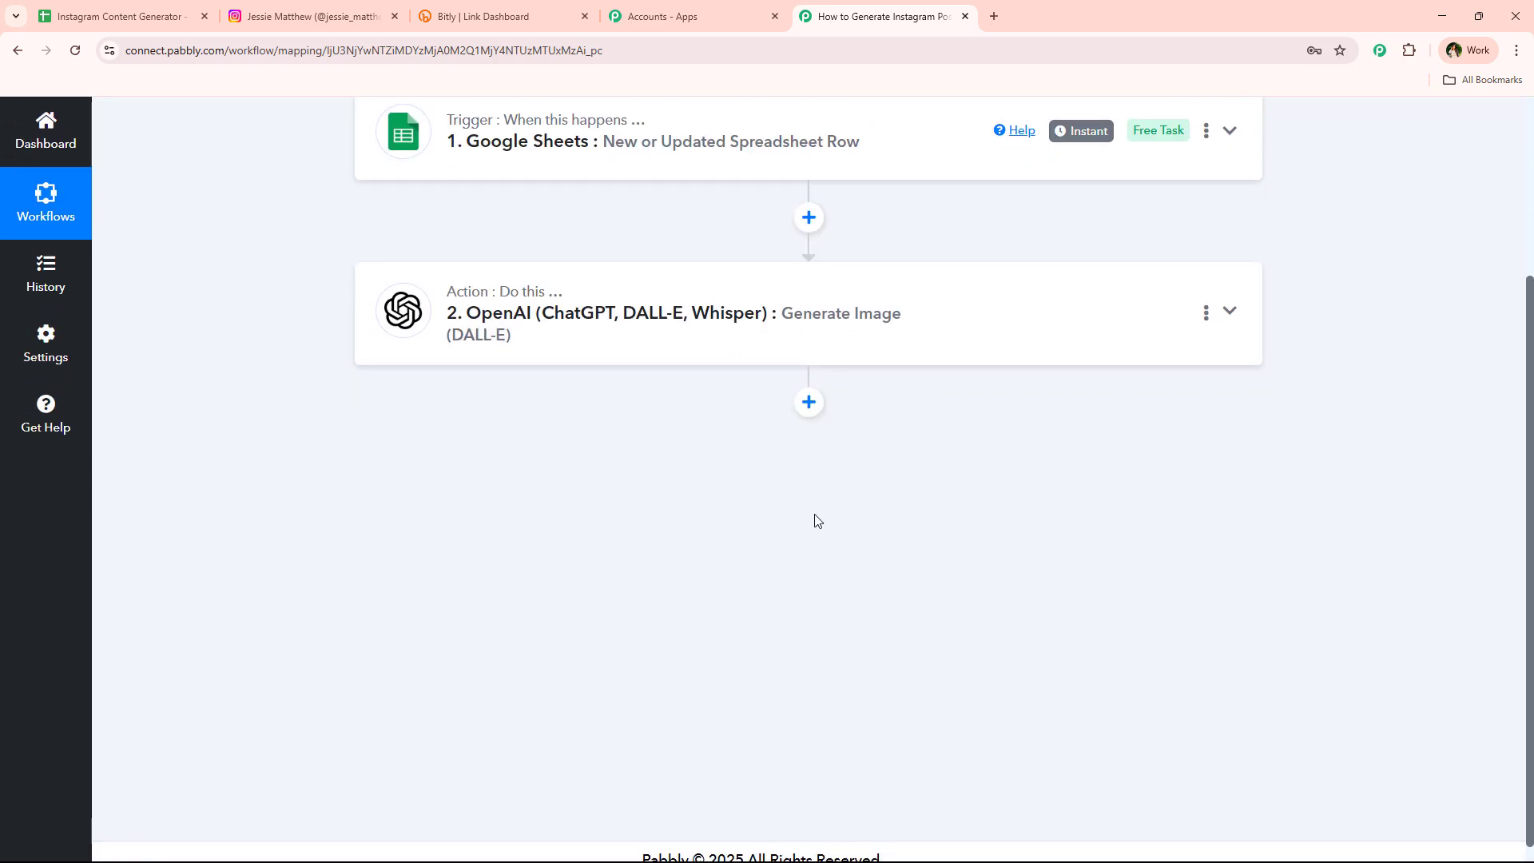
pyautogui.click(809, 403)
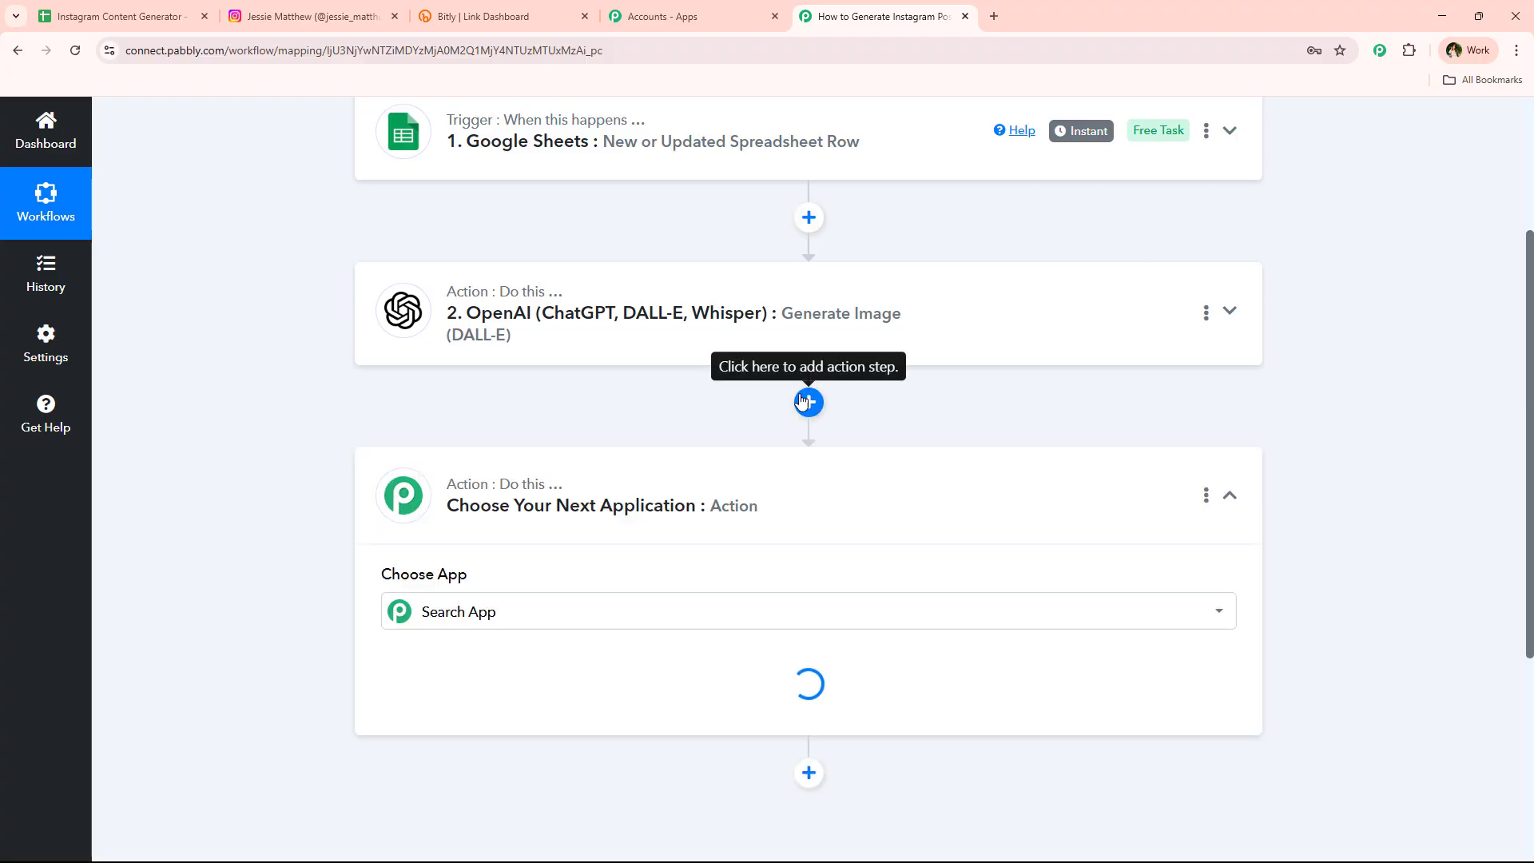
pyautogui.write('op')
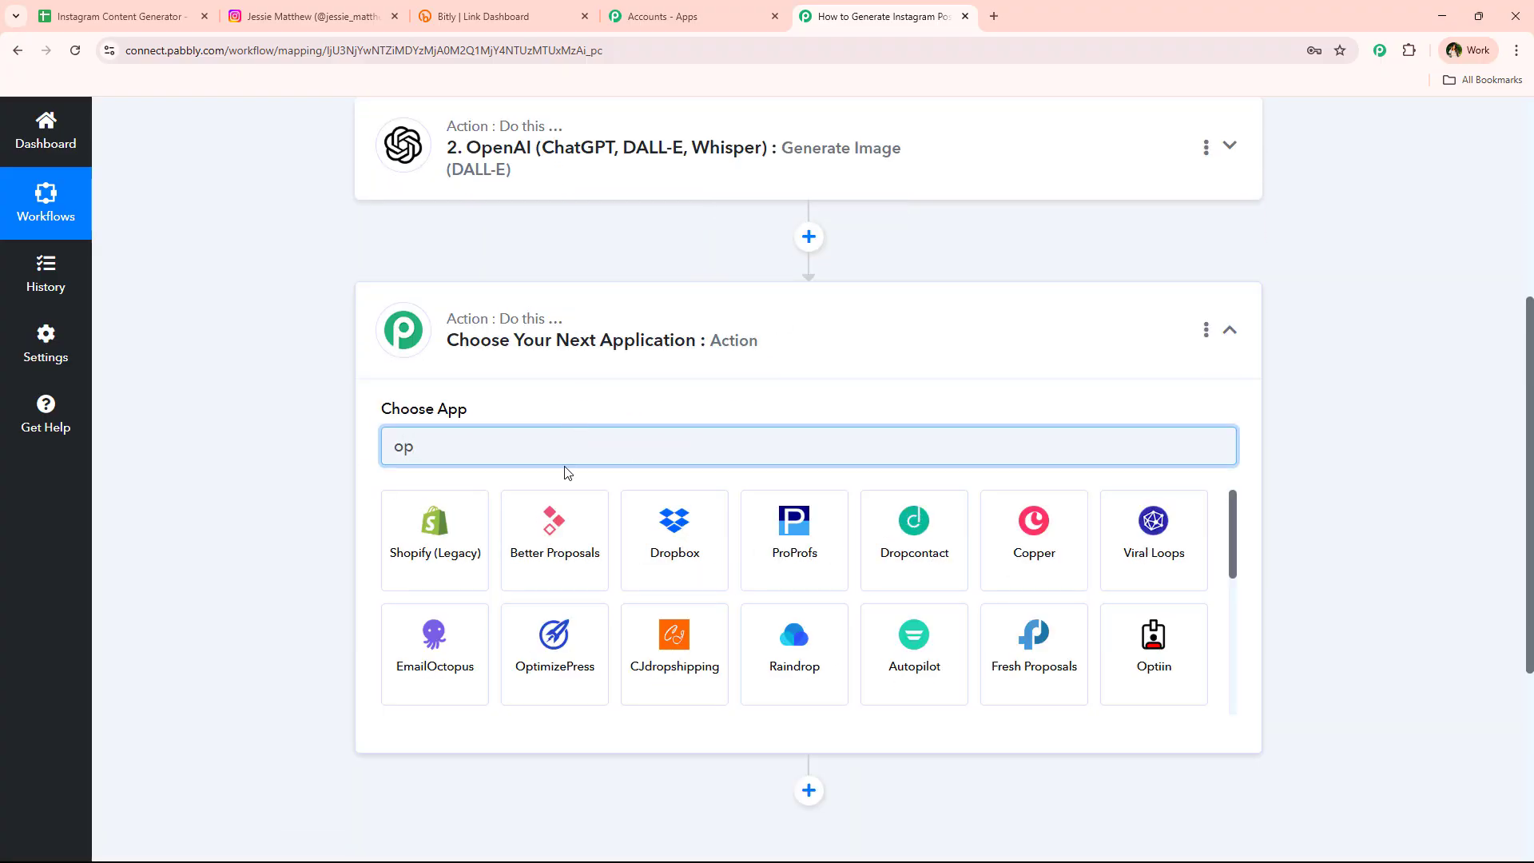
pyautogui.write('e')
pyautogui.click(551, 537)
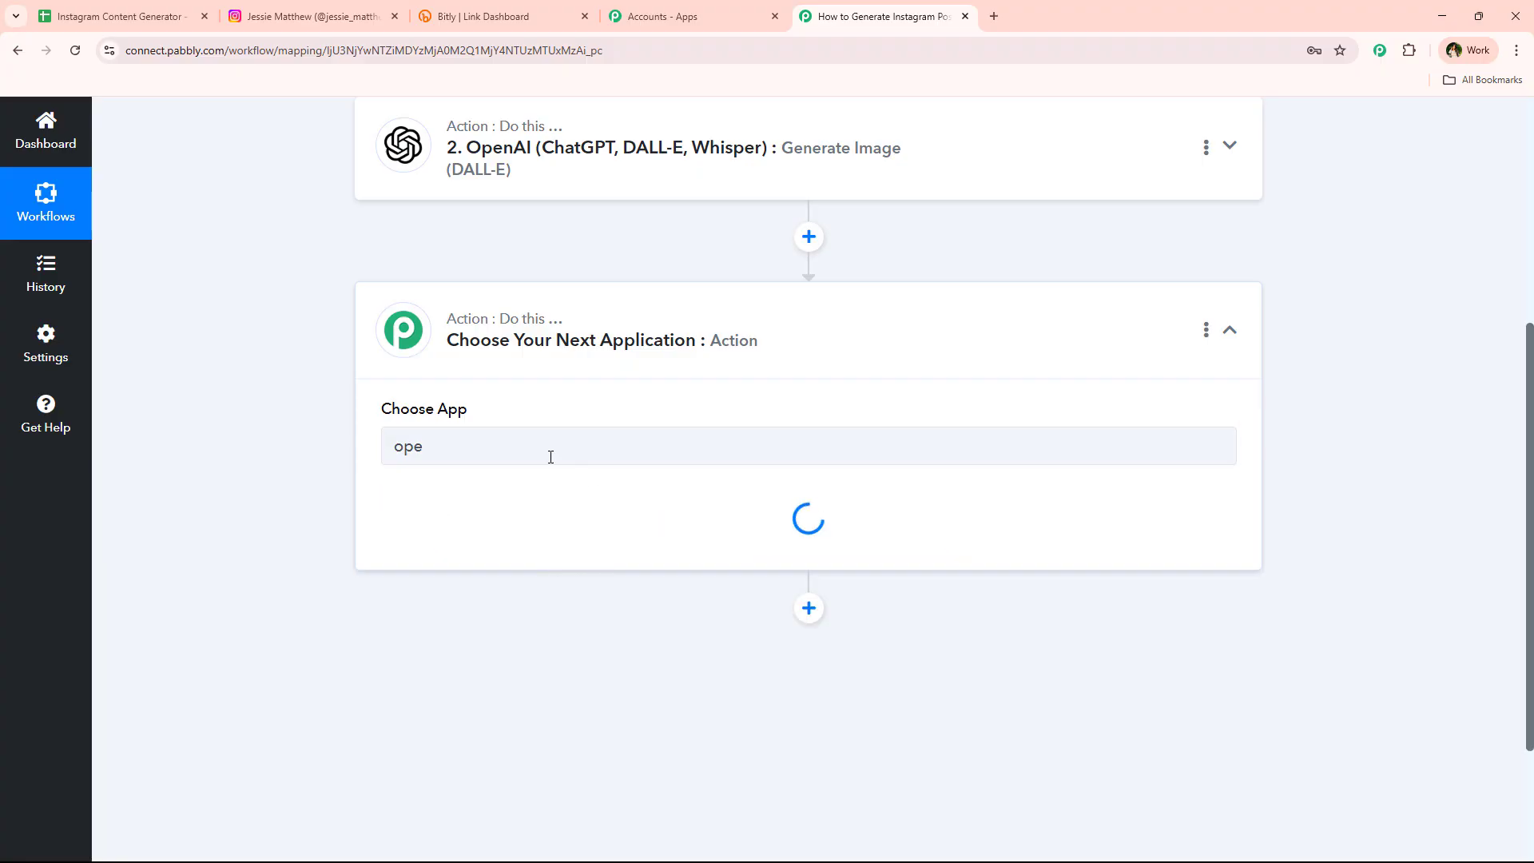
pyautogui.click(456, 527)
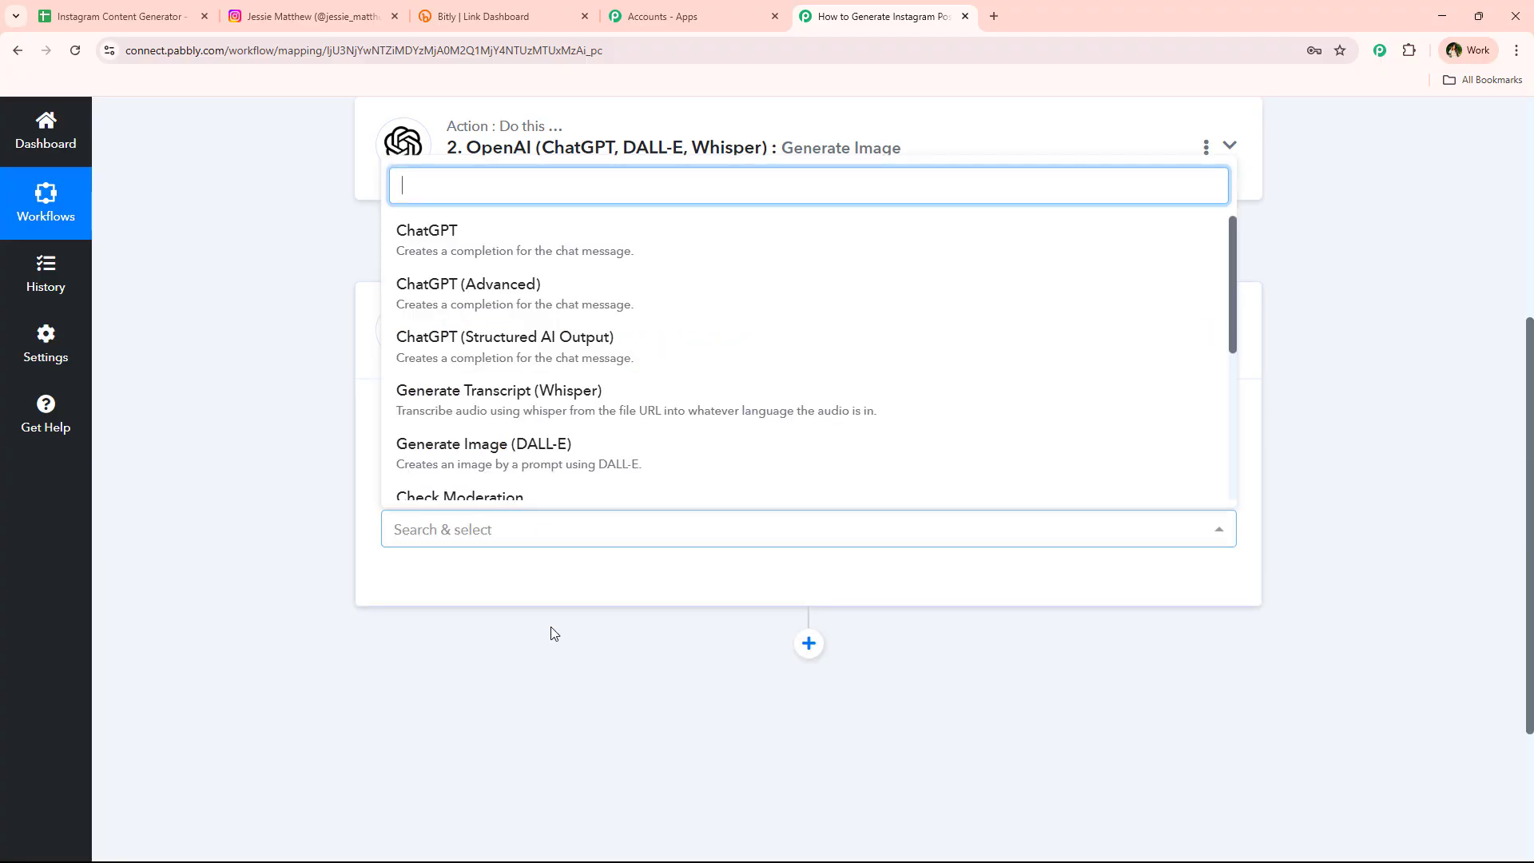
pyautogui.click(503, 263)
# Connect the ChatGPT action through the existing connection OpenAI (ChatGPT, DALL-E, Whisper) #145
pyautogui.click(433, 586)
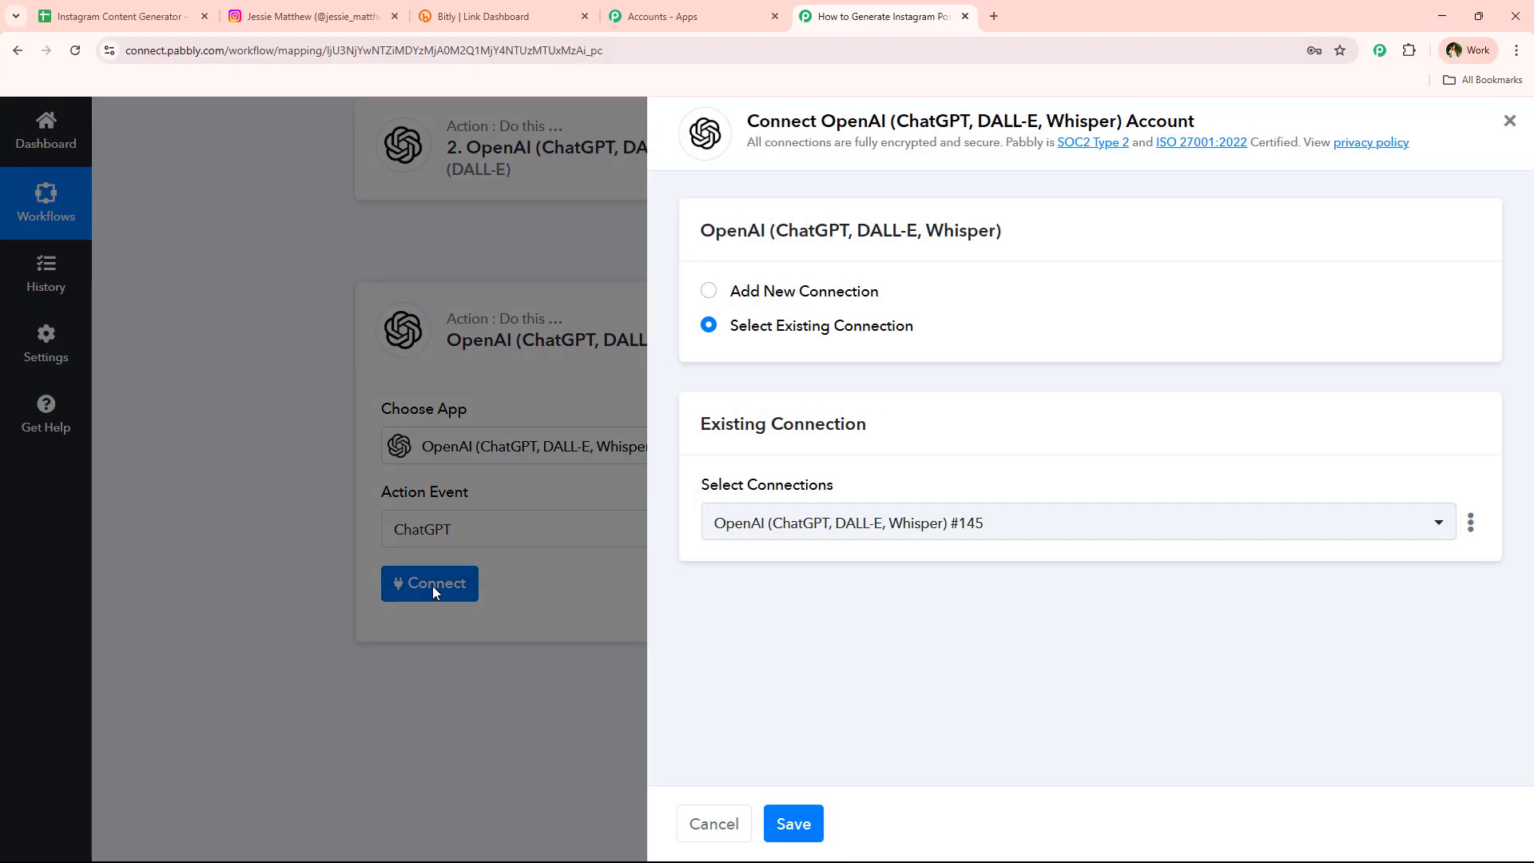
pyautogui.moveTo(820, 128); pyautogui.dragTo(921, 128)
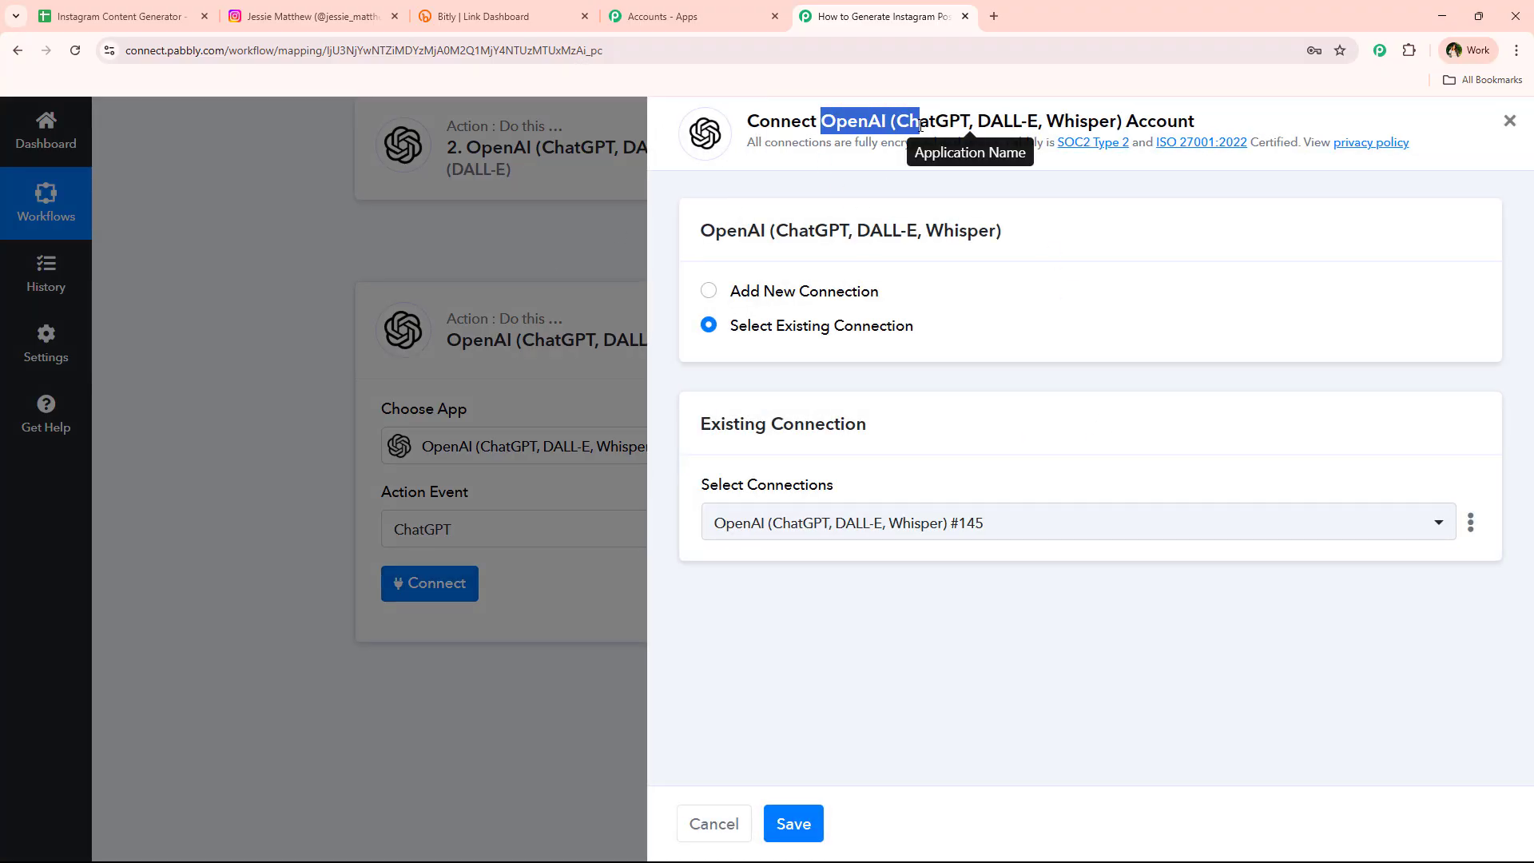
pyautogui.moveTo(733, 326); pyautogui.dragTo(958, 329)
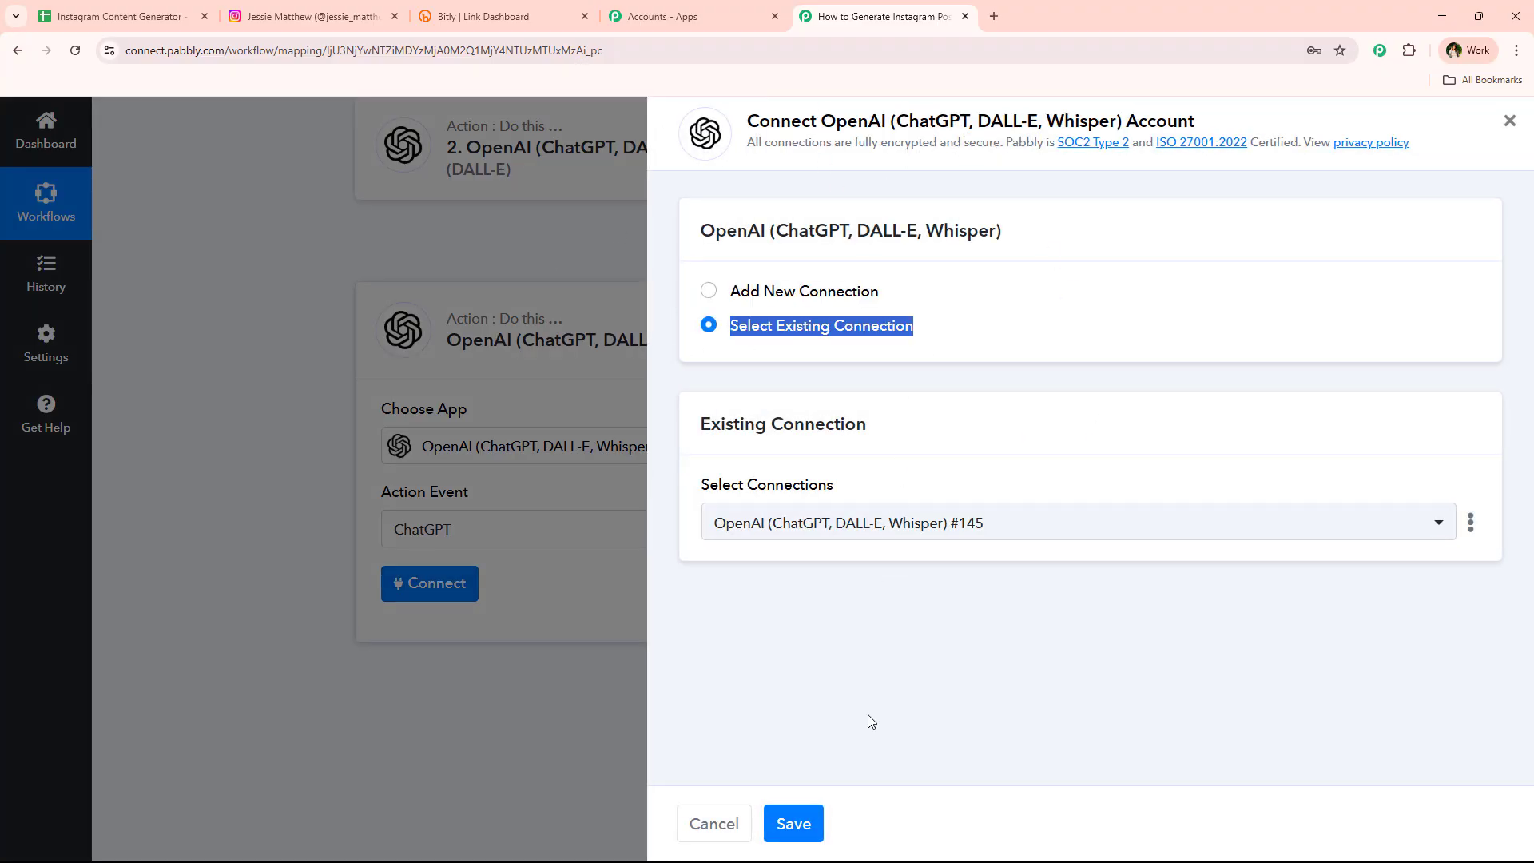
pyautogui.scroll(-3, 304, 479)
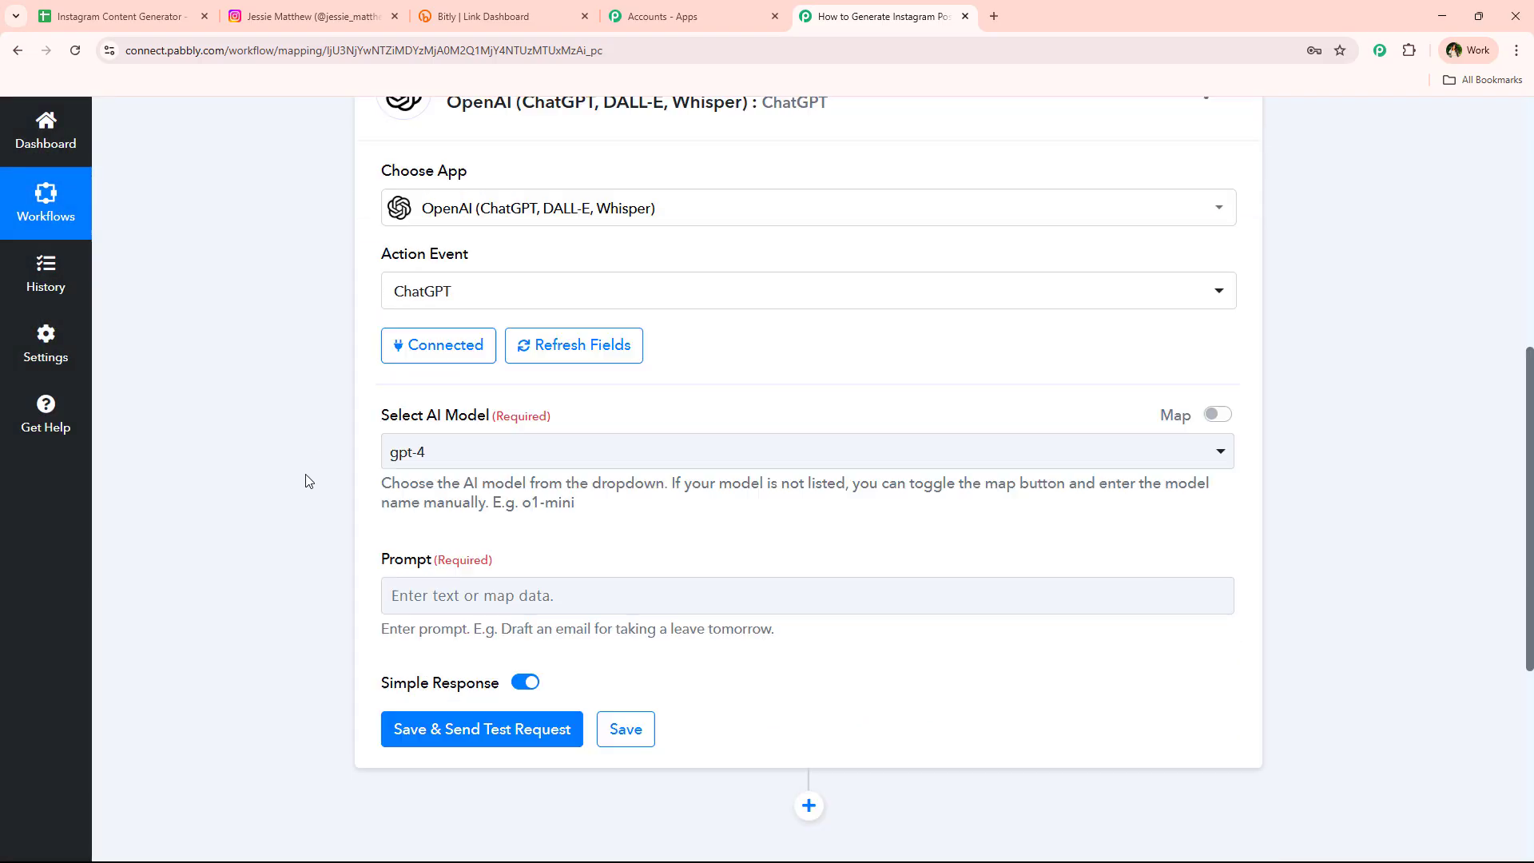
# Select gpt-4 and enter a prompt for a short, warm Instagram caption under 300-500 characters with emojis, up to 5 trendy hashtags and no quotation marks
pyautogui.click(456, 455)
pyautogui.click(432, 544)
pyautogui.scroll(-5, 303, 487)
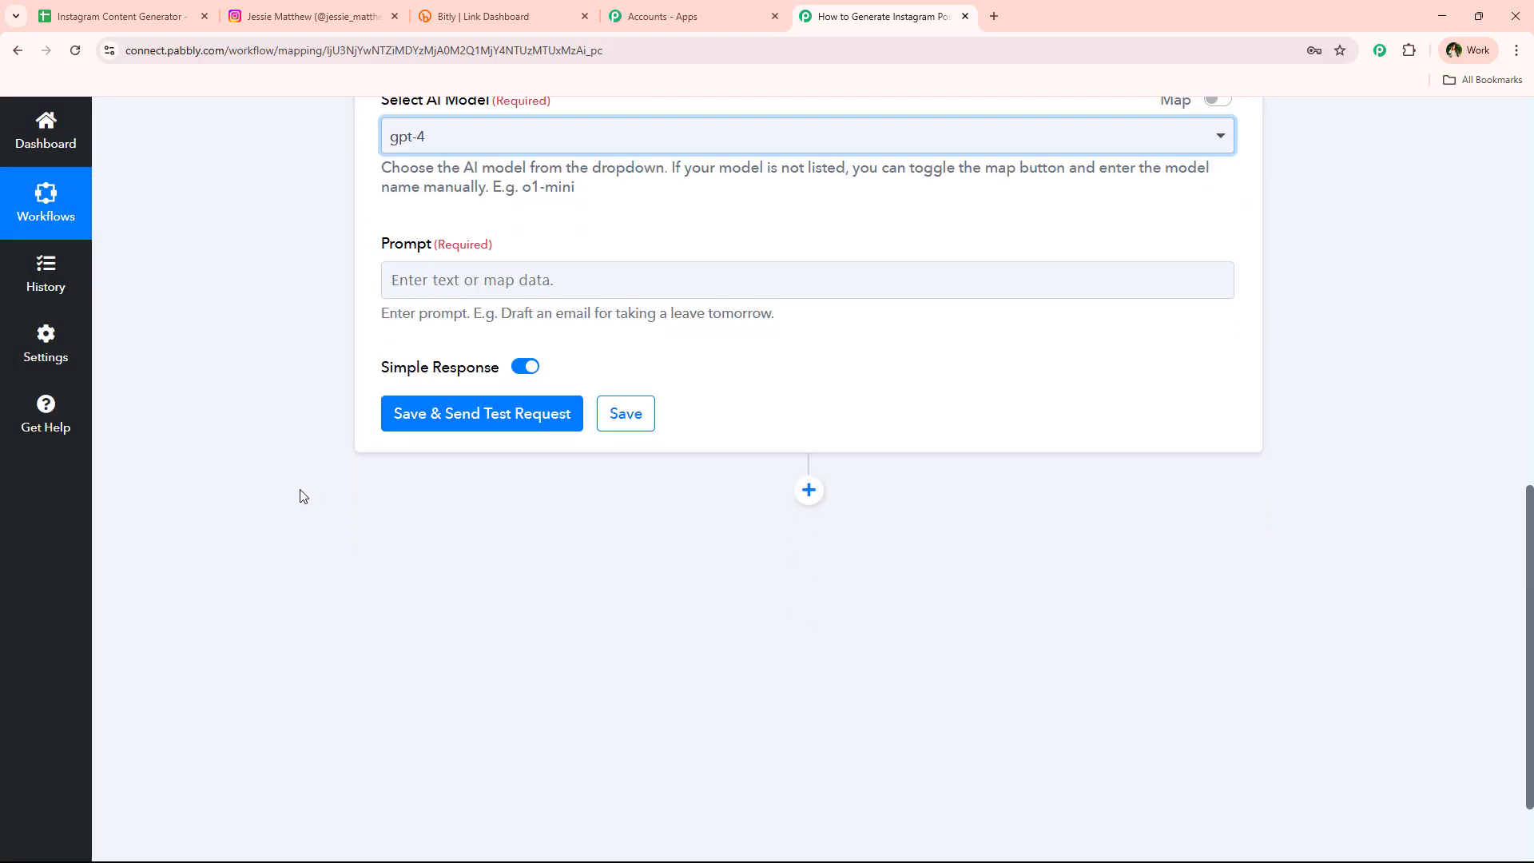
pyautogui.write("Write a short Instagram caption for the post topic 'Post Topic' based on the highlight 'Message'. Add engaging emojis and up to 5 relevant, trendy hashtags. Keep the tone fun, warm, and under 300-500 characters. Do not add quotation marks")
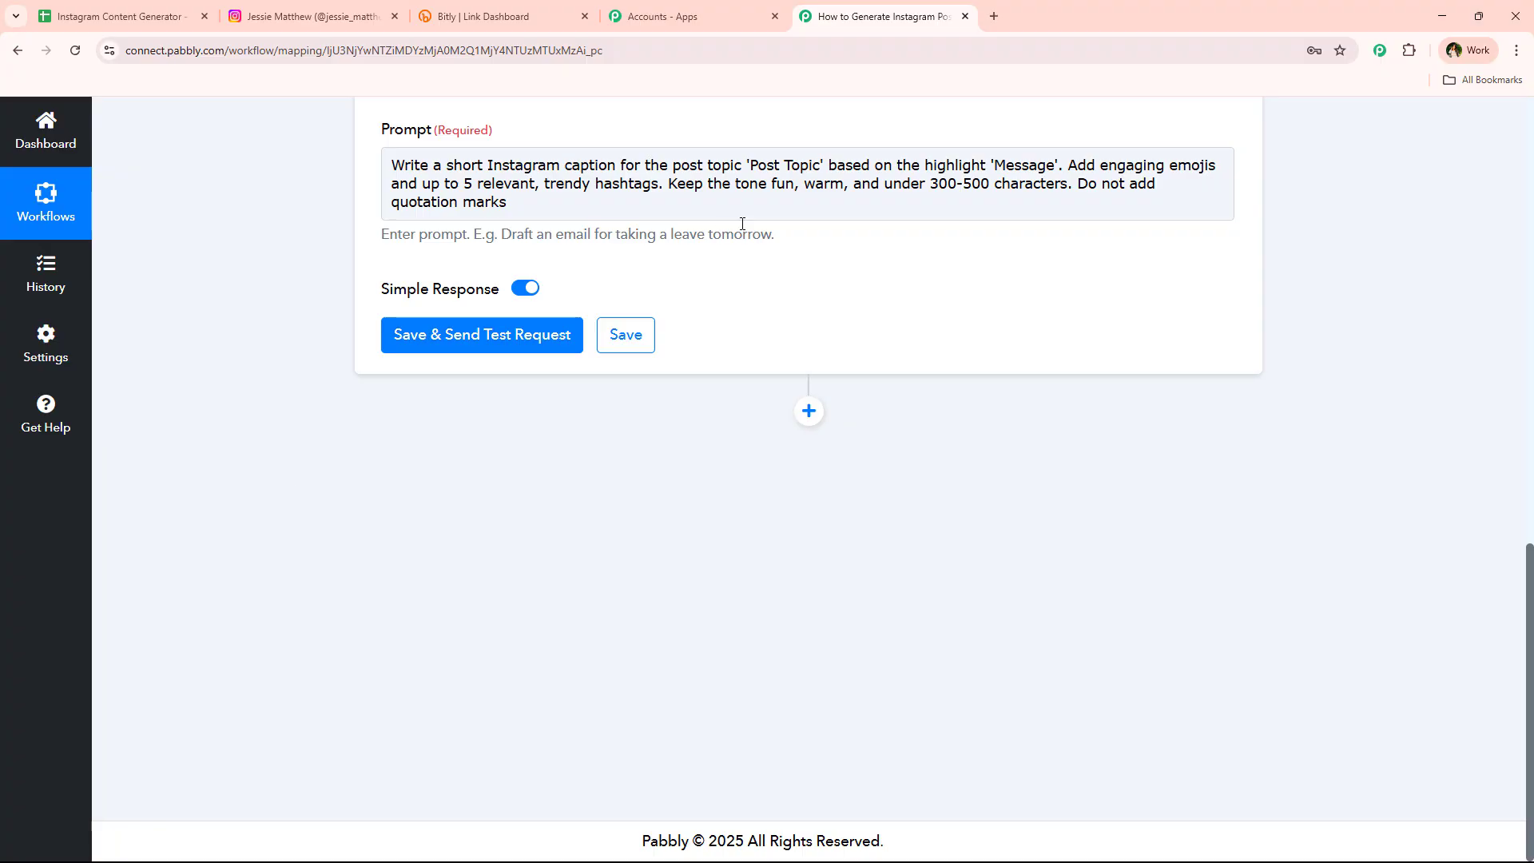
# Replace the 'Post Topic' placeholder in the caption prompt with the Post Topic value mapped from the Google Sheets step
pyautogui.click(752, 164)
pyautogui.moveTo(751, 164); pyautogui.dragTo(820, 165)
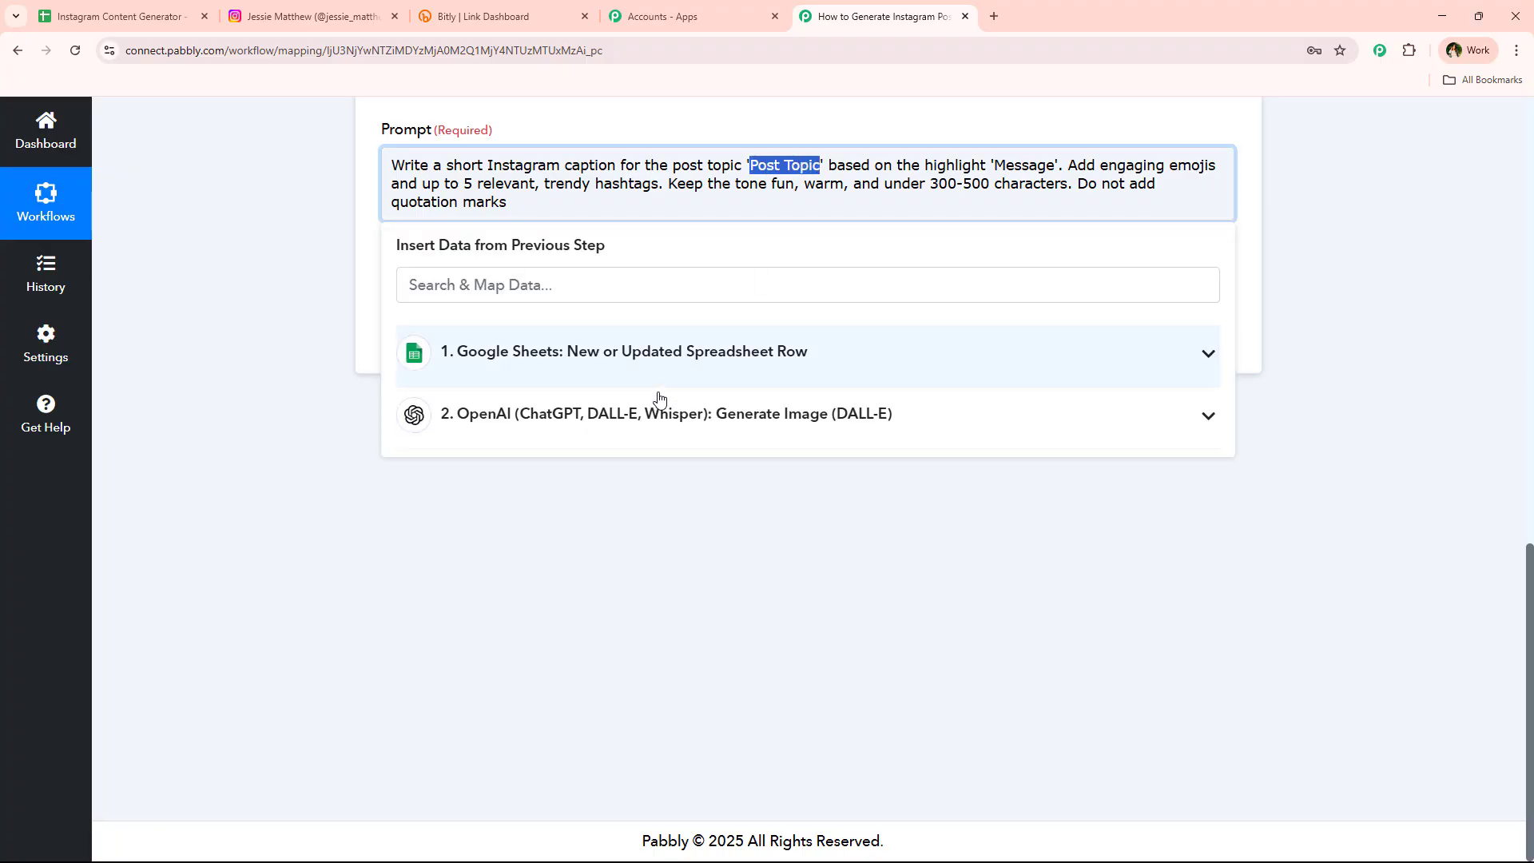
pyautogui.click(563, 413)
pyautogui.click(552, 284)
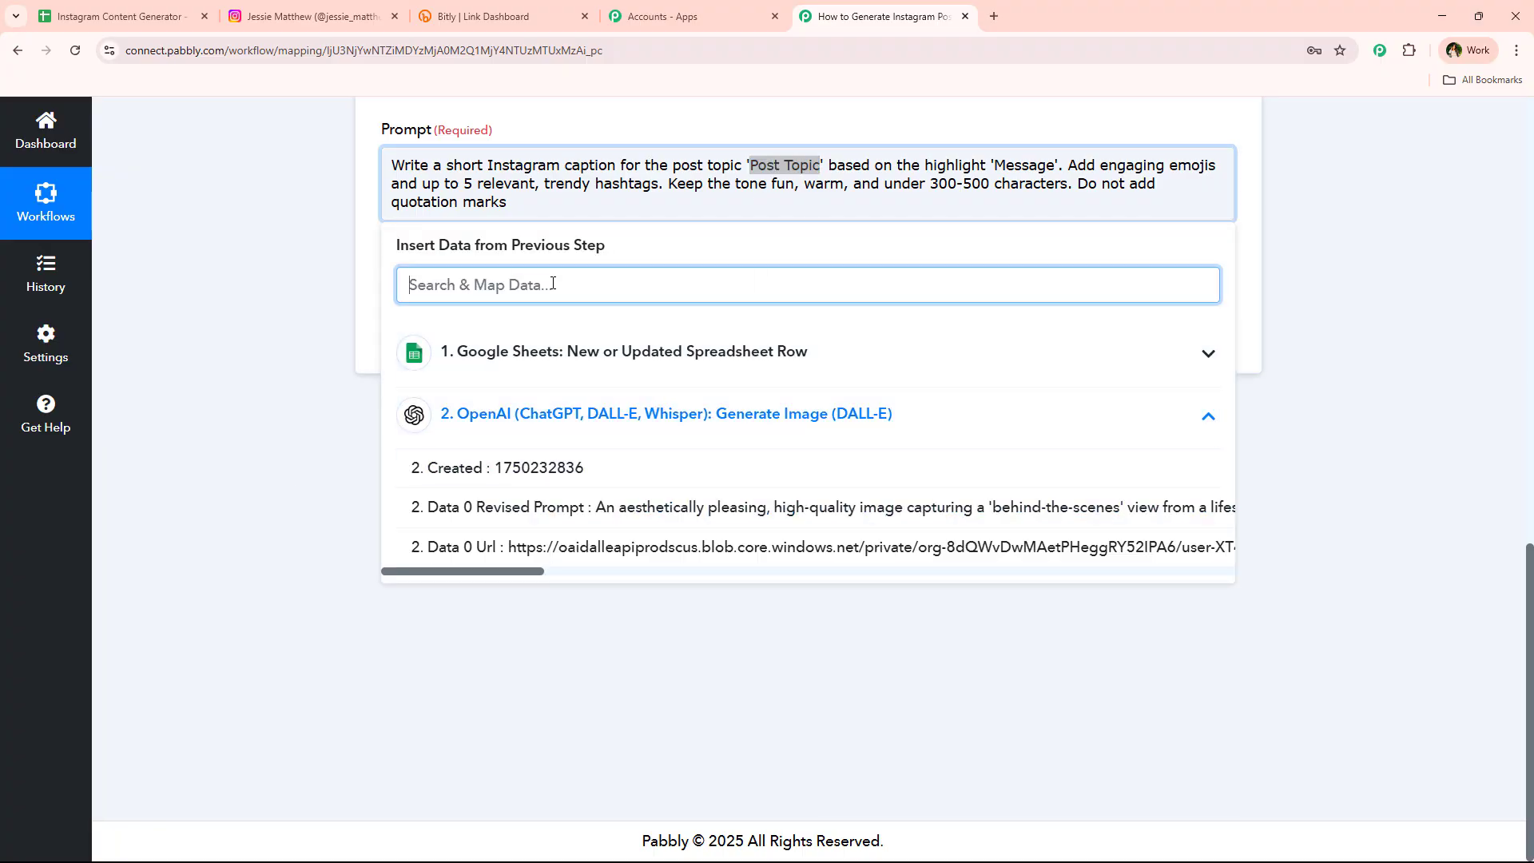
pyautogui.write('to')
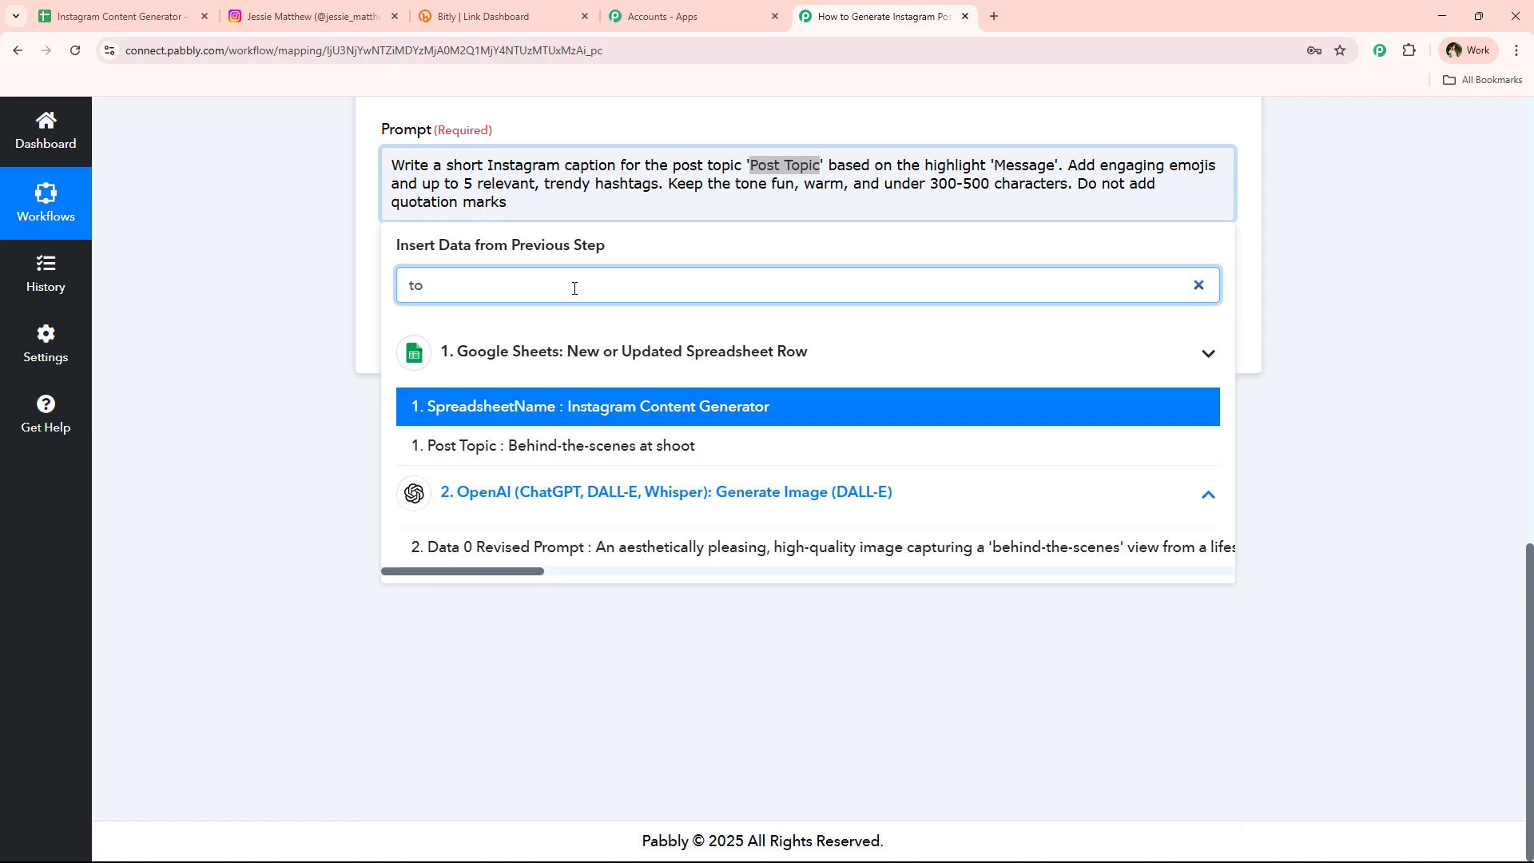
pyautogui.click(575, 445)
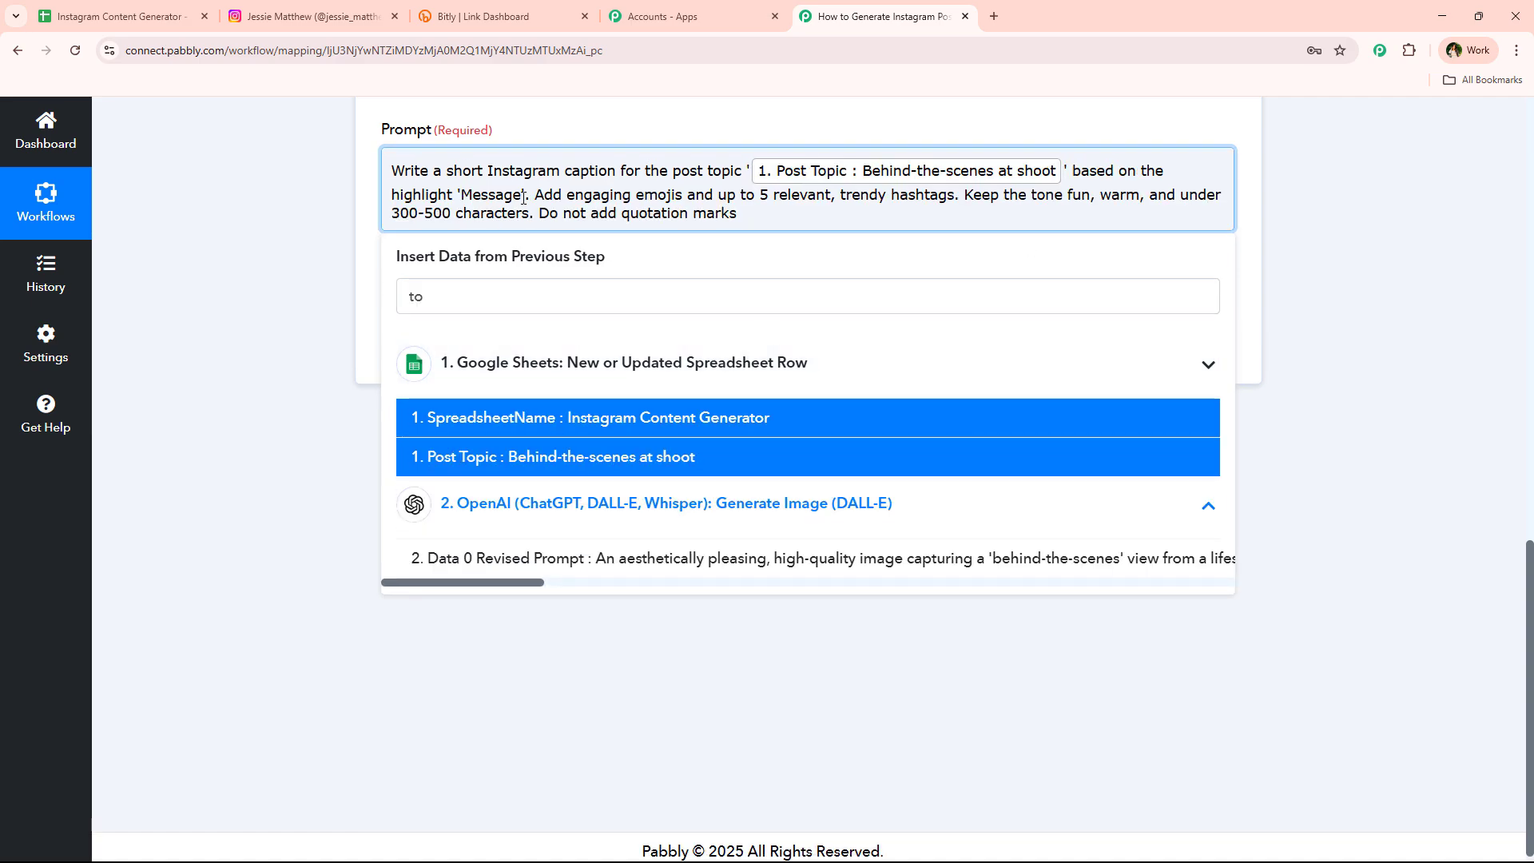
# Replace the 'Message' placeholder in the caption prompt with the Highlight/Message value mapped from the Google Sheets step
pyautogui.moveTo(523, 198); pyautogui.dragTo(482, 194)
pyautogui.click(453, 302)
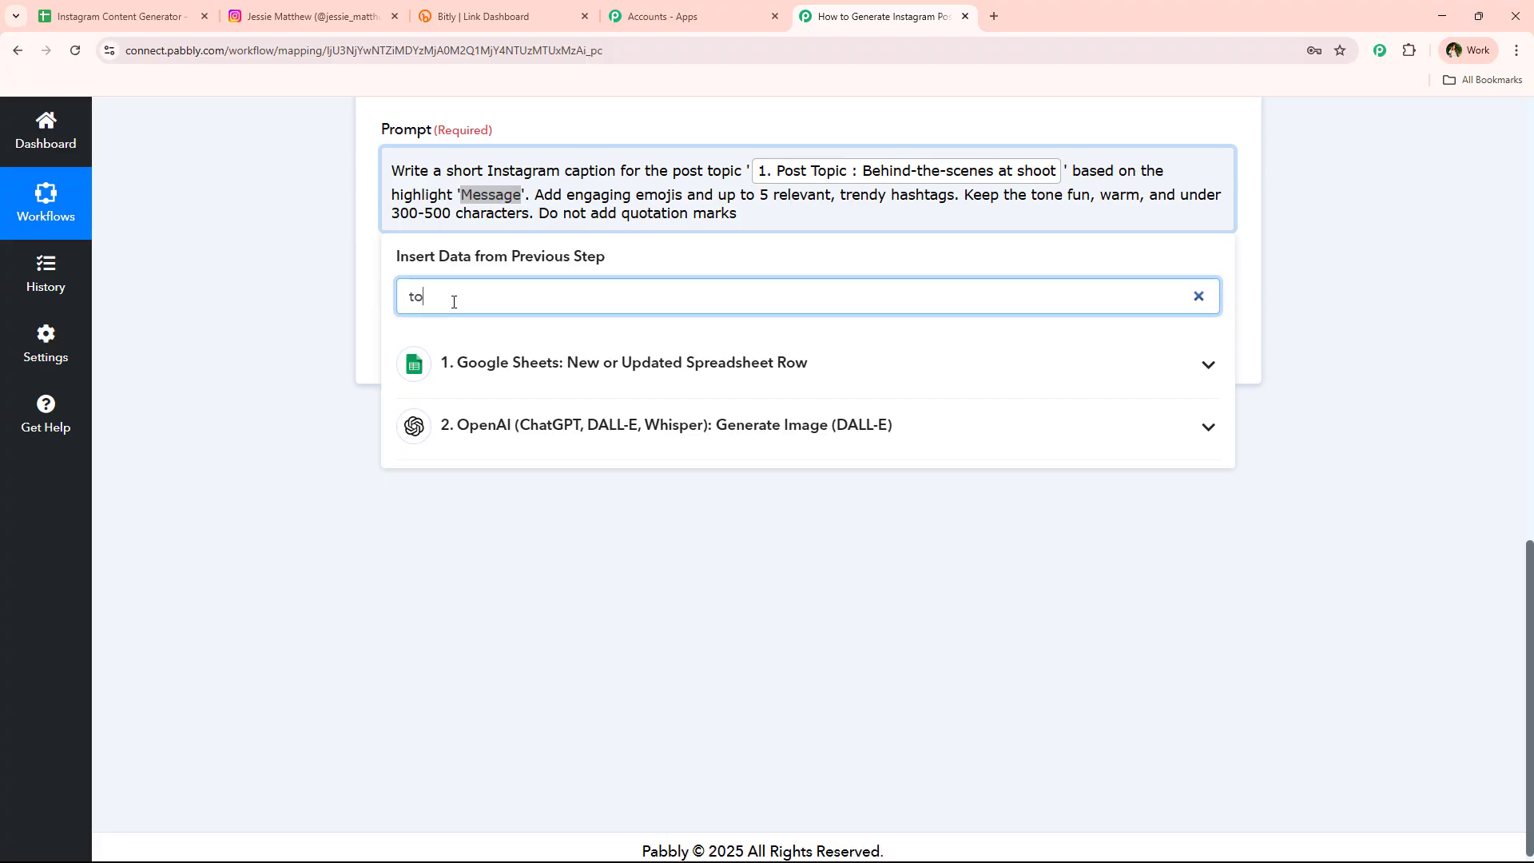
pyautogui.write('mess')
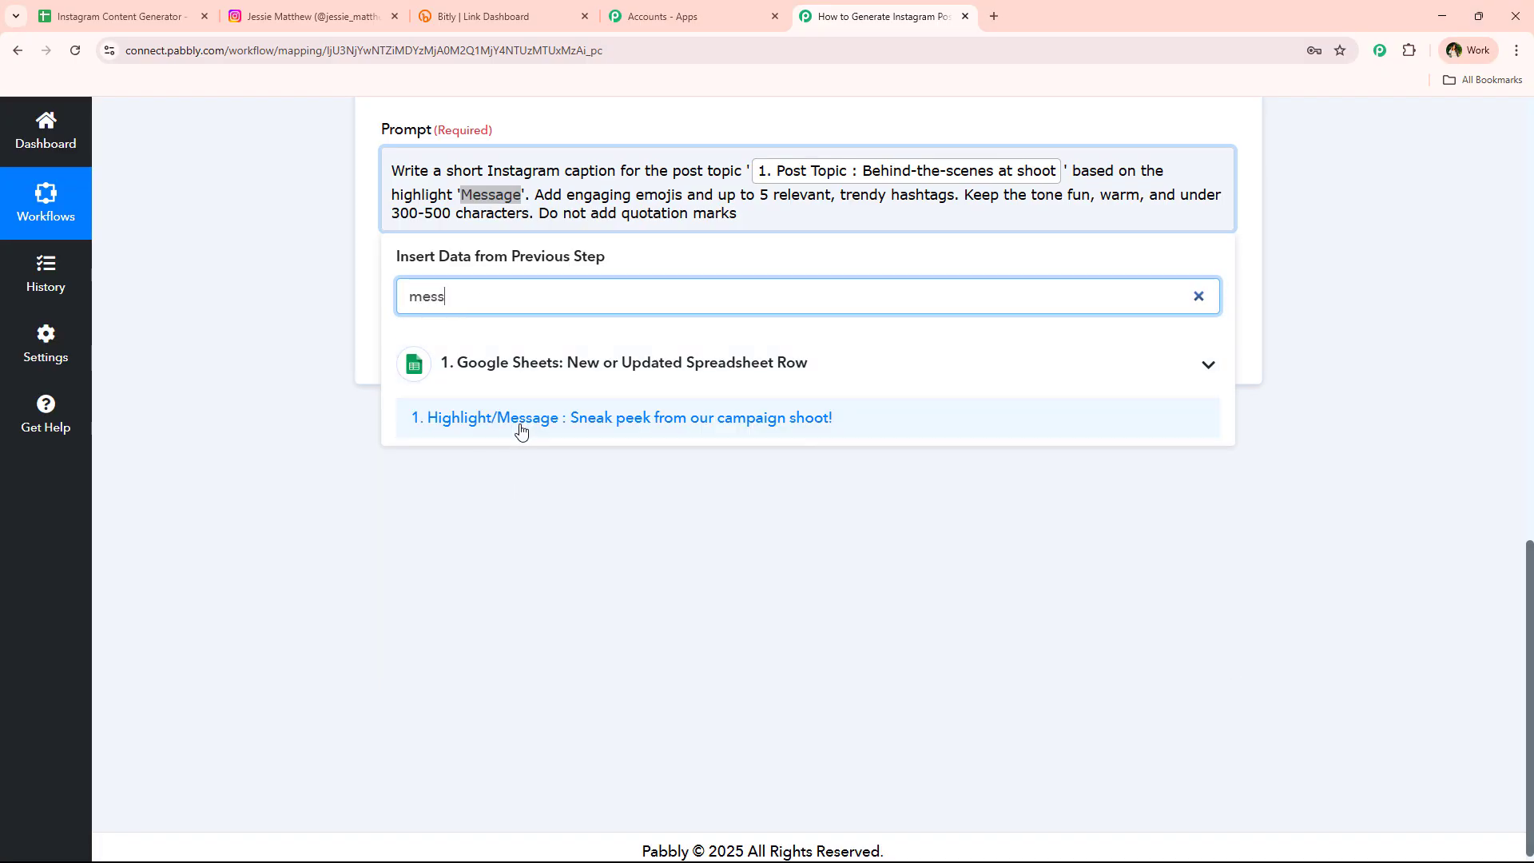
pyautogui.click(517, 429)
# Save the ChatGPT step and send a test request to OpenAI
pyautogui.click(348, 357)
pyautogui.click(405, 372)
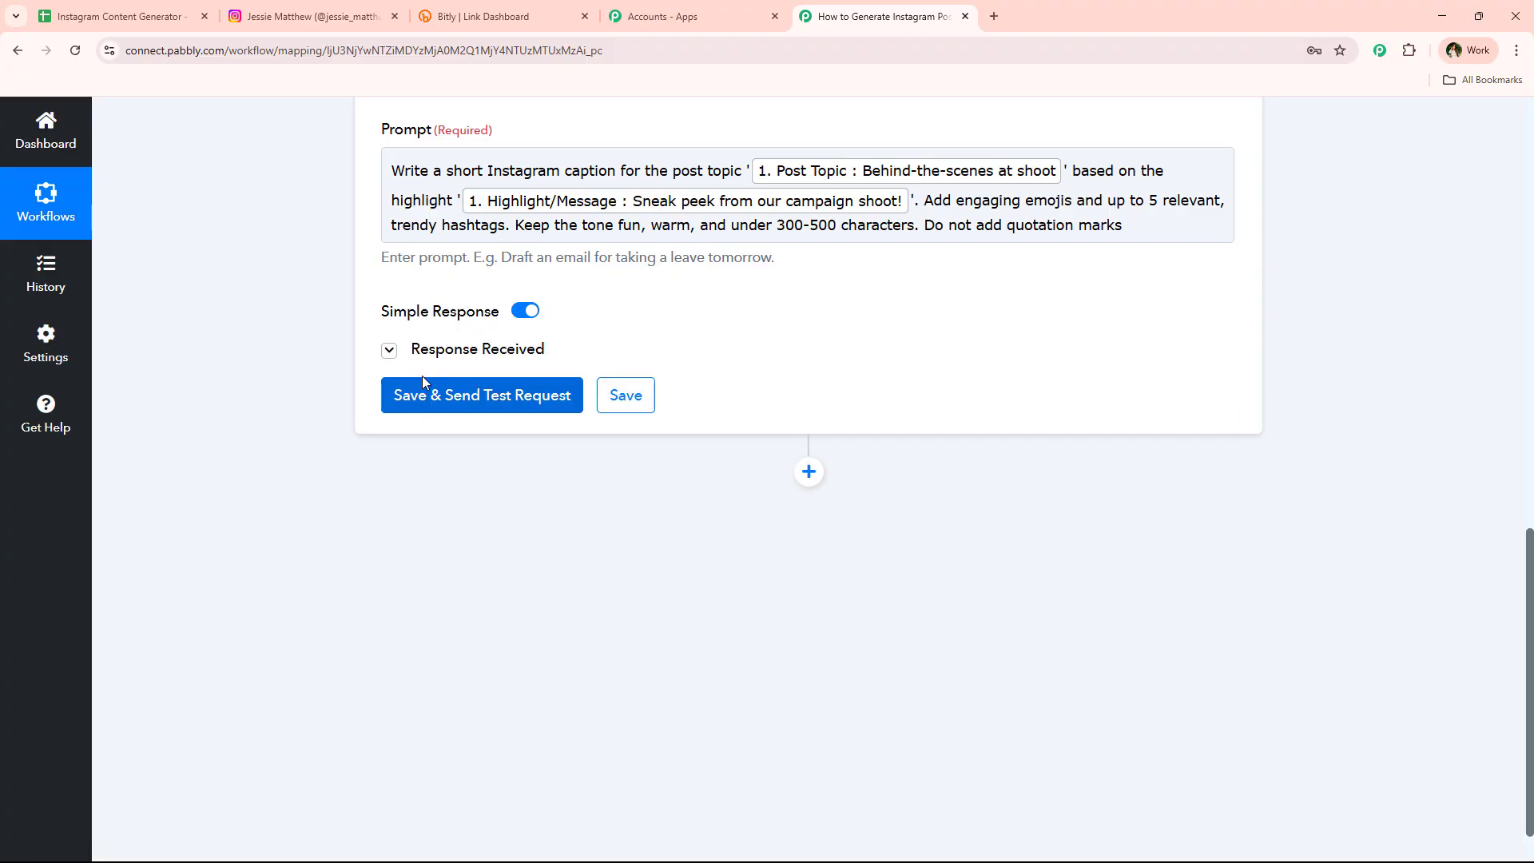
pyautogui.scroll(-8, 661, 293)
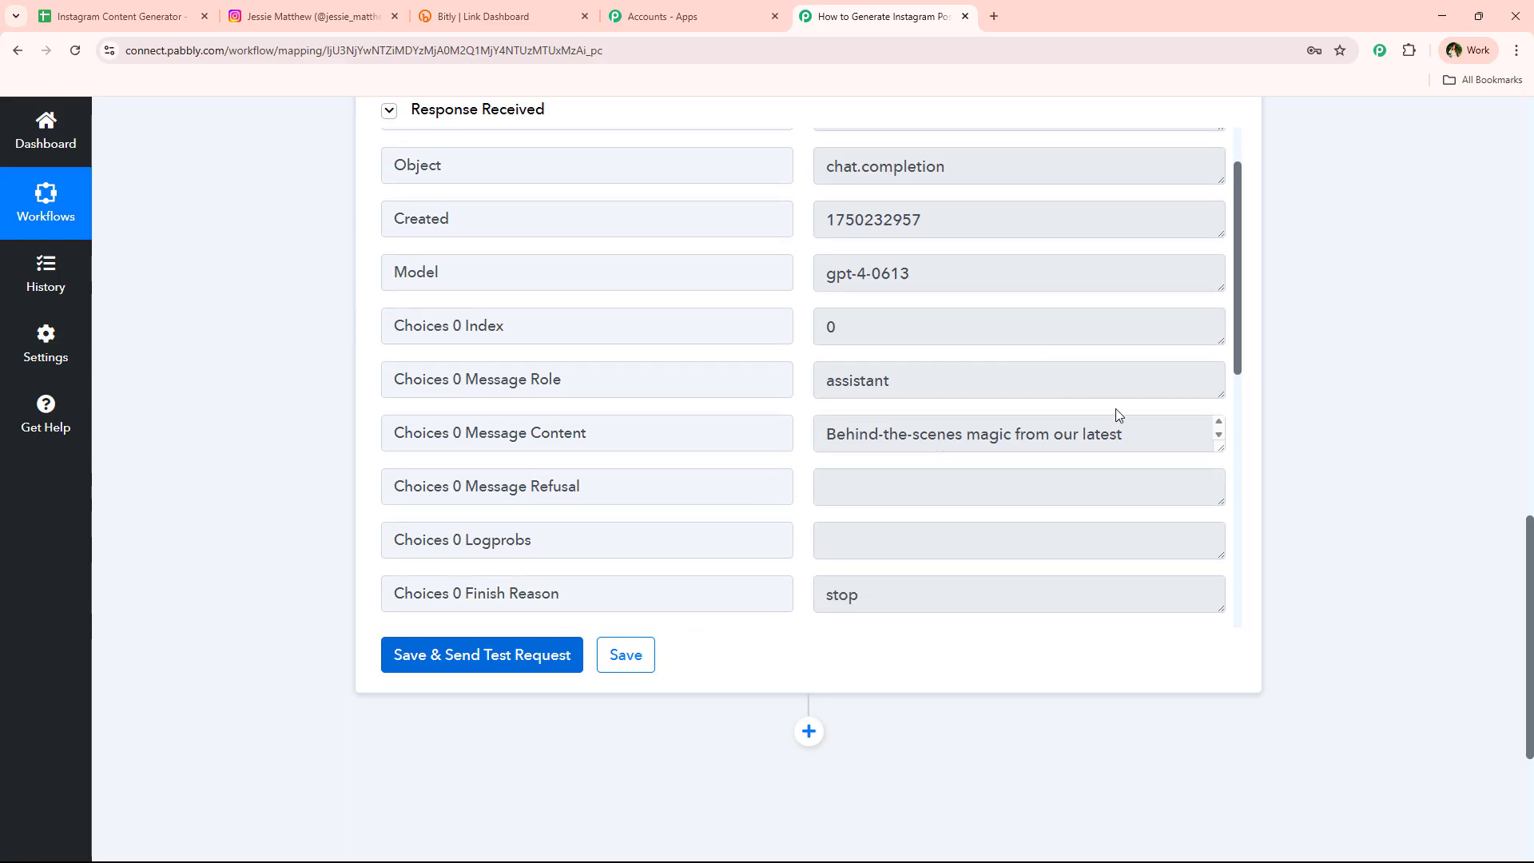
# Read the full Choices 0 Message Content caption in the response and compare it with the caption of the published Instagram post
pyautogui.scroll(3, 1190, 271)
pyautogui.scroll(1, 1195, 298)
pyautogui.moveTo(1219, 291); pyautogui.dragTo(1203, 406)
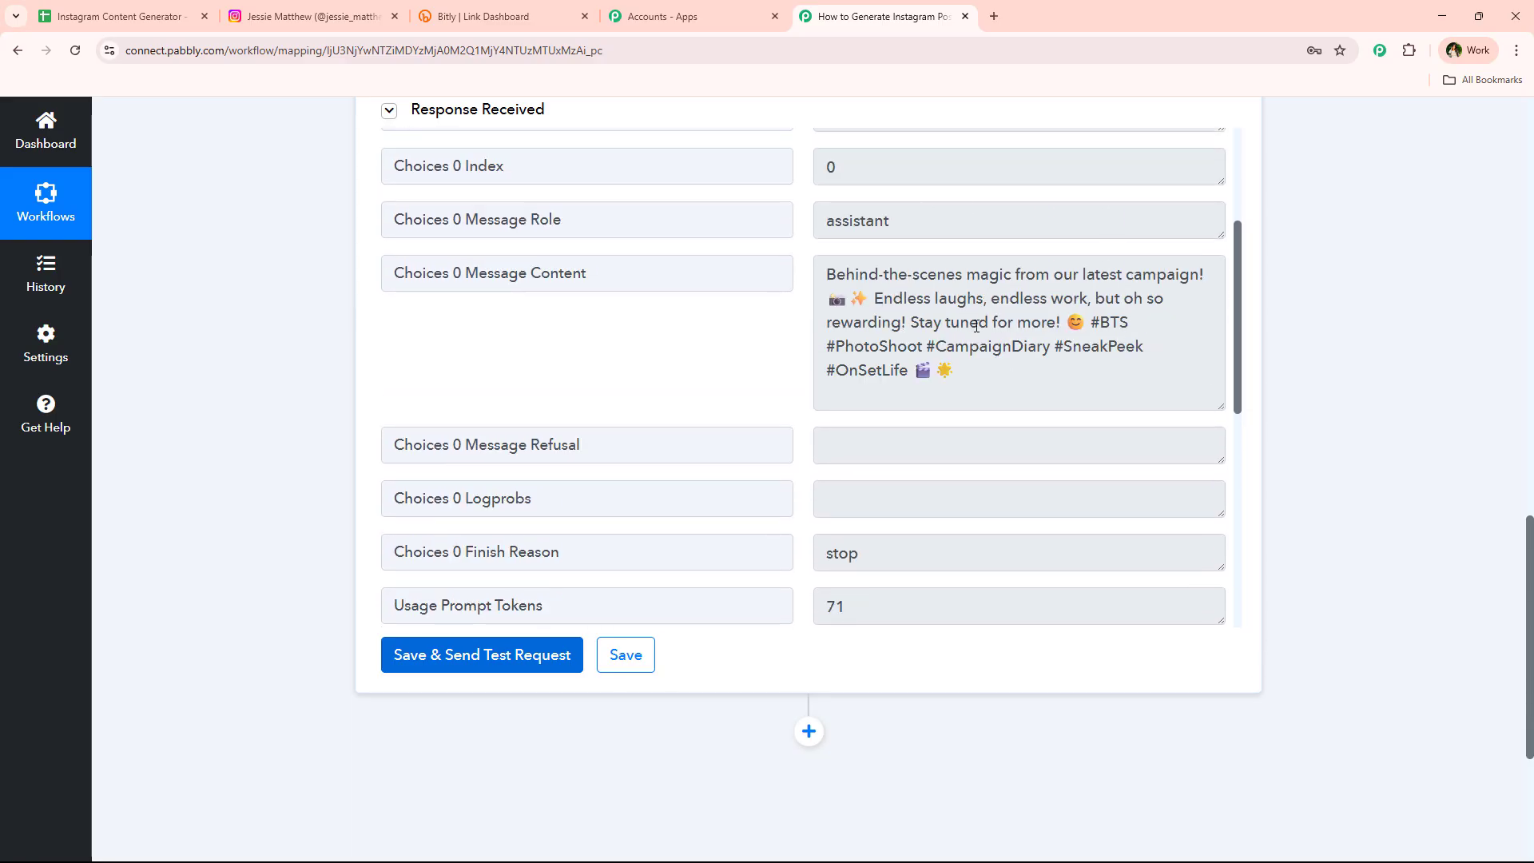
pyautogui.scroll(2, 406, 295)
pyautogui.click(315, 16)
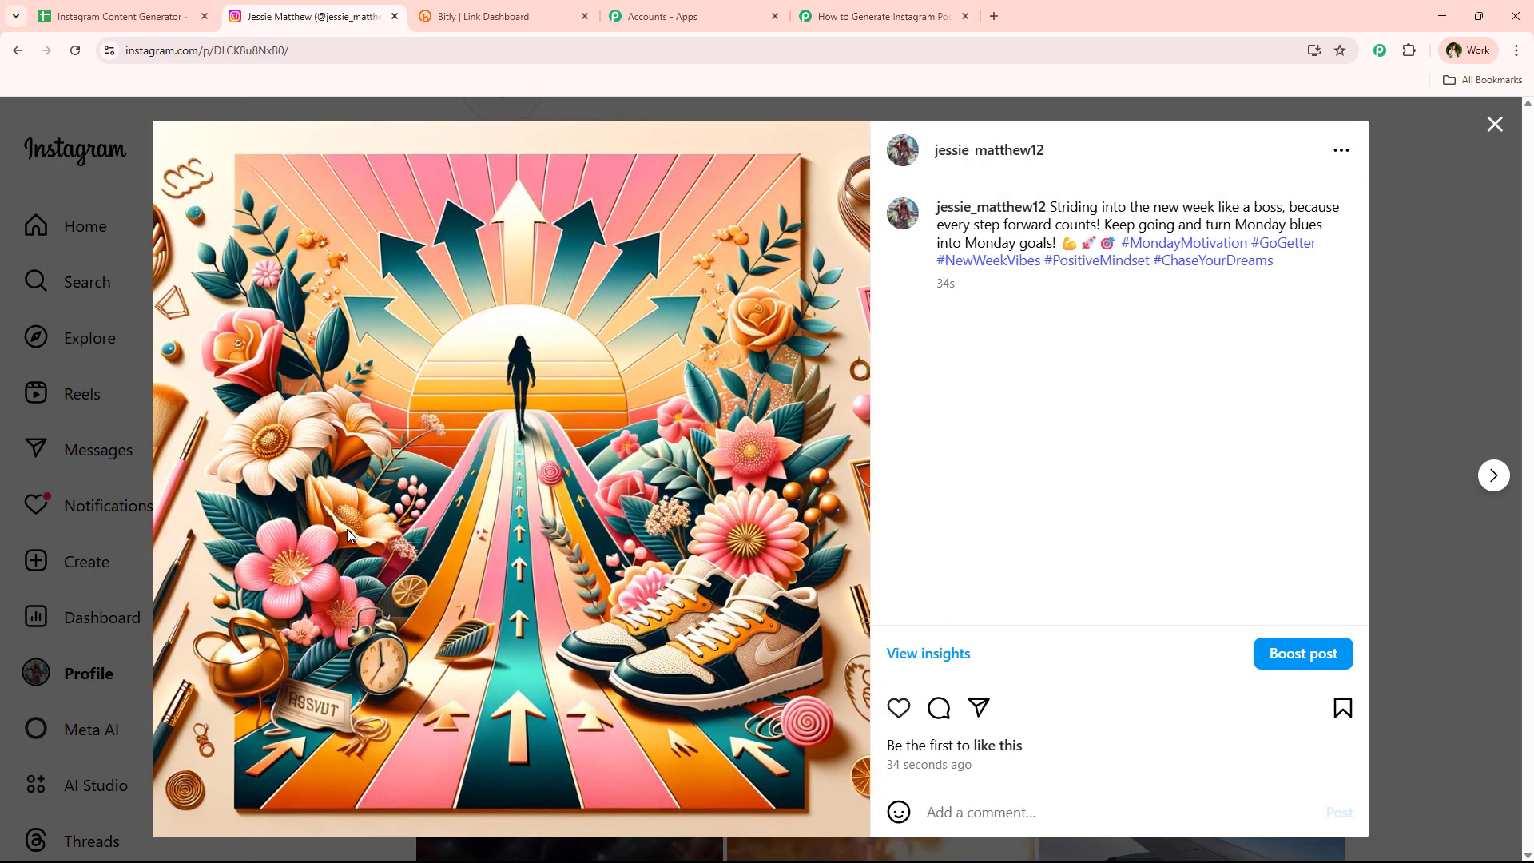
pyautogui.click(879, 16)
# Reopen the DALL-E image generation step and examine the full Data 0 Url value in its response
pyautogui.scroll(10, 256, 418)
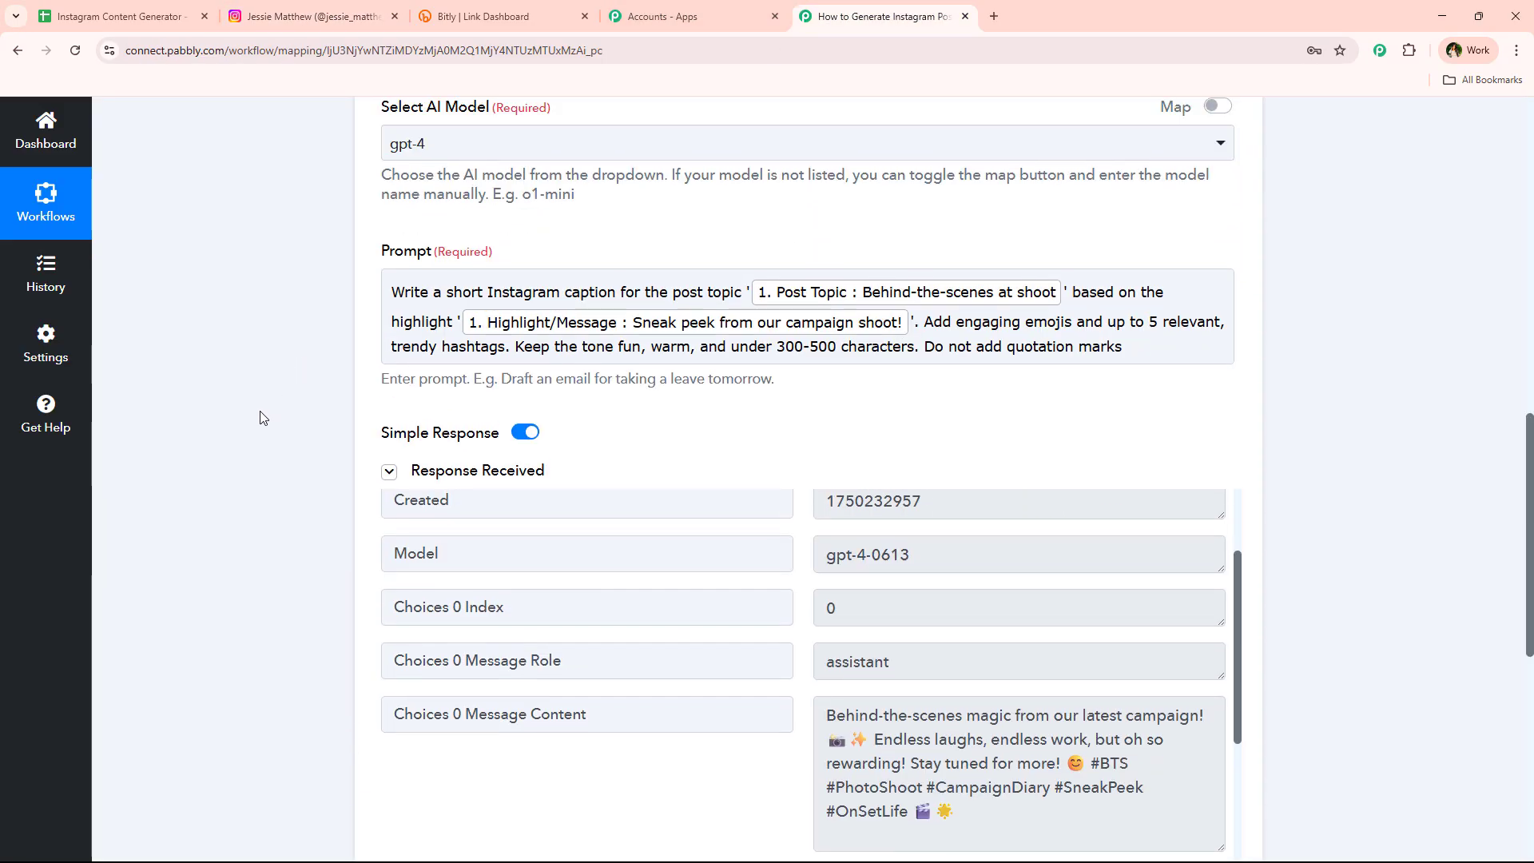
pyautogui.click(596, 202)
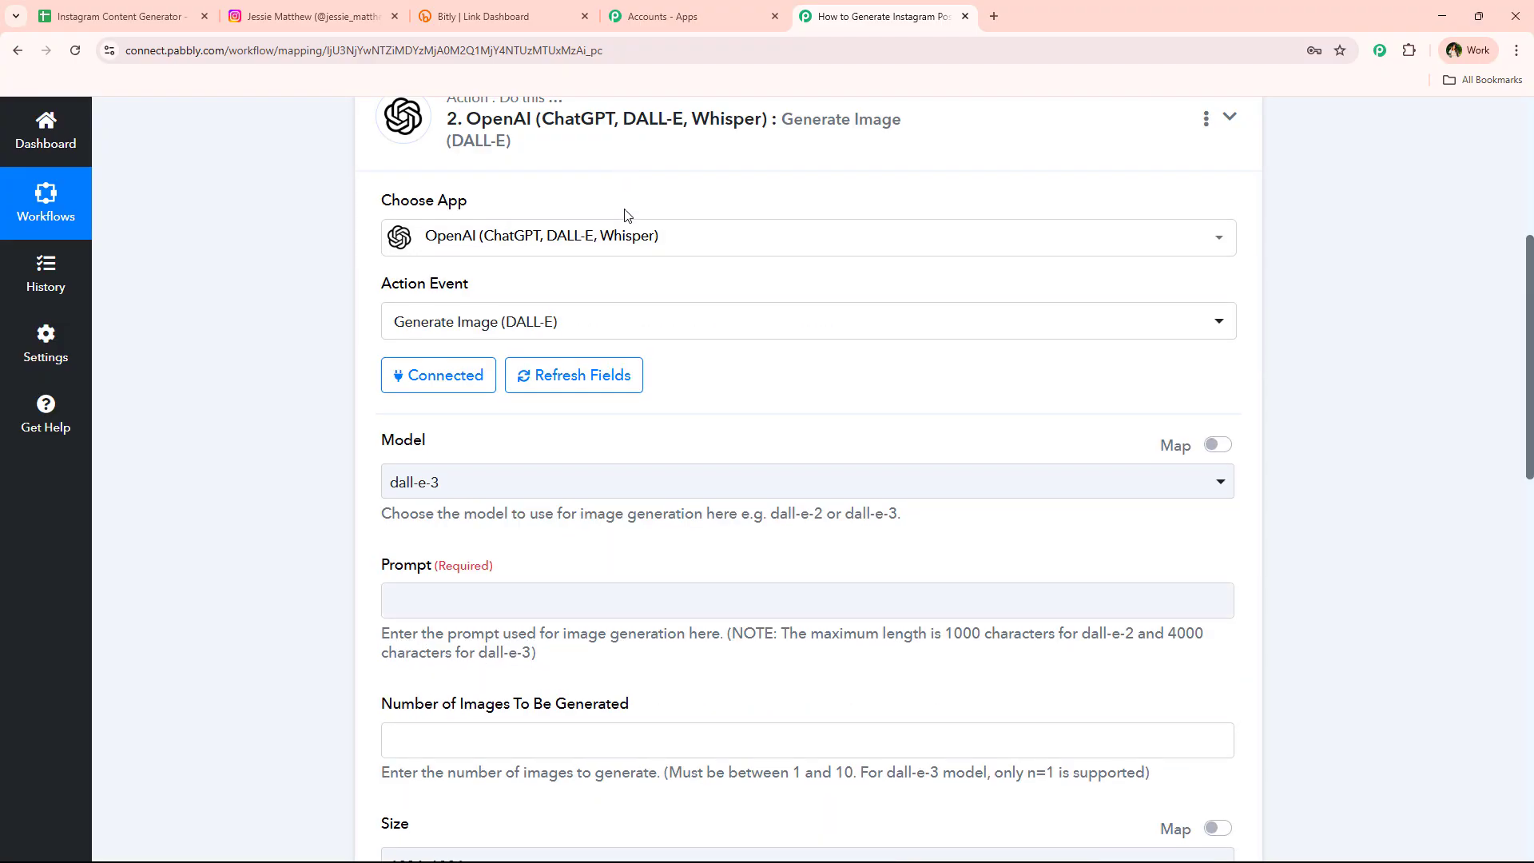
pyautogui.scroll(3, 559, 320)
pyautogui.scroll(-15, 524, 370)
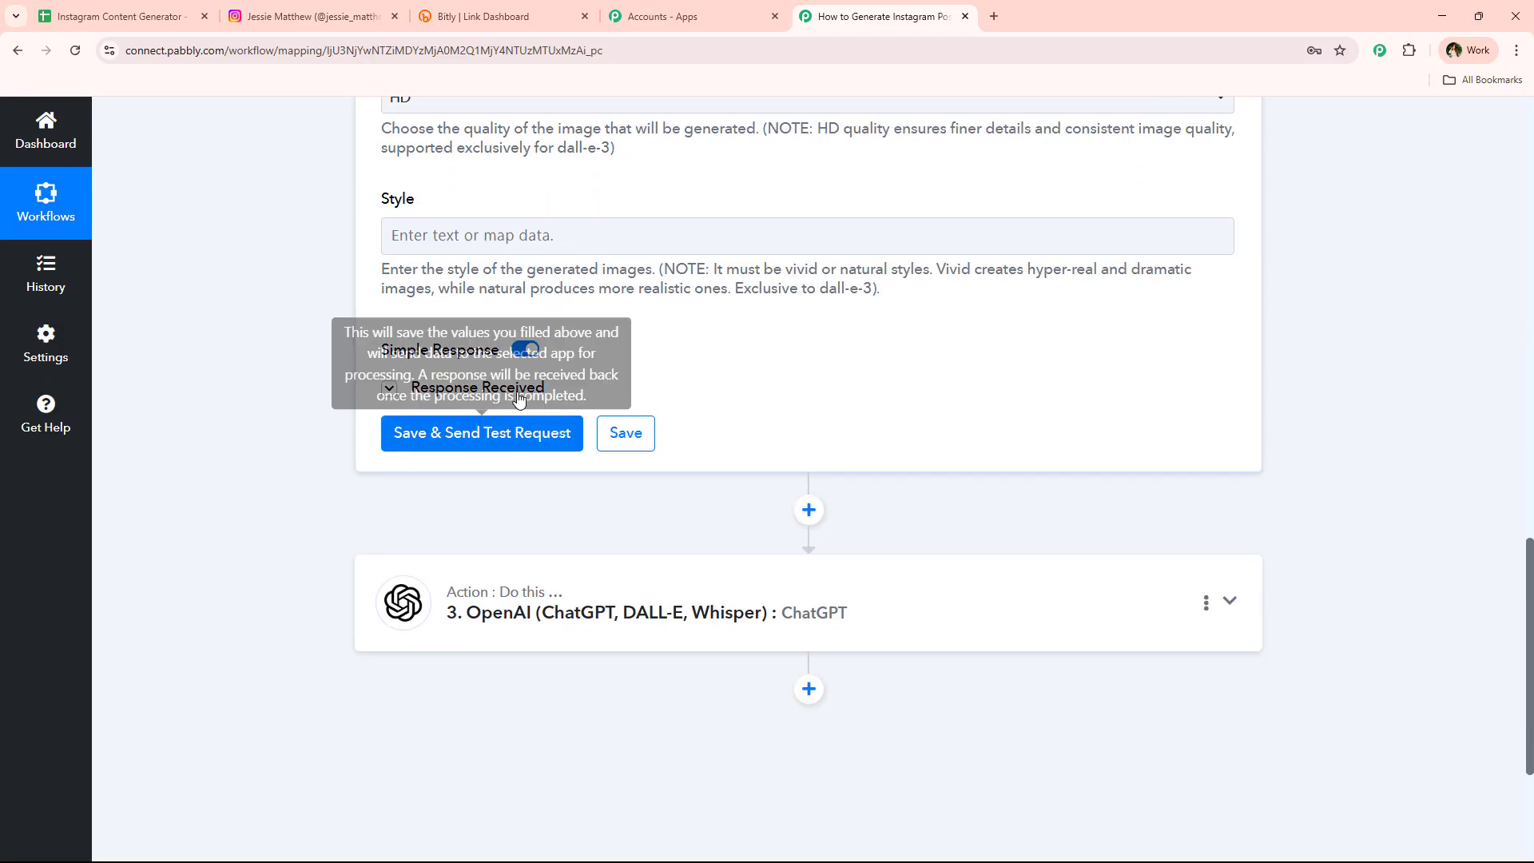
pyautogui.click(471, 388)
pyautogui.scroll(-3, 1259, 336)
pyautogui.moveTo(1231, 352); pyautogui.dragTo(1222, 715)
pyautogui.scroll(-1, 899, 465)
pyautogui.scroll(1, 899, 465)
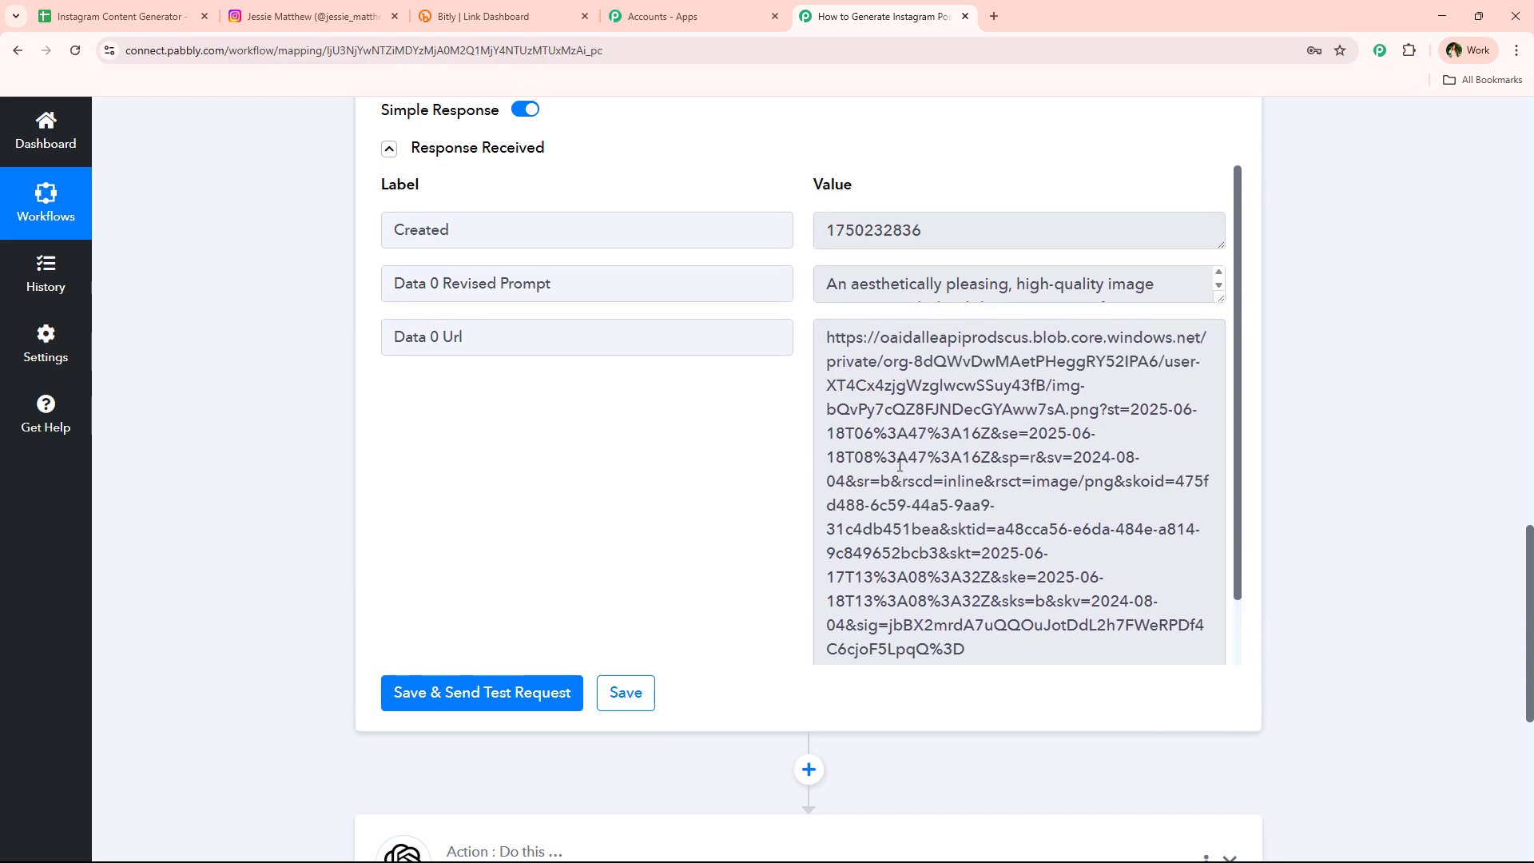
pyautogui.scroll(-1, 948, 476)
pyautogui.scroll(-5, 1328, 295)
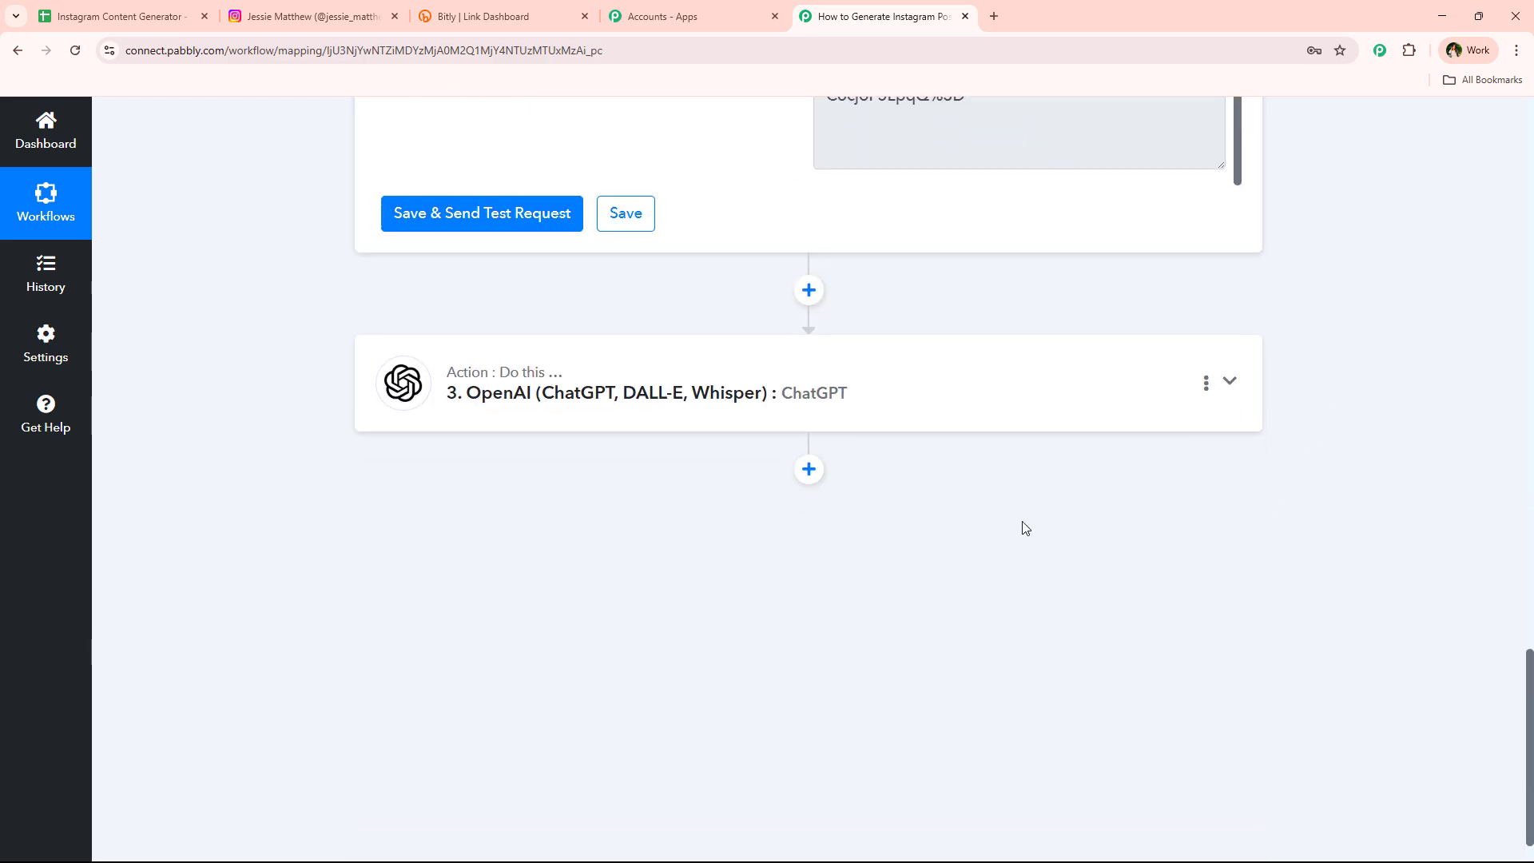
# Add a new action step after the ChatGPT step and choose Bitly as its app
pyautogui.click(808, 471)
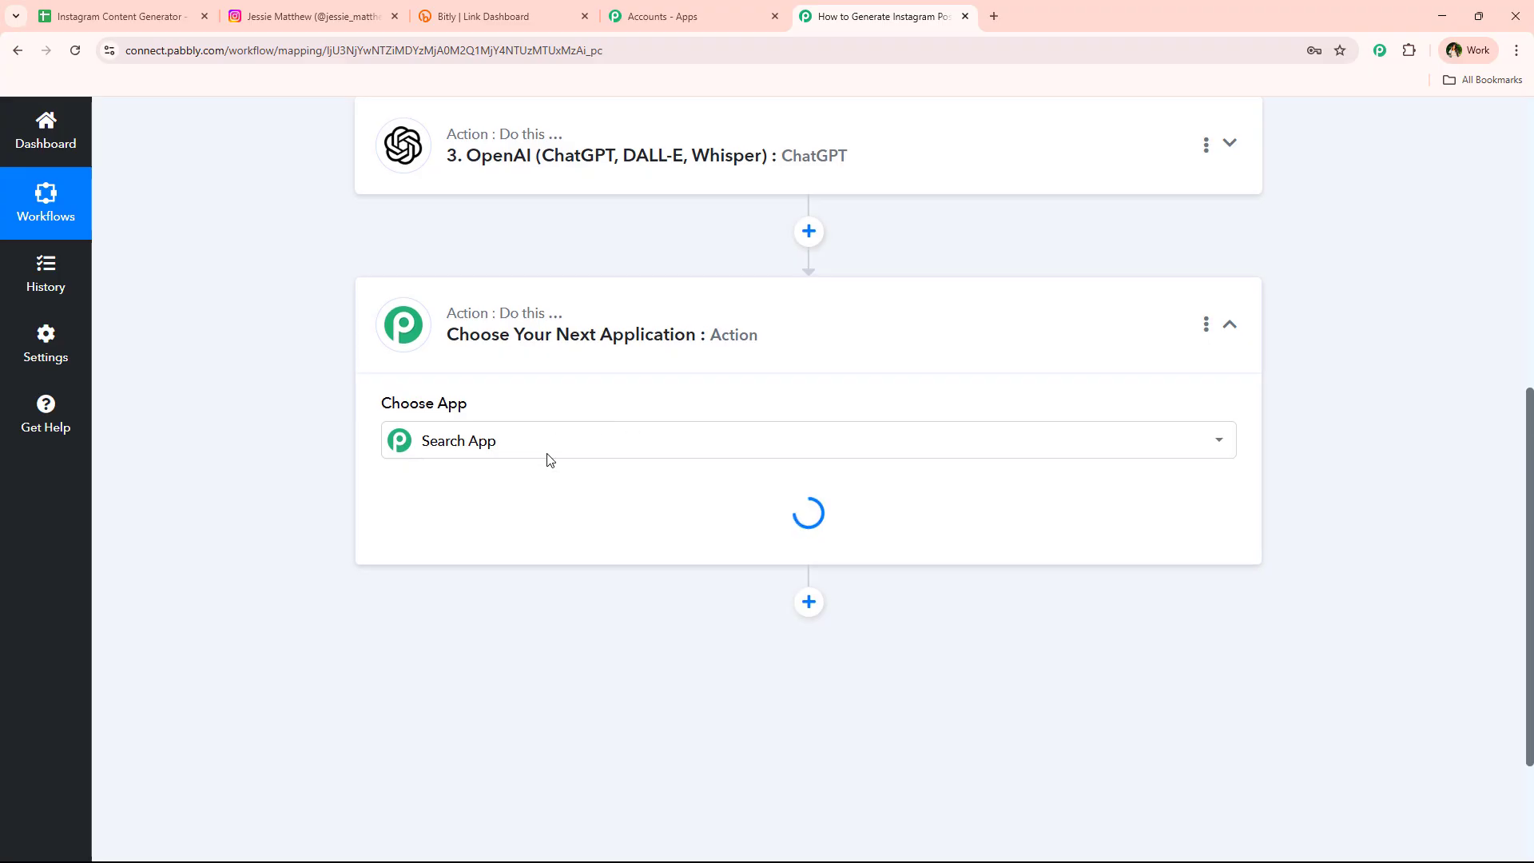
pyautogui.write('b')
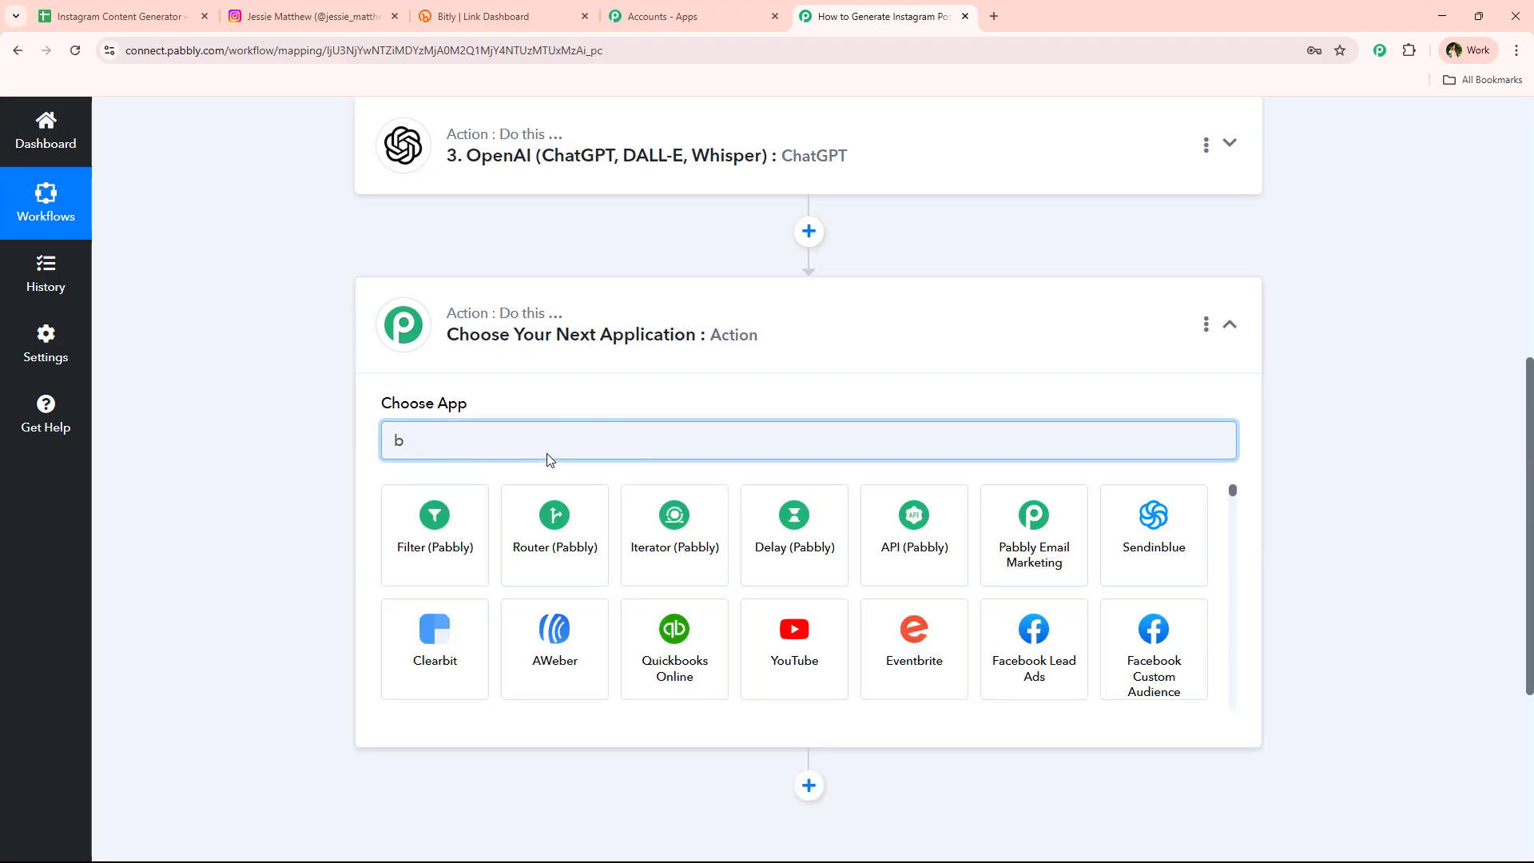
pyautogui.write('i')
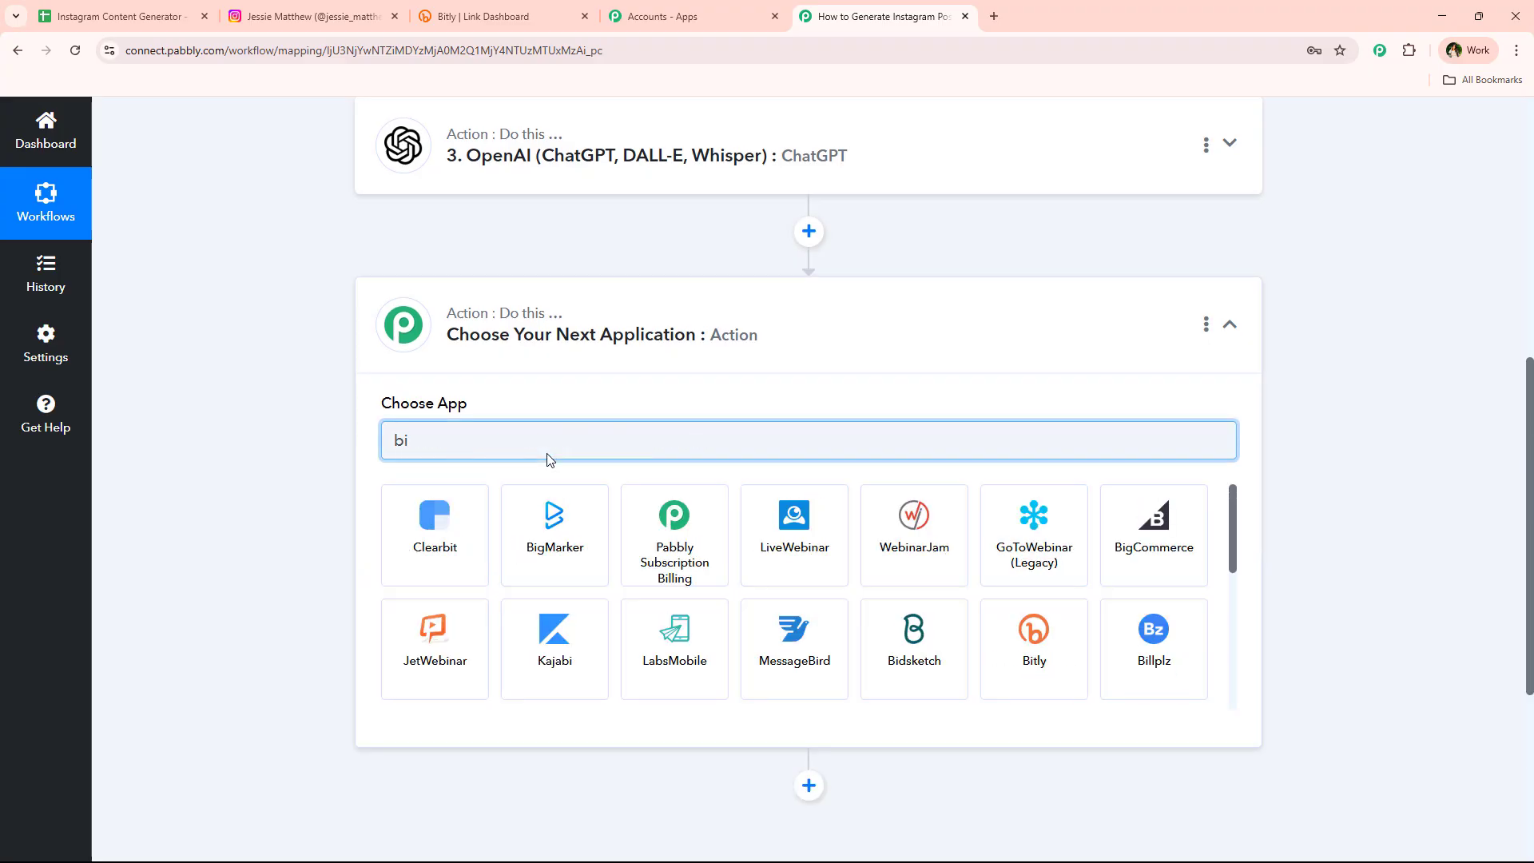
pyautogui.write('tl')
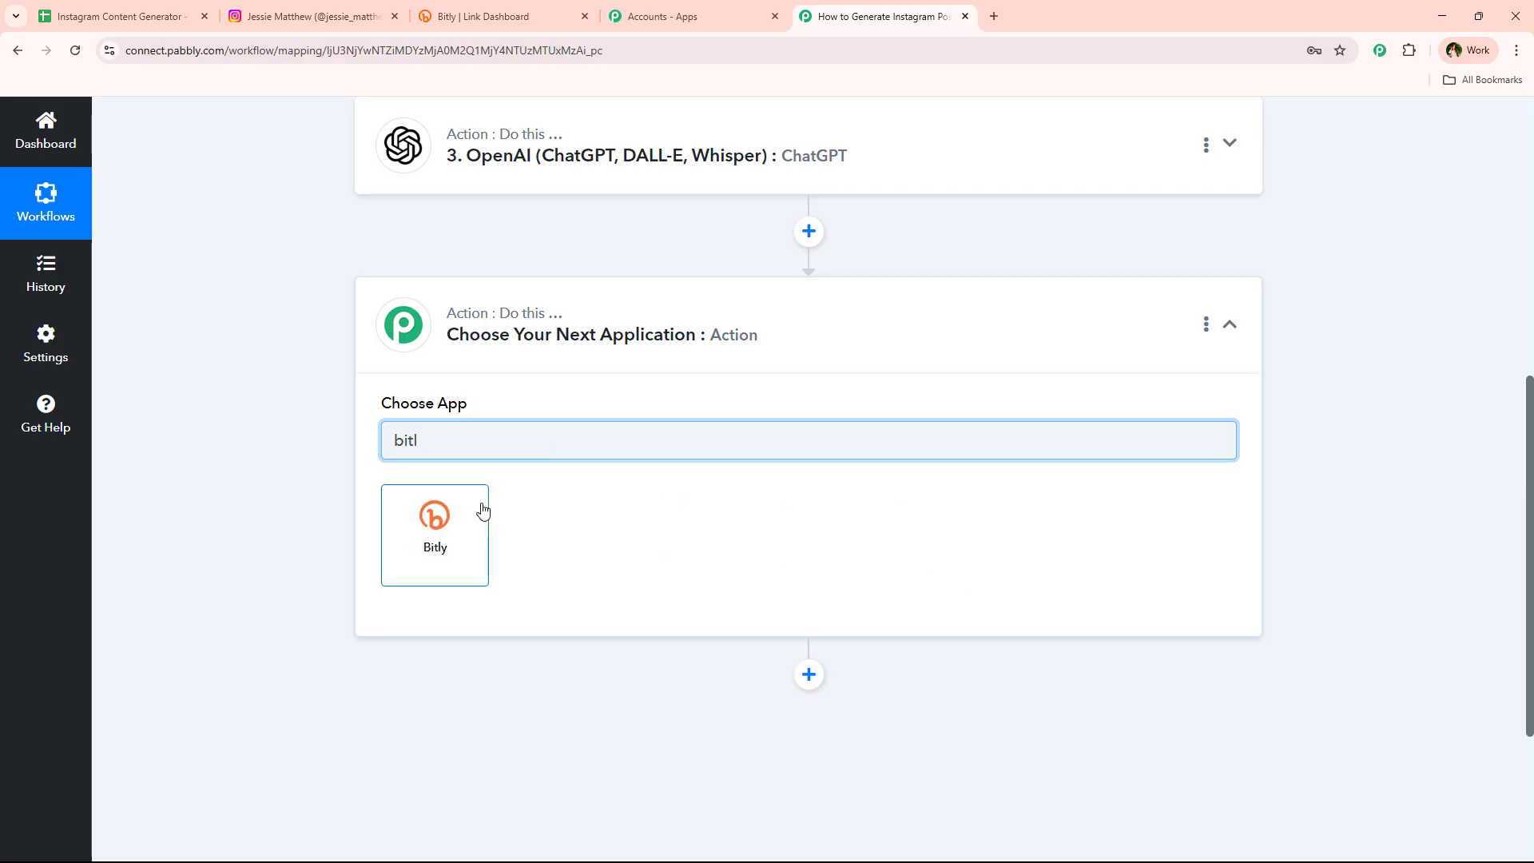
pyautogui.click(431, 514)
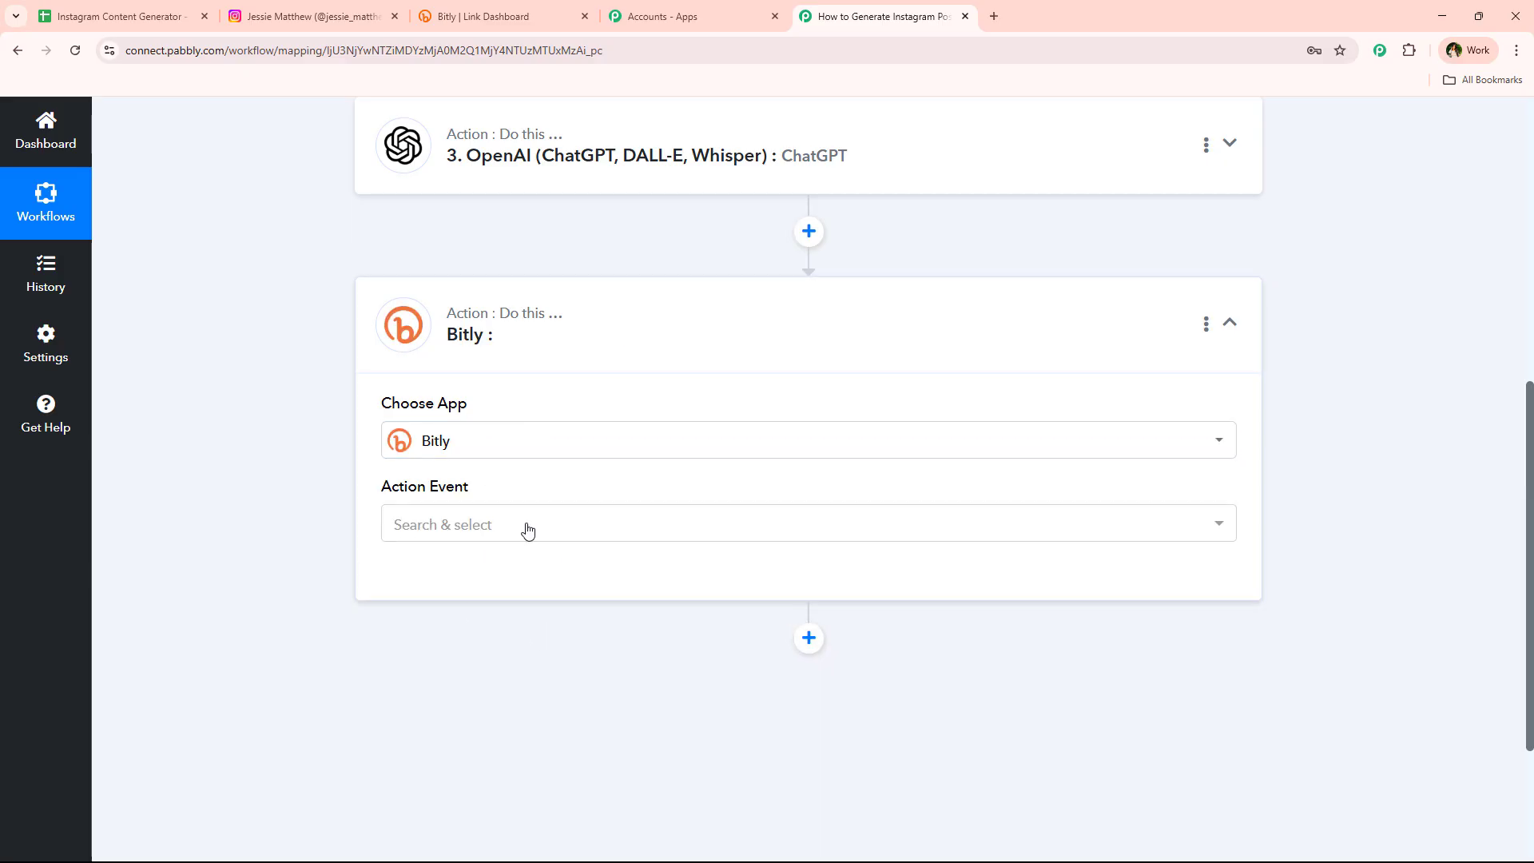
# Set the Bitly step's action event to Shorten Link and authorize a new Bitly connection for Pabbly
pyautogui.click(527, 526)
pyautogui.click(436, 575)
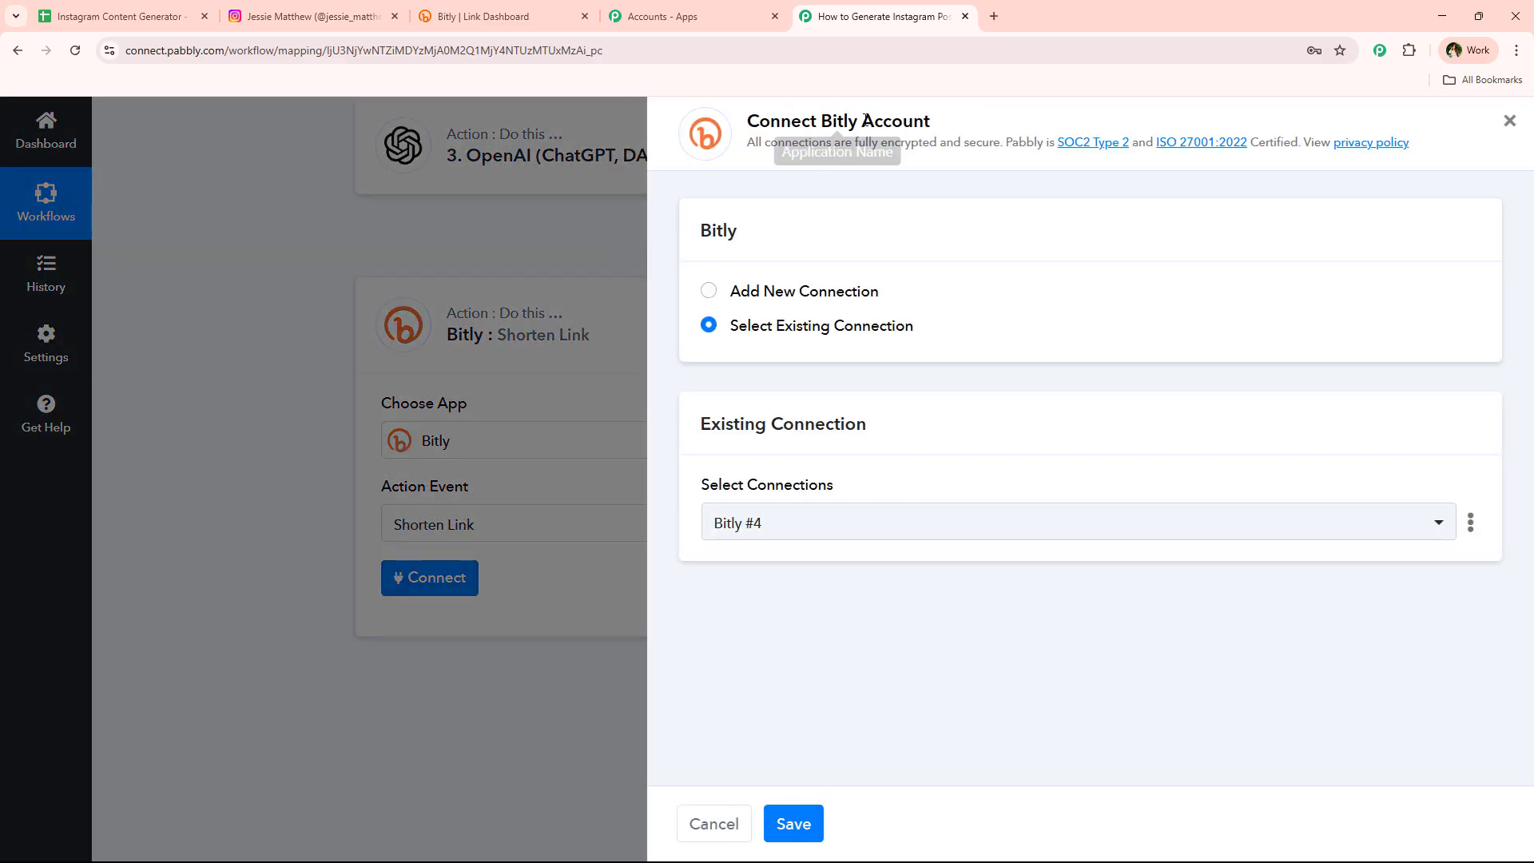
pyautogui.click(763, 293)
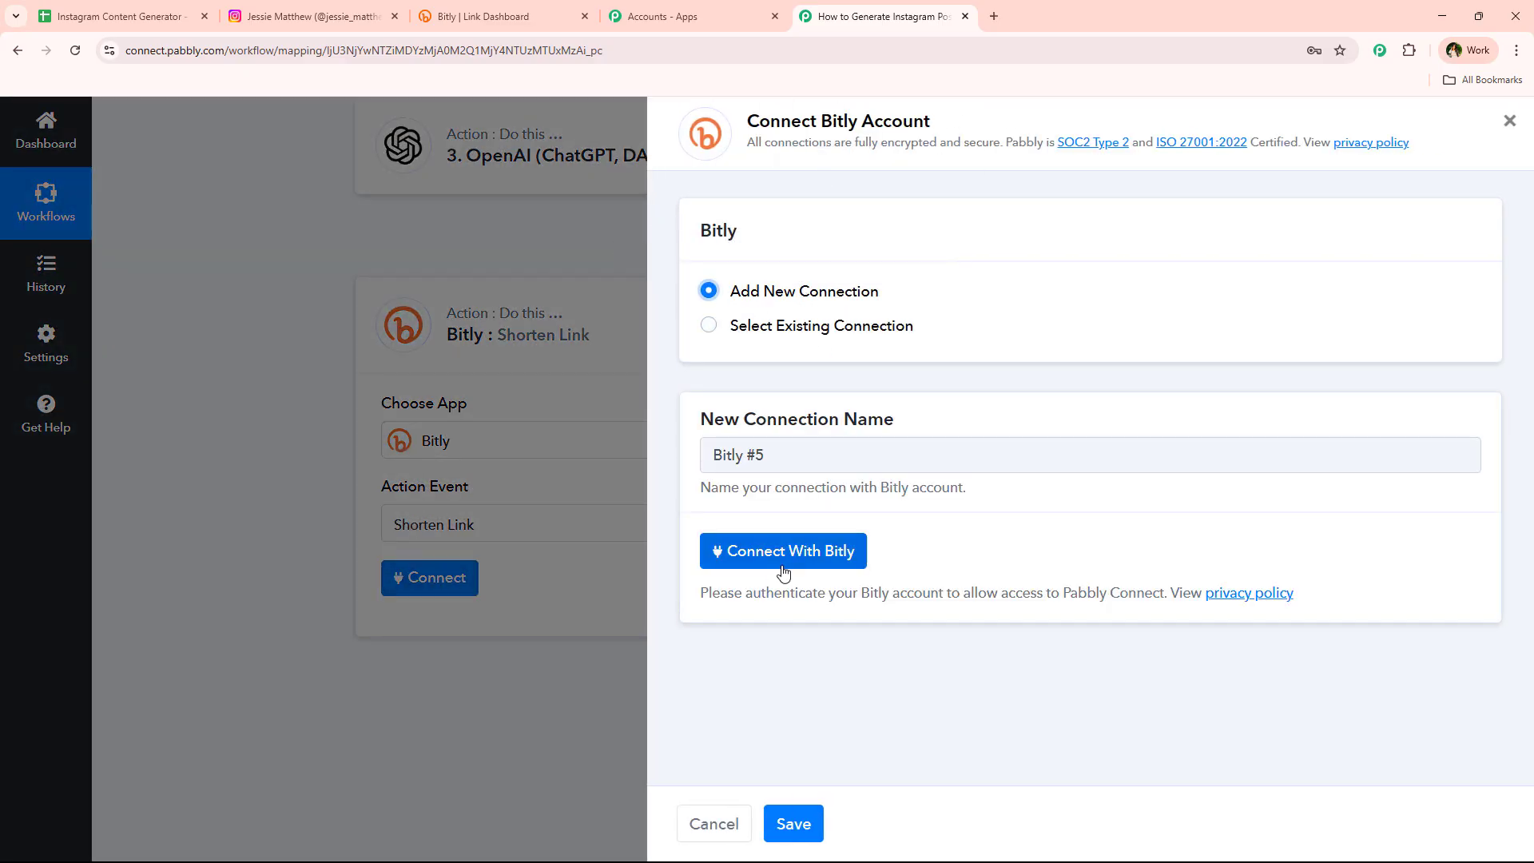
pyautogui.click(812, 559)
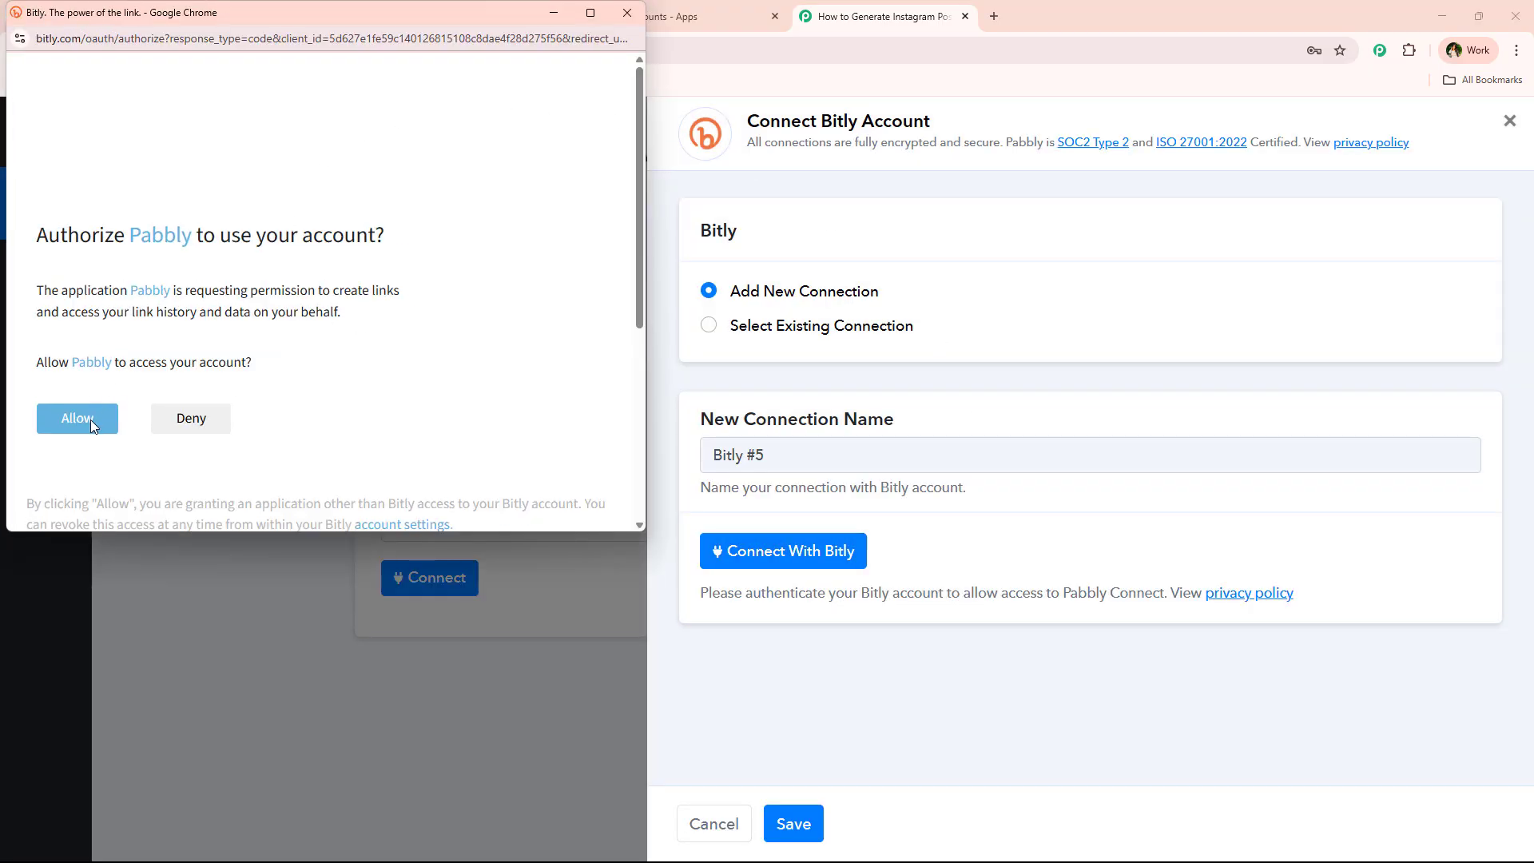
pyautogui.click(89, 421)
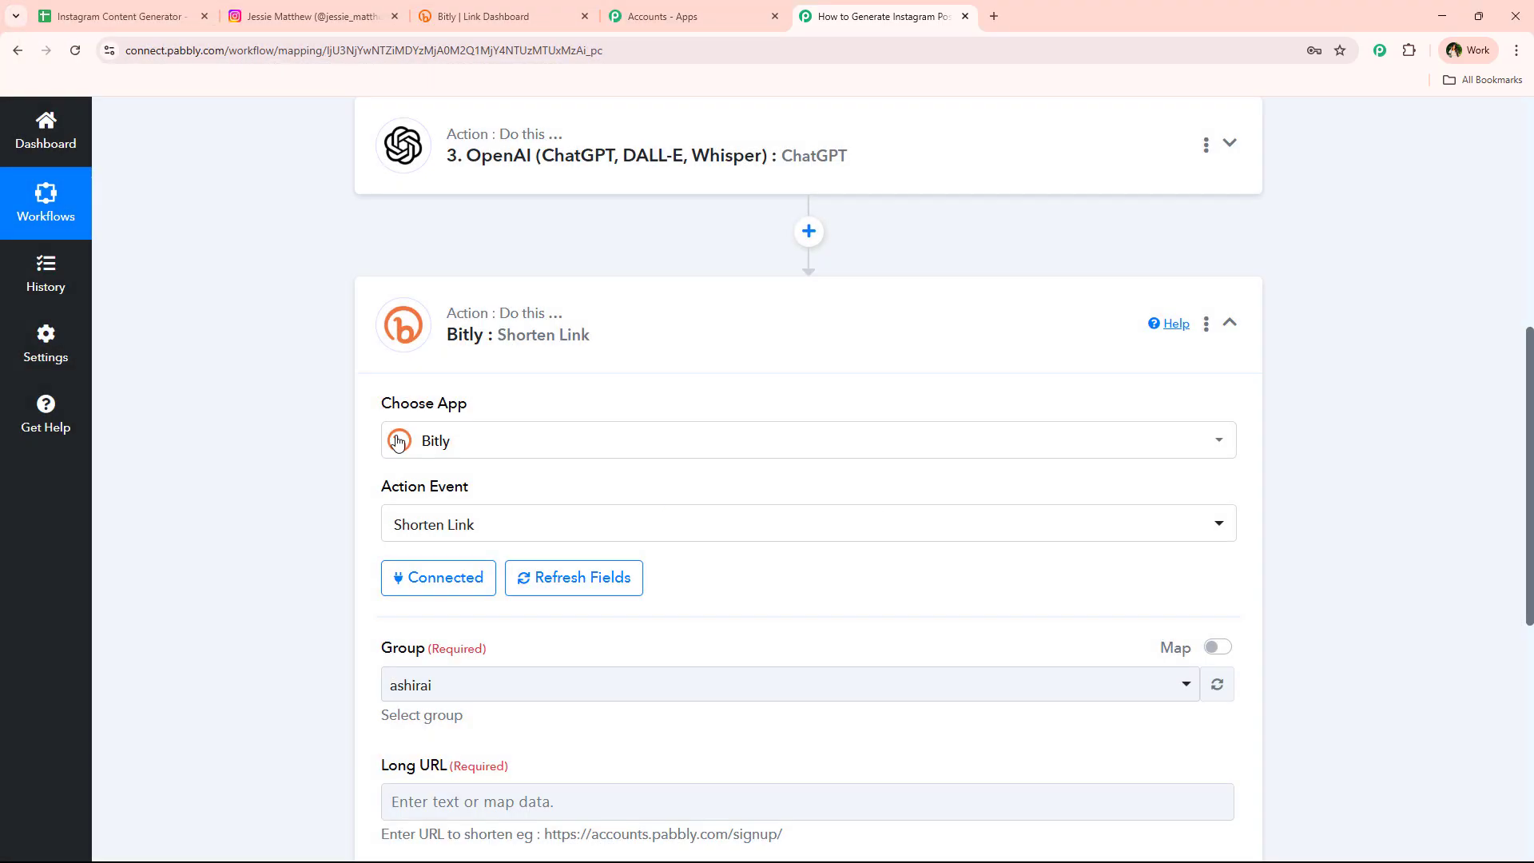
# Map the DALL-E step's Data 0 Url into Long URL, send a test request, and check the shortened Link in the response
pyautogui.scroll(-5, 398, 442)
pyautogui.click(519, 402)
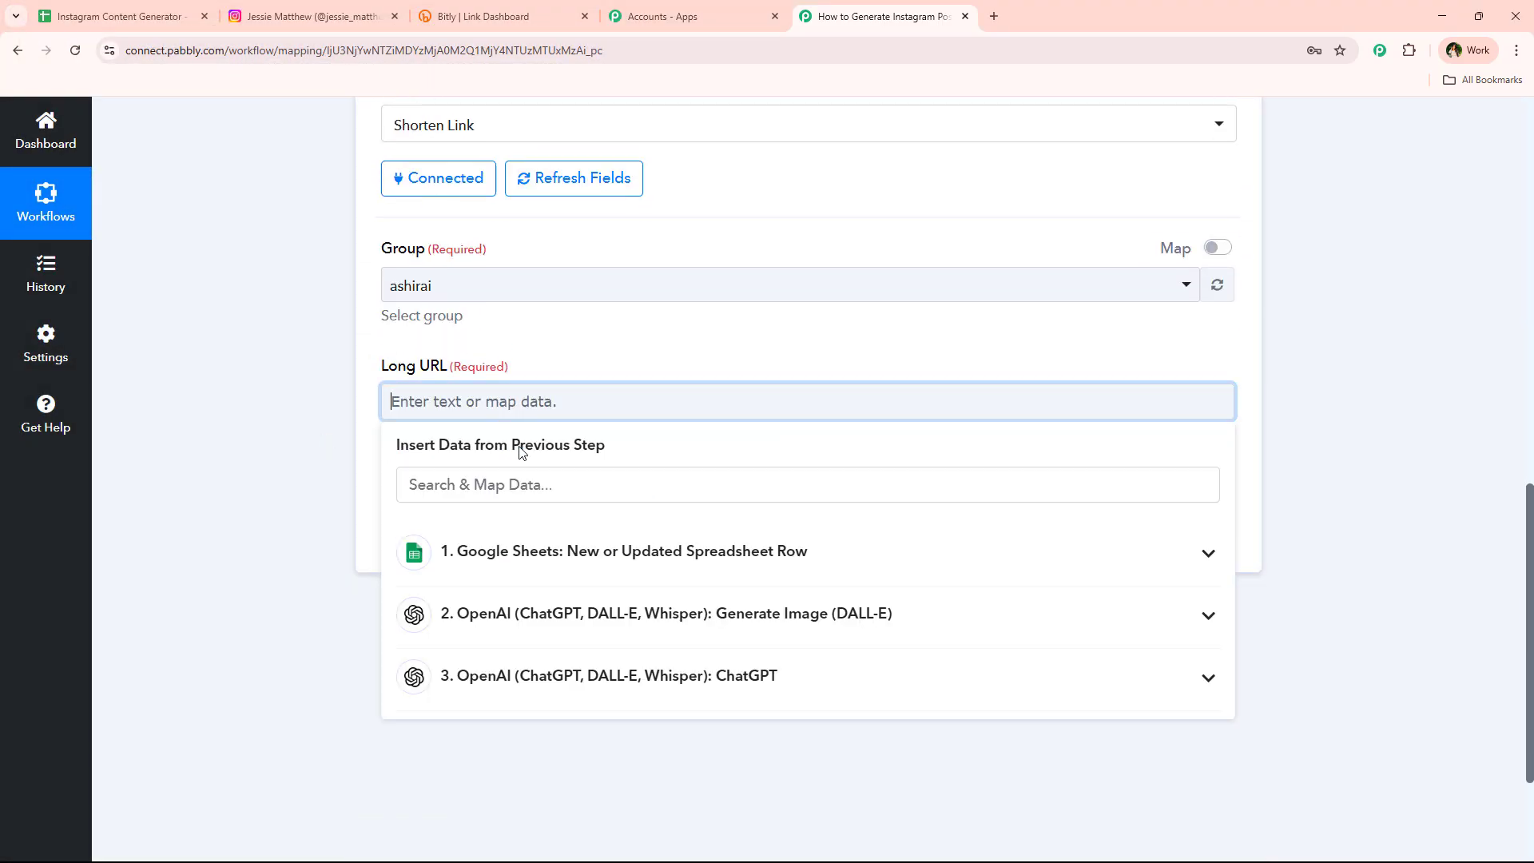
pyautogui.click(519, 614)
pyautogui.scroll(-2, 719, 607)
pyautogui.click(727, 594)
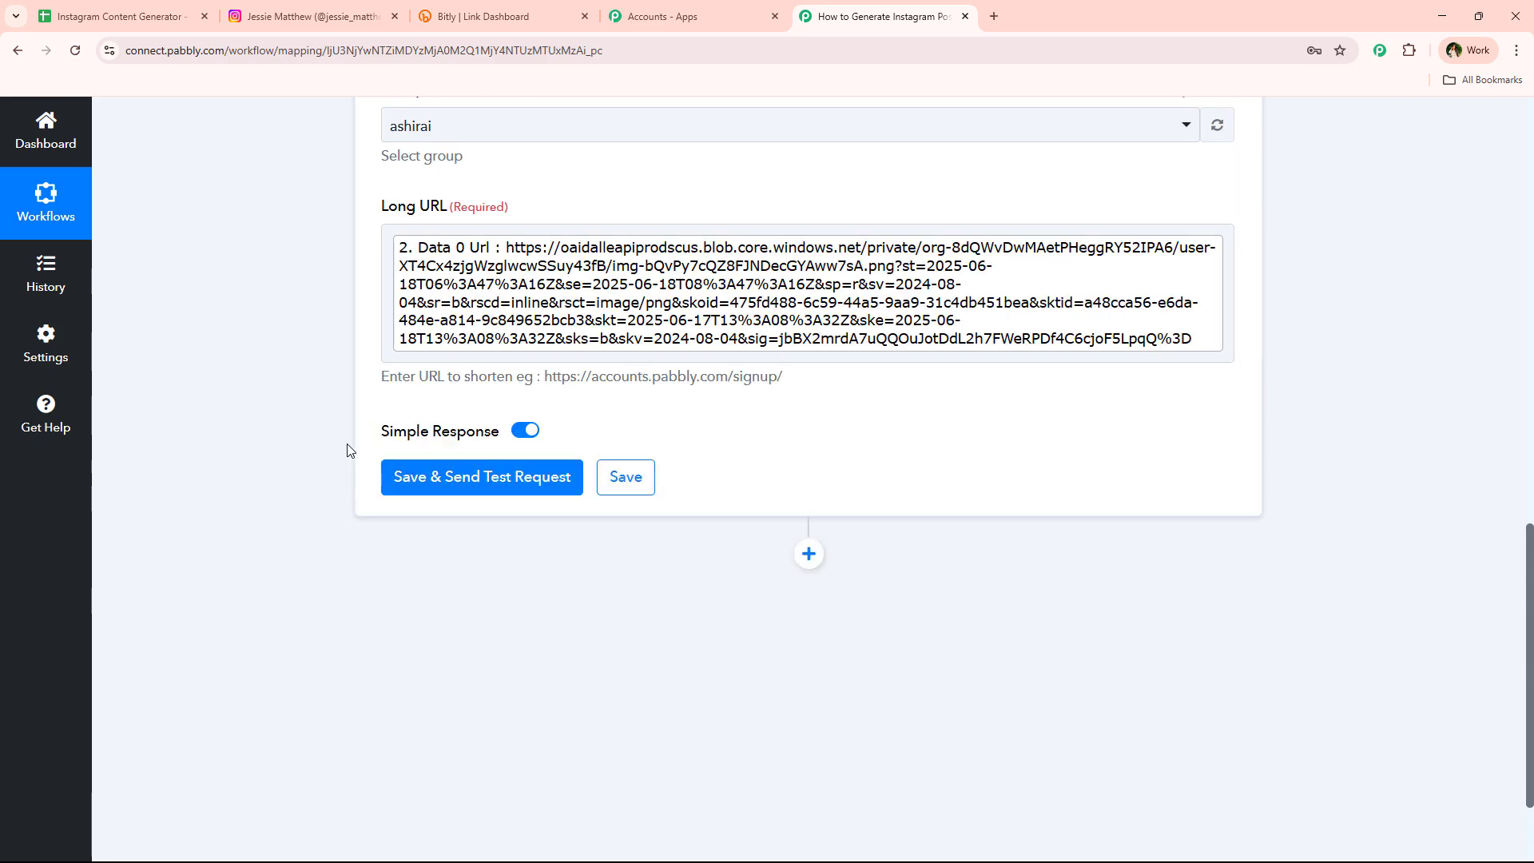
pyautogui.click(416, 477)
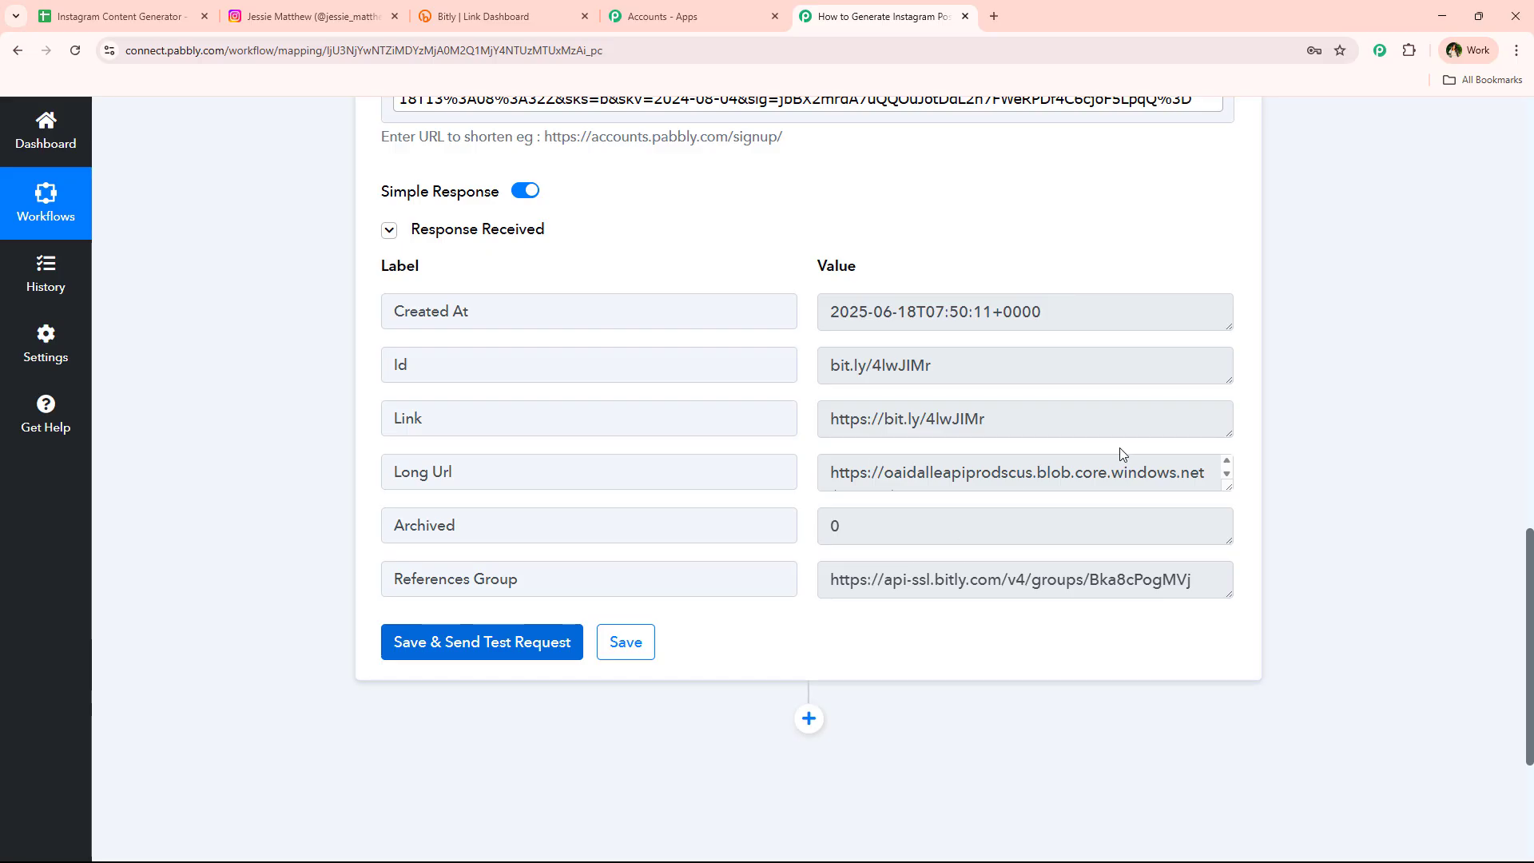
pyautogui.tripleClick(1090, 426)
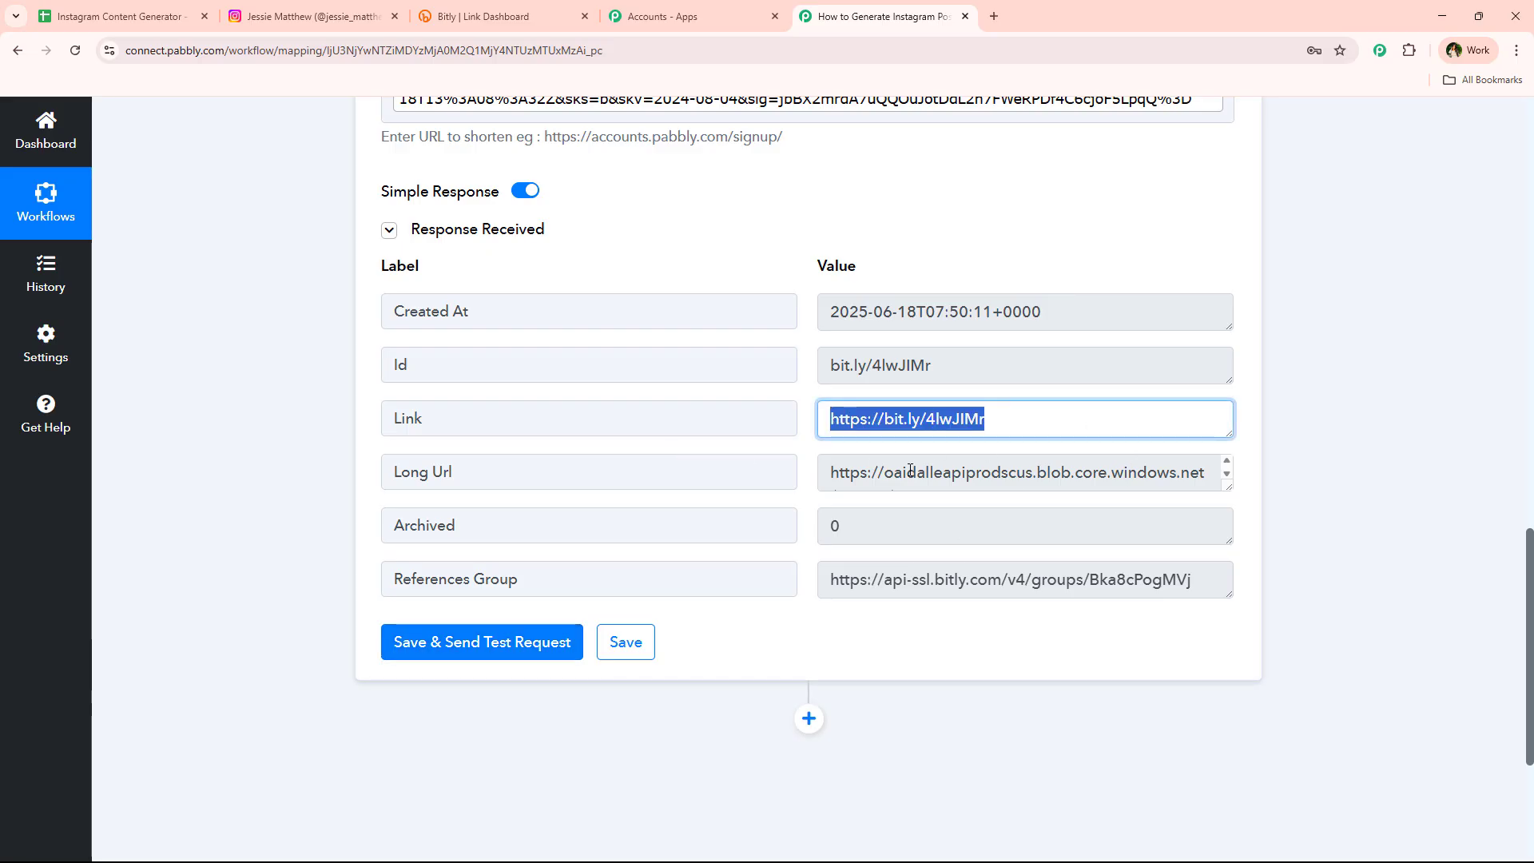
# Add an action step after Bitly using Instagram for Business with the Publish Photo action event
pyautogui.click(809, 717)
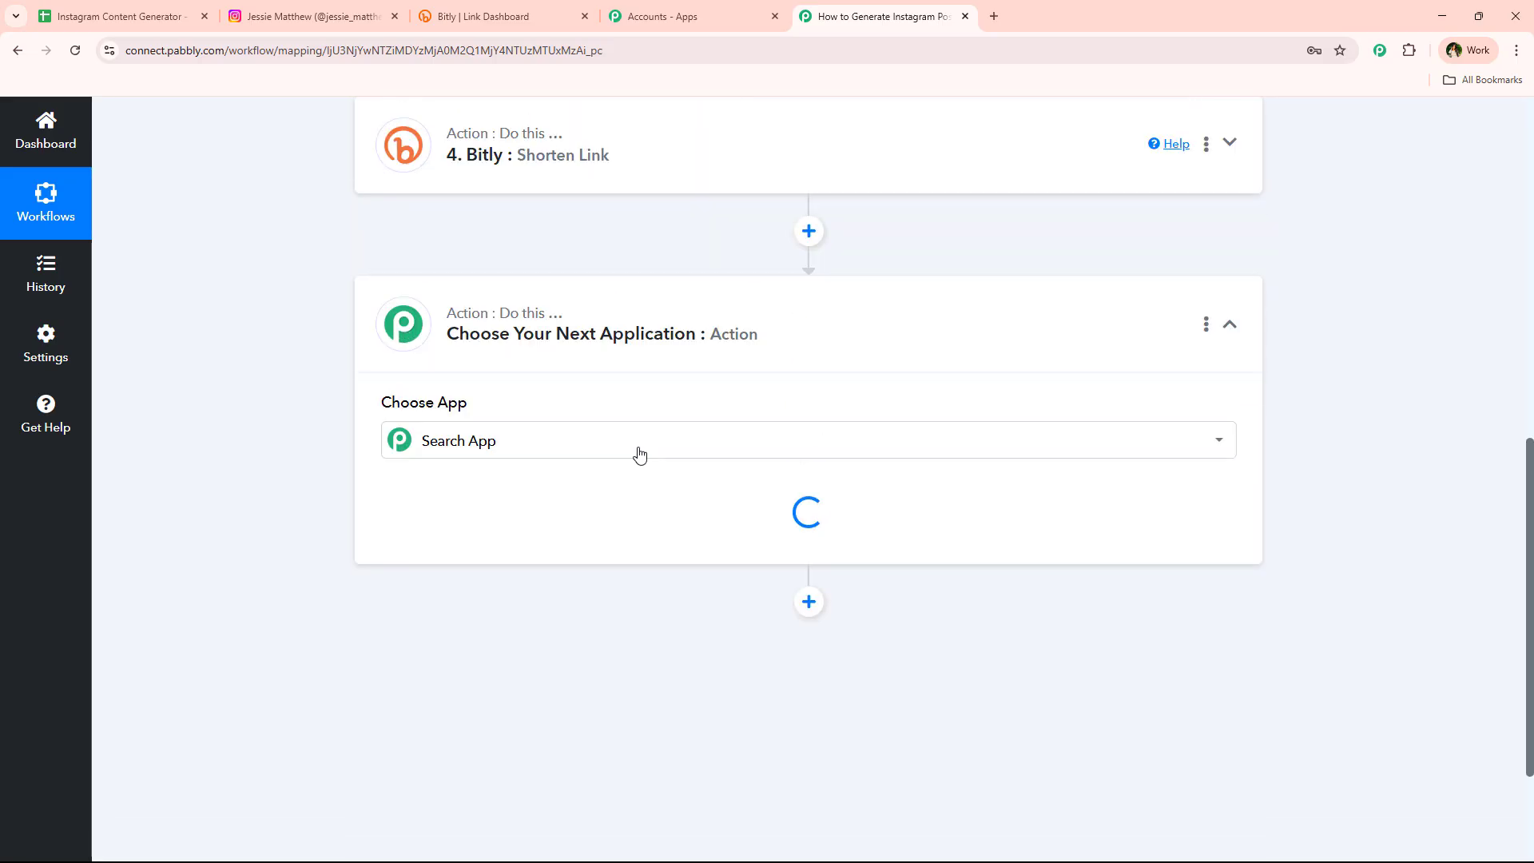
pyautogui.write('ins')
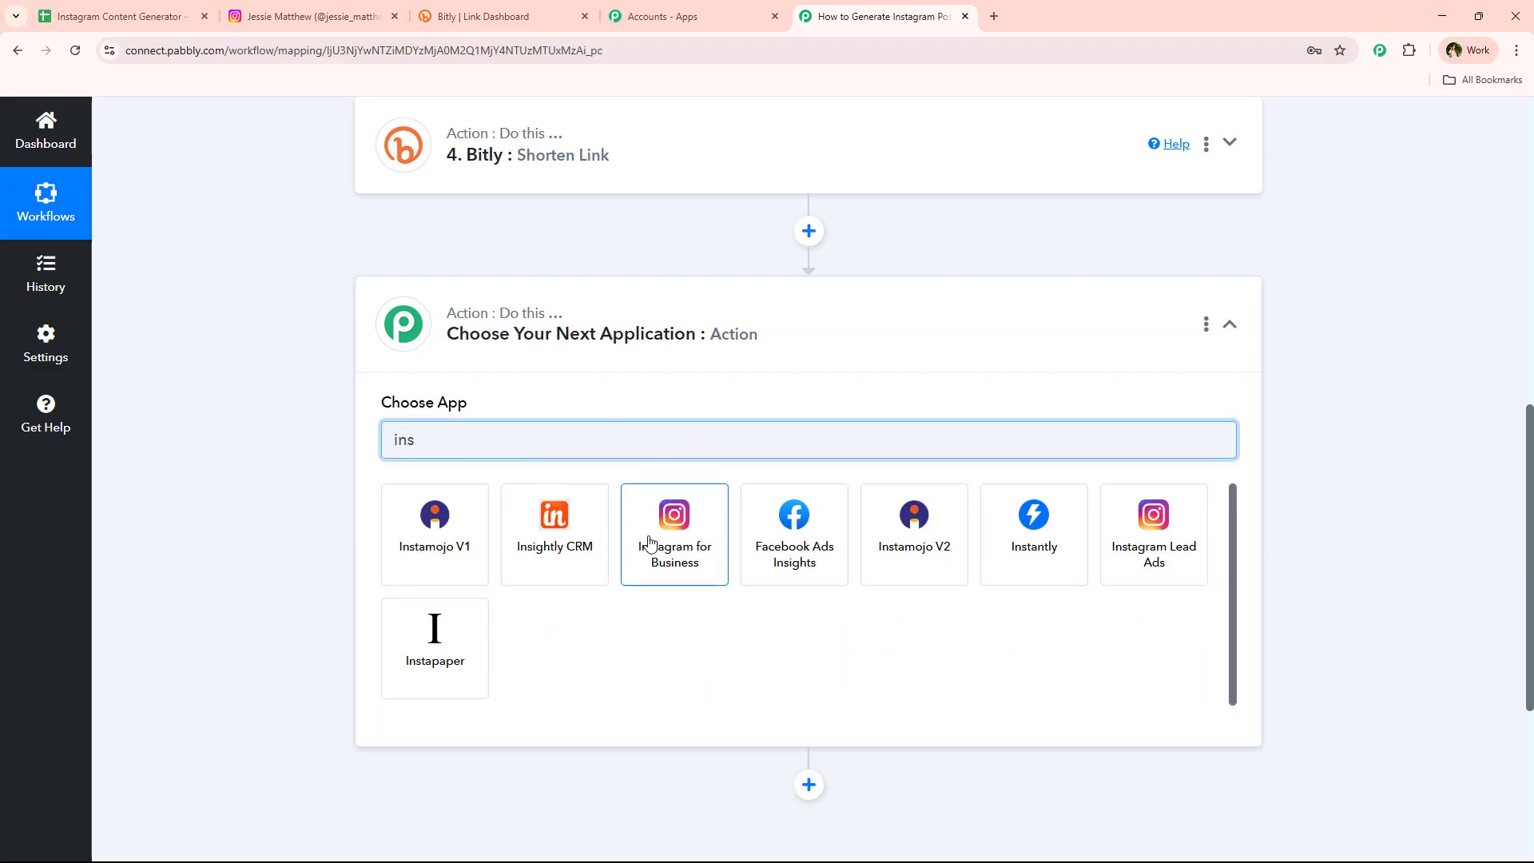
pyautogui.click(649, 542)
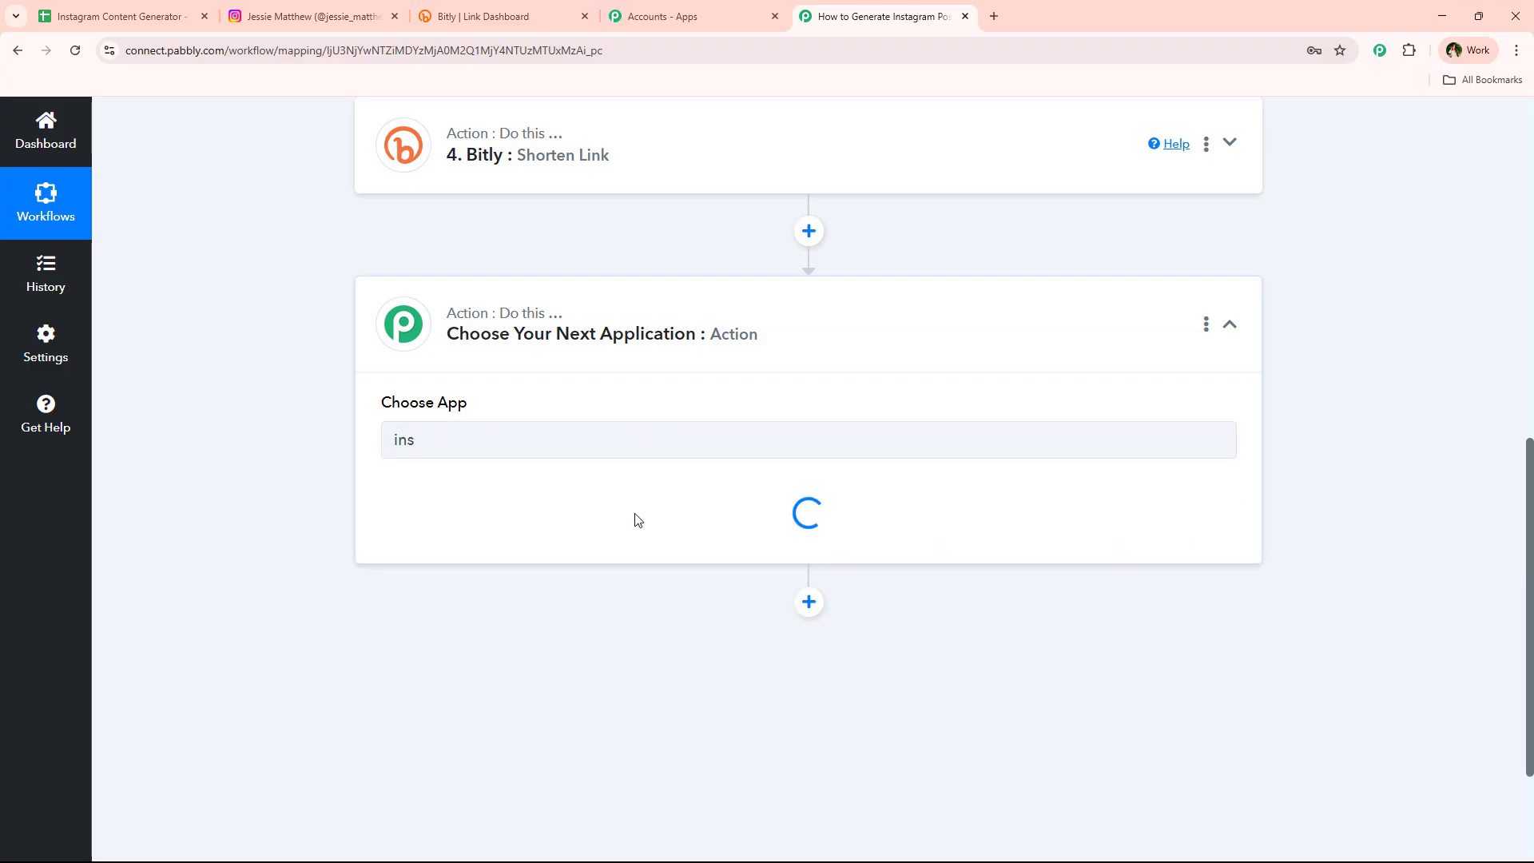
pyautogui.click(495, 524)
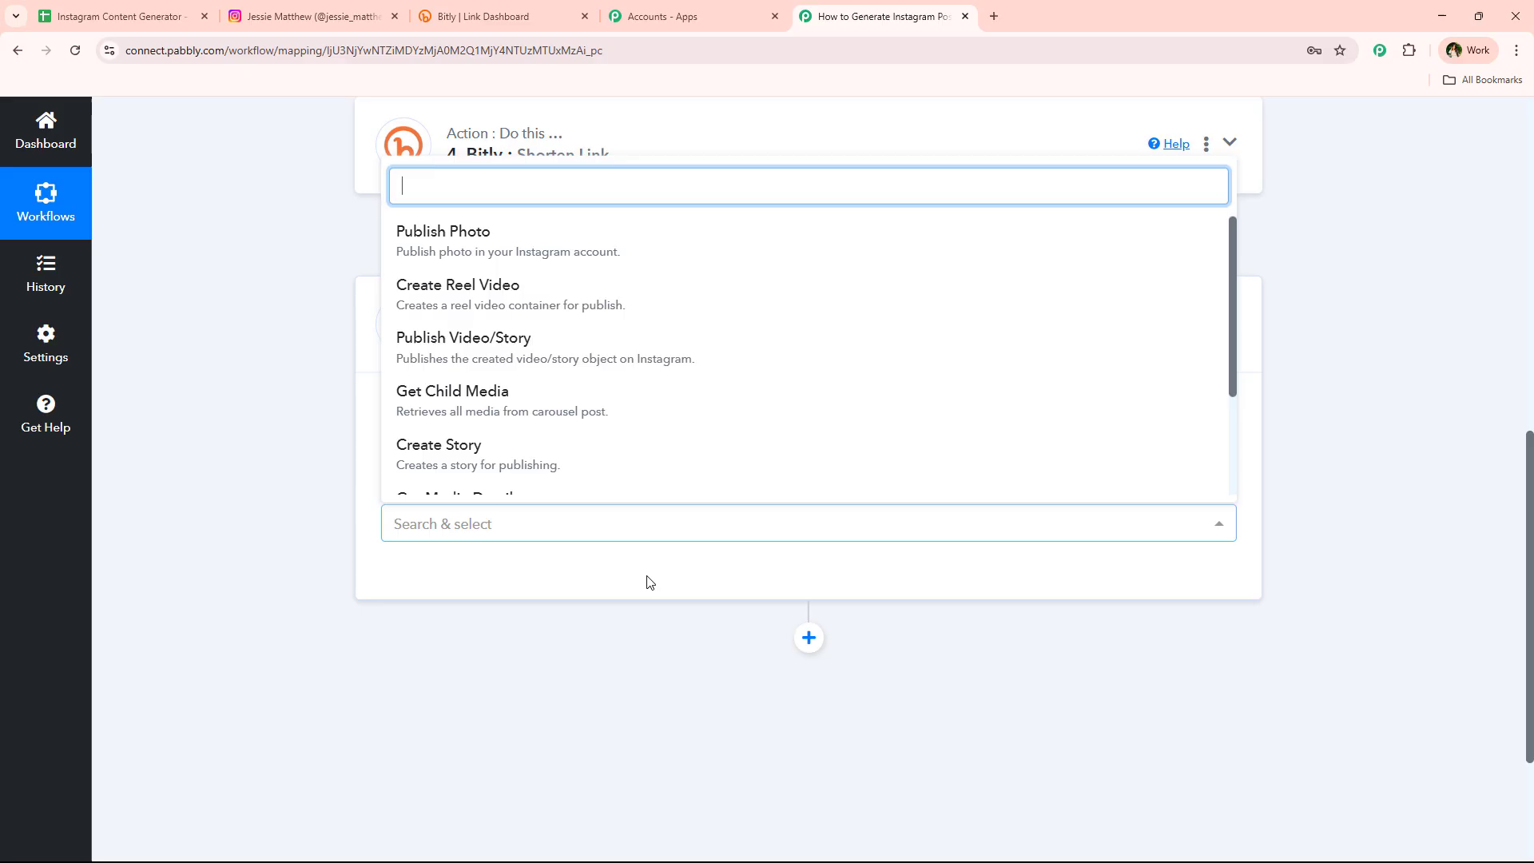
pyautogui.click(471, 266)
# Connect the Publish Photo step through a new Instagram for Business connection and authorize the account access
pyautogui.click(441, 585)
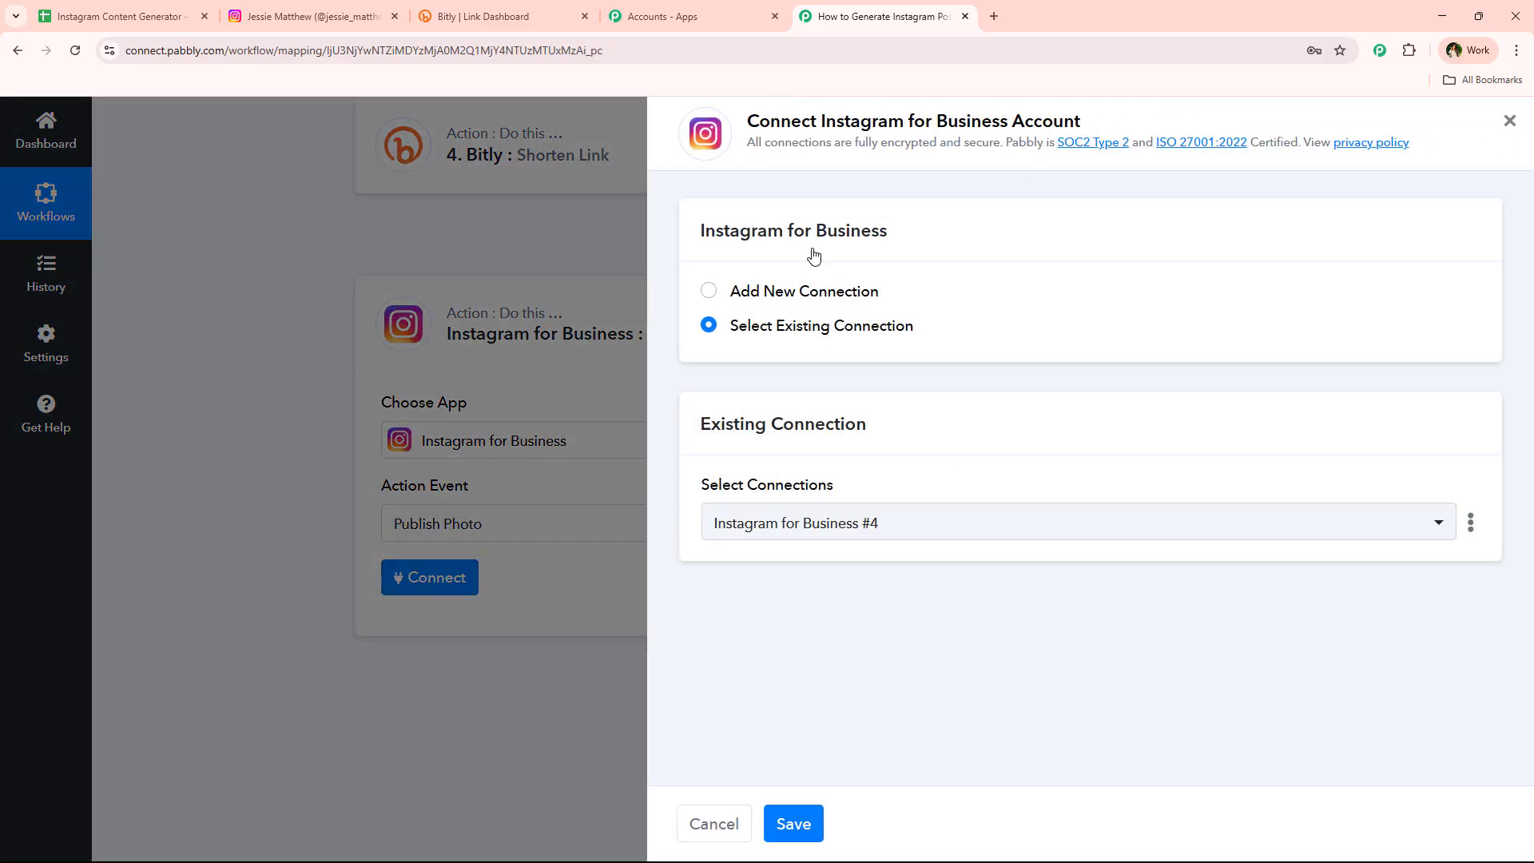
pyautogui.click(772, 290)
pyautogui.click(814, 550)
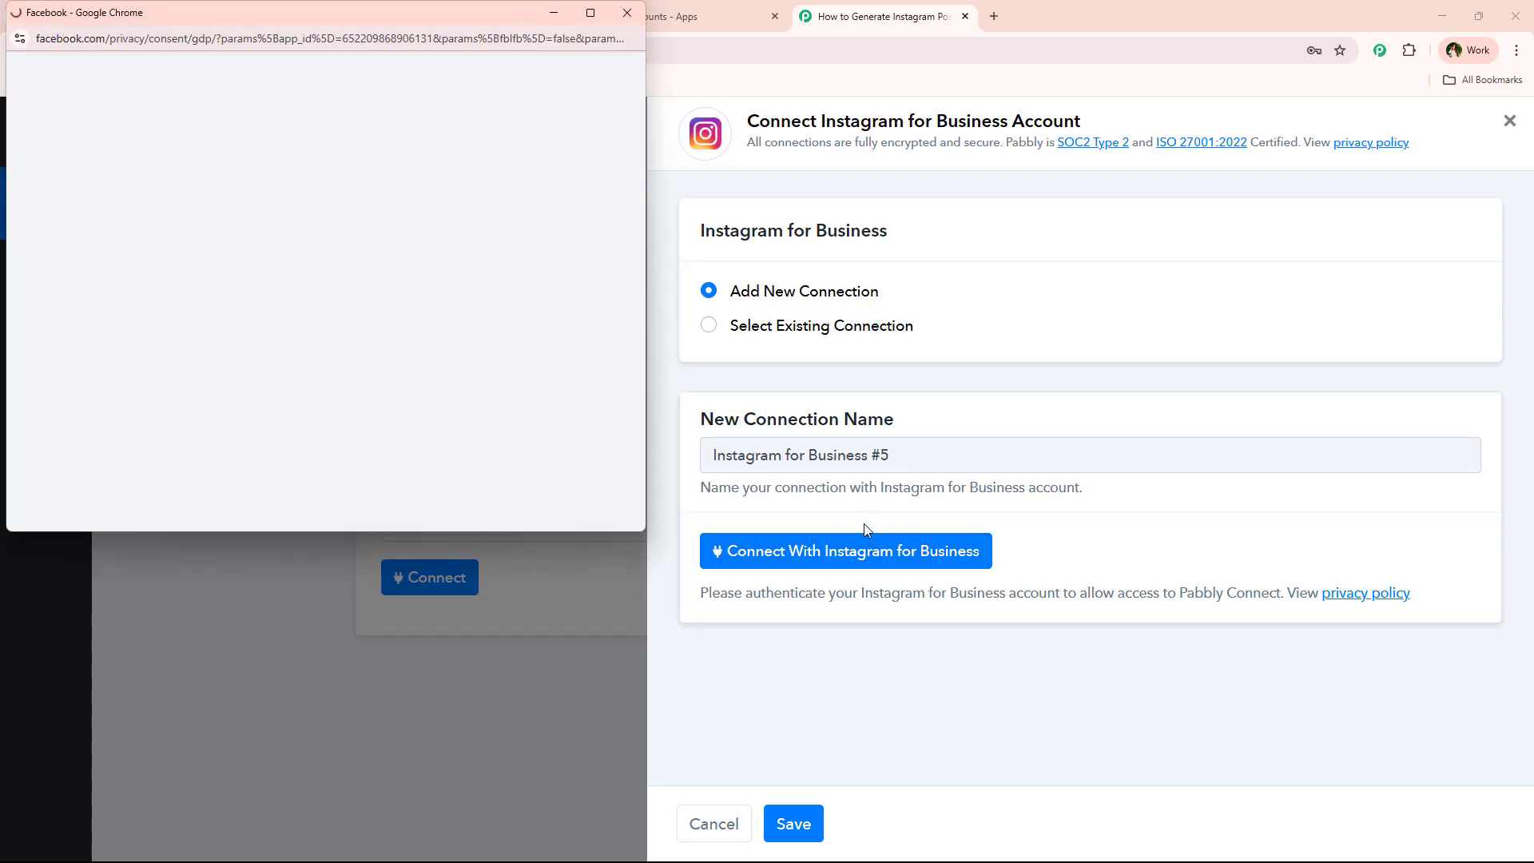
pyautogui.click(430, 374)
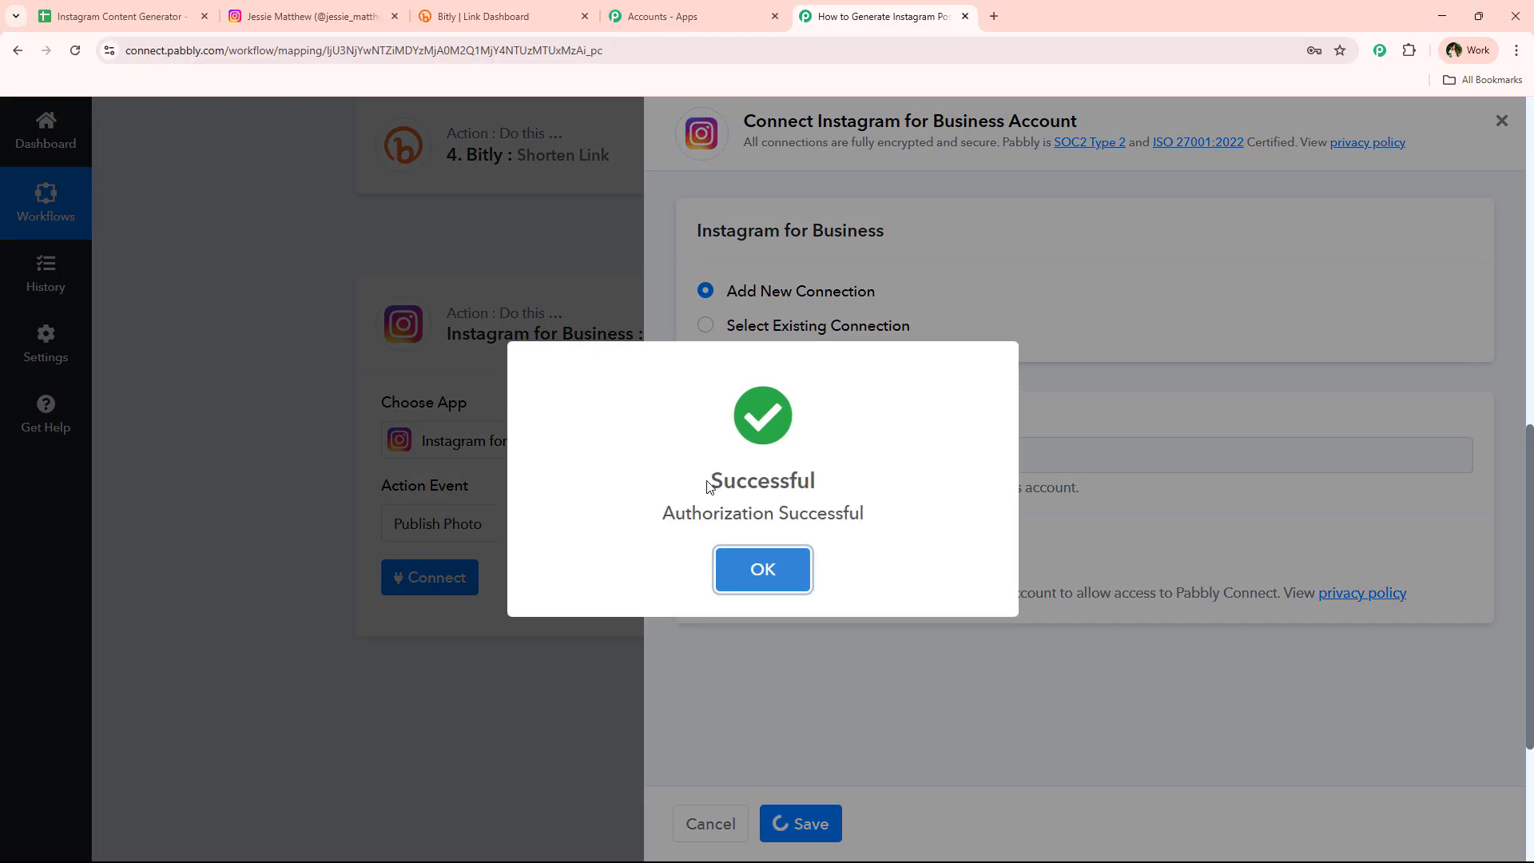
pyautogui.click(762, 568)
# Map the Link value from the Bitly Shorten Link step into the Photo URL field
pyautogui.scroll(-2, 388, 447)
pyautogui.scroll(-4, 388, 461)
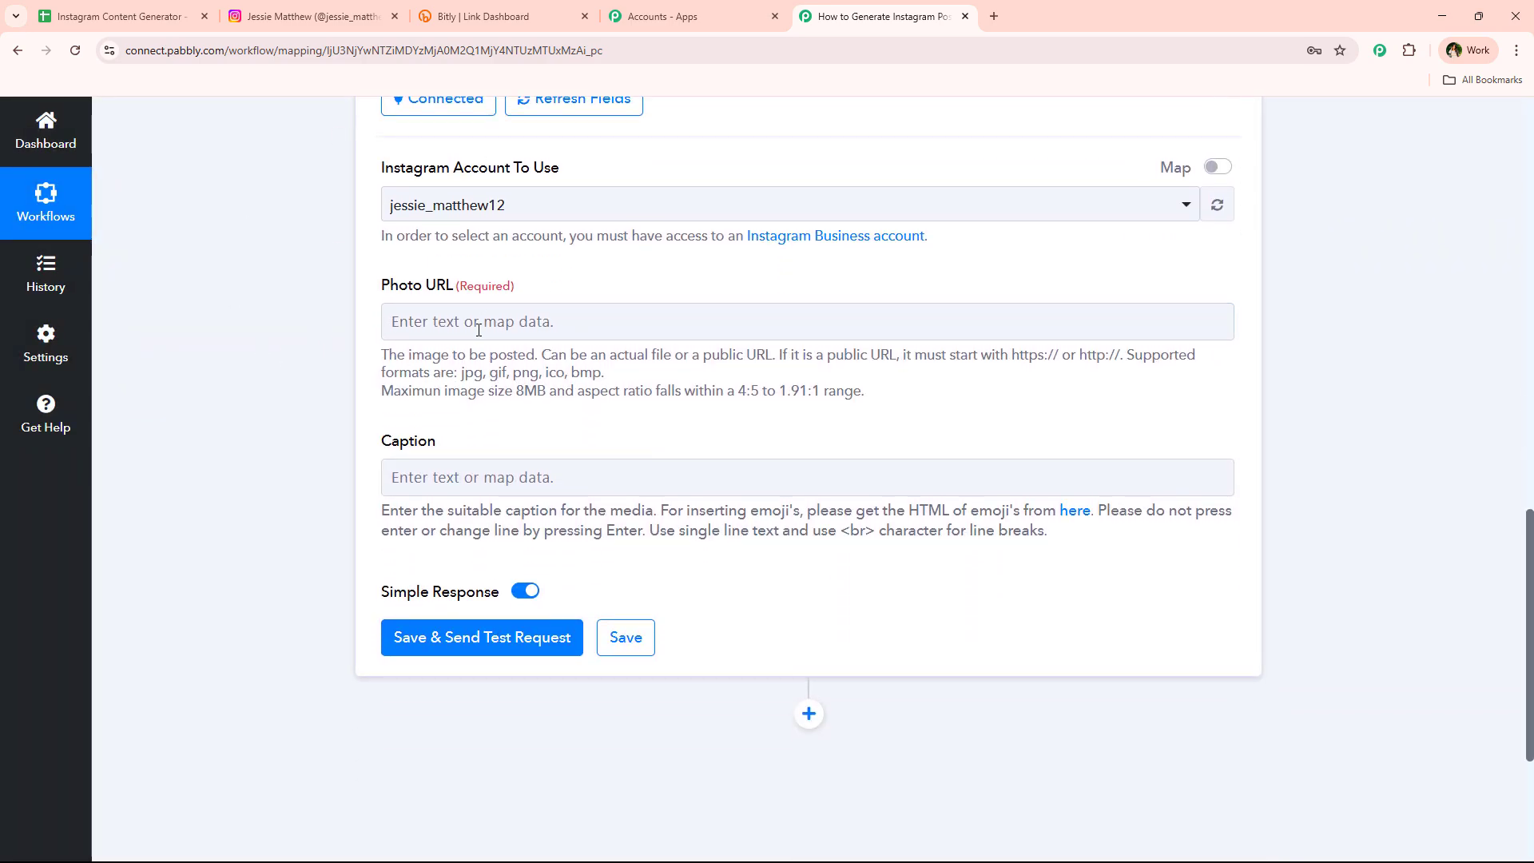
pyautogui.click(478, 329)
pyautogui.click(681, 671)
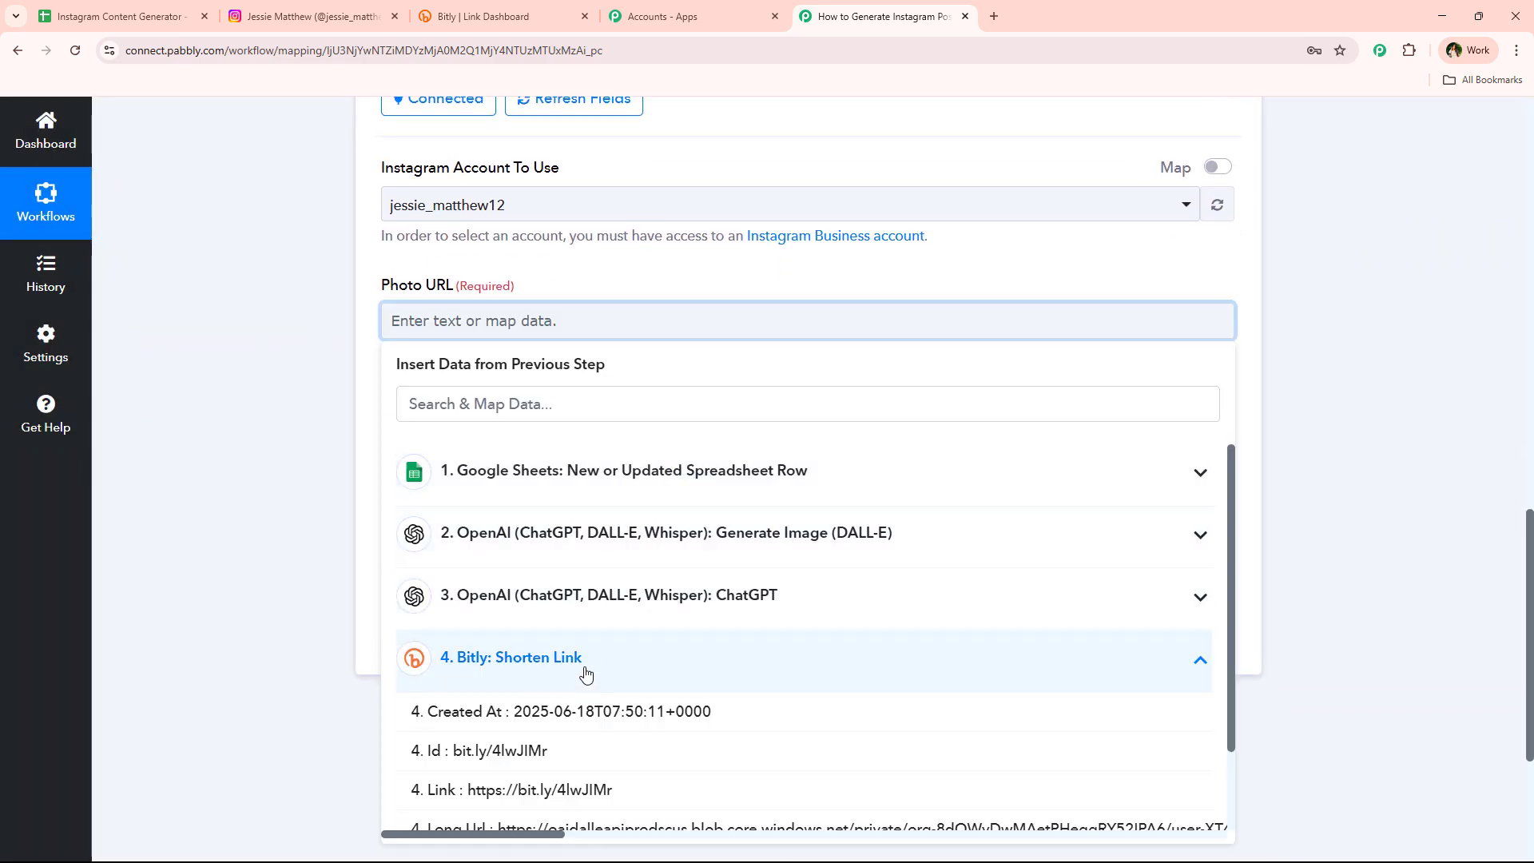
pyautogui.click(520, 786)
# Map the ChatGPT step's Choices 0 Message Content into the Caption field
pyautogui.scroll(-2, 332, 418)
pyautogui.click(519, 335)
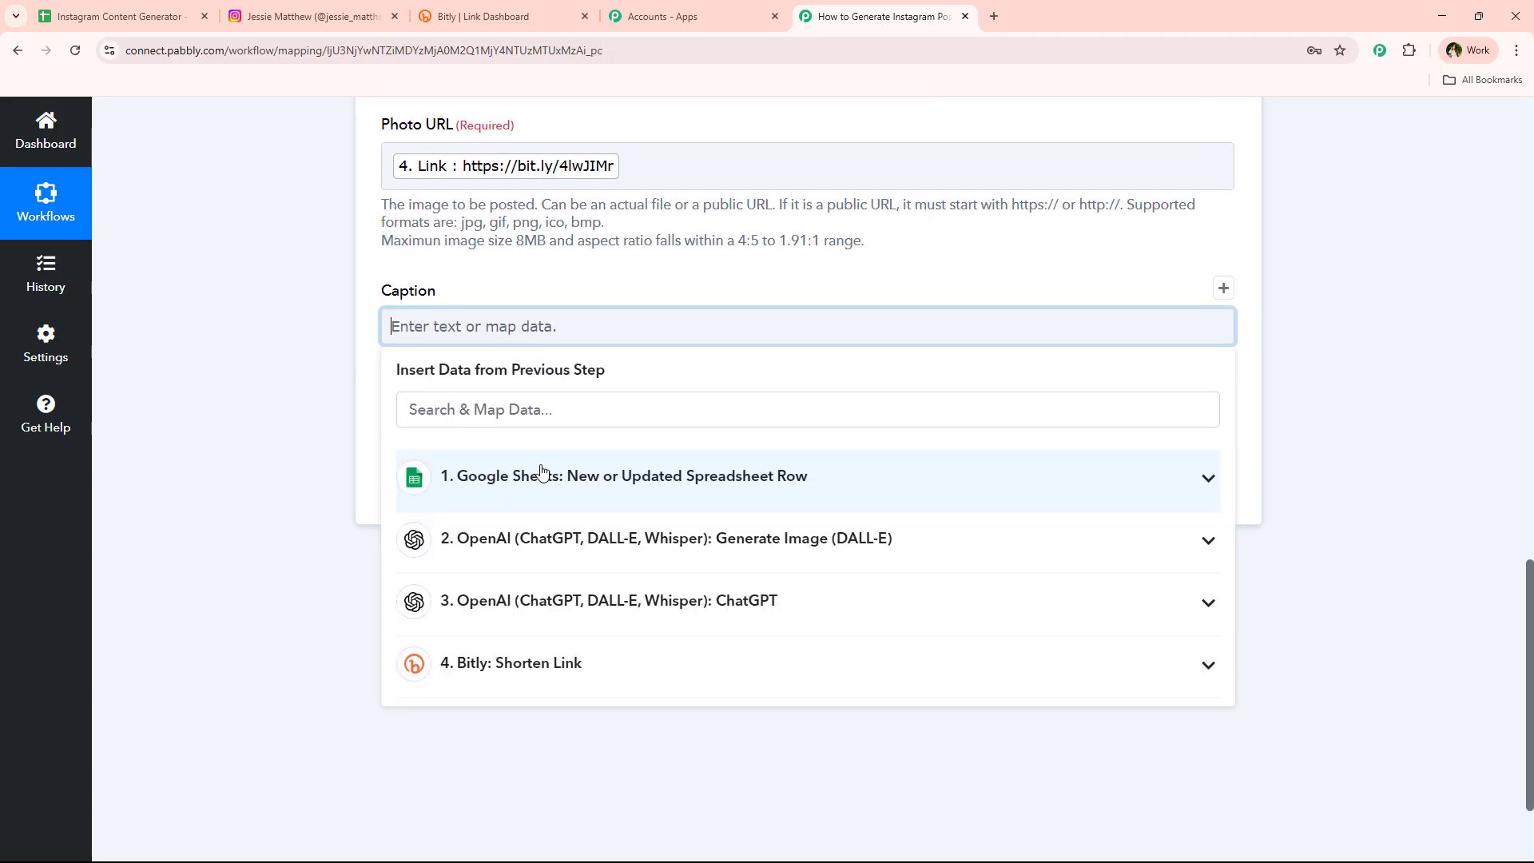
pyautogui.scroll(-1, 599, 503)
pyautogui.click(651, 534)
pyautogui.click(599, 647)
pyautogui.click(370, 483)
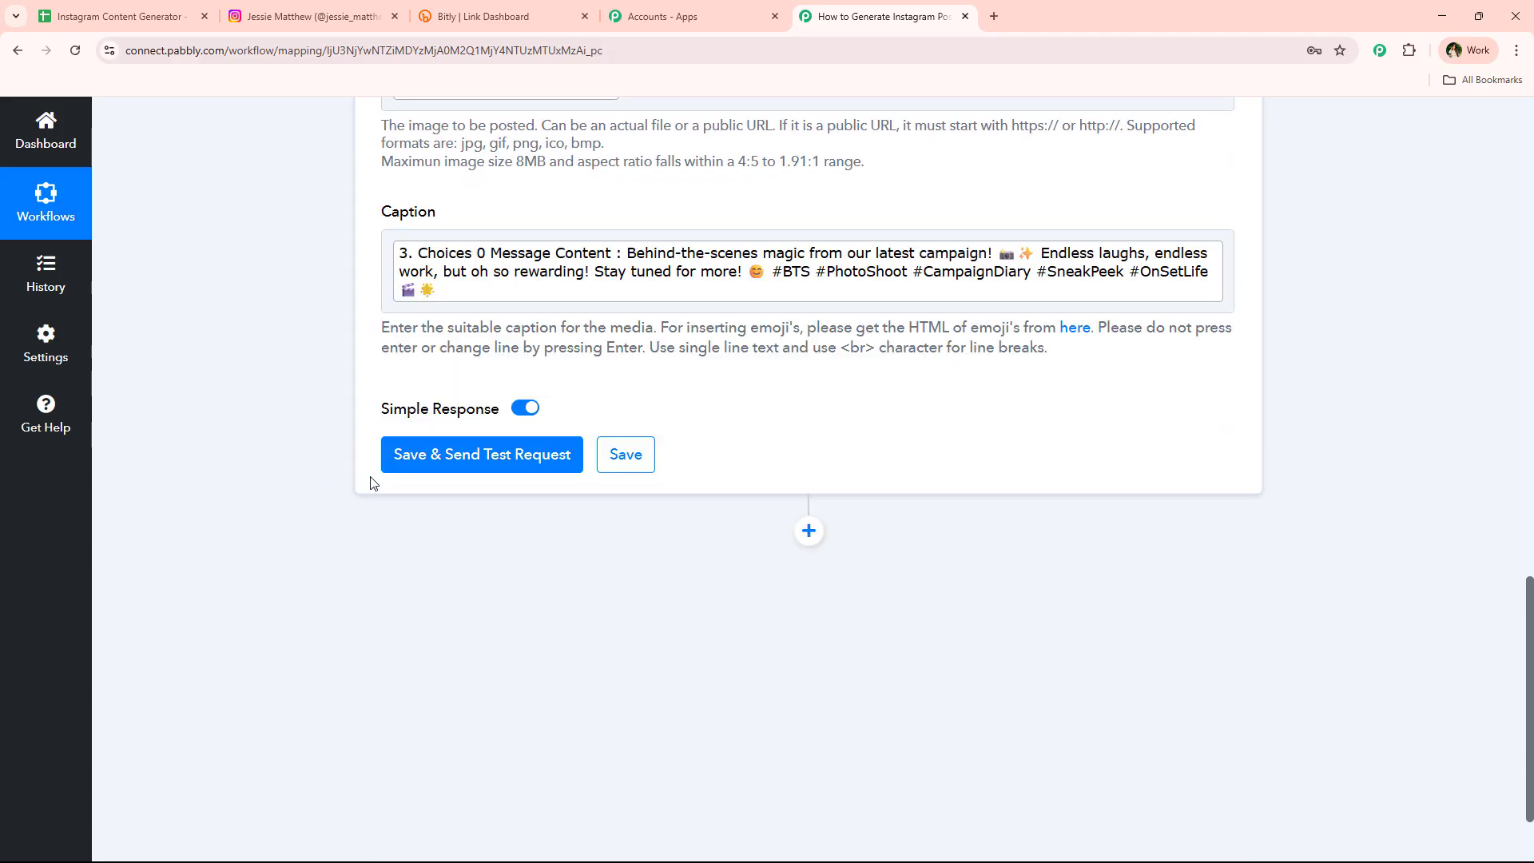
# Save the Instagram step, send a test request, and check the Res1 Id and Res2 Id values in the response
pyautogui.click(456, 465)
pyautogui.scroll(3, 243, 441)
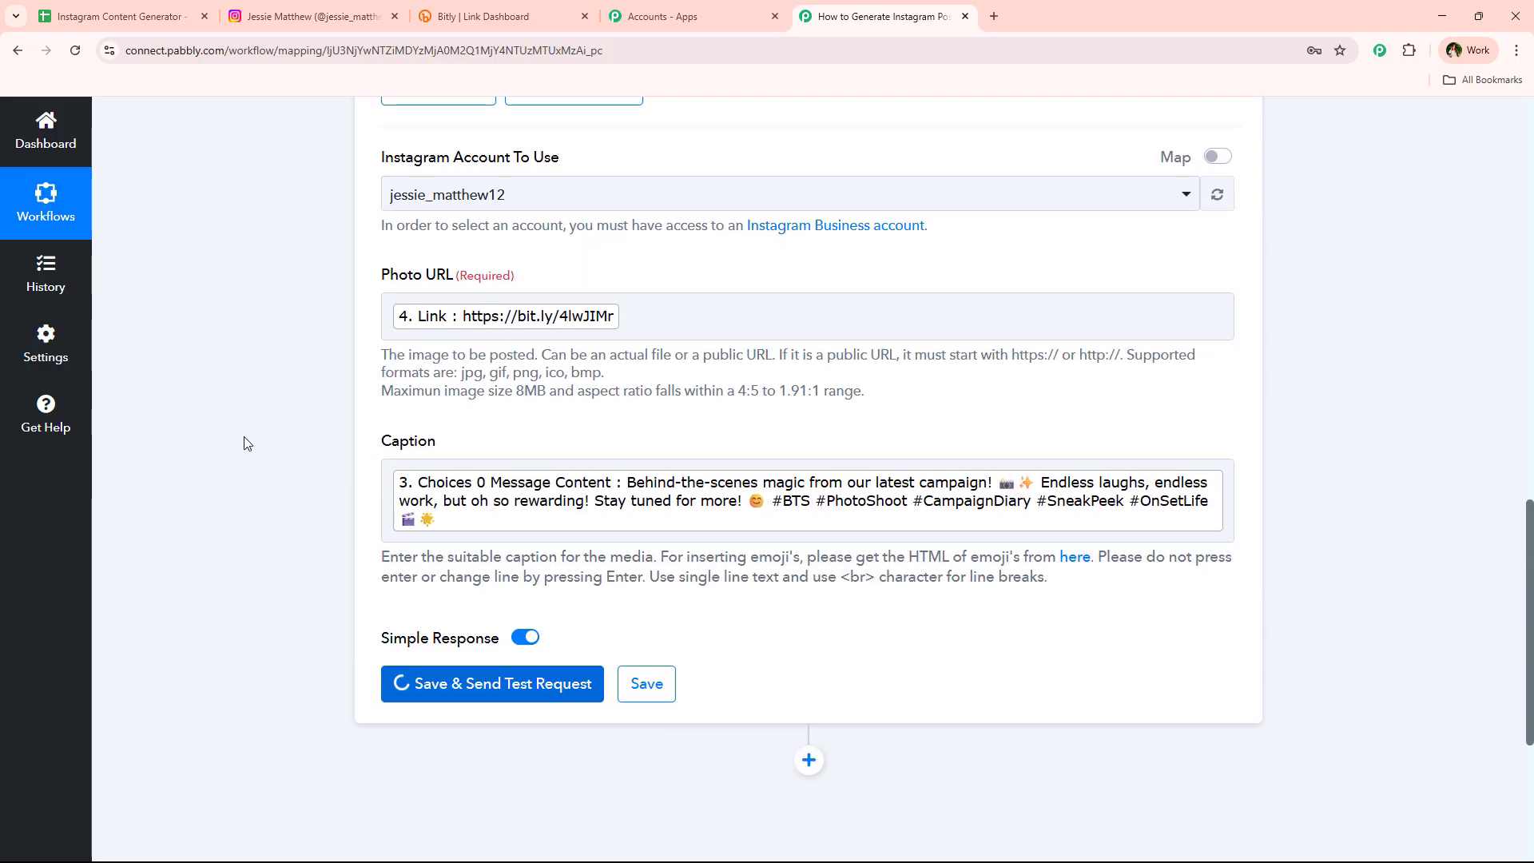
pyautogui.scroll(-4, 244, 444)
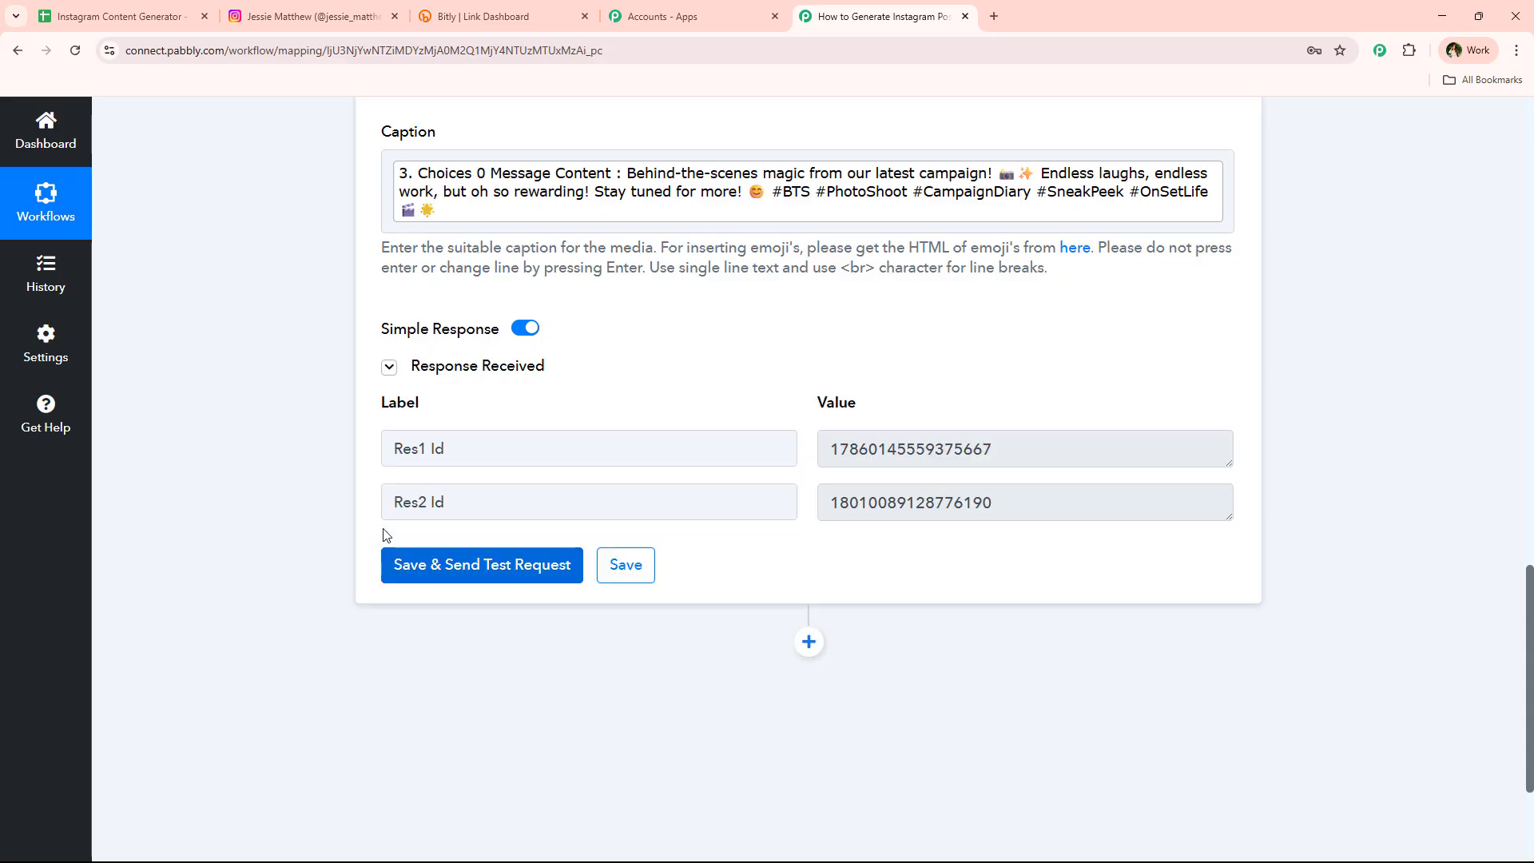
pyautogui.click(959, 450)
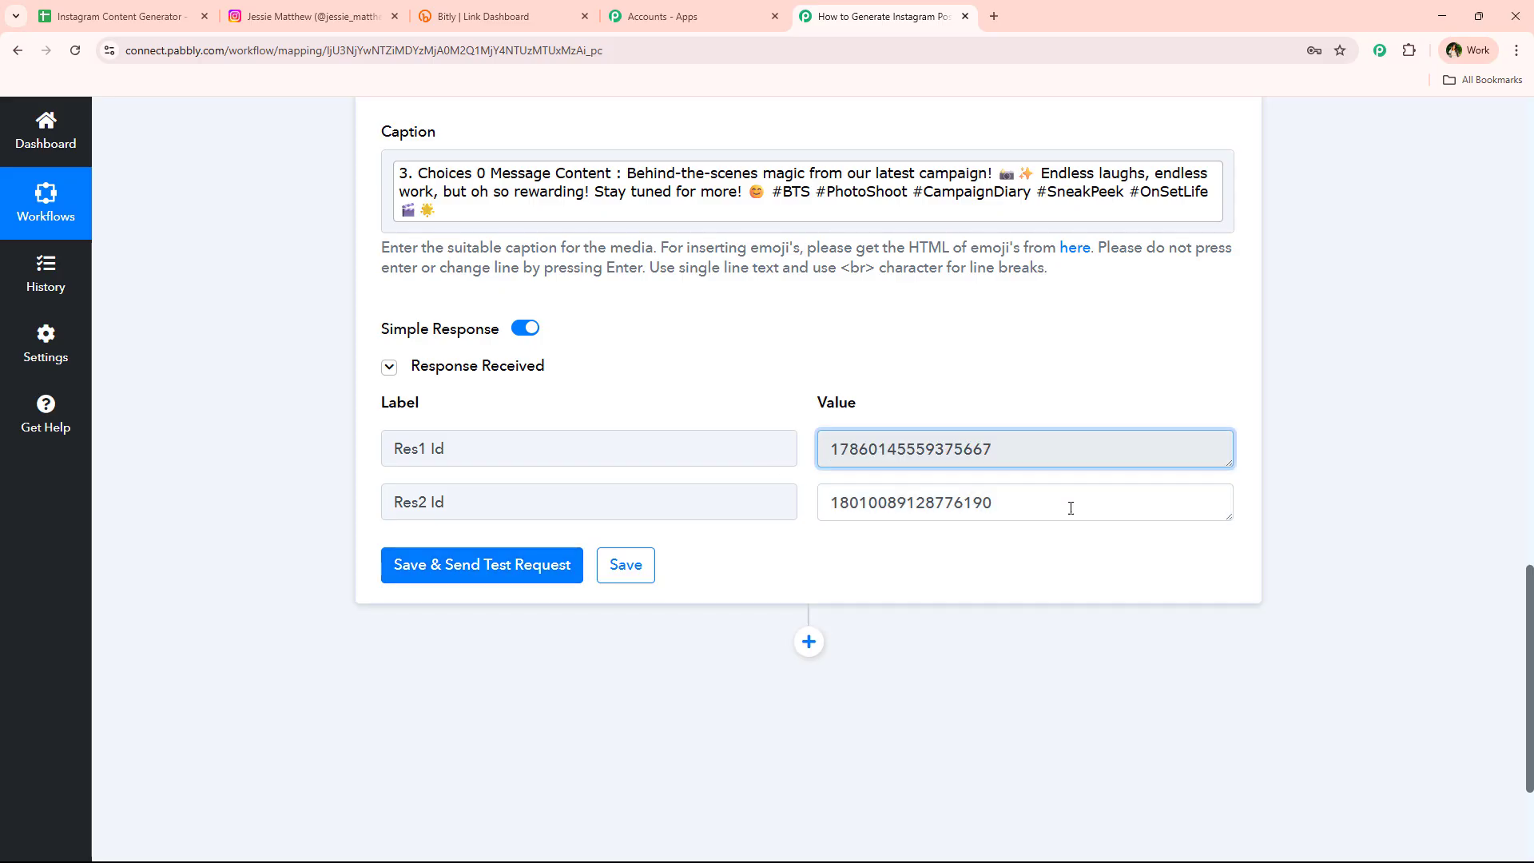
pyautogui.moveTo(1068, 506); pyautogui.dragTo(294, 669)
pyautogui.click(294, 669)
# Switch to Instagram, close the old post, reload the profile, and open the newest post to examine its image and caption
pyautogui.scroll(1, 298, 458)
pyautogui.scroll(10, 298, 457)
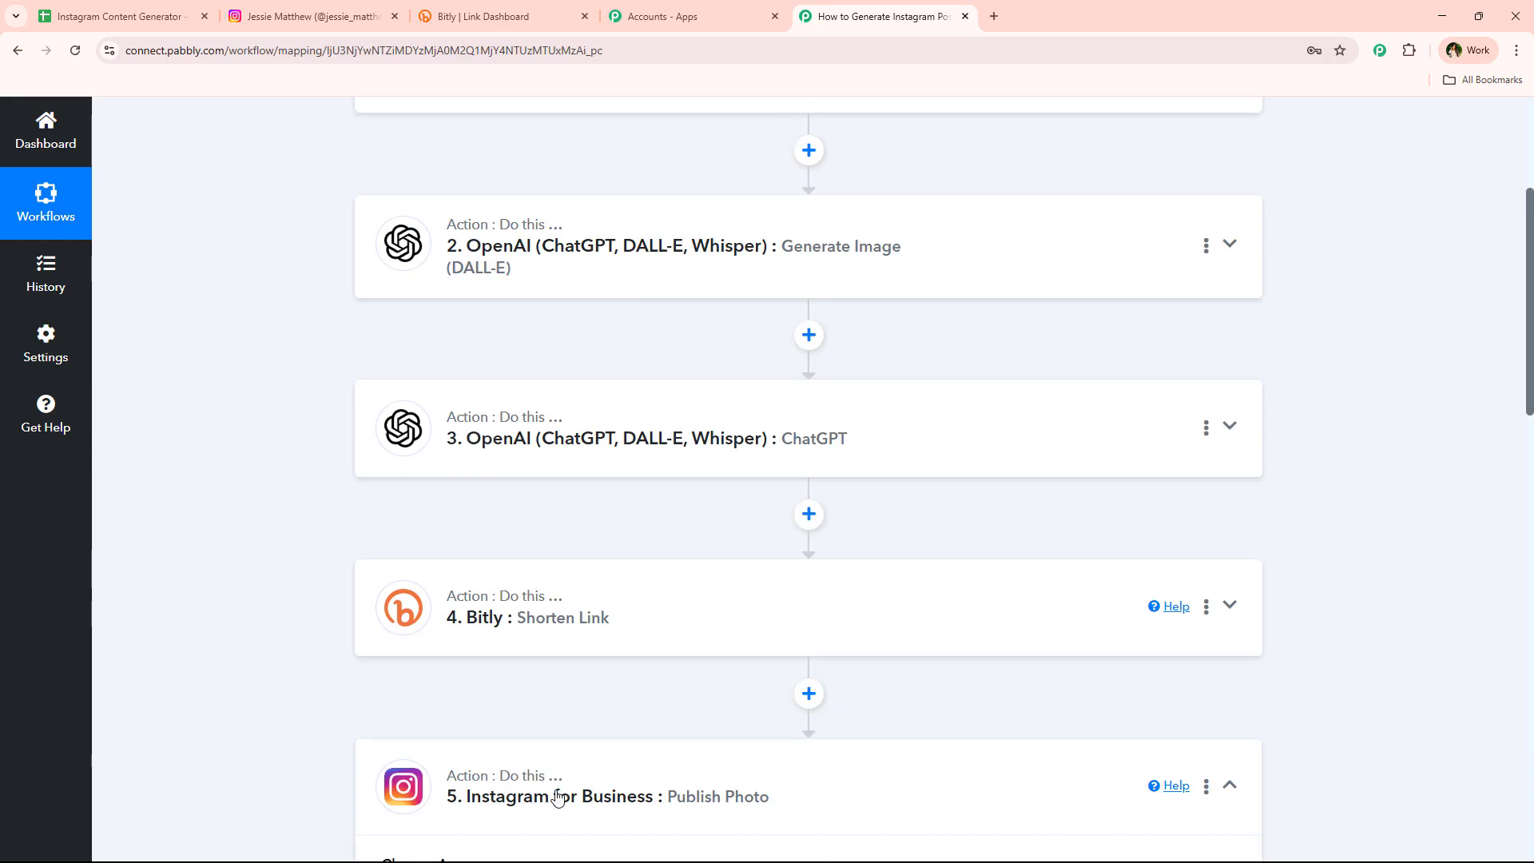
pyautogui.scroll(3, 345, 635)
pyautogui.scroll(1, 344, 623)
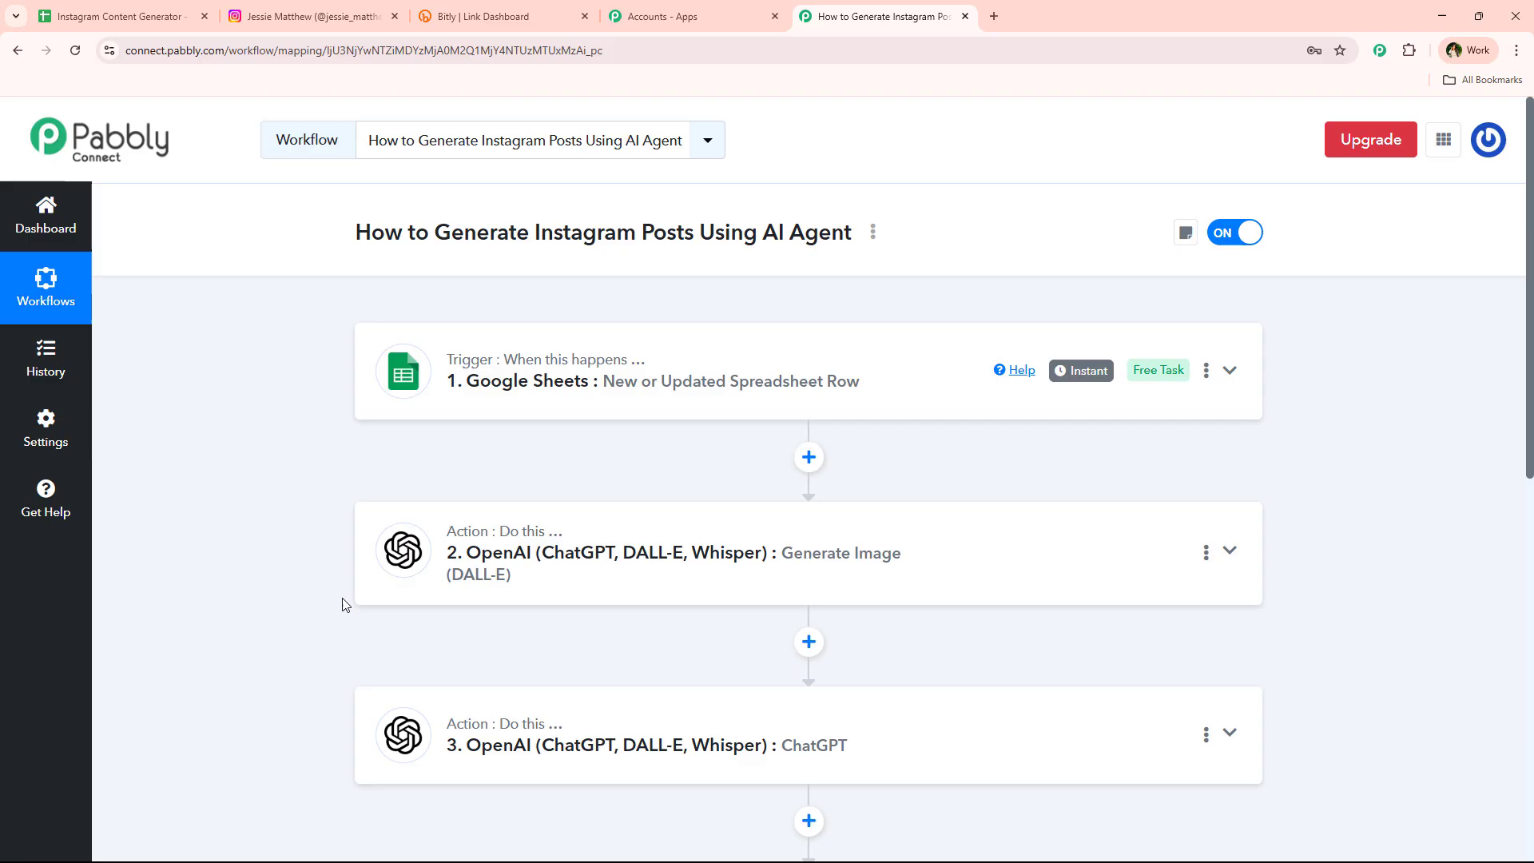
pyautogui.click(319, 16)
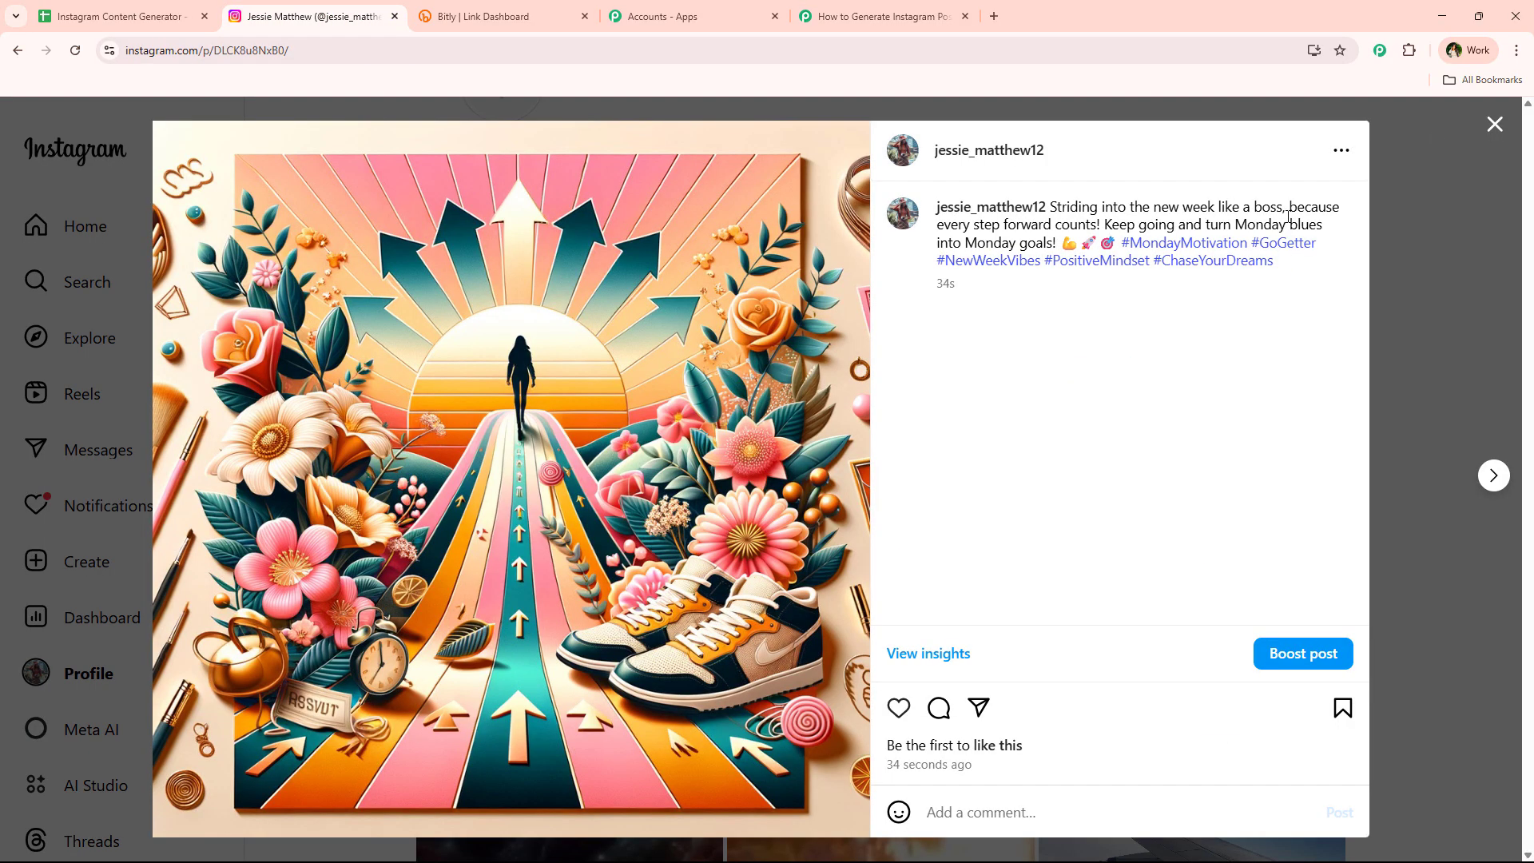
pyautogui.click(1493, 125)
pyautogui.click(75, 50)
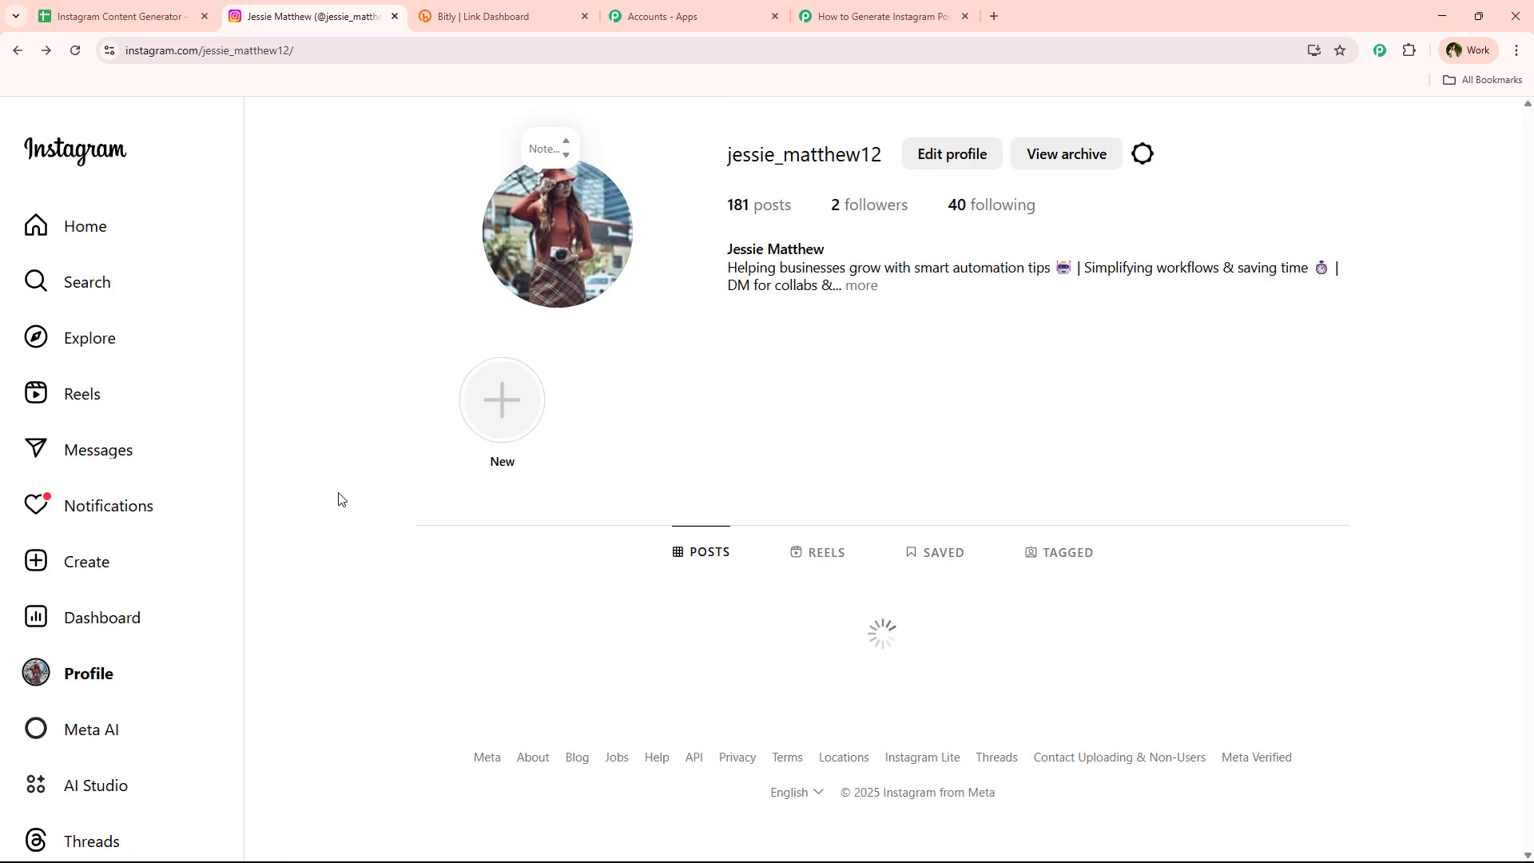
pyautogui.scroll(-4, 342, 500)
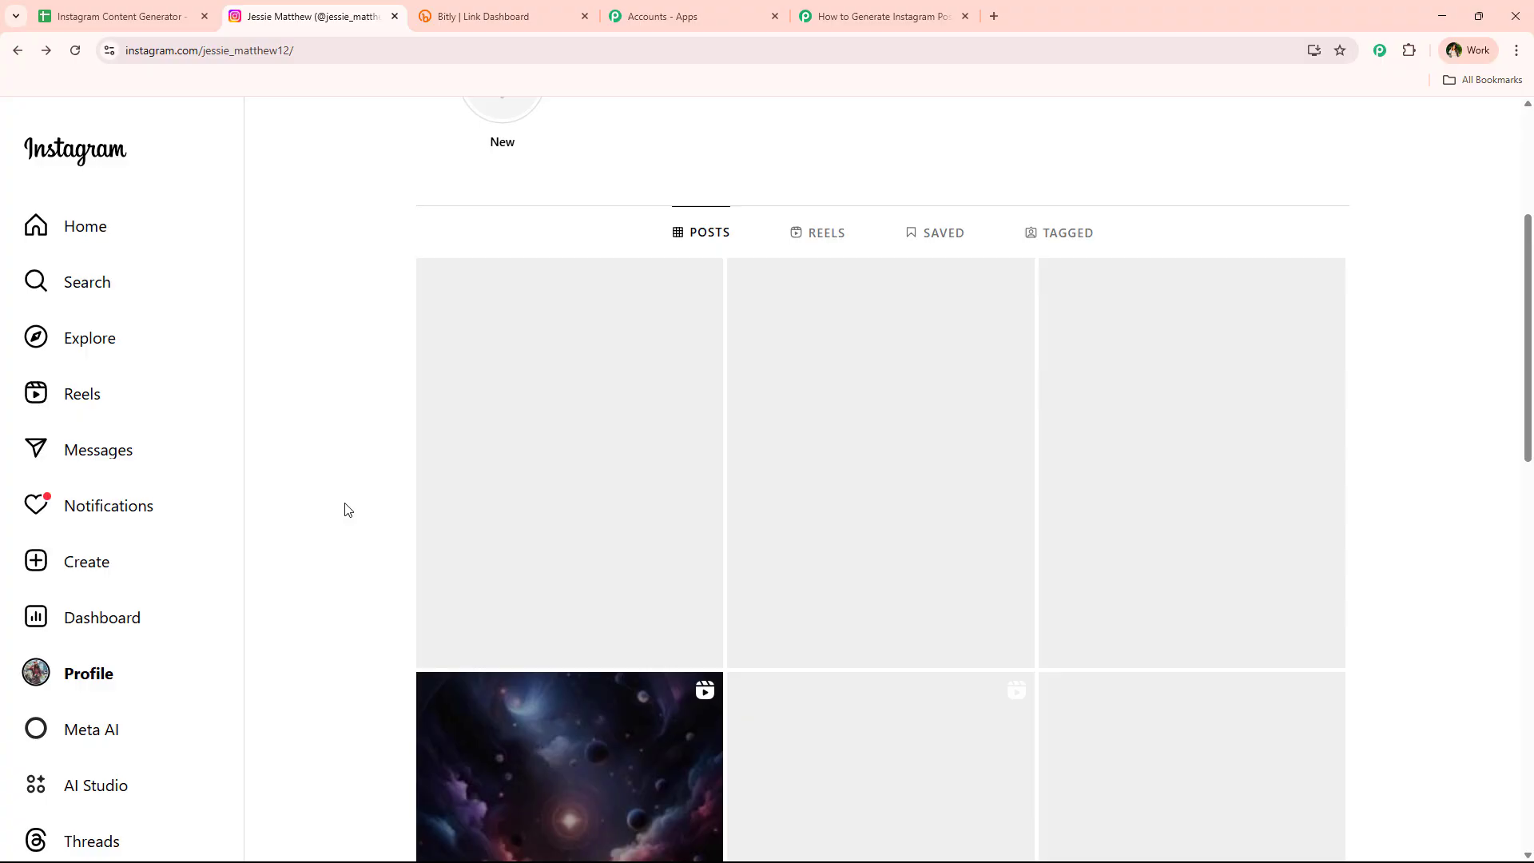
pyautogui.click(587, 475)
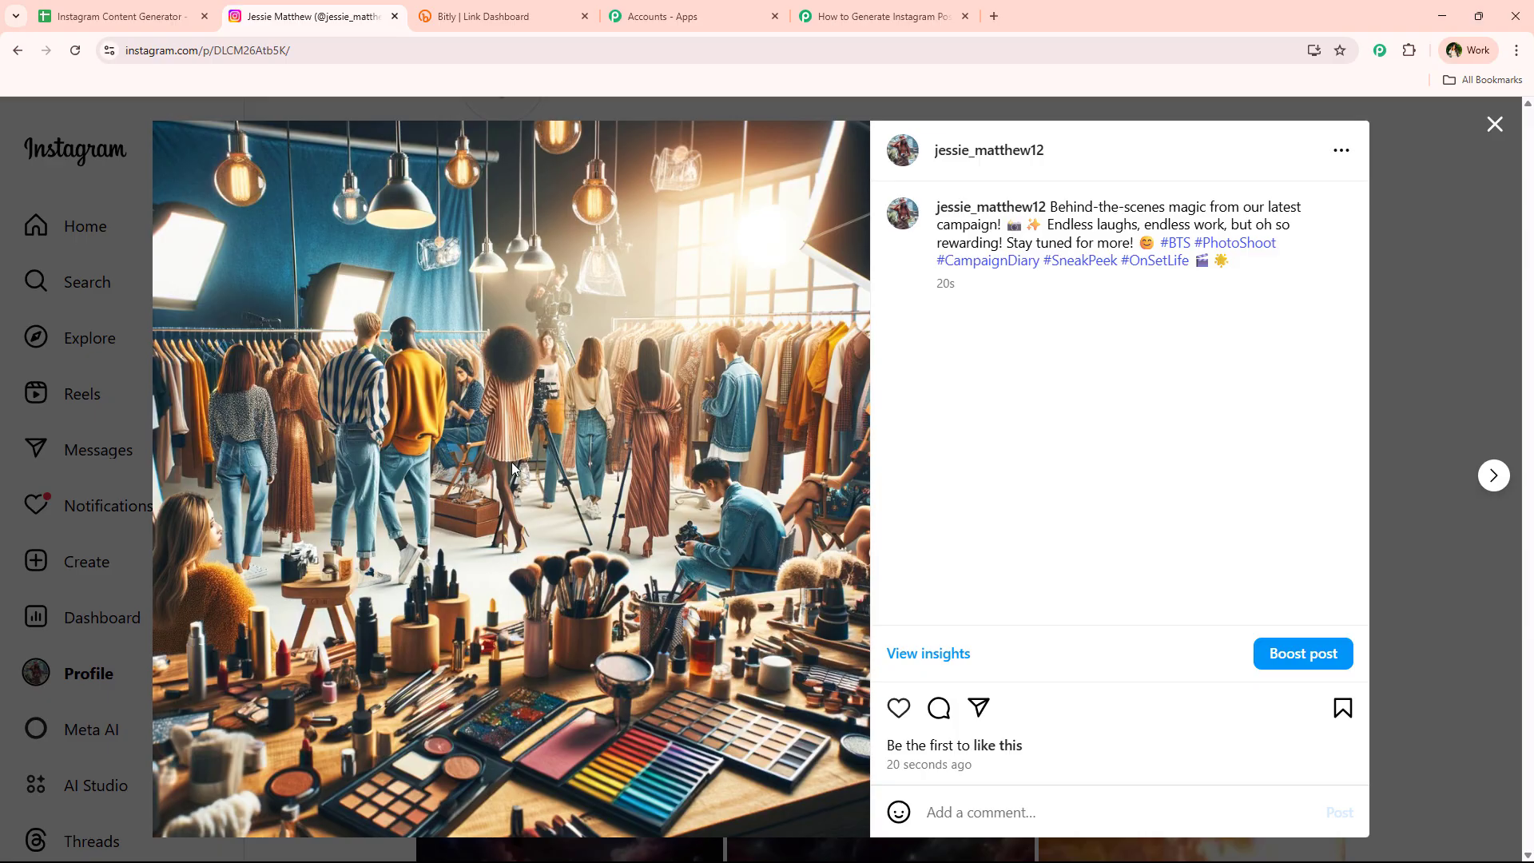
# Compare the workflow's trigger with the Instagram Content Generator sheet and mark cells A5:C5 as the place for a new entry
pyautogui.click(836, 18)
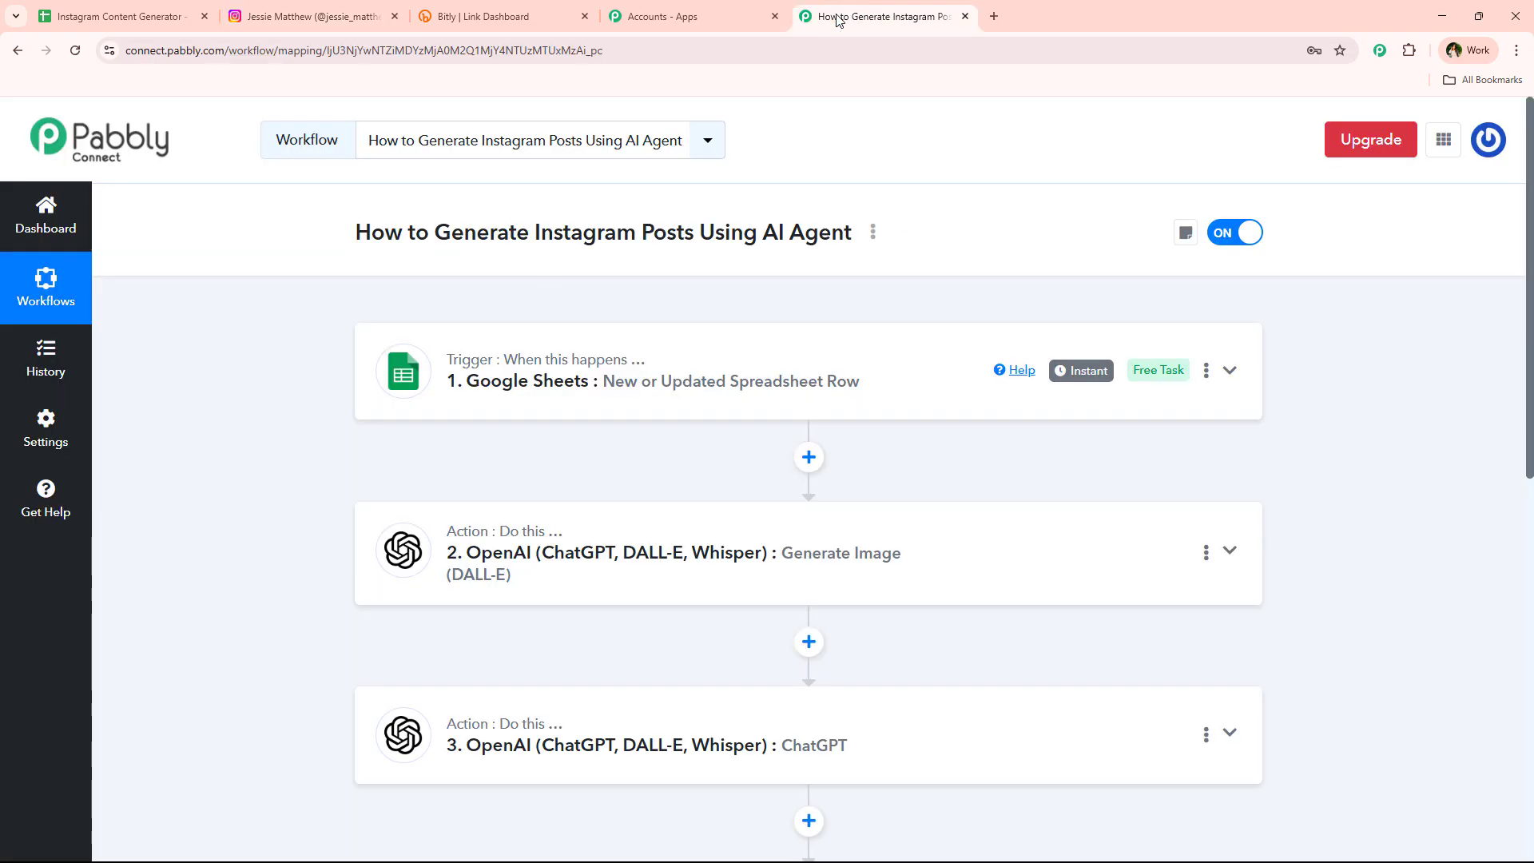
pyautogui.scroll(-4, 288, 602)
pyautogui.scroll(4, 287, 630)
pyautogui.click(151, 16)
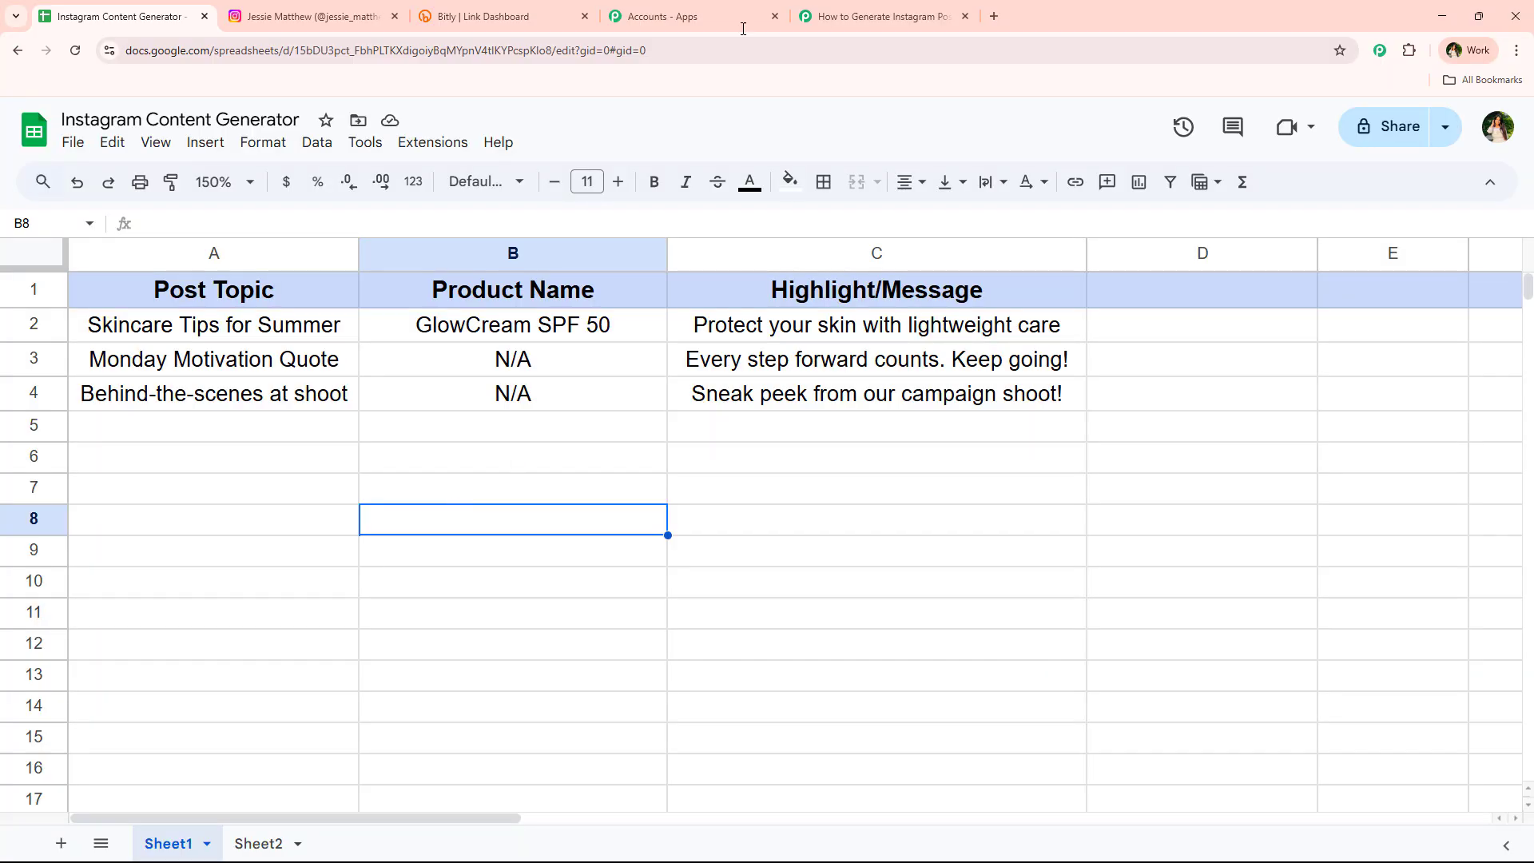
pyautogui.click(862, 16)
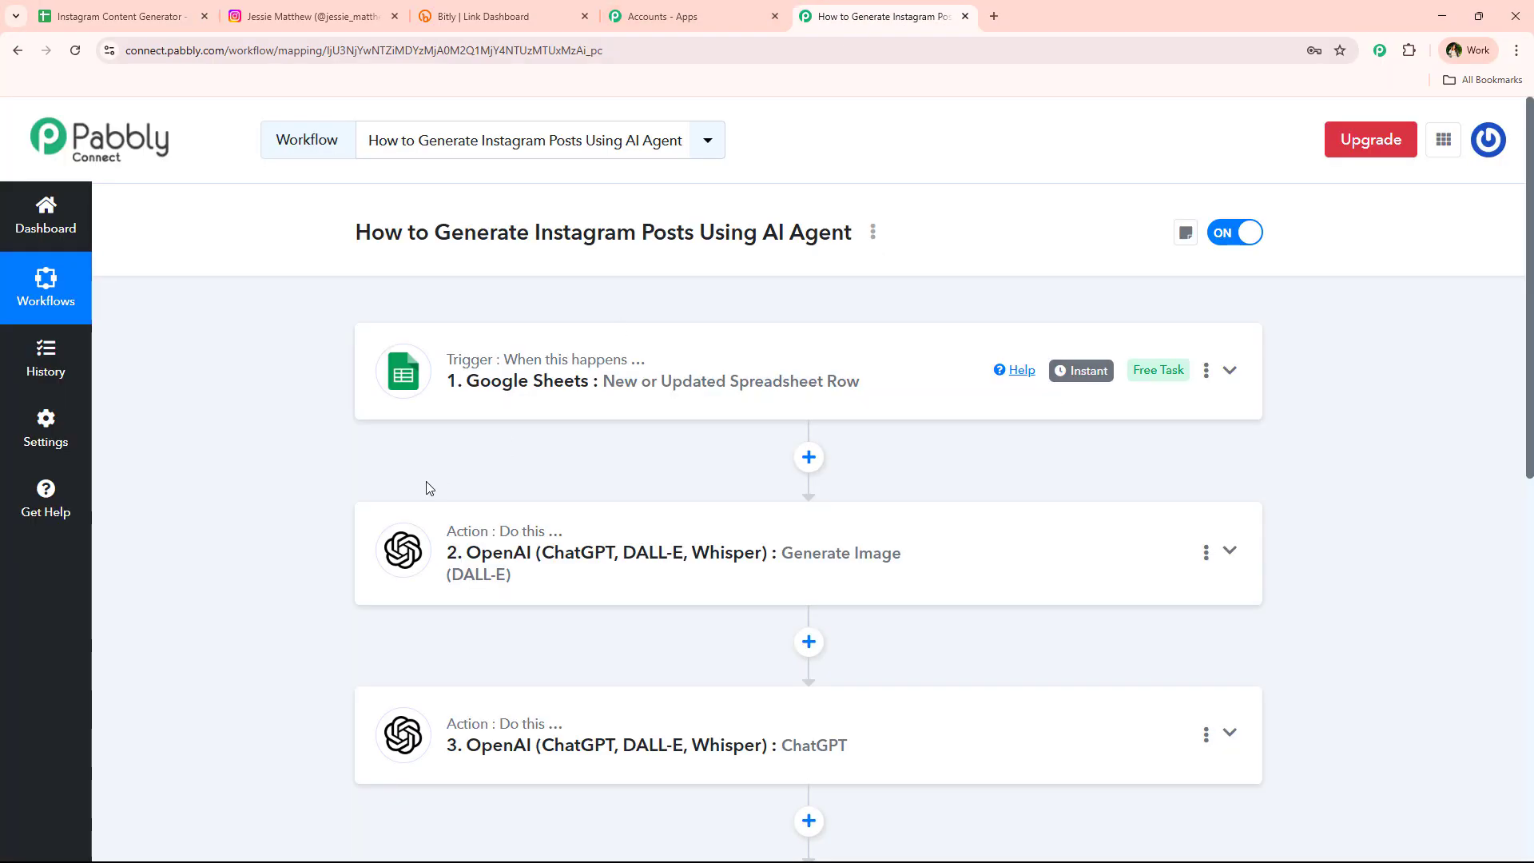
pyautogui.click(128, 16)
pyautogui.moveTo(302, 429); pyautogui.dragTo(743, 432)
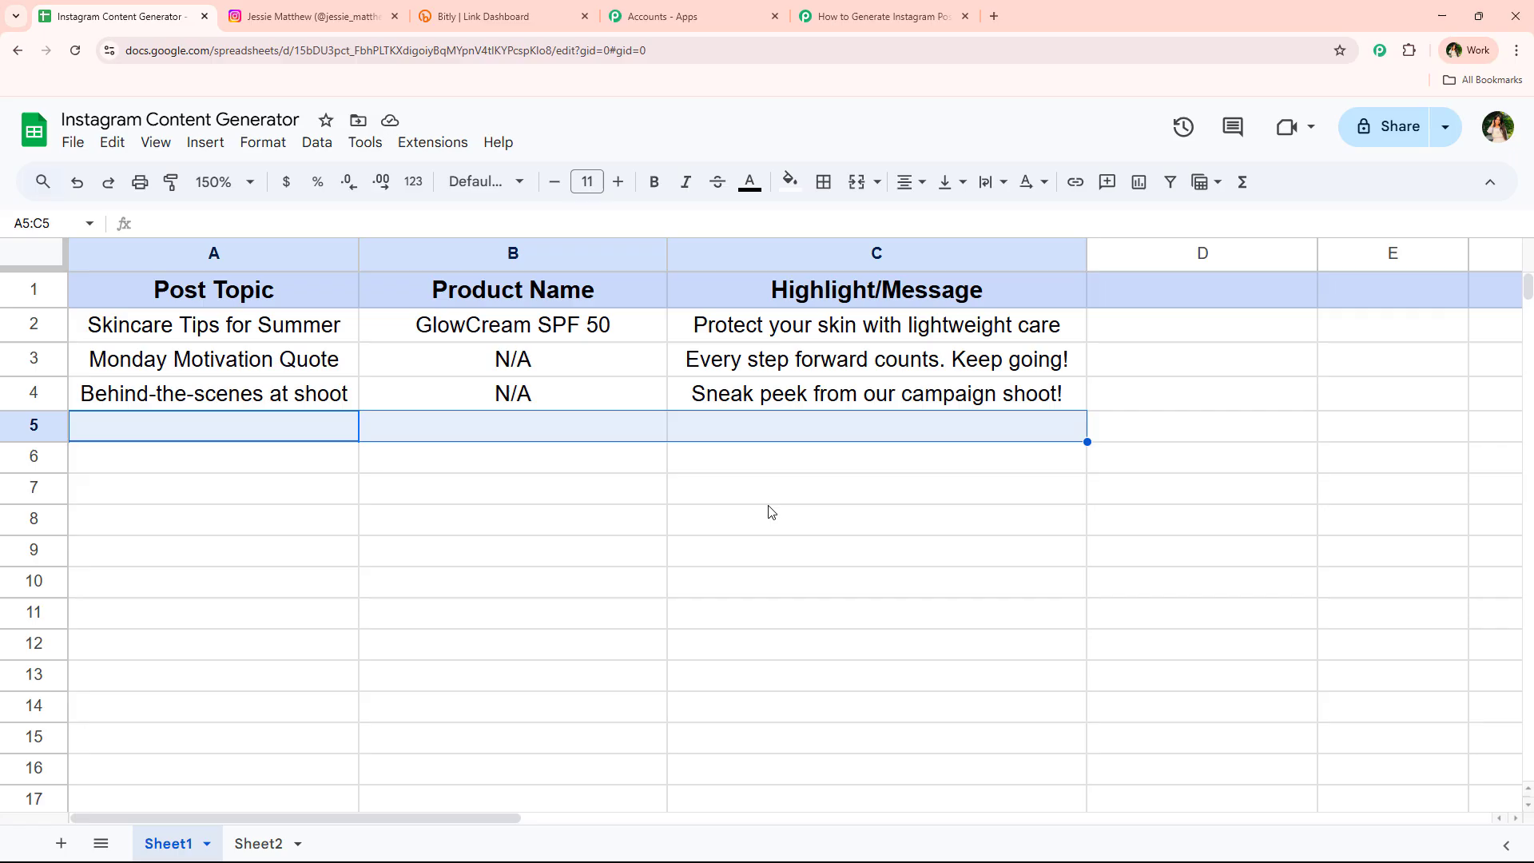
# Review the workflow's chain of steps from the Google Sheets trigger through Instagram, and look at the source spreadsheet again
pyautogui.click(927, 11)
pyautogui.scroll(-2, 249, 454)
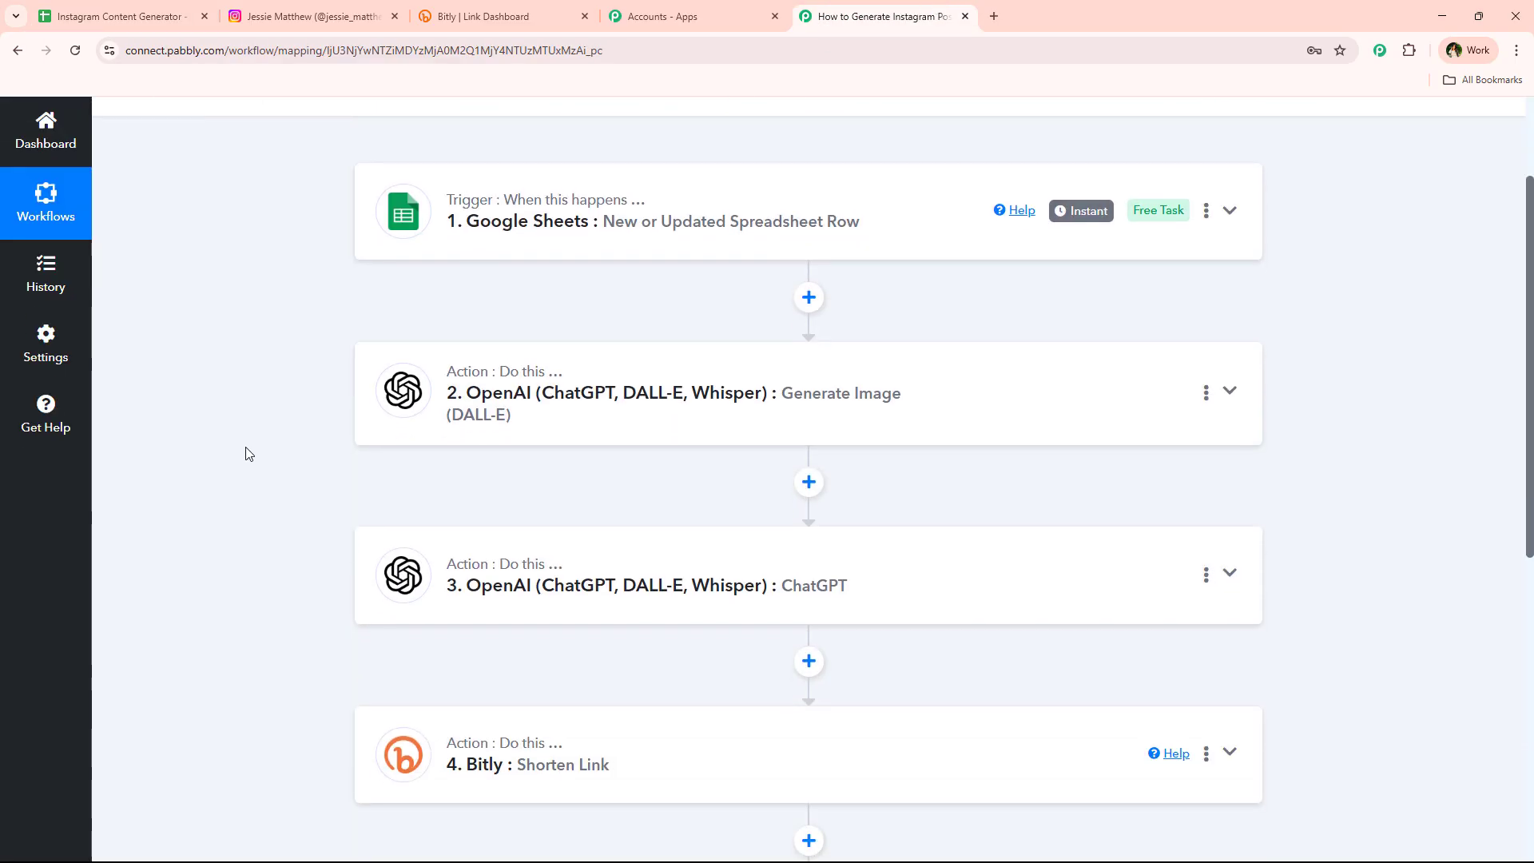
pyautogui.scroll(-5, 557, 469)
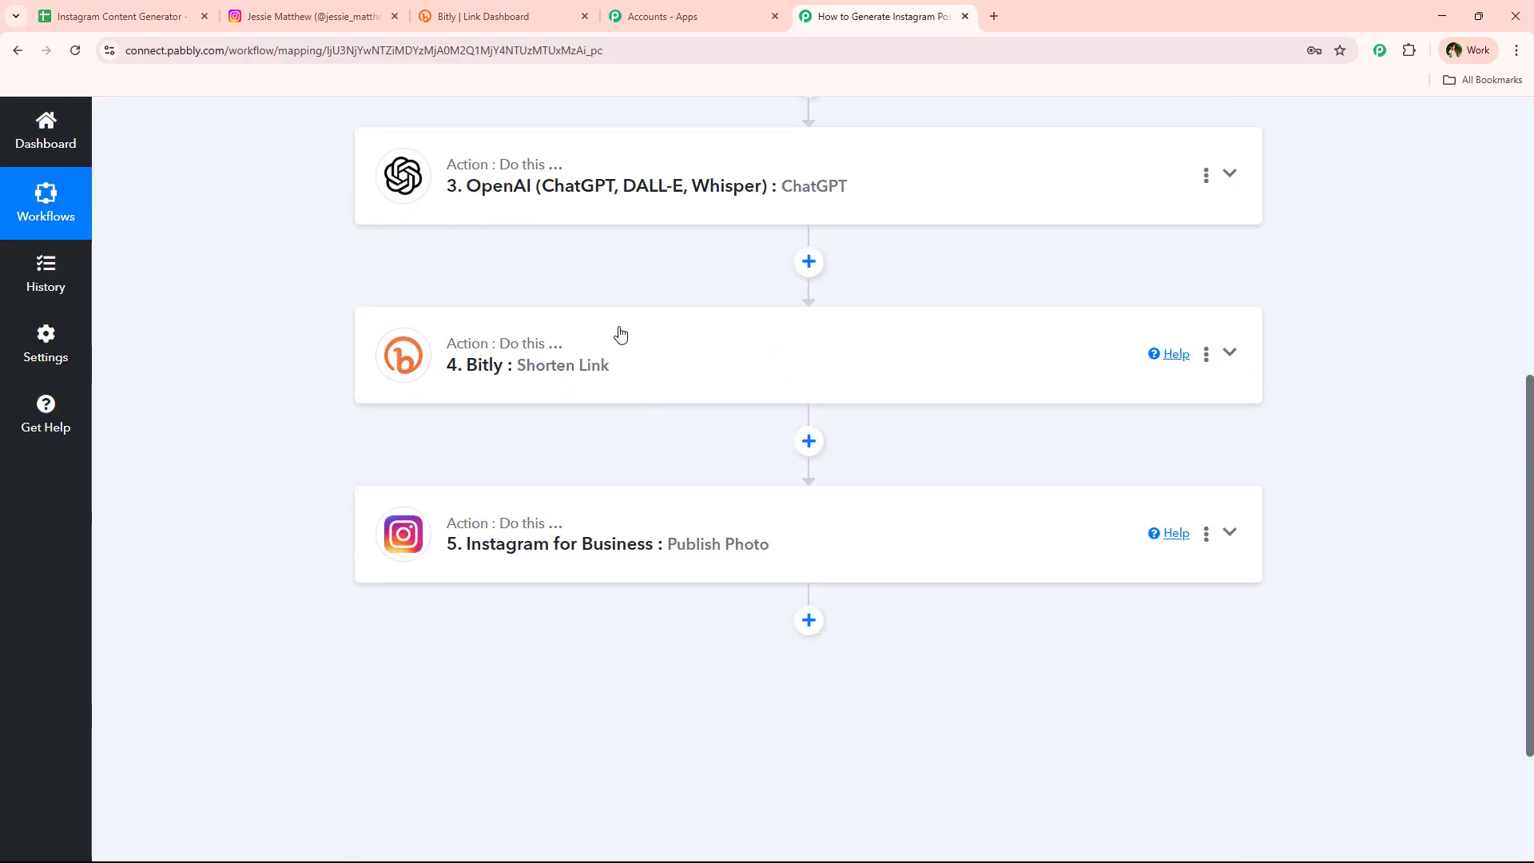
pyautogui.scroll(-2, 551, 387)
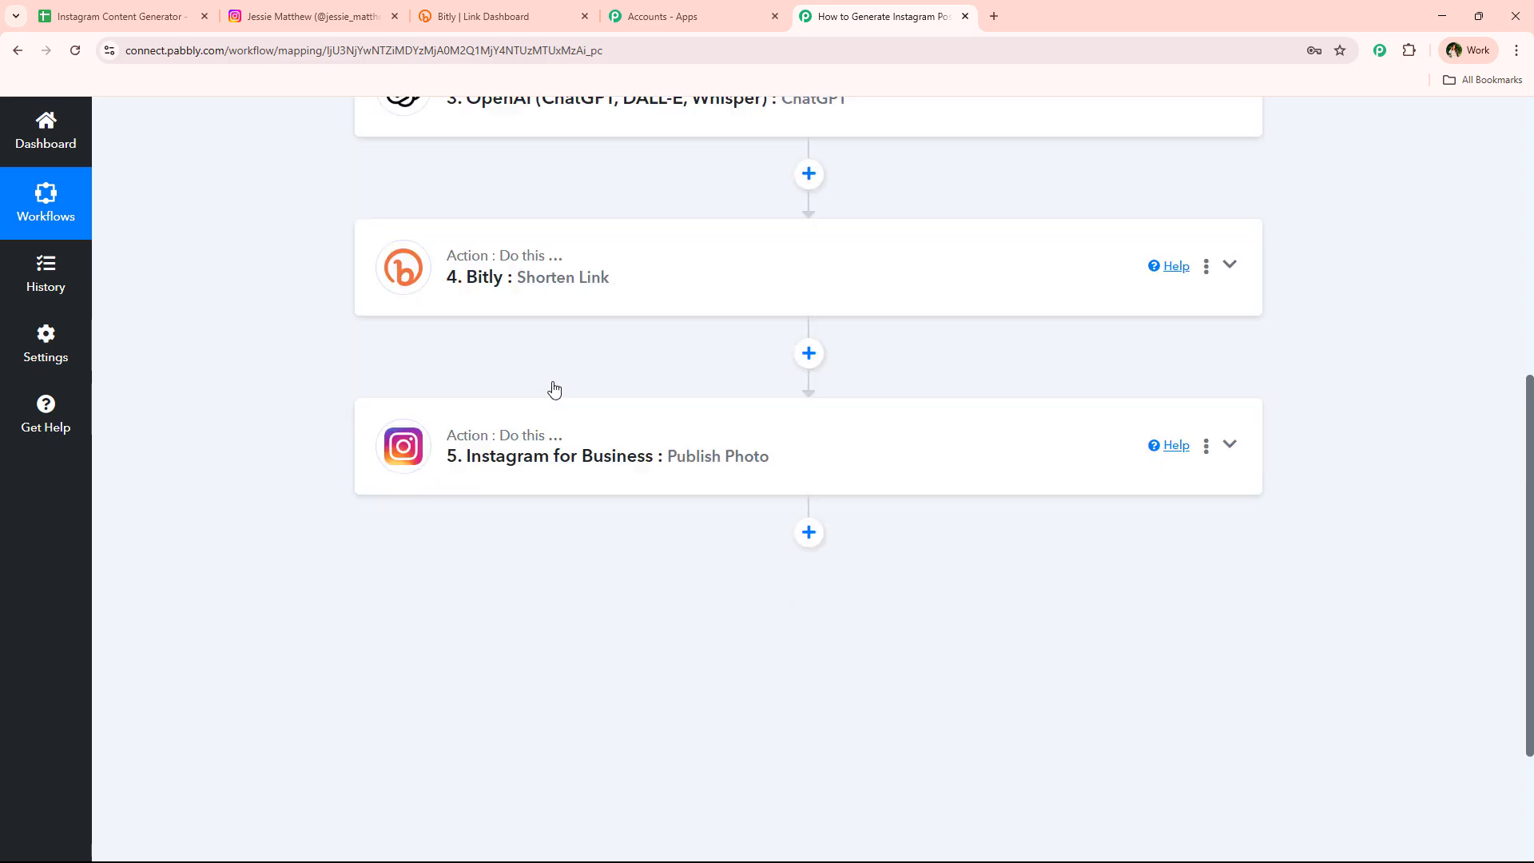
pyautogui.scroll(10, 203, 564)
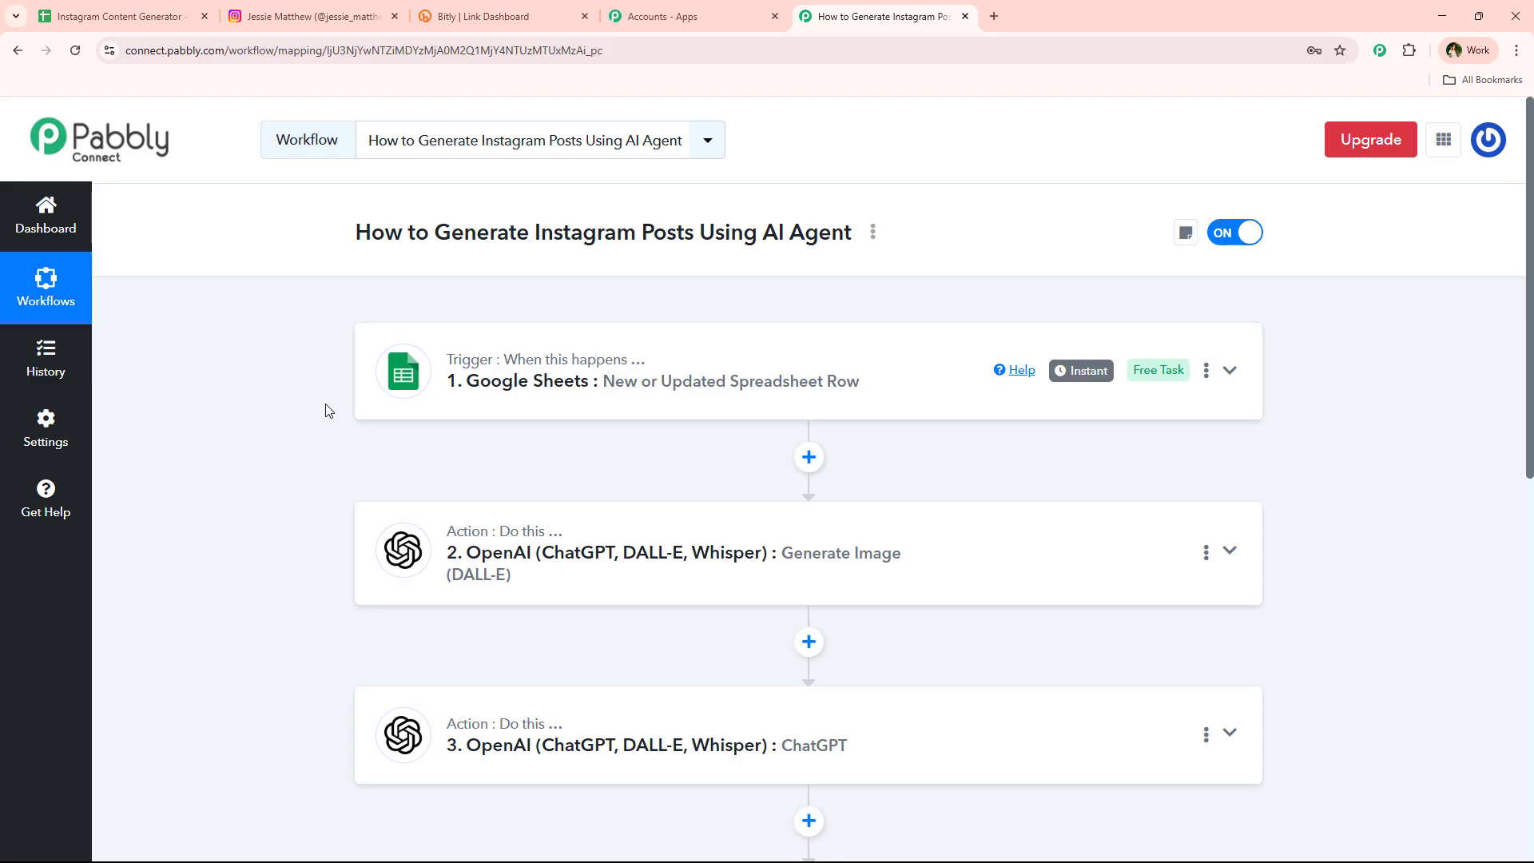
pyautogui.click(111, 8)
pyautogui.click(277, 551)
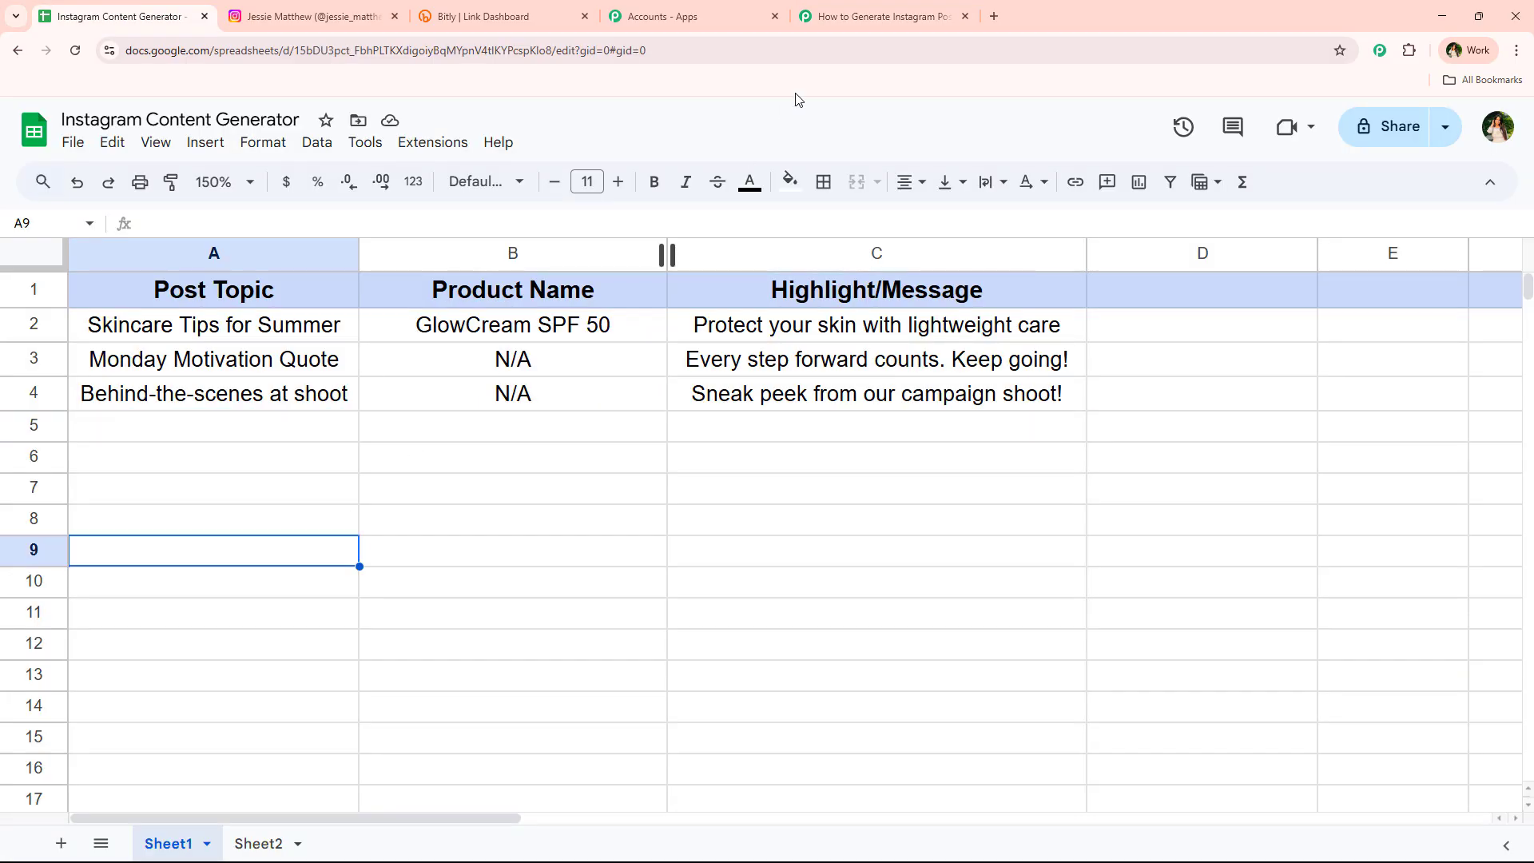
pyautogui.click(859, 16)
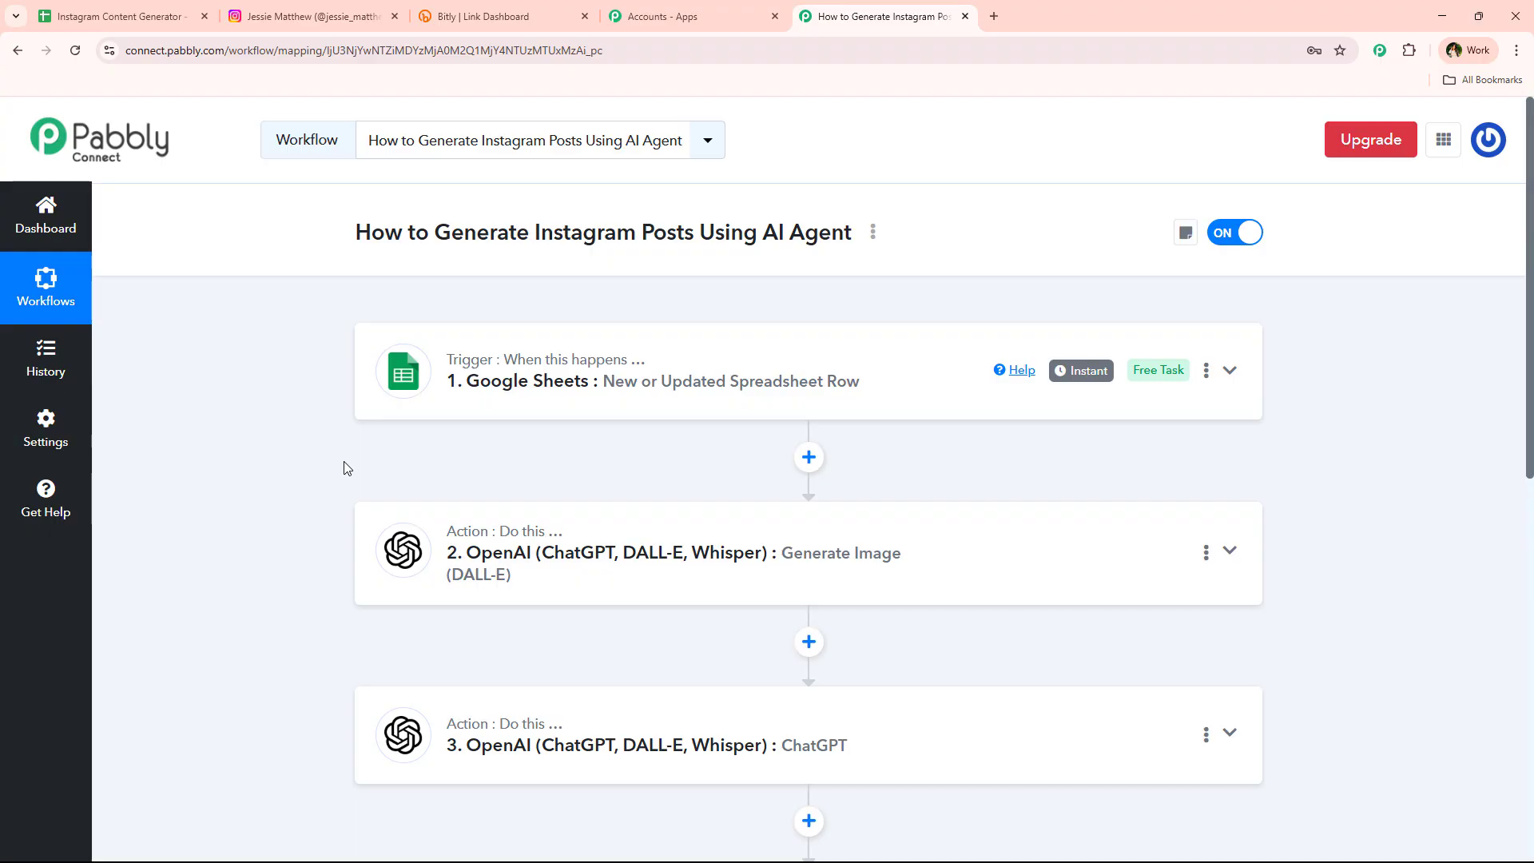